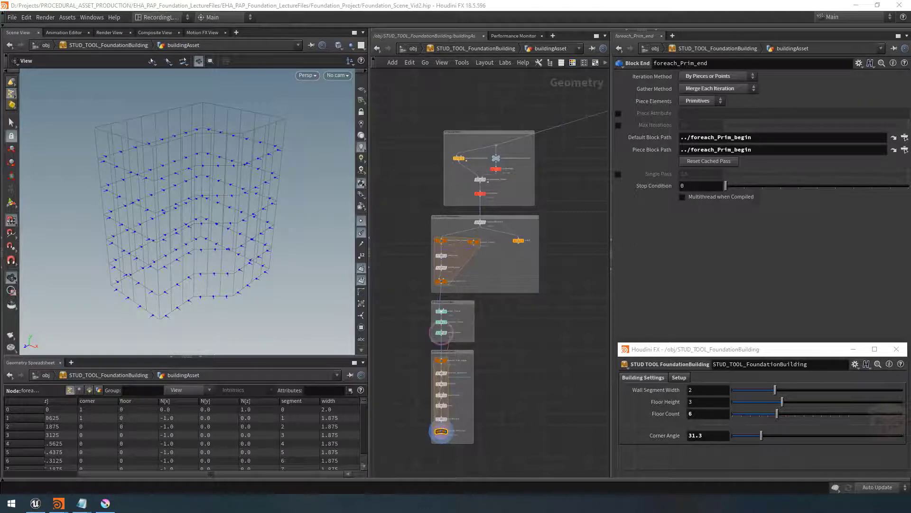
Switch to the Houdini window holding the ExampleScene reference file
{"action": "left_click_drag", "start_coordinate": [0, 40], "coordinate": [280, 41]}
{"action": "double_click", "coordinate": [281, 41]}
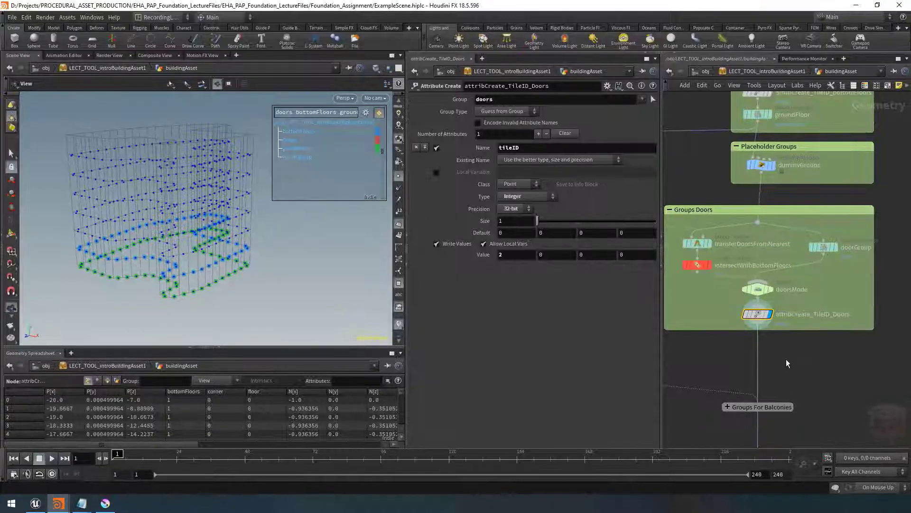
Inspect the reference building's door, bottomFloors and groundFloor groups in the network and viewport
{"action": "scroll", "coordinate": [826, 304], "scroll_direction": "down", "scroll_amount": 6}
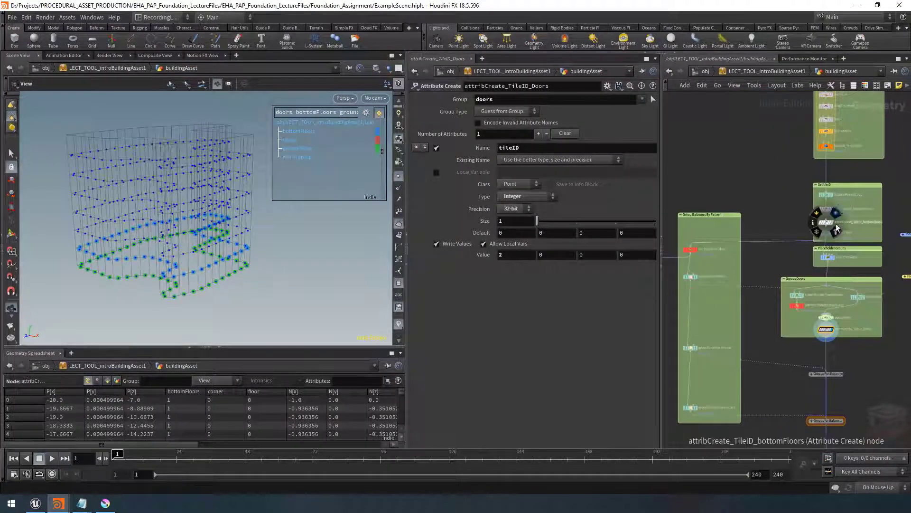
{"action": "scroll", "coordinate": [834, 238], "scroll_direction": "up", "scroll_amount": 4}
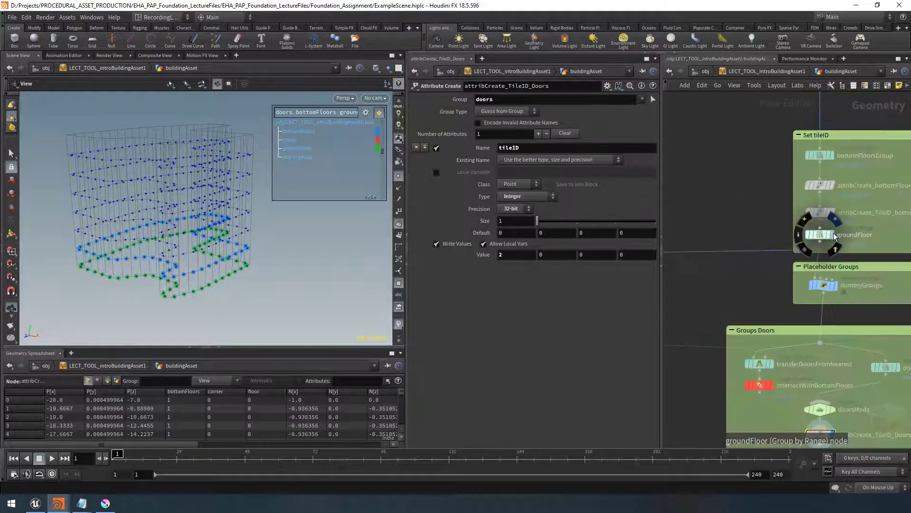
{"action": "left_click_drag", "start_coordinate": [215, 282], "coordinate": [233, 248]}
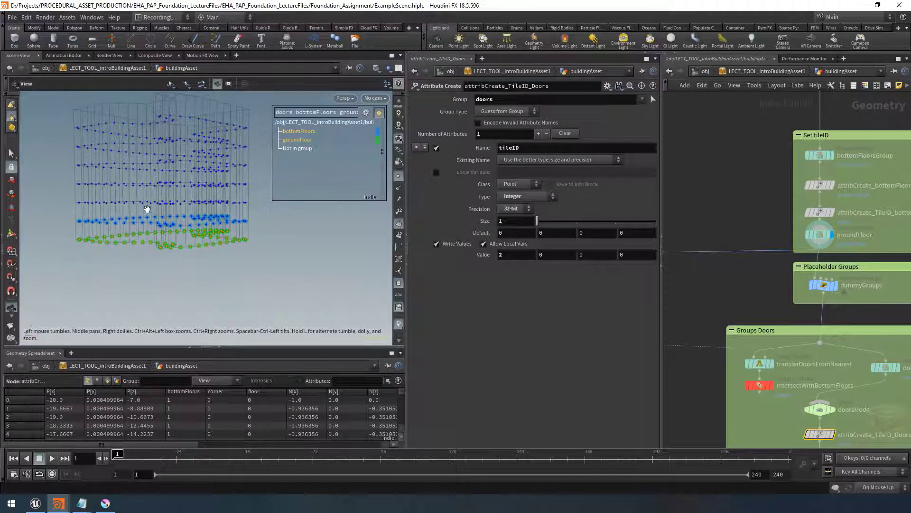
{"action": "mouse_move", "coordinate": [150, 220]}
{"action": "left_mouse_down"}
{"action": "mouse_move", "coordinate": [229, 224]}
{"action": "mouse_move", "coordinate": [148, 225]}
{"action": "left_mouse_up"}
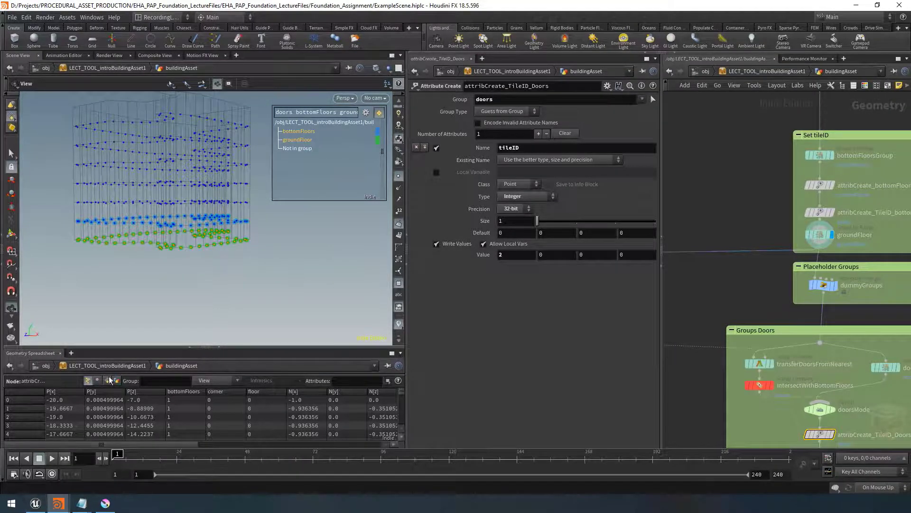
{"action": "left_click_drag", "start_coordinate": [220, 268], "coordinate": [214, 274]}
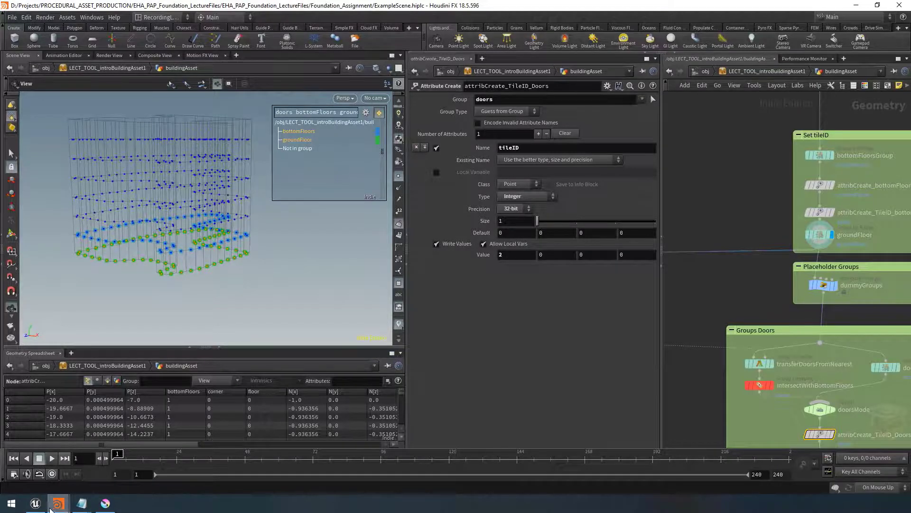
Switch to Unreal Engine, fly around the imported building to inspect its door tiles, then minimize it
{"action": "left_click", "coordinate": [36, 503]}
{"action": "right_click_drag", "start_coordinate": [328, 257], "coordinate": [299, 233]}
{"action": "key", "text": "w"}
{"action": "key", "text": "a"}
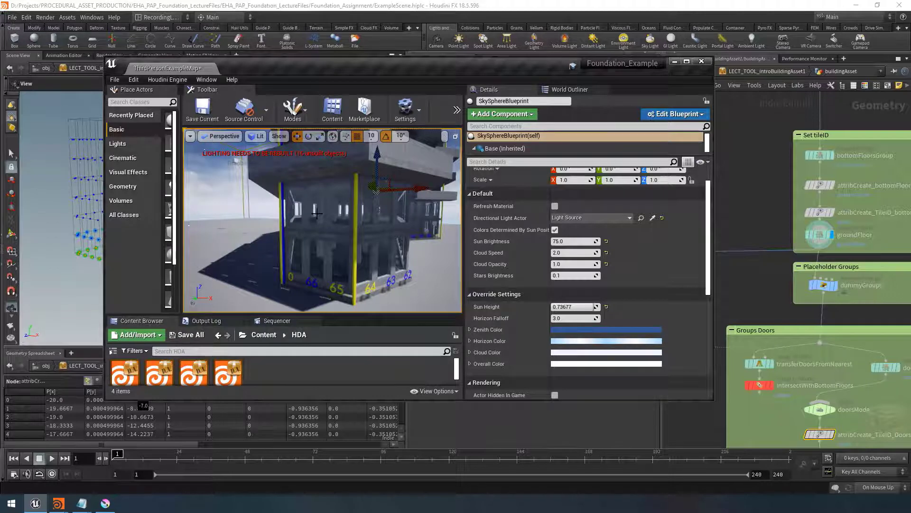
{"action": "mouse_move", "coordinate": [334, 227]}
{"action": "right_mouse_down"}
{"action": "mouse_move", "coordinate": [334, 220]}
{"action": "mouse_move", "coordinate": [333, 240]}
{"action": "right_mouse_up"}
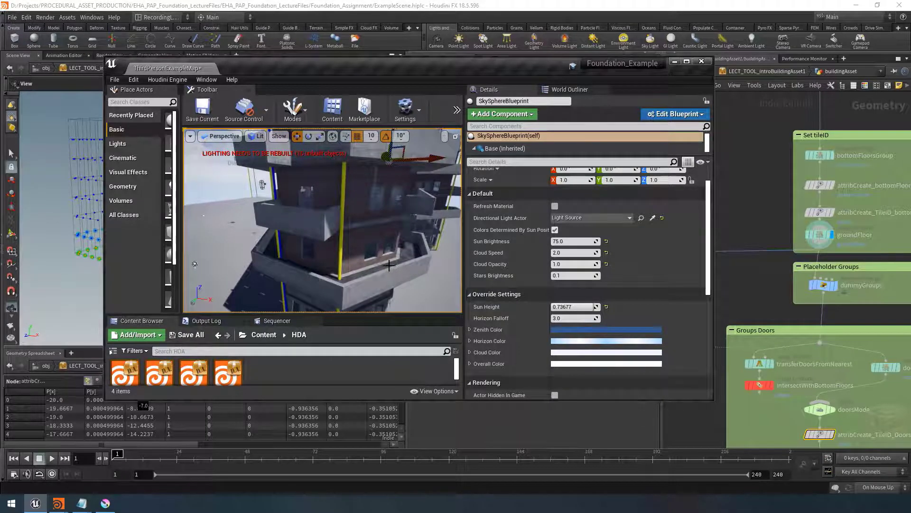
{"action": "right_click_drag", "start_coordinate": [388, 266], "coordinate": [349, 266]}
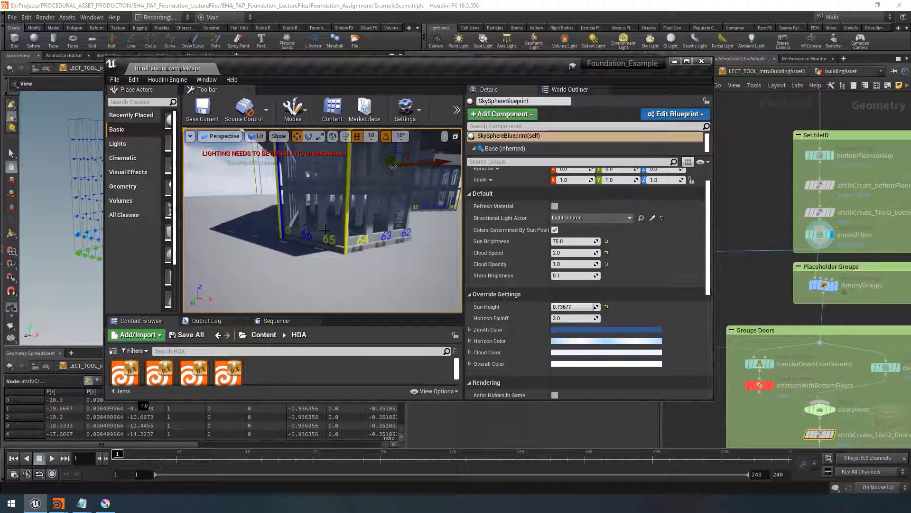
{"action": "right_click_drag", "start_coordinate": [389, 224], "coordinate": [362, 236]}
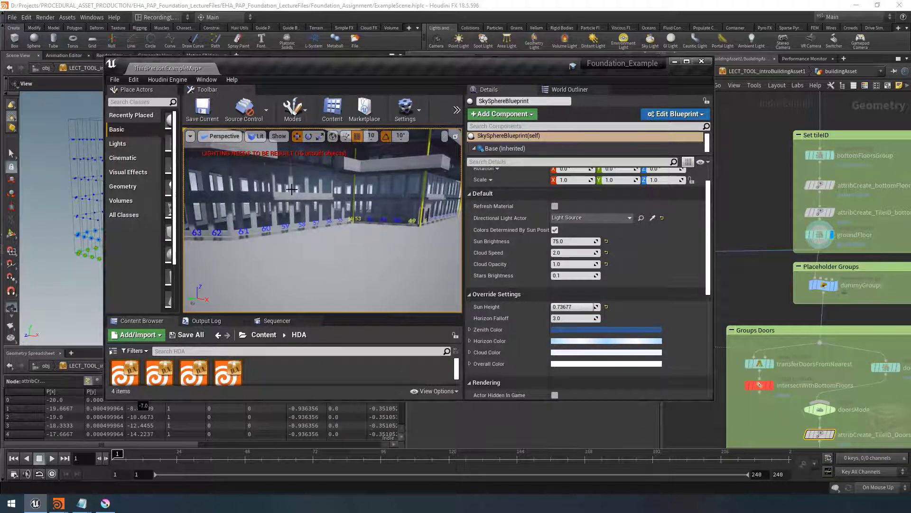
{"action": "right_click_drag", "start_coordinate": [321, 212], "coordinate": [323, 202]}
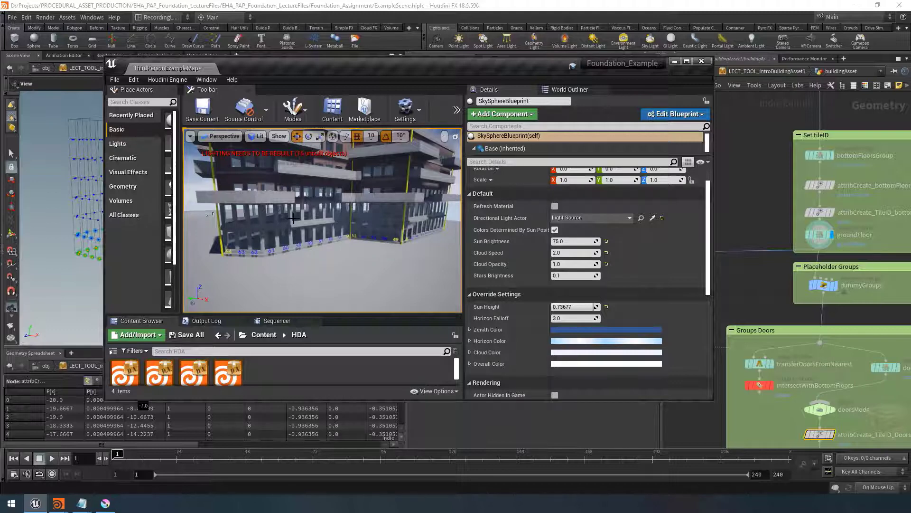
{"action": "left_click", "coordinate": [674, 61]}
Orbit the reference building and review the Groups Doors network around attribCreate_TileID_Doors
{"action": "left_click_drag", "start_coordinate": [215, 252], "coordinate": [244, 212]}
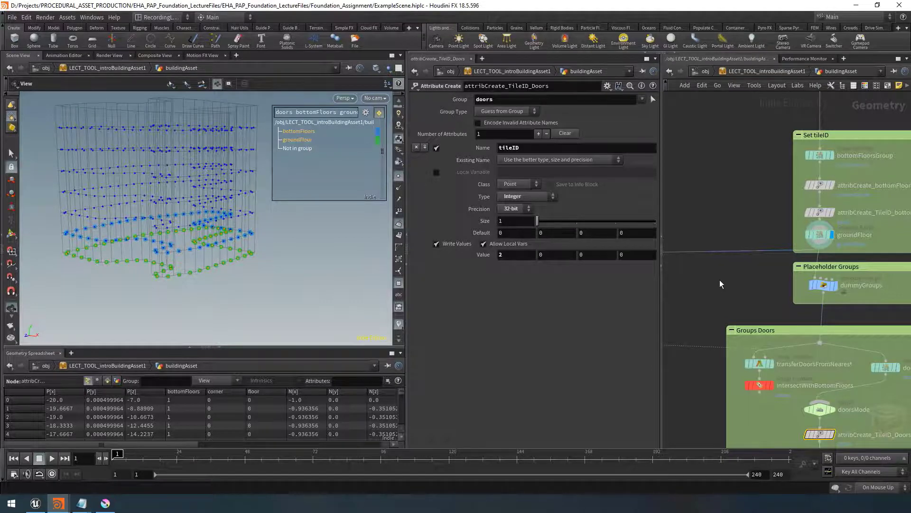
{"action": "scroll", "coordinate": [720, 284], "scroll_direction": "down", "scroll_amount": 5}
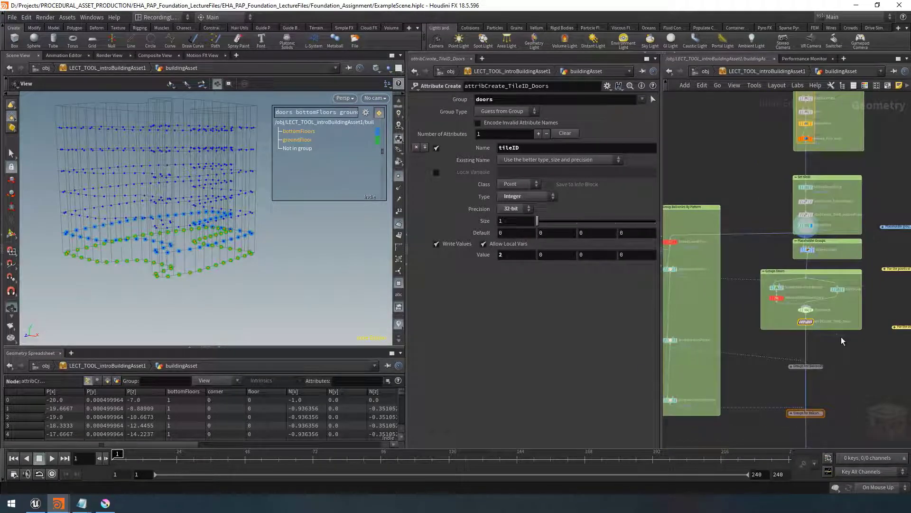
{"action": "scroll", "coordinate": [807, 325], "scroll_direction": "up", "scroll_amount": 5}
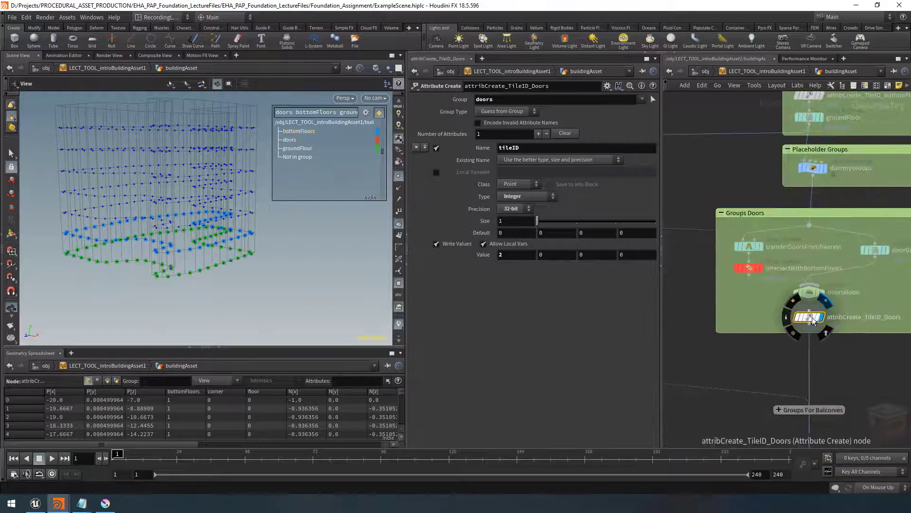
{"action": "mouse_move", "coordinate": [266, 222]}
{"action": "left_mouse_down"}
{"action": "mouse_move", "coordinate": [283, 234]}
{"action": "mouse_move", "coordinate": [277, 227]}
{"action": "left_mouse_up"}
{"action": "mouse_move", "coordinate": [289, 143]}
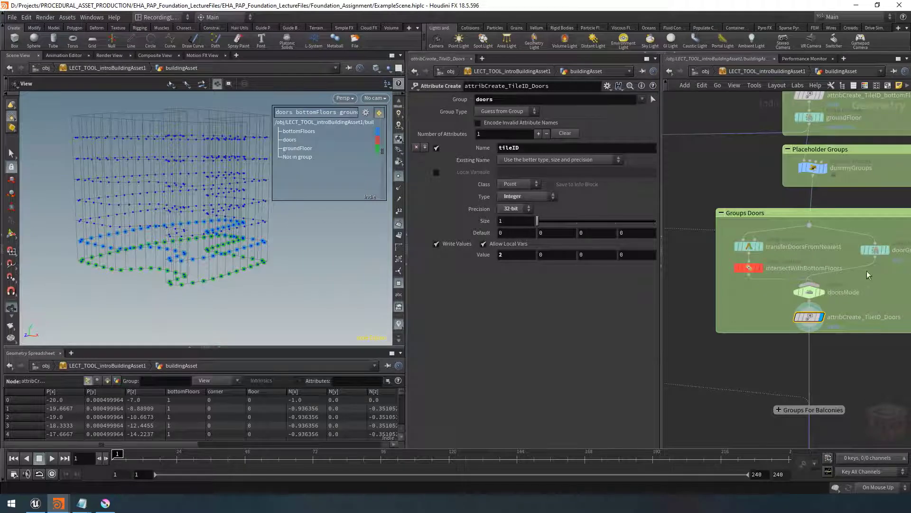
Open the doorGroup node, examine its Select and Offset values, and display point numbers in the viewport
{"action": "middle_click_drag", "start_coordinate": [868, 275], "coordinate": [813, 283]}
{"action": "left_click", "coordinate": [823, 259]}
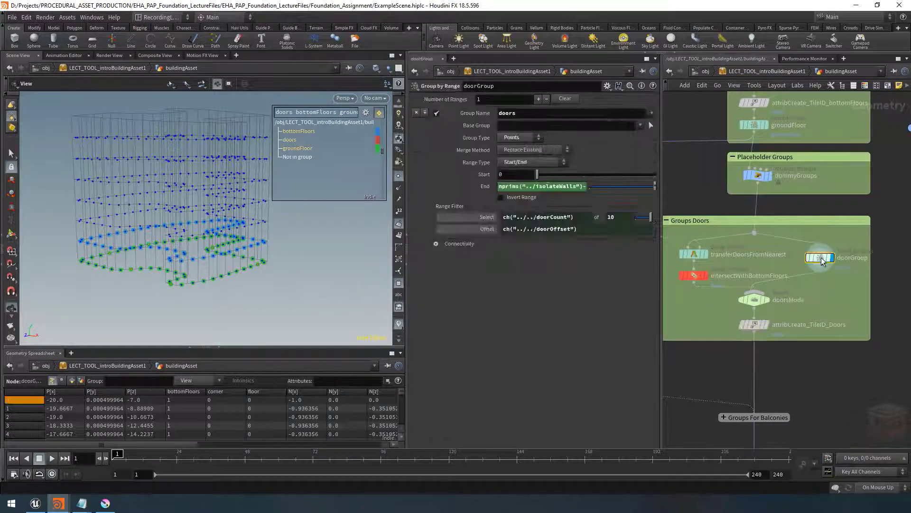
{"action": "left_click", "coordinate": [477, 218]}
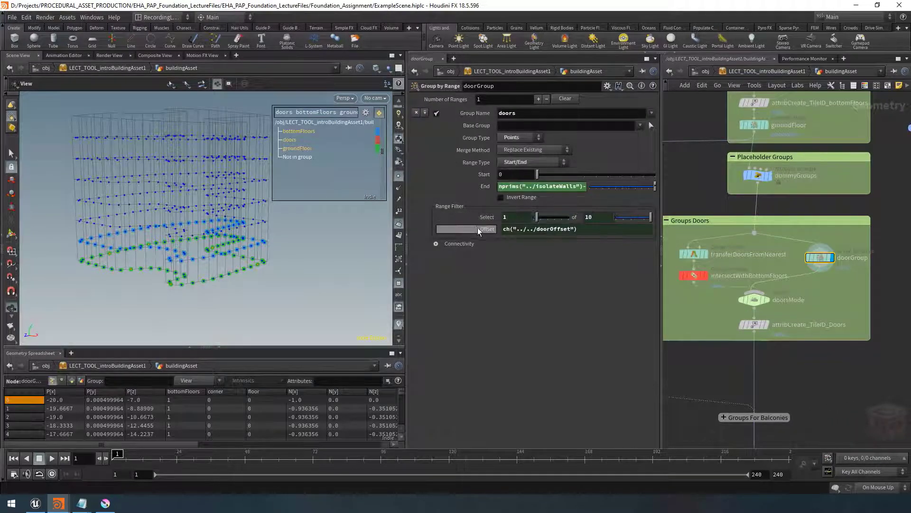
{"action": "left_click", "coordinate": [480, 230]}
{"action": "scroll", "coordinate": [186, 265], "scroll_direction": "up", "scroll_amount": 4}
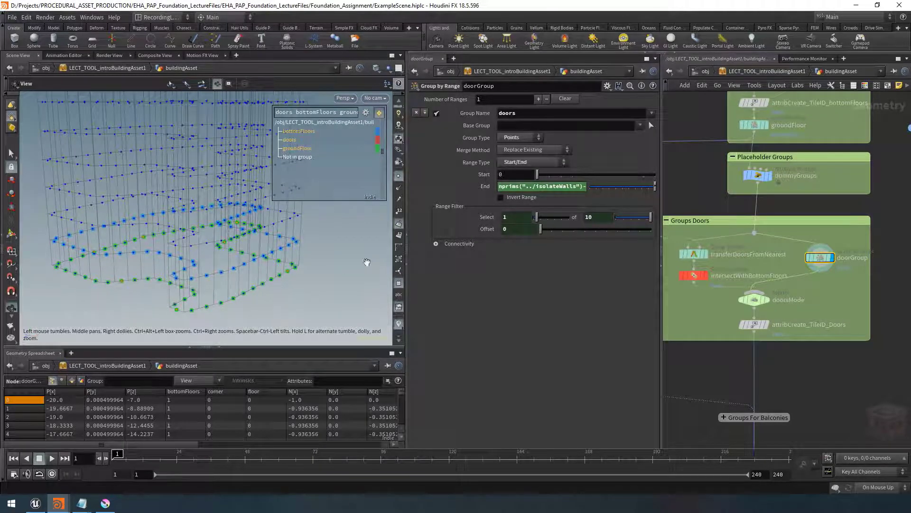
{"action": "left_click", "coordinate": [398, 211]}
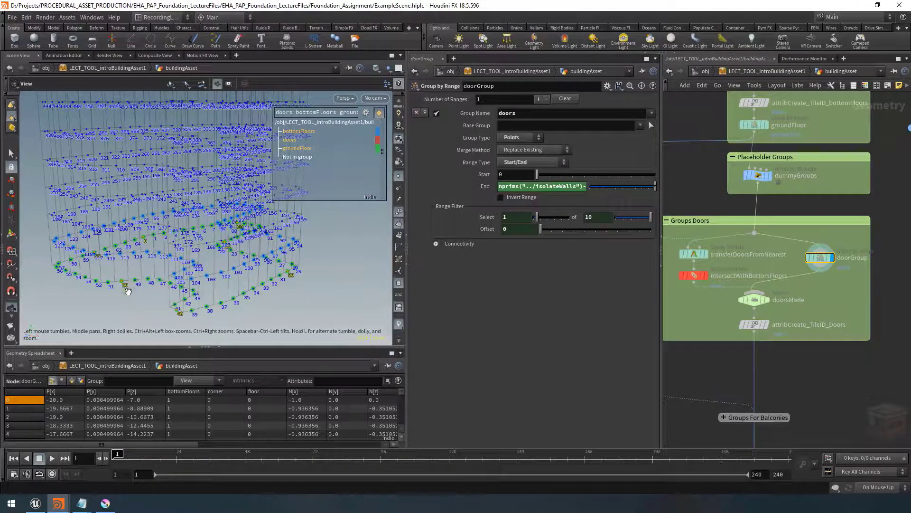
{"action": "middle_click_drag", "start_coordinate": [127, 291], "coordinate": [134, 284]}
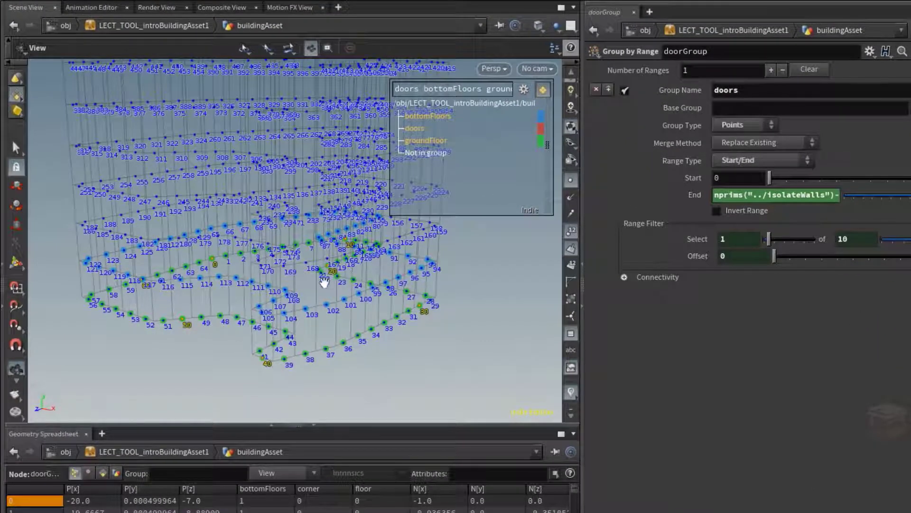
{"action": "left_click_drag", "start_coordinate": [217, 266], "coordinate": [216, 287]}
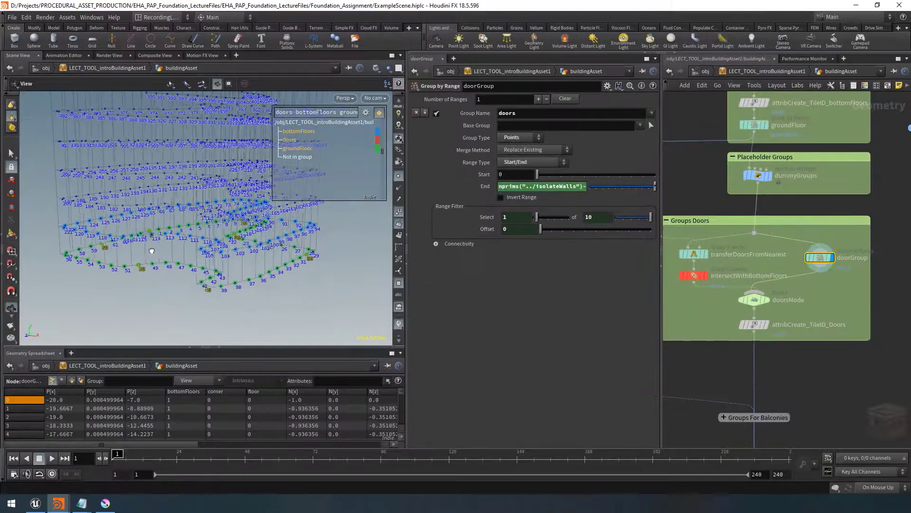
{"action": "left_click_drag", "start_coordinate": [151, 250], "coordinate": [152, 249]}
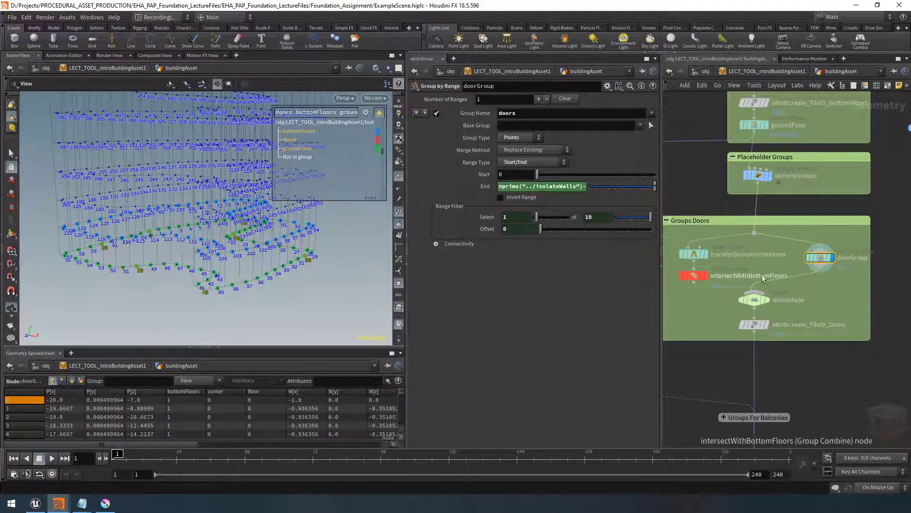
Examine the intersectWithBottomFloors and groupDoorsPattern nodes and their ground-floor points in the viewport
{"action": "left_click", "coordinate": [694, 276]}
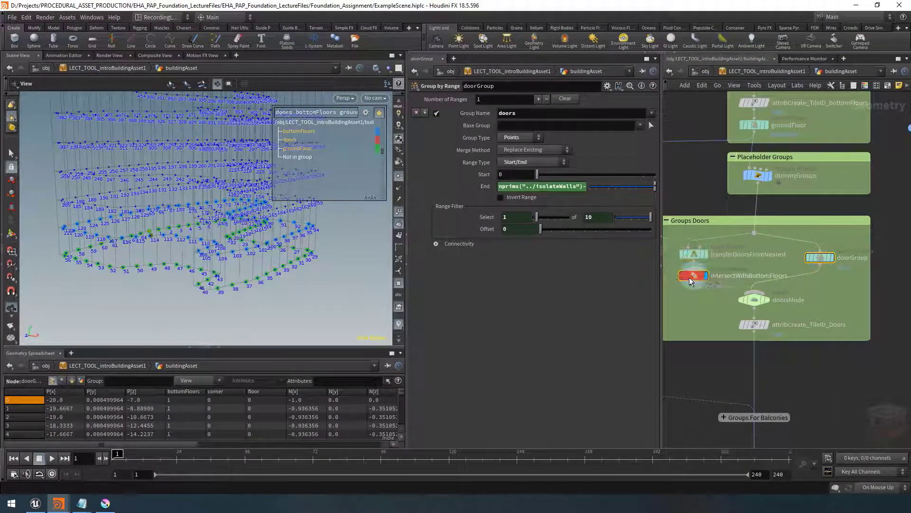
{"action": "left_click_drag", "start_coordinate": [181, 245], "coordinate": [232, 256]}
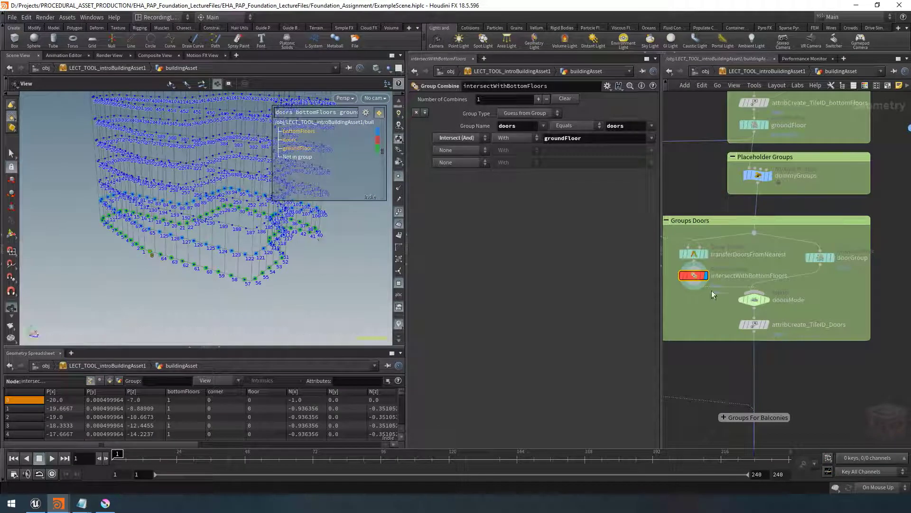
{"action": "middle_click_drag", "start_coordinate": [707, 295], "coordinate": [782, 340]}
{"action": "middle_click_drag", "start_coordinate": [706, 247], "coordinate": [839, 270]}
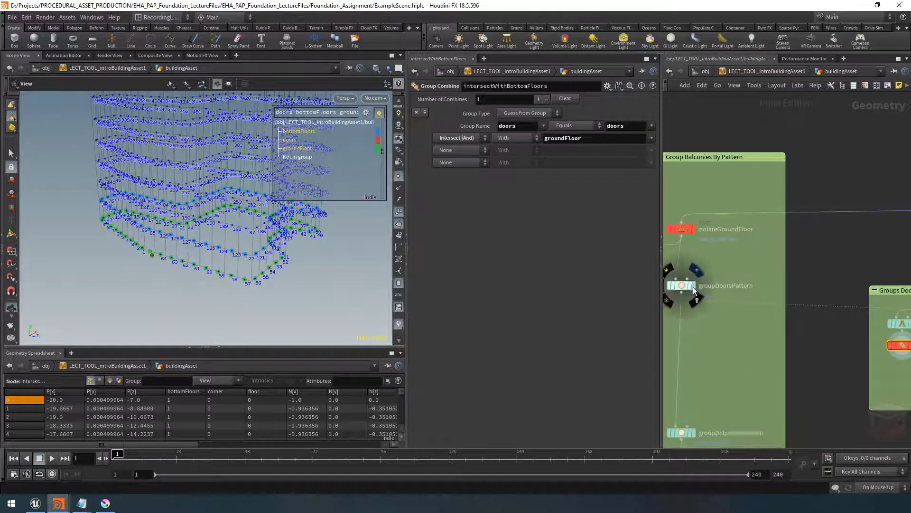
{"action": "left_click", "coordinate": [694, 285]}
{"action": "left_click_drag", "start_coordinate": [255, 258], "coordinate": [154, 276]}
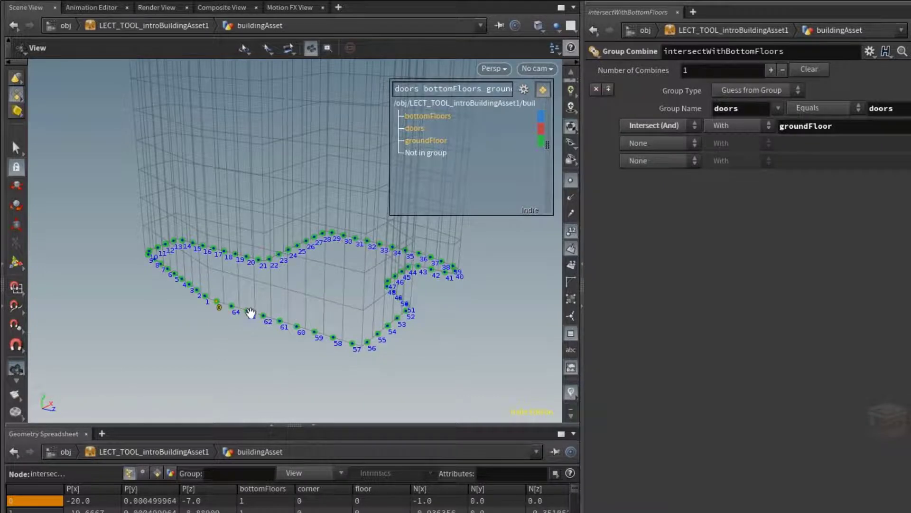
{"action": "scroll", "coordinate": [252, 314], "scroll_direction": "up", "scroll_amount": 5}
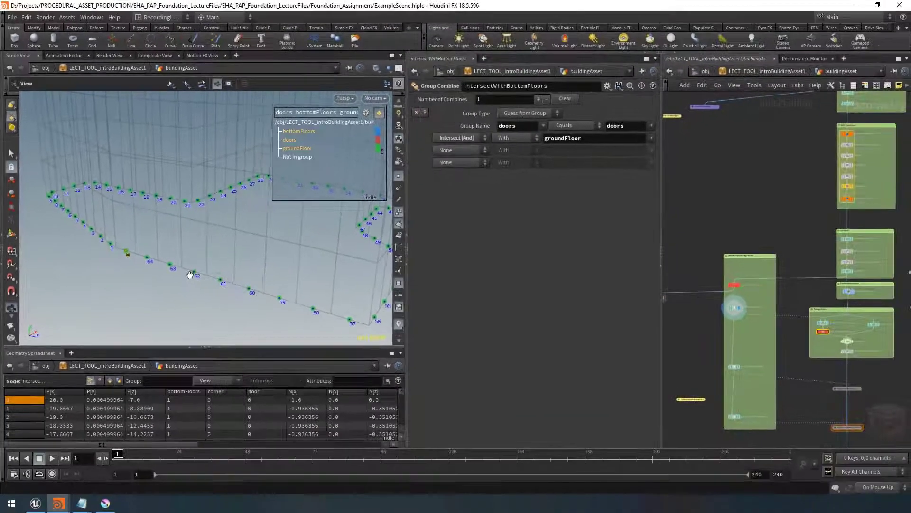
{"action": "scroll", "coordinate": [190, 274], "scroll_direction": "down", "scroll_amount": 5}
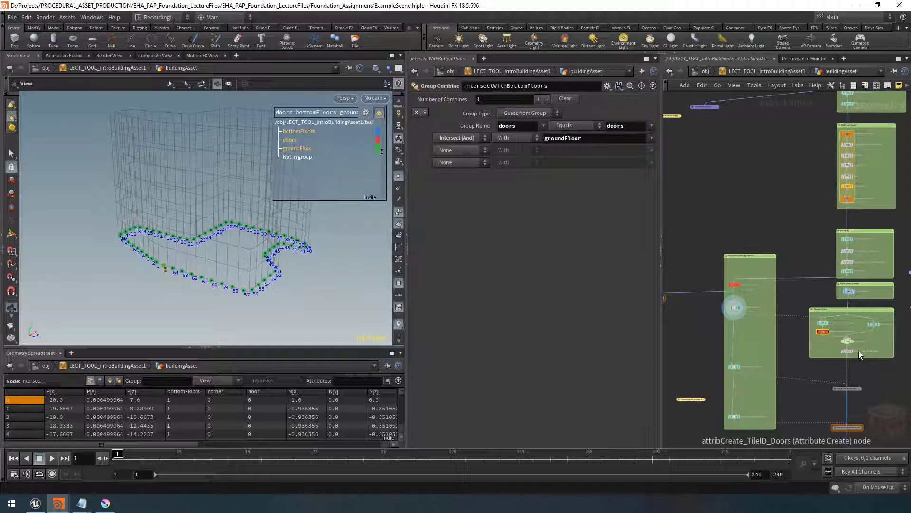
Return to the attribCreate_TileID_Doors node and orbit the resulting building points
{"action": "scroll", "coordinate": [857, 352], "scroll_direction": "up", "scroll_amount": 1}
{"action": "scroll", "coordinate": [856, 352], "scroll_direction": "up", "scroll_amount": 2}
{"action": "left_click", "coordinate": [846, 351]}
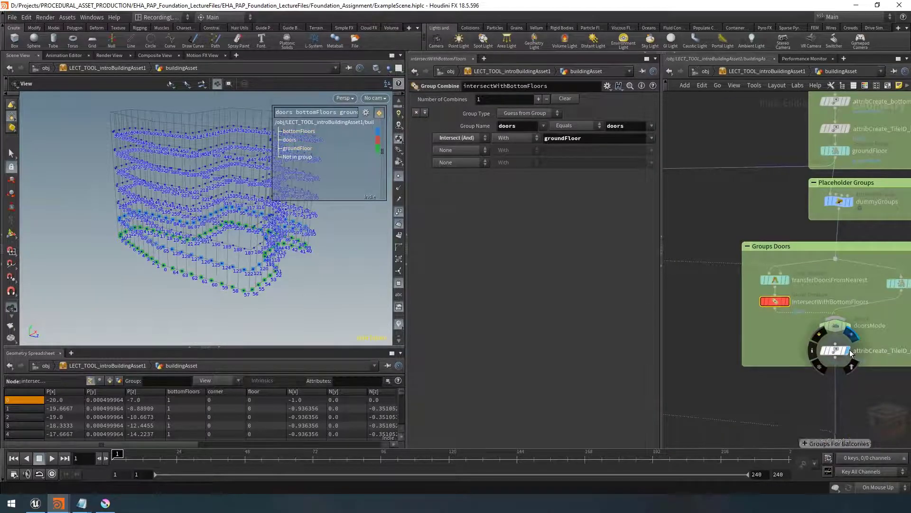
{"action": "left_click", "coordinate": [836, 357]}
{"action": "left_click_drag", "start_coordinate": [288, 285], "coordinate": [328, 210], "text": "alt"}
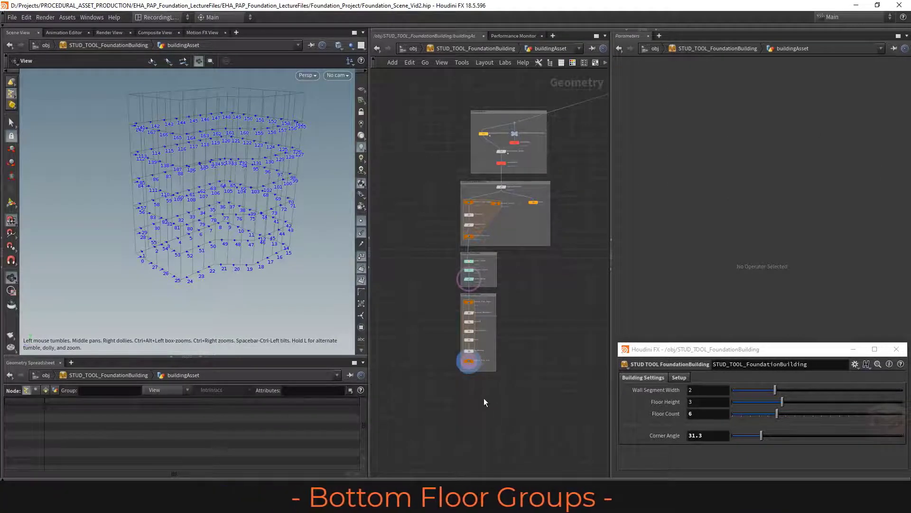
Add a Group by Range node below foreach_Prim_end in the project scene and wire foreach_Prim_end into it
{"action": "middle_click_drag", "start_coordinate": [483, 397], "coordinate": [480, 321]}
{"action": "scroll", "coordinate": [484, 334], "scroll_direction": "up", "scroll_amount": 5}
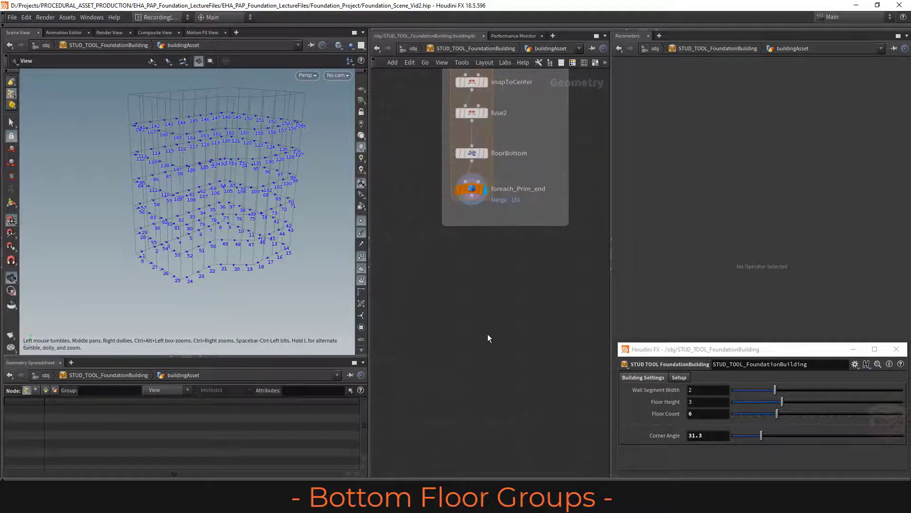
{"action": "scroll", "coordinate": [491, 311], "scroll_direction": "down", "scroll_amount": 3}
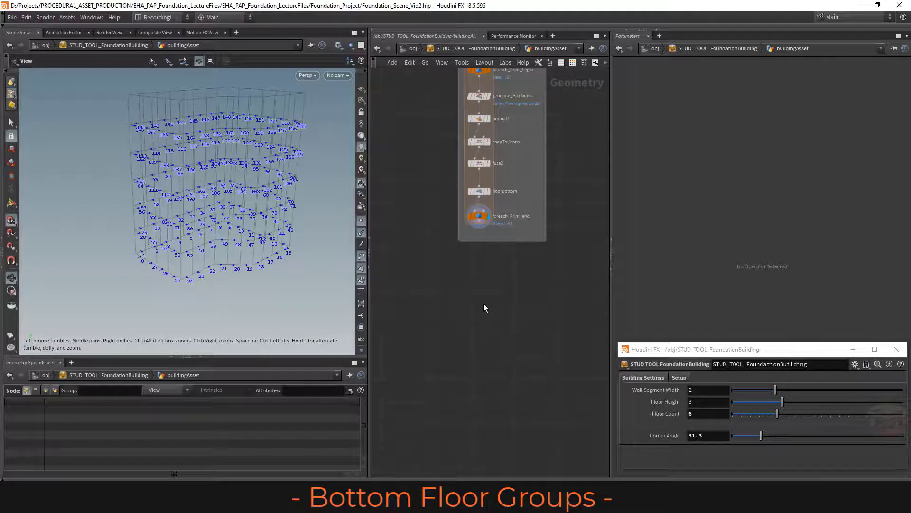
{"action": "key", "text": "Tab"}
{"action": "type", "text": "groupbyran"}
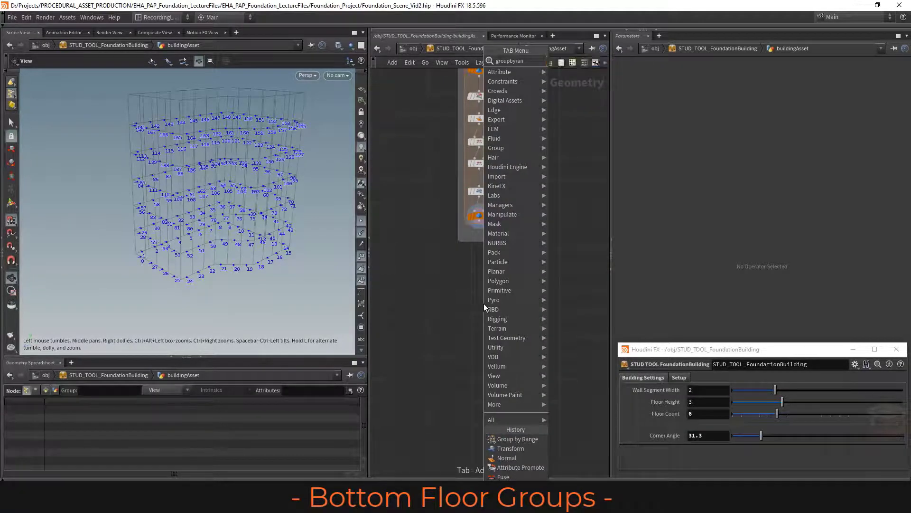
{"action": "key", "text": "Return"}
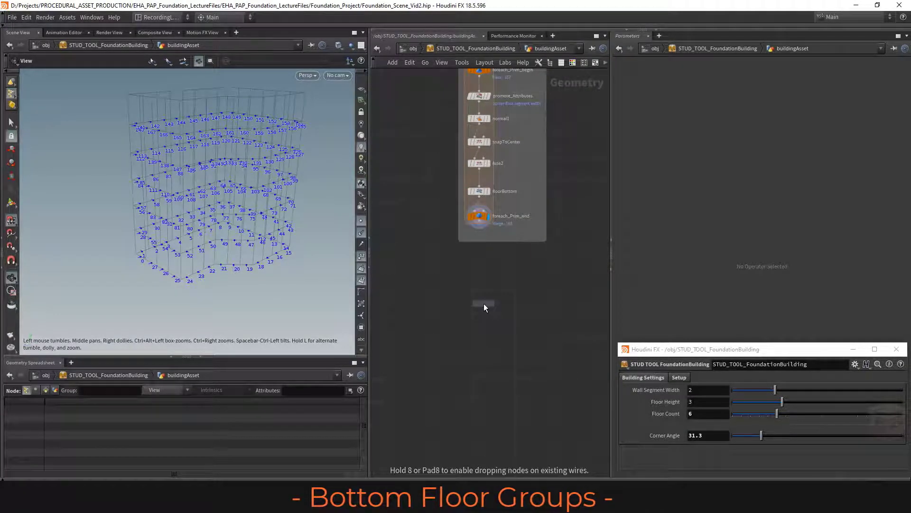
{"action": "left_click", "coordinate": [479, 295]}
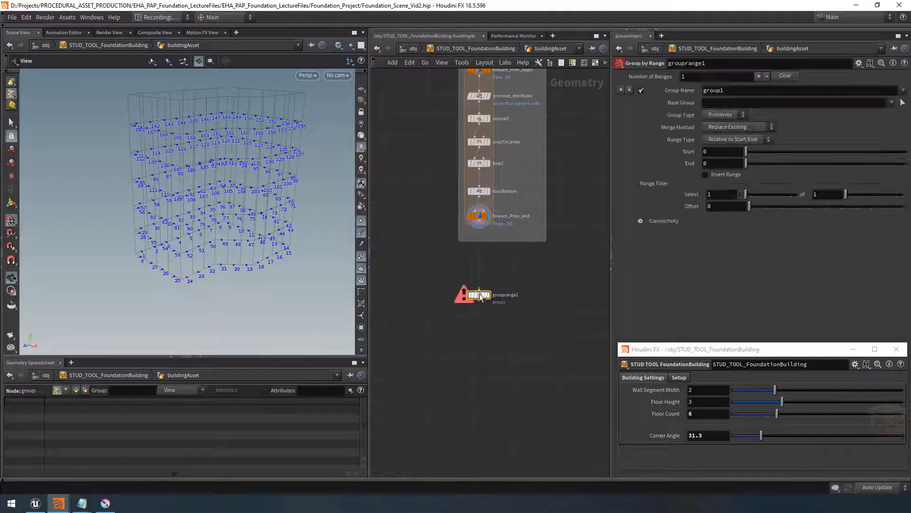
{"action": "left_click", "coordinate": [479, 229]}
{"action": "left_click", "coordinate": [478, 288]}
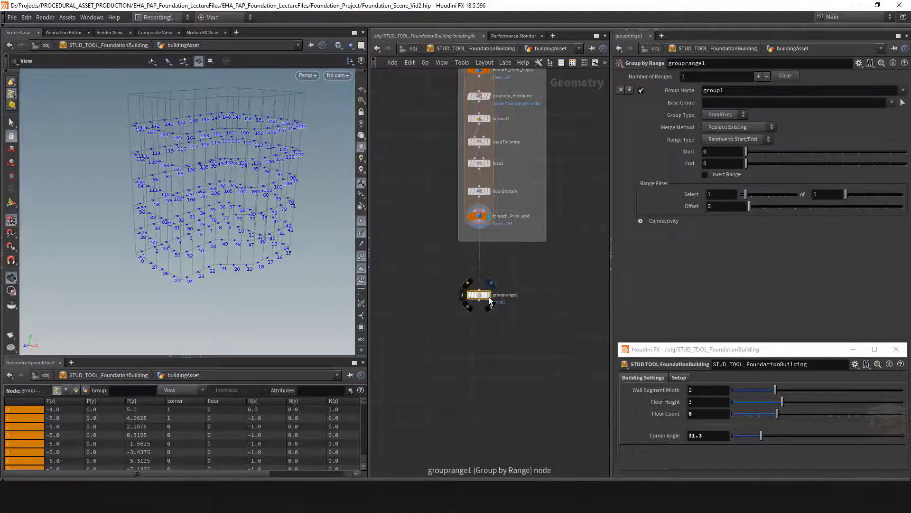
Display the Group by Range node's result and set its group type to Points
{"action": "left_click", "coordinate": [489, 295]}
{"action": "left_click_drag", "start_coordinate": [545, 271], "coordinate": [446, 312]}
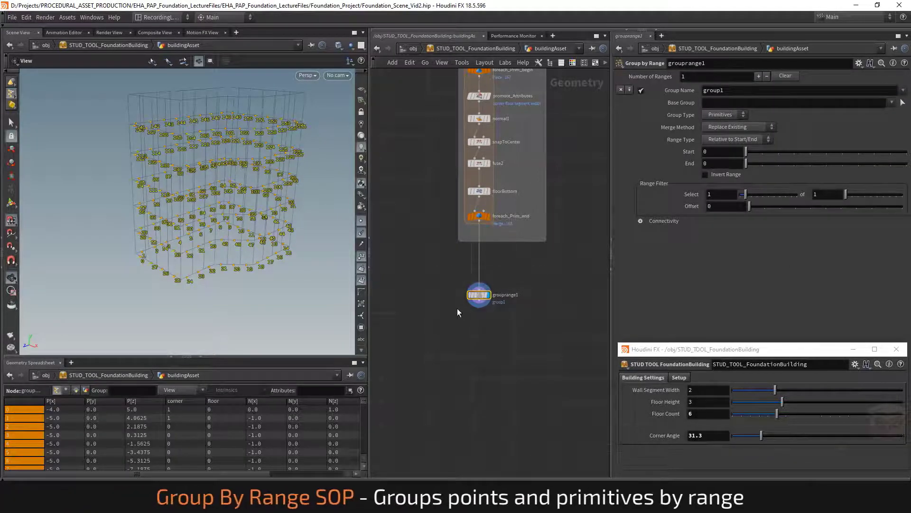
{"action": "left_click_drag", "start_coordinate": [264, 239], "coordinate": [277, 236]}
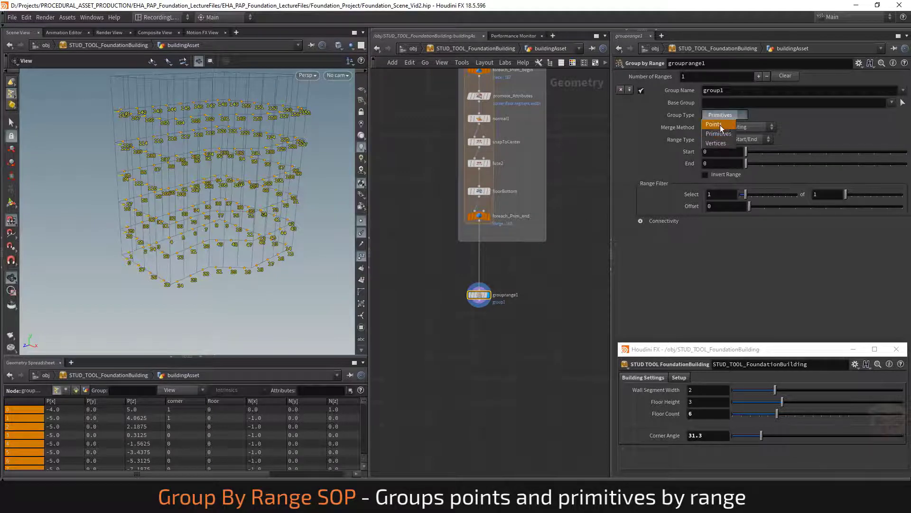
{"action": "left_click", "coordinate": [720, 124]}
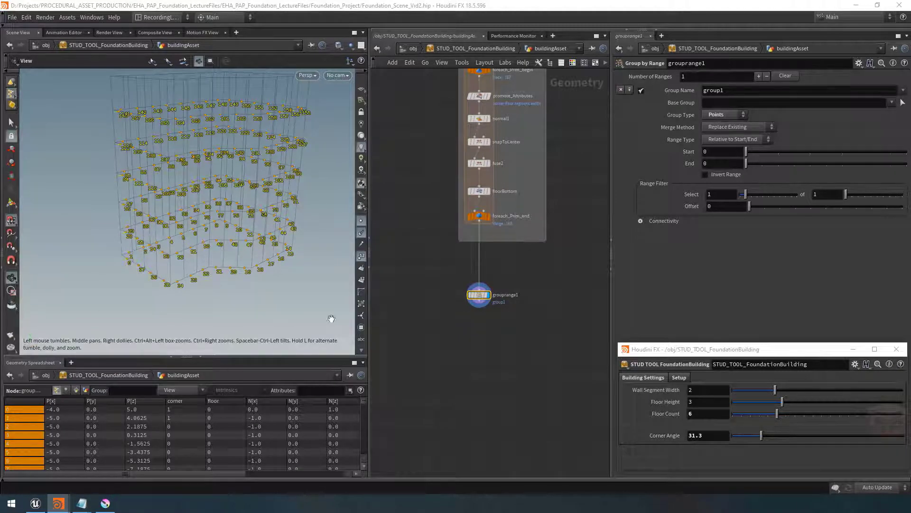
Rename the Group by Range node to bottomFloorsGroup
{"action": "double_click", "coordinate": [505, 295]}
{"action": "type", "text": "b"}
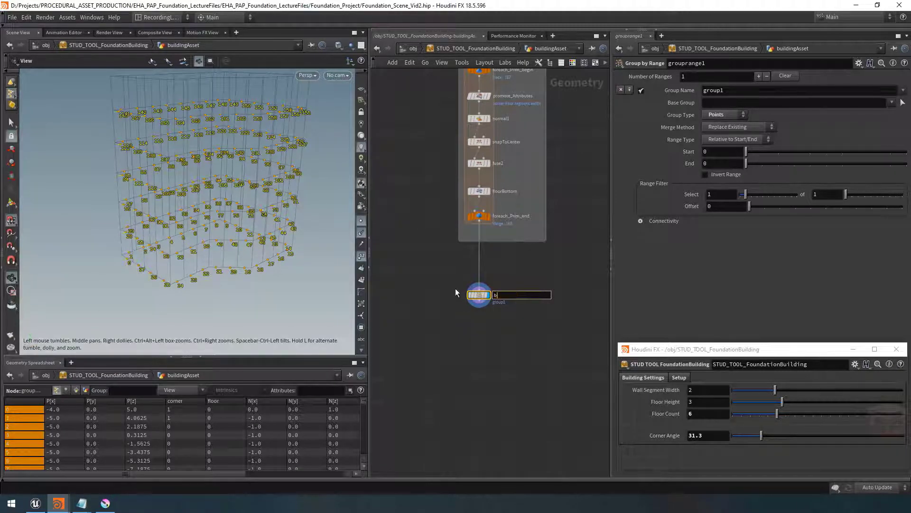
{"action": "type", "text": "ottomFloorsGroup"}
{"action": "key", "text": "Return"}
{"action": "scroll", "coordinate": [474, 296], "scroll_direction": "up", "scroll_amount": 3}
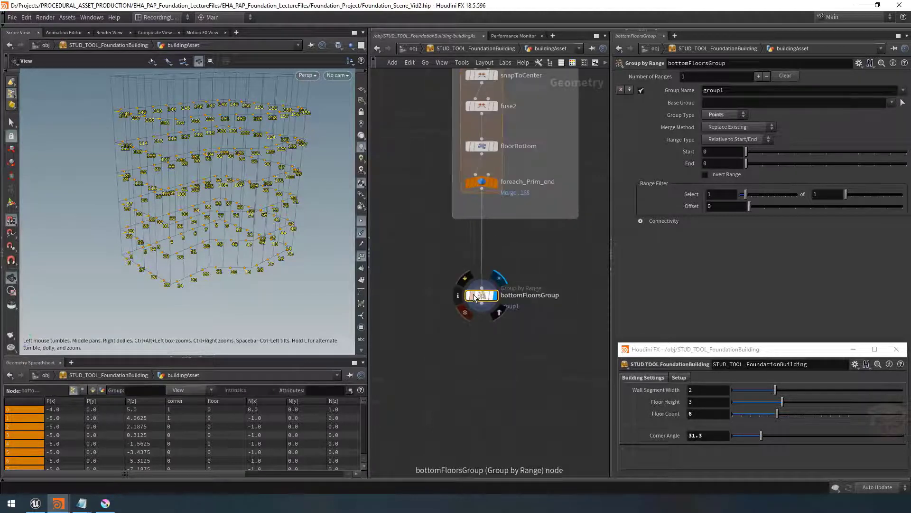
Color the bottomFloorsGroup node cyan
{"action": "left_click", "coordinate": [573, 62]}
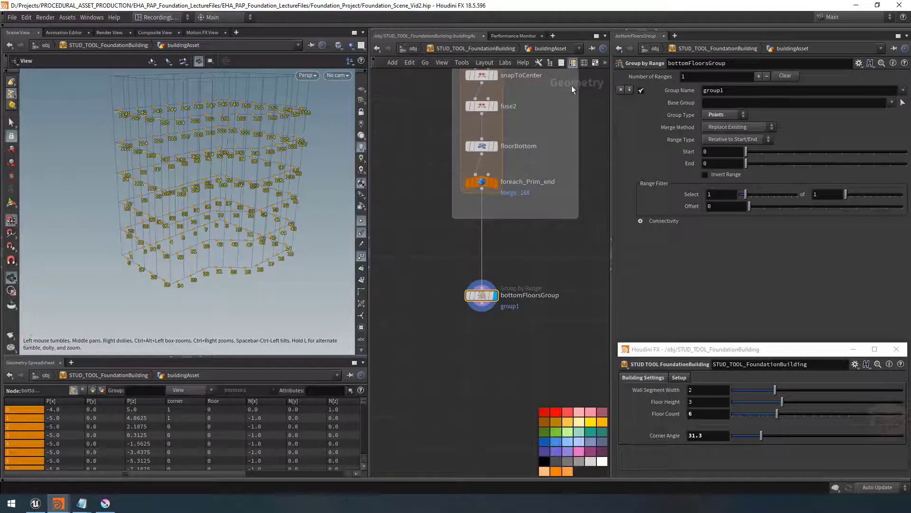
{"action": "left_click", "coordinate": [581, 431]}
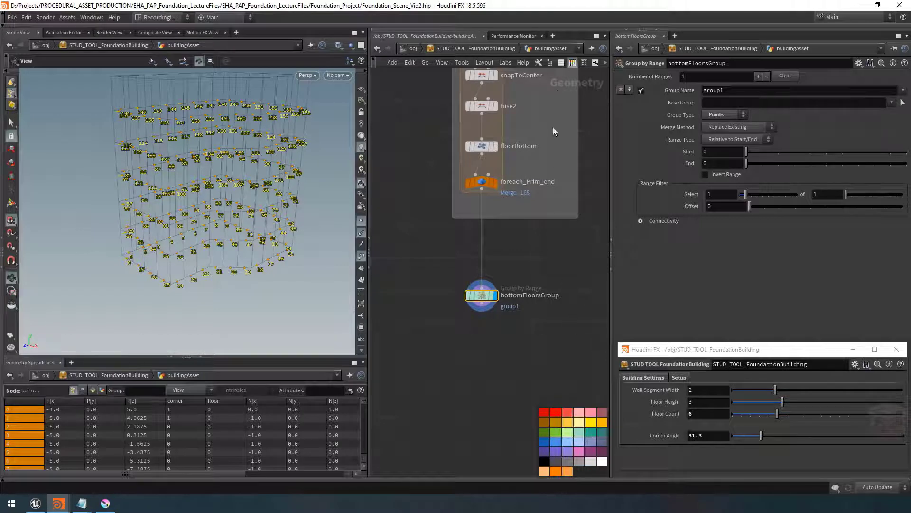
{"action": "middle_click_drag", "start_coordinate": [546, 367], "coordinate": [548, 353]}
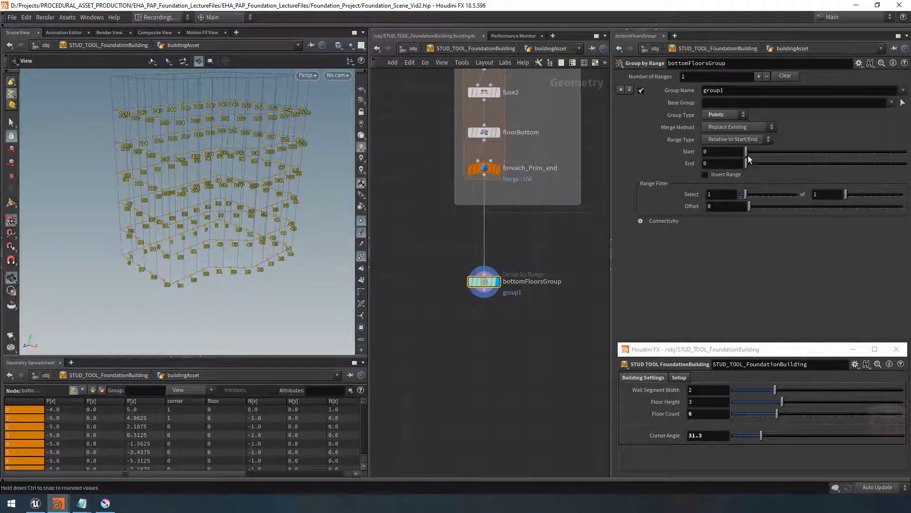
Set the range type to Start/End and the End value to 55 to group the bottom floor points
{"action": "left_click", "coordinate": [734, 138]}
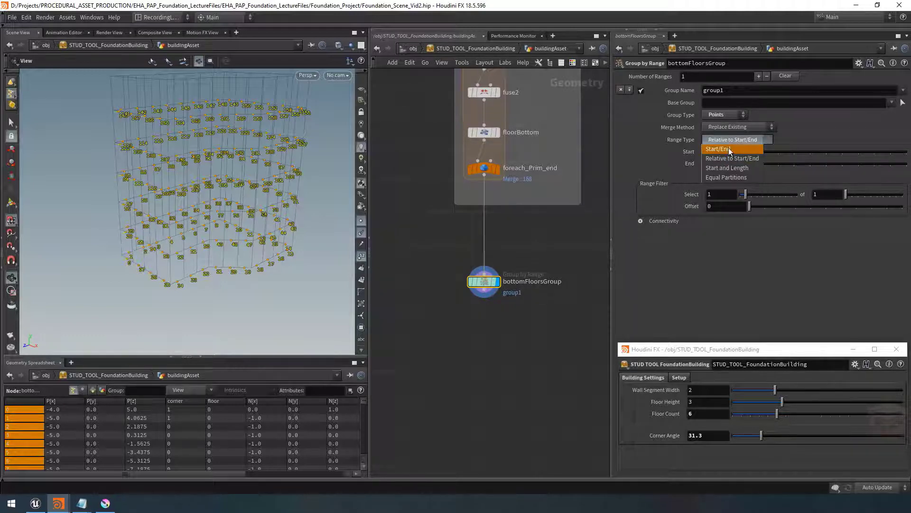
{"action": "left_click", "coordinate": [729, 149]}
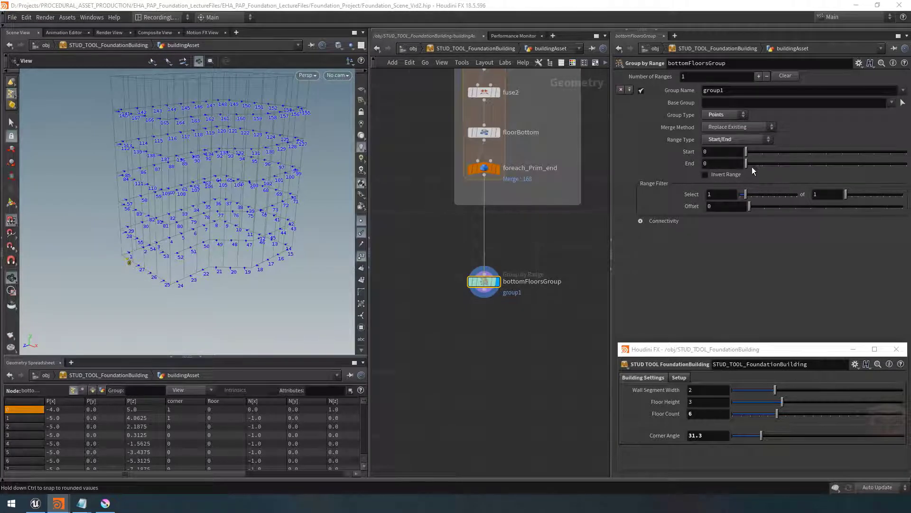
{"action": "left_click_drag", "start_coordinate": [750, 164], "coordinate": [891, 163]}
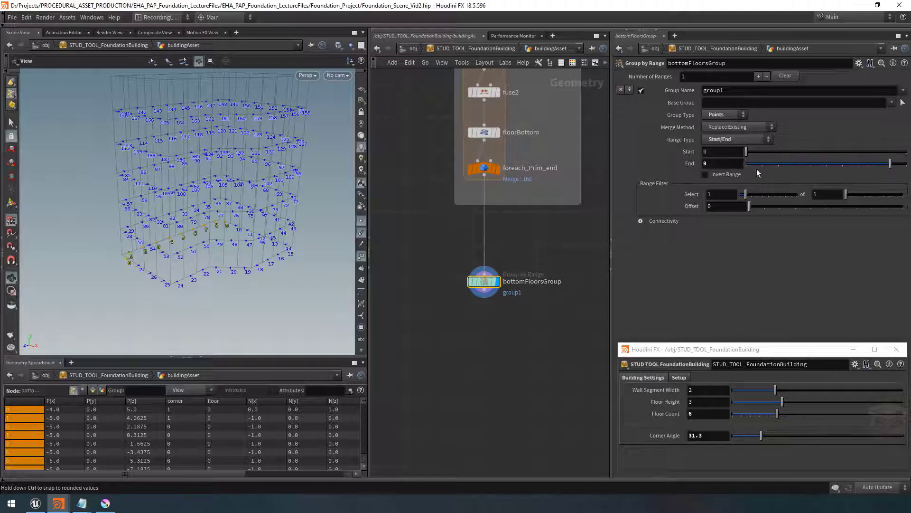
{"action": "middle_click_drag", "start_coordinate": [713, 163], "coordinate": [908, 171]}
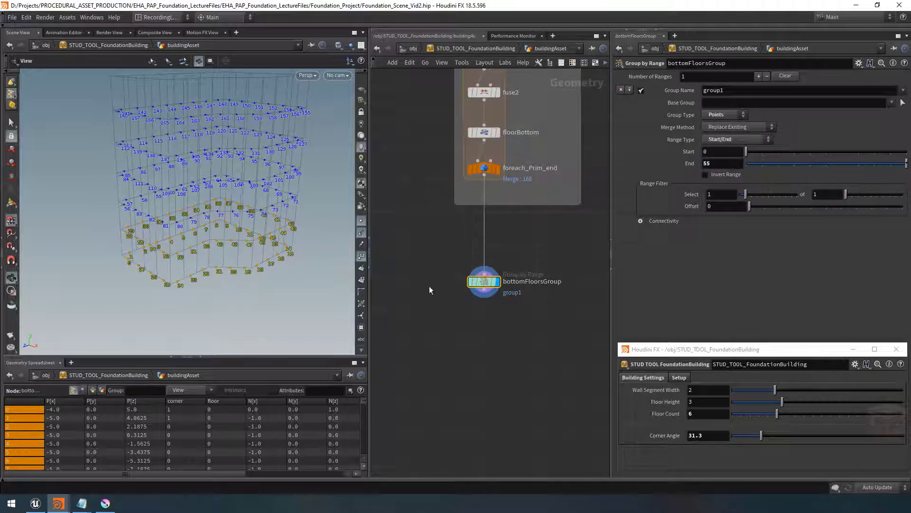
Inspect the reference building in the Unreal Editor viewport, then return to Houdini
{"action": "left_click", "coordinate": [35, 503]}
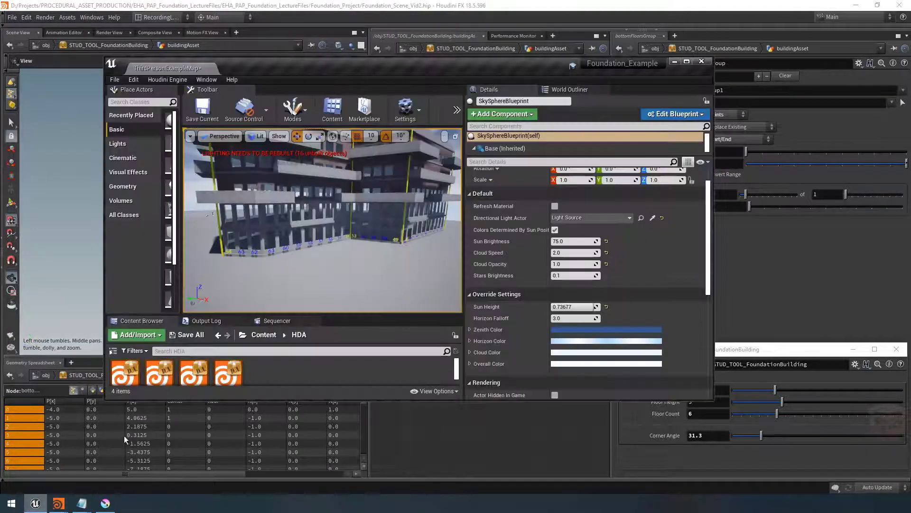
{"action": "scroll", "coordinate": [204, 190], "scroll_direction": "up", "scroll_amount": 5}
{"action": "mouse_move", "coordinate": [359, 244]}
{"action": "right_mouse_down"}
{"action": "mouse_move", "coordinate": [363, 238]}
{"action": "mouse_move", "coordinate": [359, 244]}
{"action": "right_mouse_up"}
{"action": "left_click", "coordinate": [674, 61]}
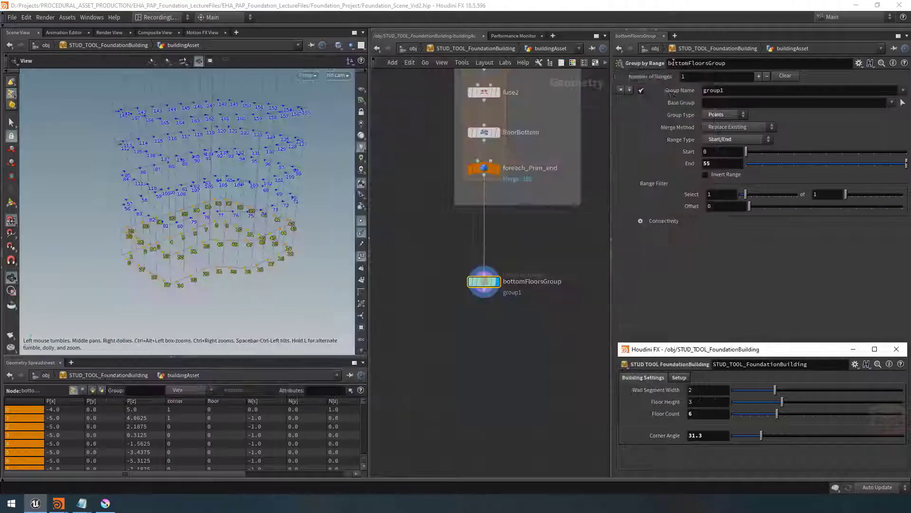
Open the asset's type properties and add an Integer parameter balconiesStartAtFloor labelled Balconies Start At Floor
{"action": "left_click", "coordinate": [625, 363]}
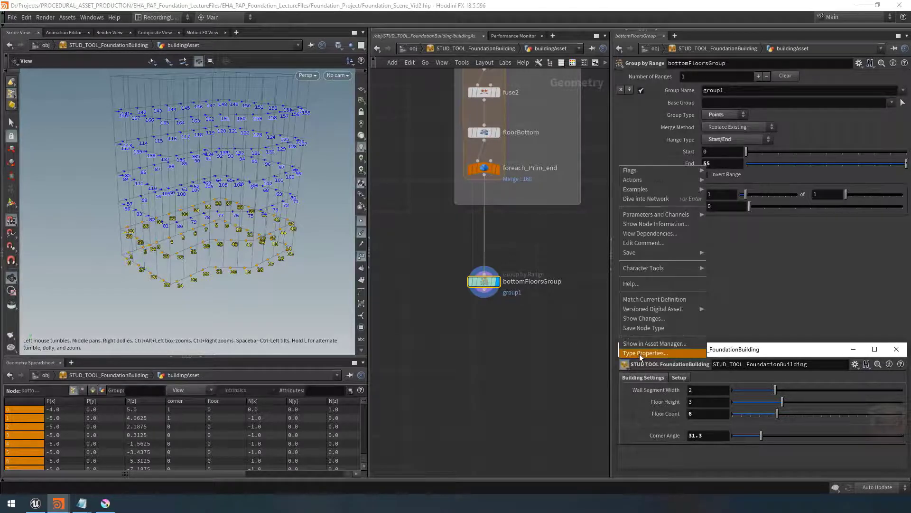
{"action": "left_click", "coordinate": [639, 354]}
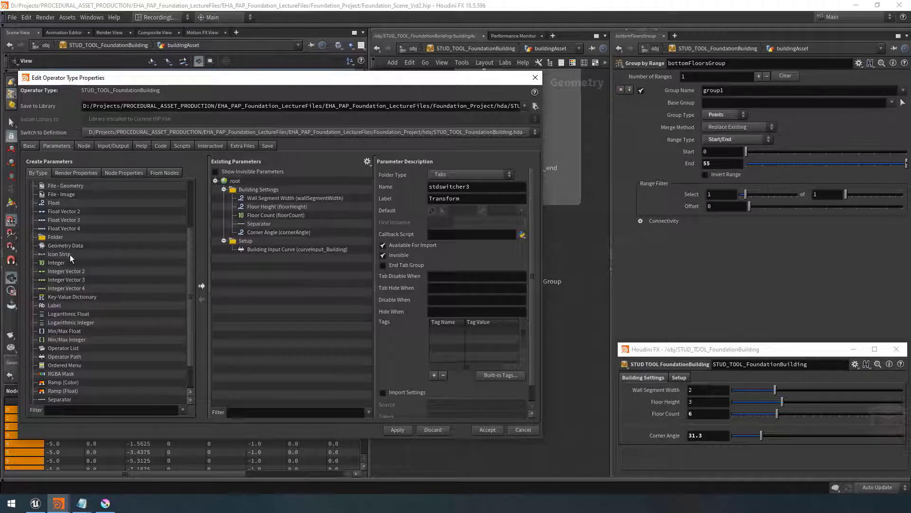
{"action": "left_click_drag", "start_coordinate": [58, 262], "coordinate": [256, 236]}
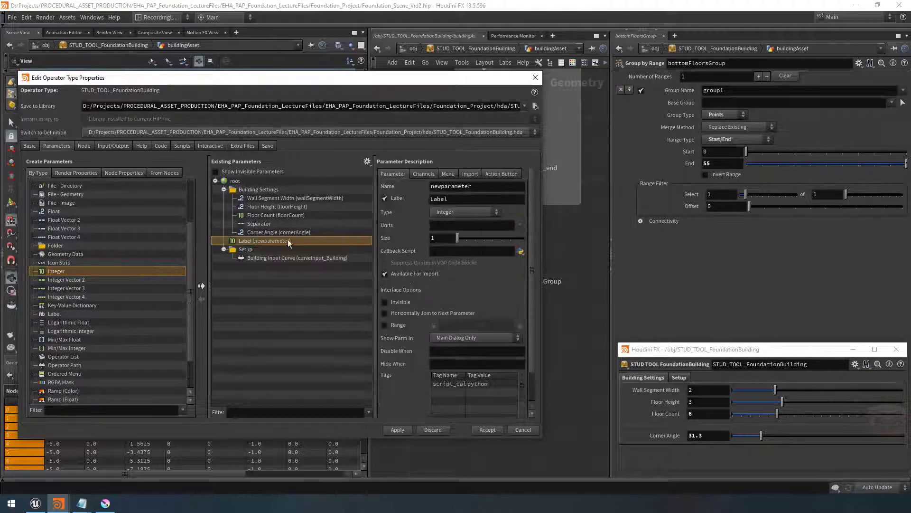
{"action": "type", "text": "b"}
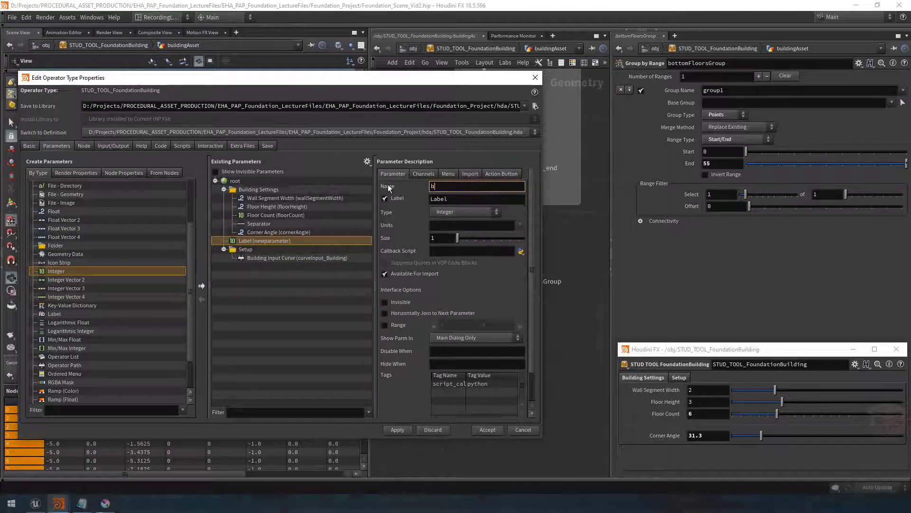
{"action": "type", "text": "alconiesStartA"}
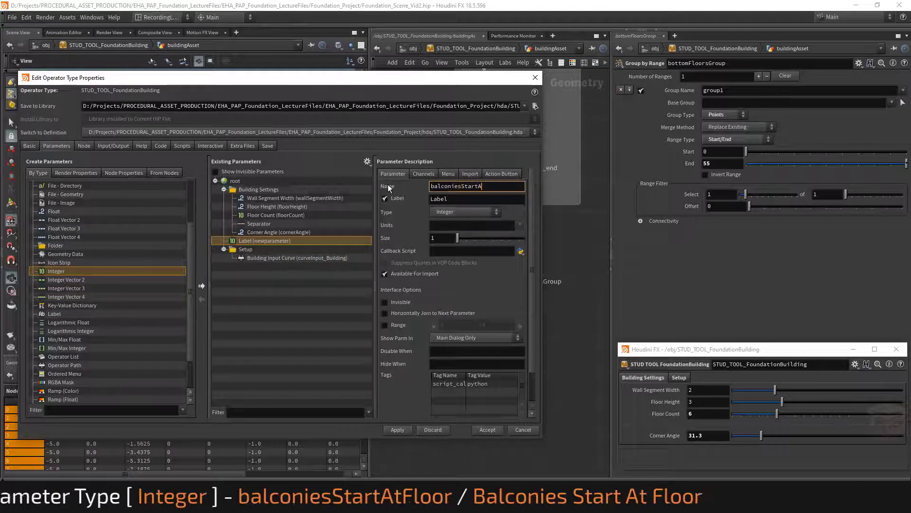
{"action": "type", "text": "tFloor"}
{"action": "key", "text": "Tab"}
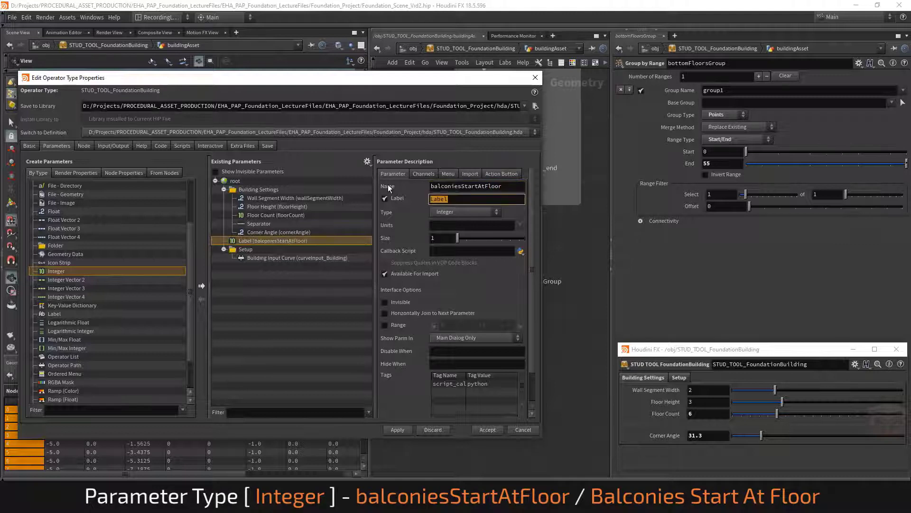
{"action": "type", "text": "Balconies Start At Floor"}
{"action": "key", "text": "Return"}
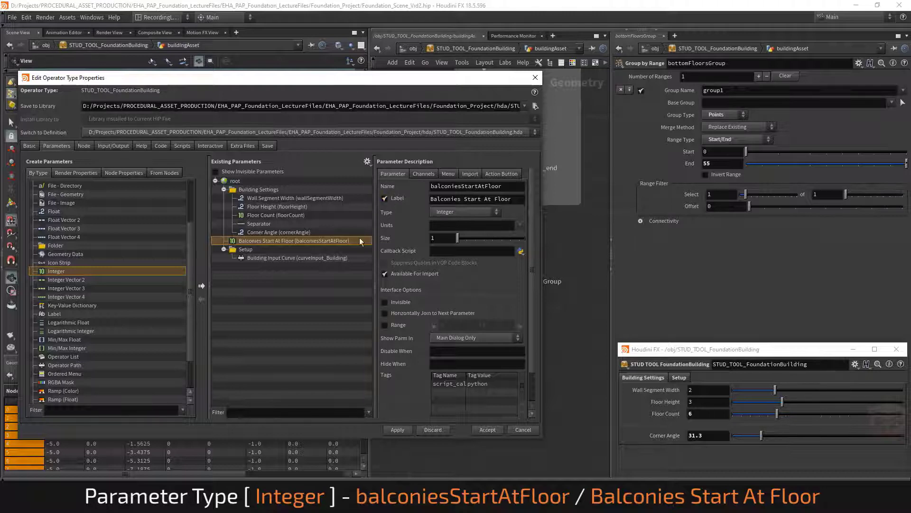
Look at the reference building in the Unreal Editor again, then return to Houdini
{"action": "left_click", "coordinate": [166, 503]}
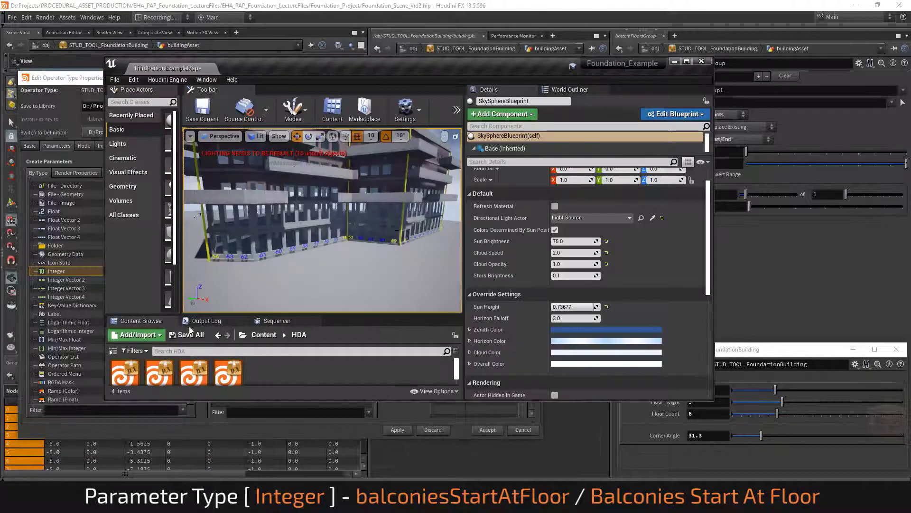
{"action": "right_click_drag", "start_coordinate": [346, 213], "coordinate": [346, 190]}
{"action": "left_click", "coordinate": [674, 62]}
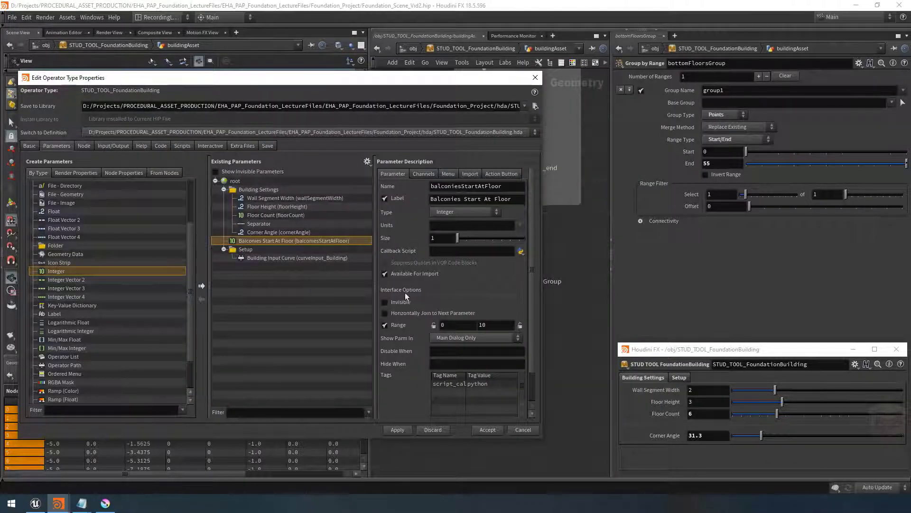
Set the parameter's range minimum to 1 and review its default value on the Channels tab
{"action": "left_click_drag", "start_coordinate": [460, 325], "coordinate": [433, 325]}
{"action": "type", "text": "1"}
{"action": "key", "text": "Return"}
{"action": "left_click", "coordinate": [422, 173]}
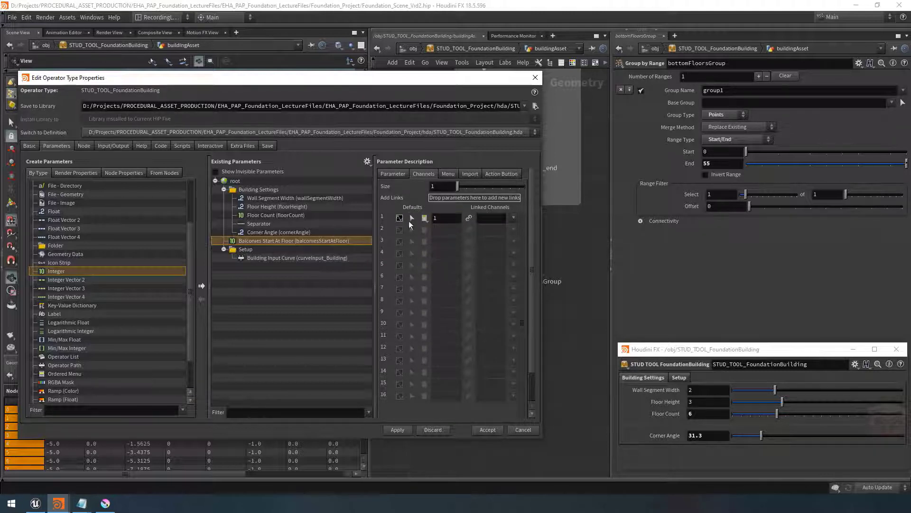
{"action": "left_click", "coordinate": [397, 174]}
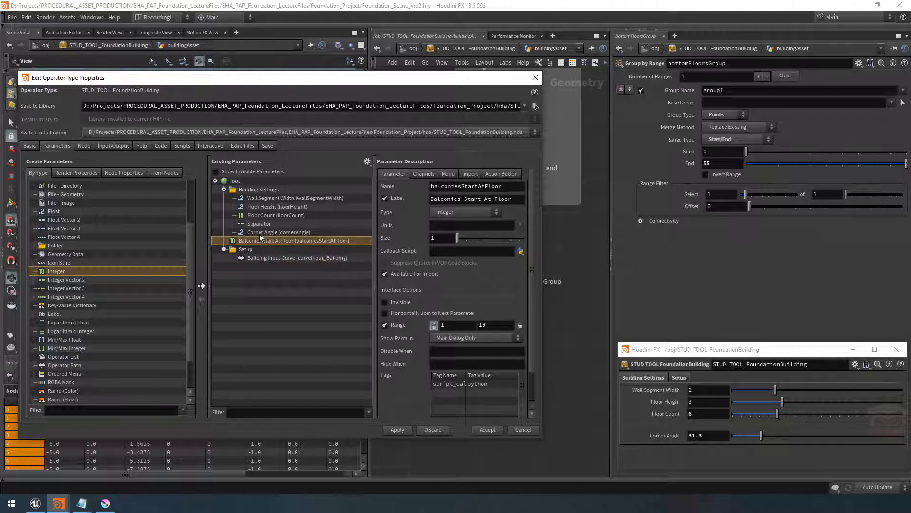
Add a Folder parameter and place it after the Building Settings folder in the parameter list
{"action": "left_click_drag", "start_coordinate": [53, 246], "coordinate": [255, 237]}
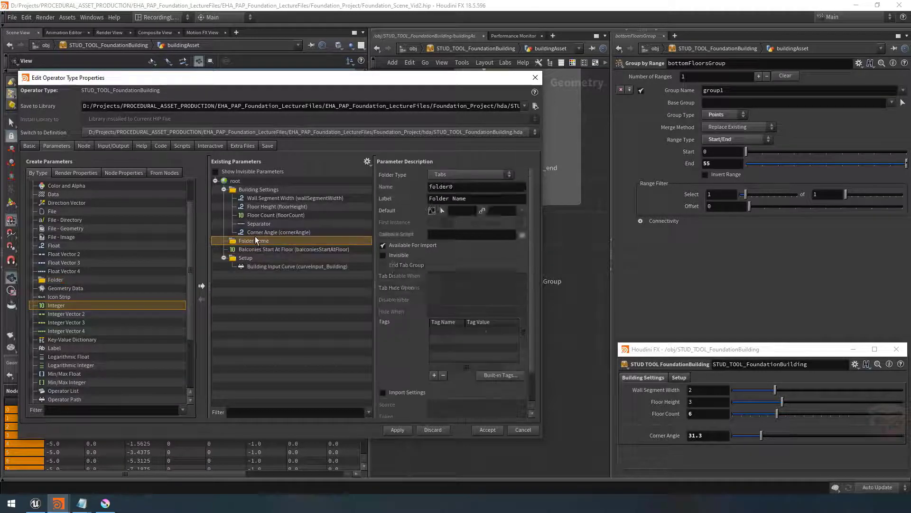
{"action": "triple_click", "coordinate": [476, 199]}
{"action": "left_click", "coordinate": [224, 189]}
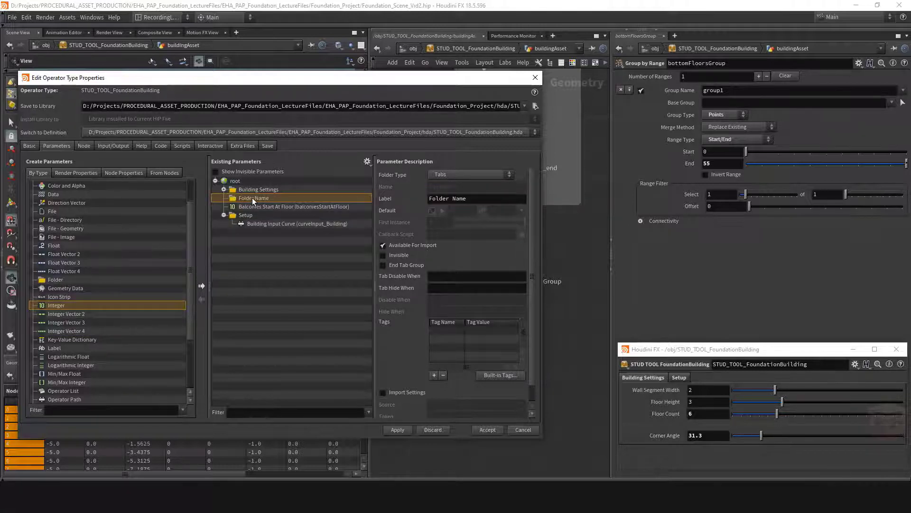
{"action": "left_click", "coordinate": [224, 189]}
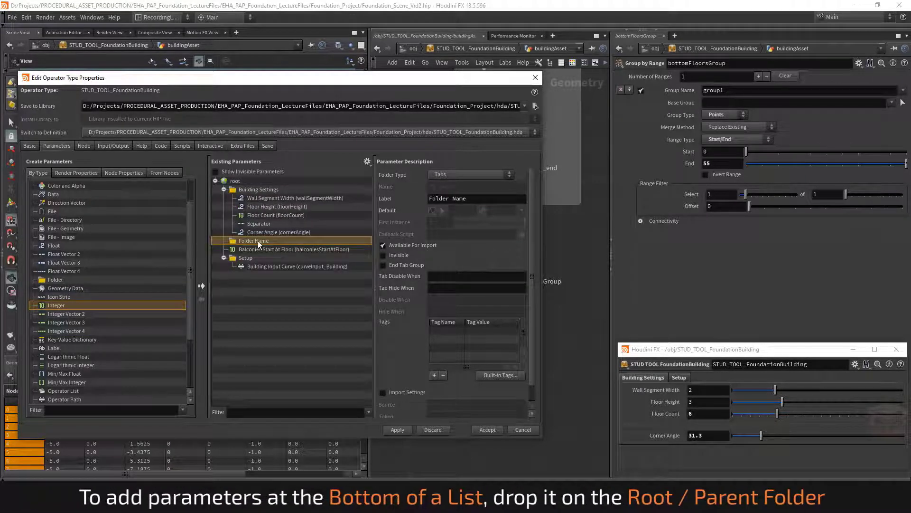
{"action": "left_click_drag", "start_coordinate": [257, 241], "coordinate": [251, 190]}
{"action": "left_click_drag", "start_coordinate": [246, 241], "coordinate": [234, 182]}
{"action": "left_click_drag", "start_coordinate": [247, 267], "coordinate": [245, 244]}
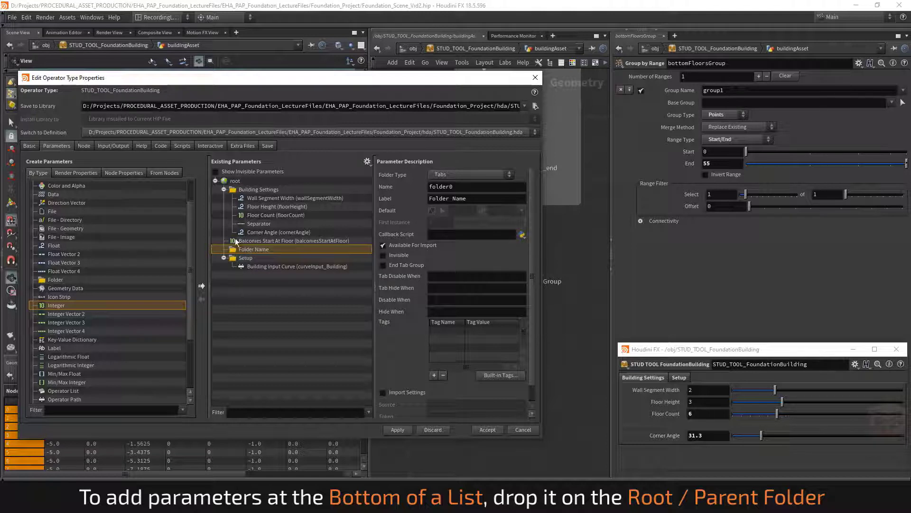
Move the Balconies Start At Floor parameter inside the new folder
{"action": "left_click", "coordinate": [224, 190]}
{"action": "left_click", "coordinate": [223, 215]}
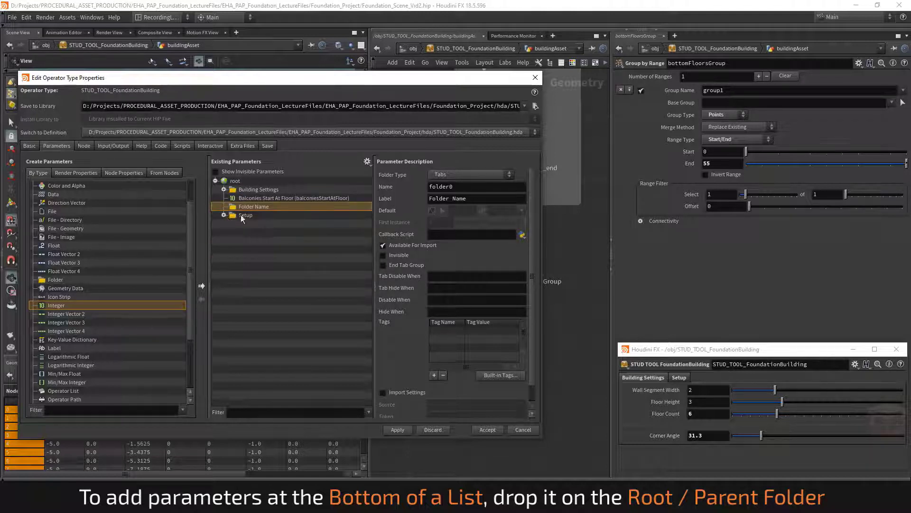
{"action": "mouse_move", "coordinate": [255, 197]}
{"action": "left_mouse_down"}
{"action": "mouse_move", "coordinate": [292, 196]}
{"action": "mouse_move", "coordinate": [254, 206]}
{"action": "left_mouse_up"}
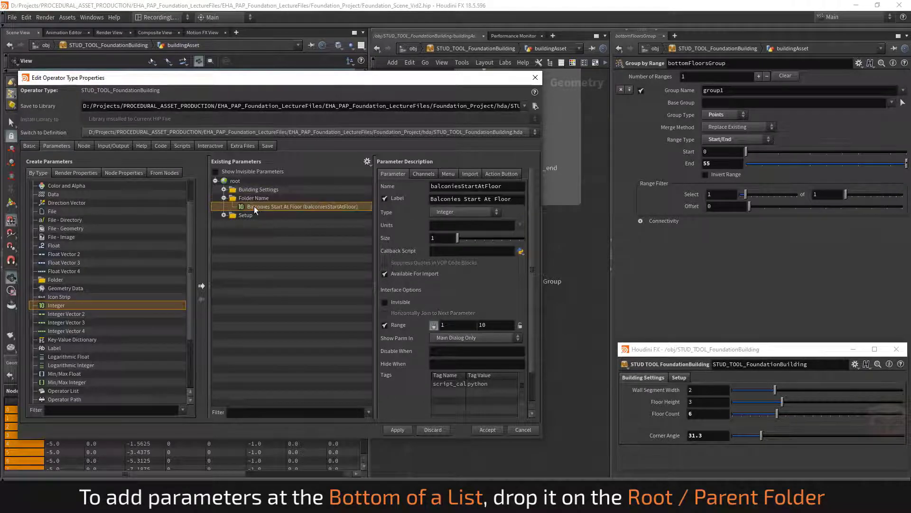
{"action": "left_click", "coordinate": [255, 198]}
{"action": "left_click", "coordinate": [224, 189]}
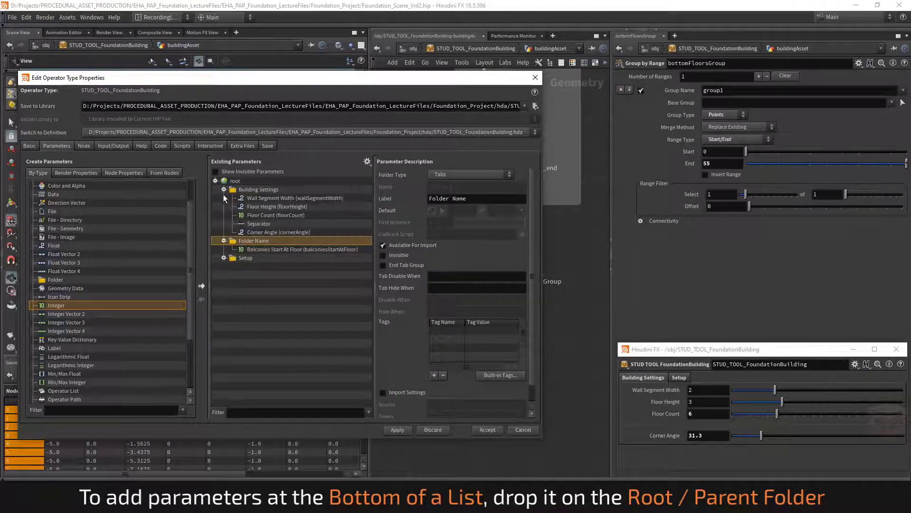
{"action": "left_click", "coordinate": [224, 258]}
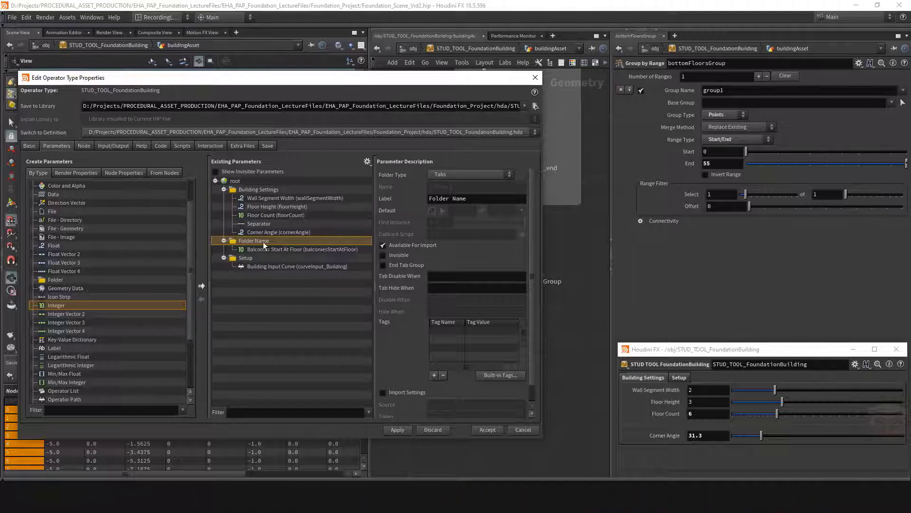
Rename the folder's label to Balconies
{"action": "left_click", "coordinate": [472, 198]}
{"action": "left_click_drag", "start_coordinate": [471, 199], "coordinate": [428, 201]}
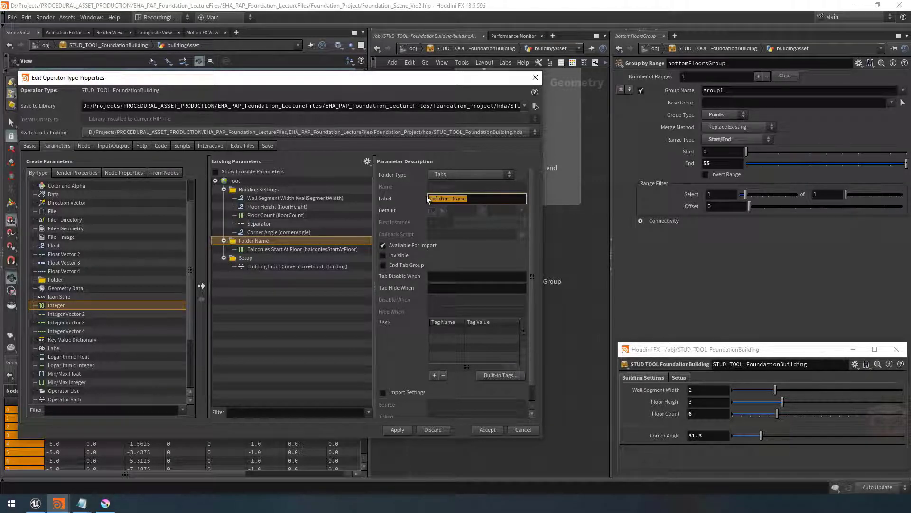
{"action": "type", "text": "Balconies"}
{"action": "key", "text": "Return"}
{"action": "left_click", "coordinate": [268, 249]}
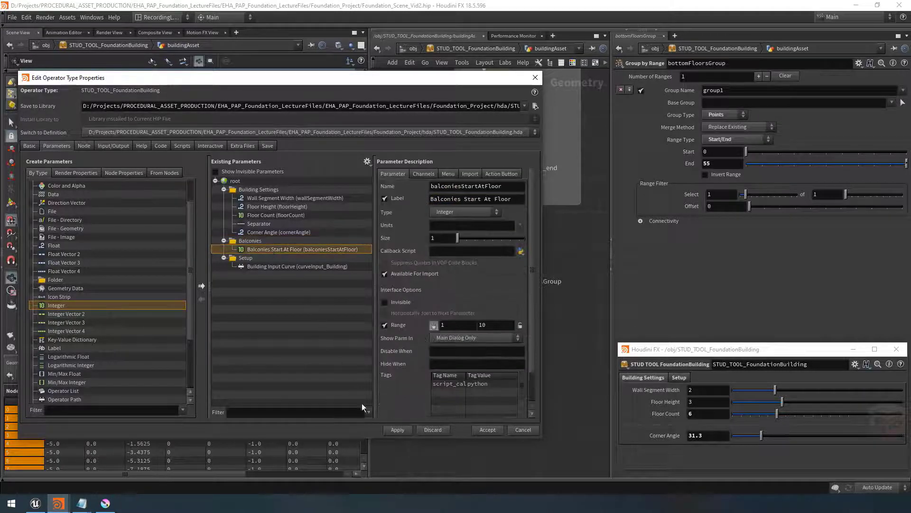
Apply and accept the operator type changes, and open the new Balconies folder on the asset's parameters
{"action": "left_click", "coordinate": [398, 430]}
{"action": "left_click", "coordinate": [487, 429]}
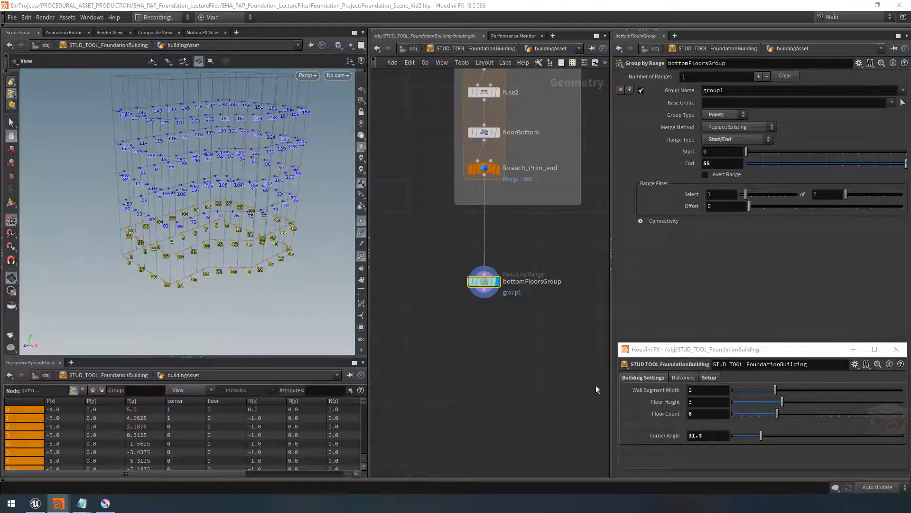
{"action": "left_click", "coordinate": [683, 377]}
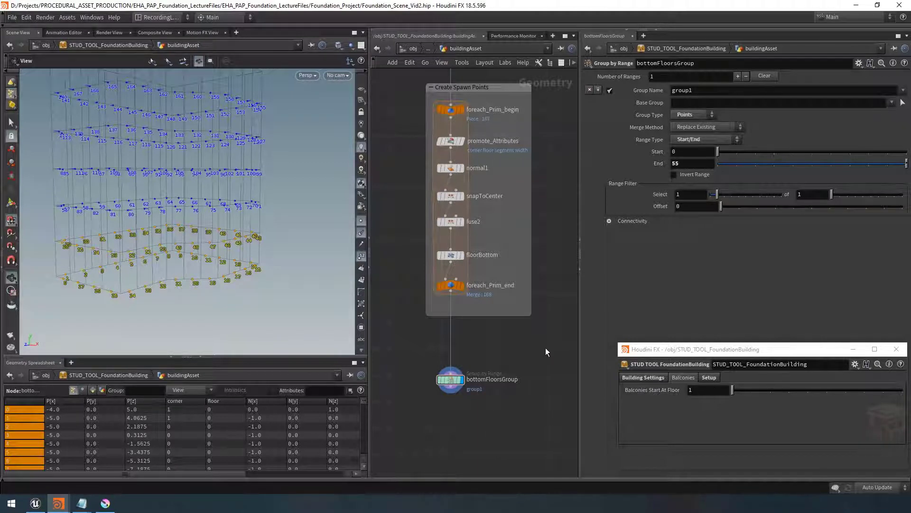
Set the Group by Range node's group name to bottomFloors
{"action": "left_click_drag", "start_coordinate": [503, 374], "coordinate": [411, 423]}
{"action": "double_click", "coordinate": [694, 91]}
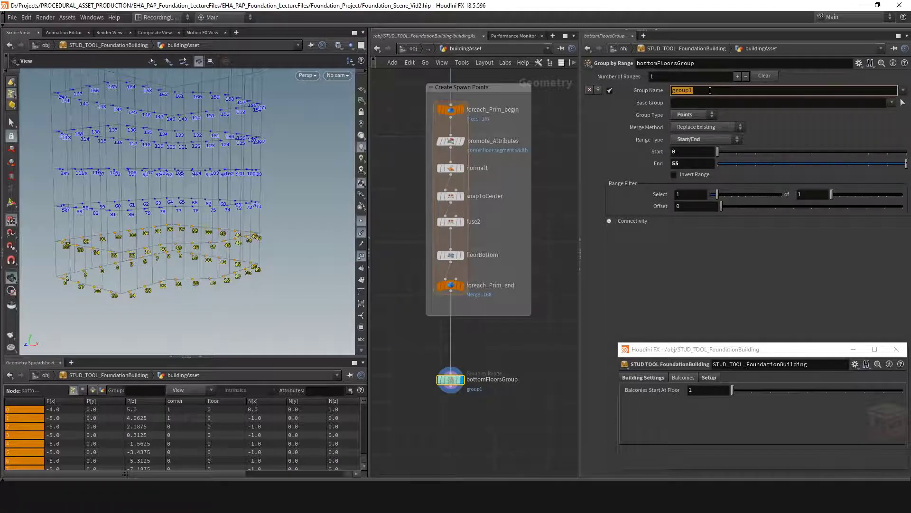
{"action": "type", "text": "bottomFl"}
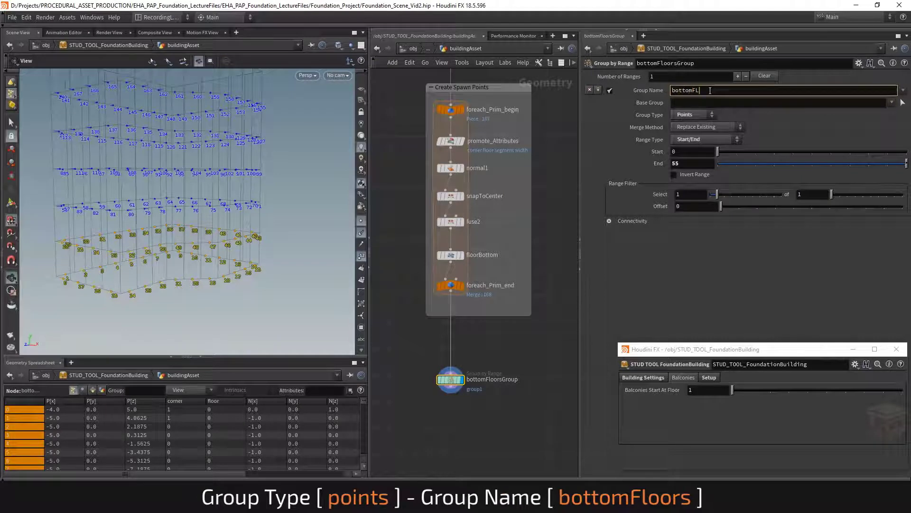
{"action": "type", "text": "o"}
{"action": "type", "text": "ors"}
{"action": "key", "text": "Return"}
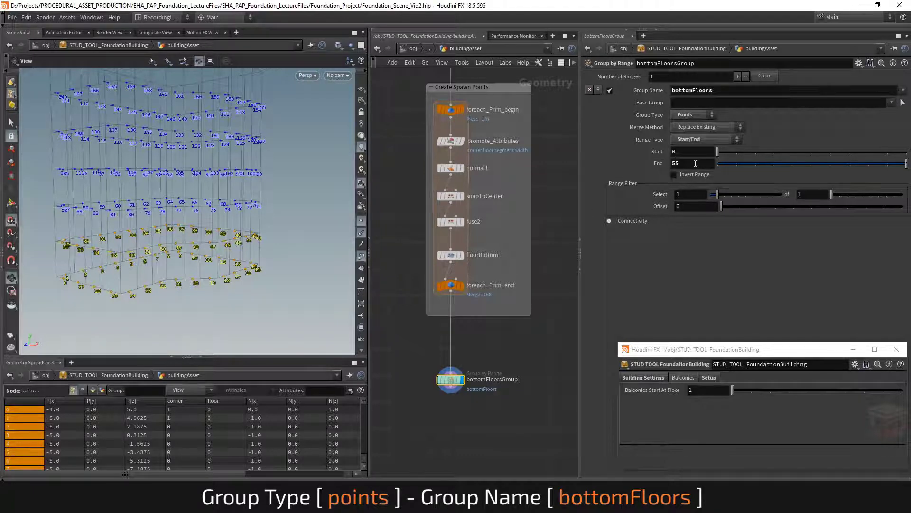
Inspect the isolateWalls Blast node and its name, then return to the bottomFloorsGroup node
{"action": "mouse_move", "coordinate": [692, 164]}
{"action": "middle_mouse_down"}
{"action": "mouse_move", "coordinate": [648, 168]}
{"action": "mouse_move", "coordinate": [688, 167]}
{"action": "middle_mouse_up"}
{"action": "left_click_drag", "start_coordinate": [97, 274], "coordinate": [102, 264]}
{"action": "left_click_drag", "start_coordinate": [245, 258], "coordinate": [247, 273]}
{"action": "scroll", "coordinate": [524, 342], "scroll_direction": "down", "scroll_amount": 5}
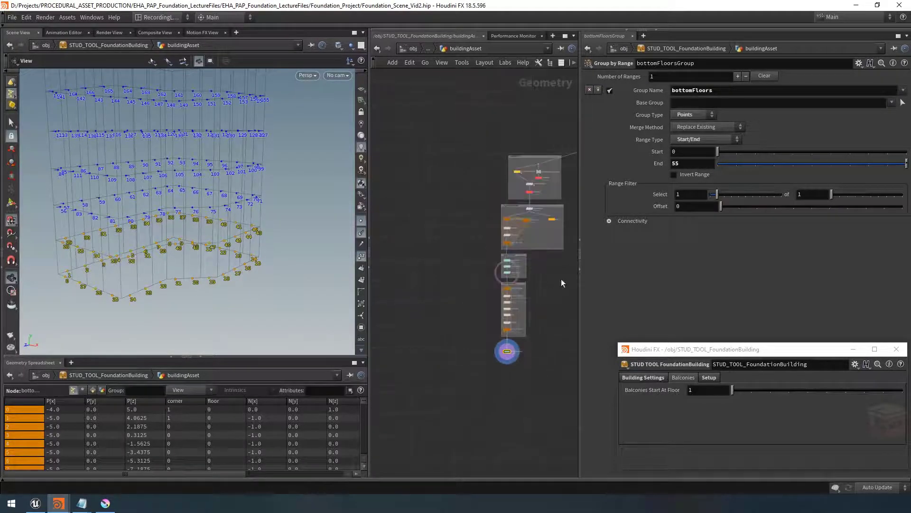
{"action": "middle_click_drag", "start_coordinate": [561, 278], "coordinate": [544, 302]}
{"action": "scroll", "coordinate": [512, 242], "scroll_direction": "up", "scroll_amount": 6}
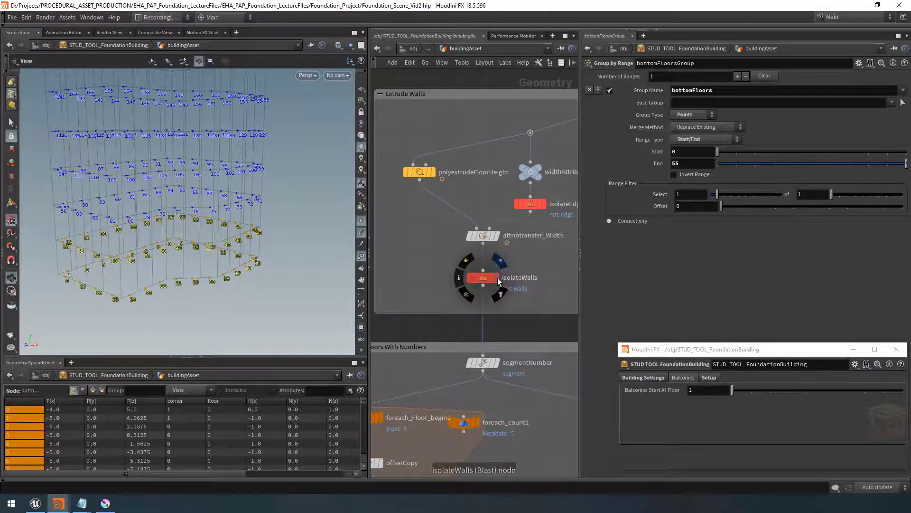
{"action": "left_click", "coordinate": [500, 260]}
{"action": "left_click", "coordinate": [483, 277]}
{"action": "left_click_drag", "start_coordinate": [194, 255], "coordinate": [167, 267]}
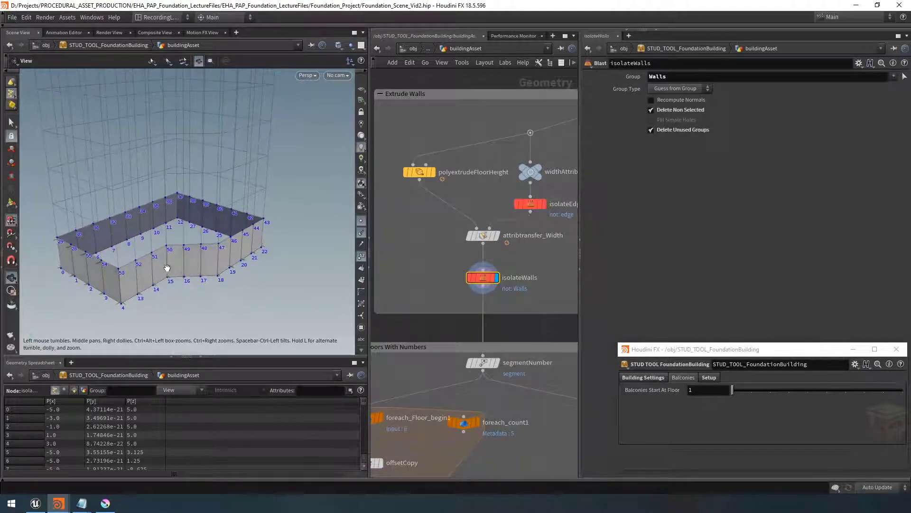
{"action": "double_click", "coordinate": [528, 277]}
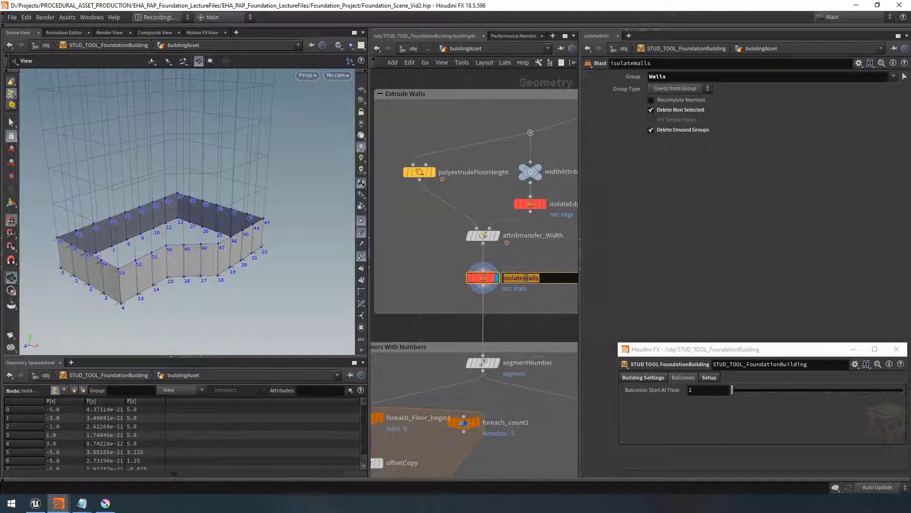
{"action": "left_click", "coordinate": [546, 260]}
{"action": "scroll", "coordinate": [537, 264], "scroll_direction": "down", "scroll_amount": 9}
{"action": "middle_click_drag", "start_coordinate": [531, 342], "coordinate": [523, 318]}
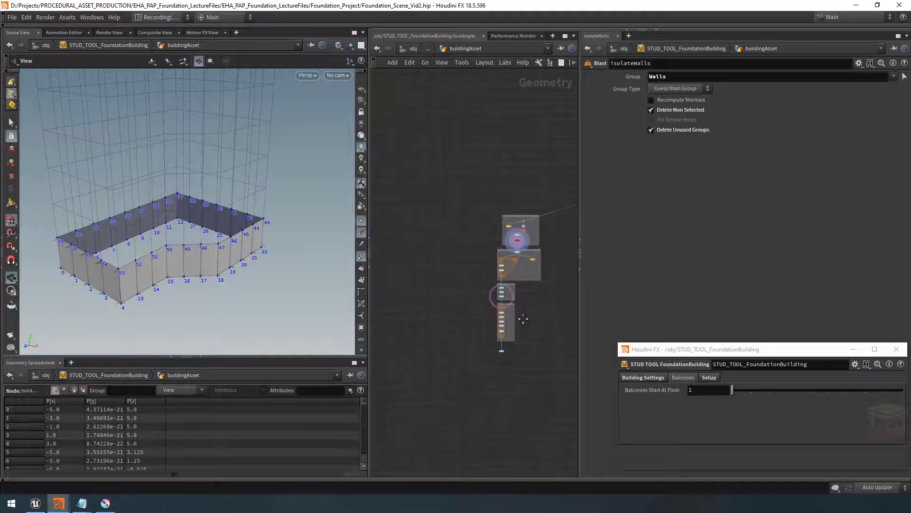
{"action": "scroll", "coordinate": [506, 348], "scroll_direction": "up", "scroll_amount": 10}
{"action": "left_click", "coordinate": [475, 365]}
{"action": "middle_click_drag", "start_coordinate": [531, 402], "coordinate": [518, 371]}
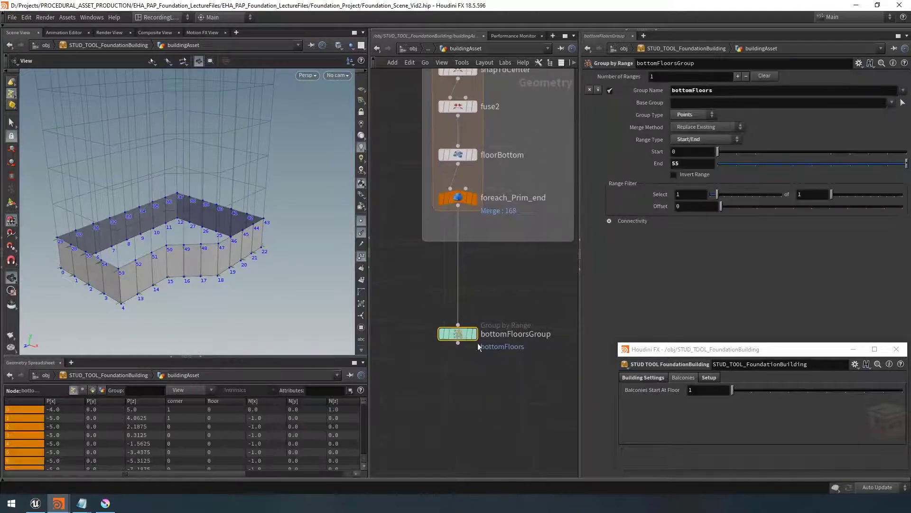
{"action": "left_click", "coordinate": [473, 333]}
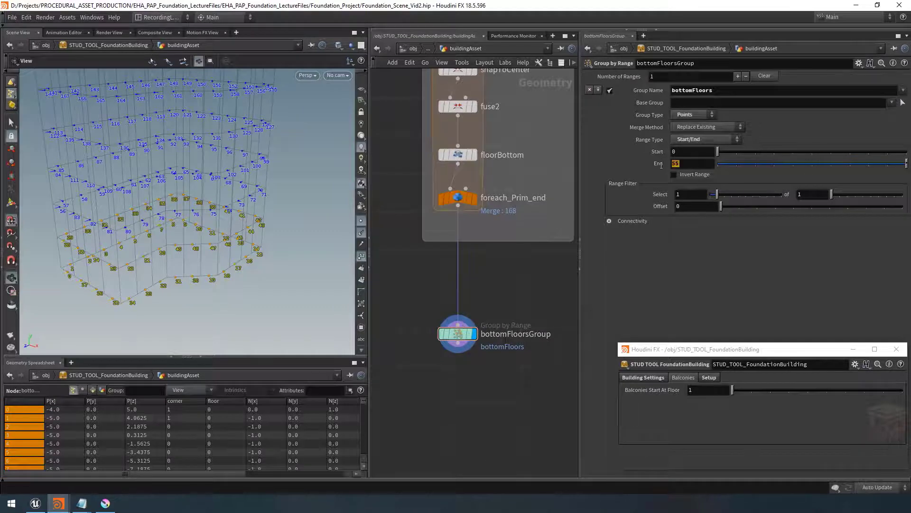
Set the range End to the expression nprims("../isolateWalls")
{"action": "left_click", "coordinate": [698, 164]}
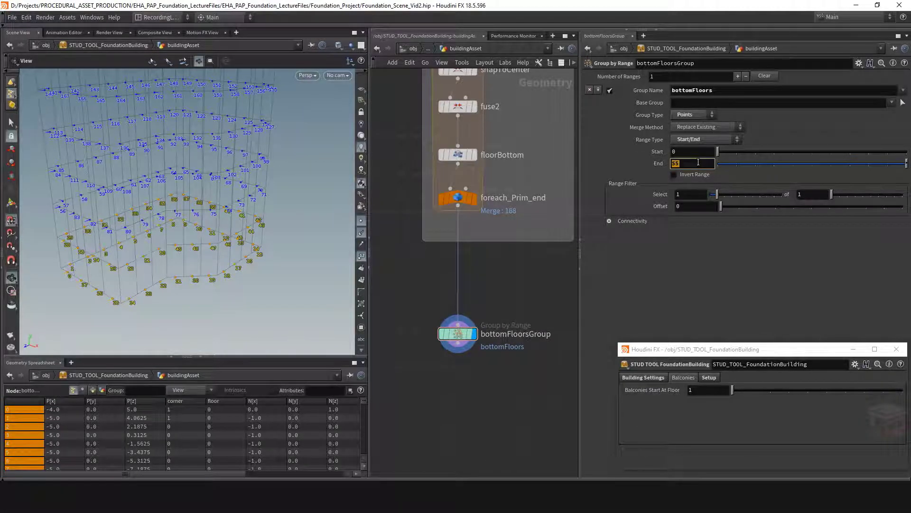
{"action": "type", "text": "nprims()"}
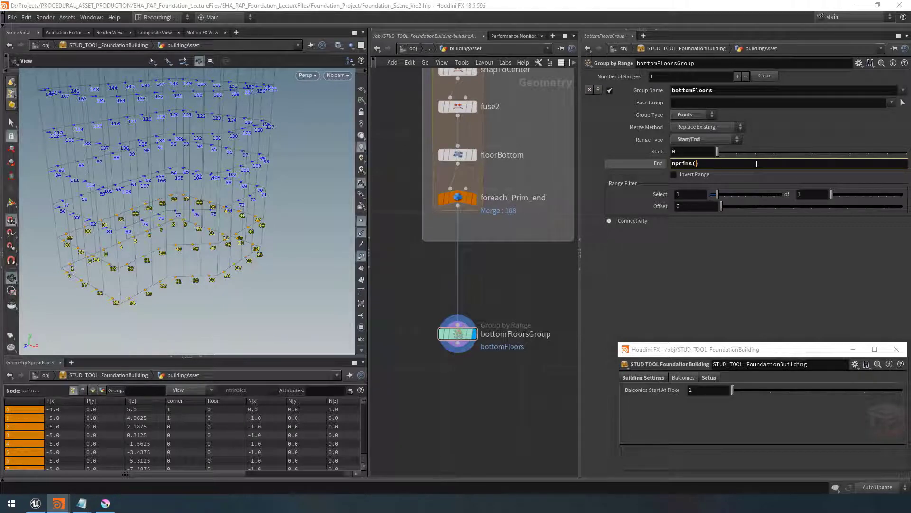
{"action": "type", "text": "\"../isolateWalls"}
{"action": "key", "text": "Right"}
{"action": "key", "text": "Return"}
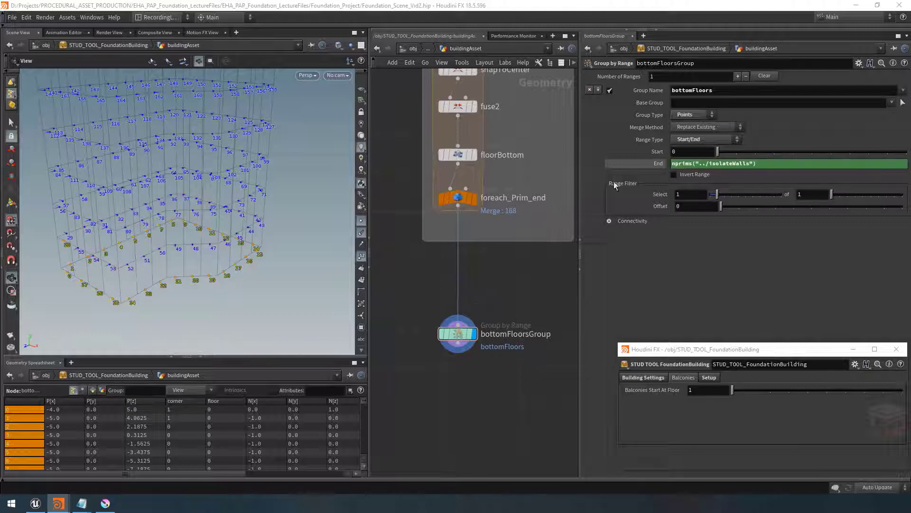
Subtract 1 in the End expression so it reads nprims("../isolateWalls")-1
{"action": "left_click", "coordinate": [648, 163]}
{"action": "left_click_drag", "start_coordinate": [162, 247], "coordinate": [179, 259]}
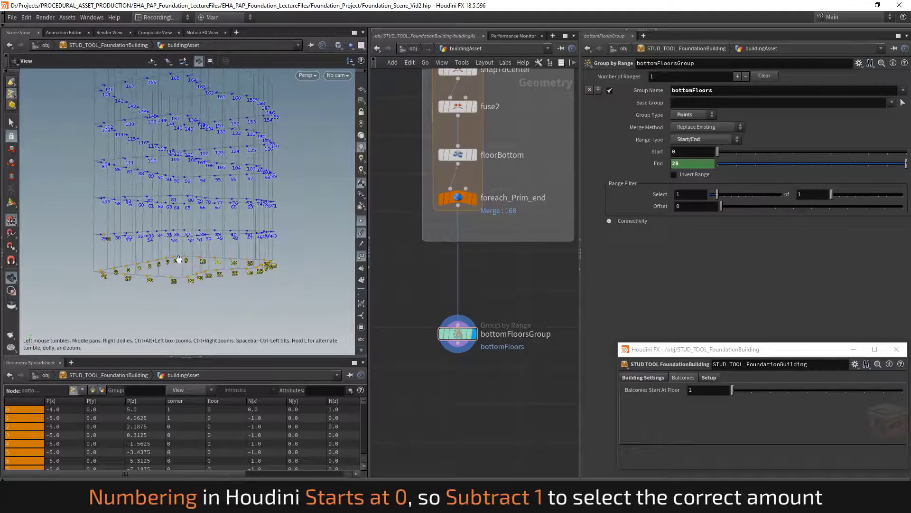
{"action": "mouse_move", "coordinate": [295, 269]}
{"action": "left_mouse_down"}
{"action": "mouse_move", "coordinate": [290, 283]}
{"action": "mouse_move", "coordinate": [293, 273]}
{"action": "left_mouse_up"}
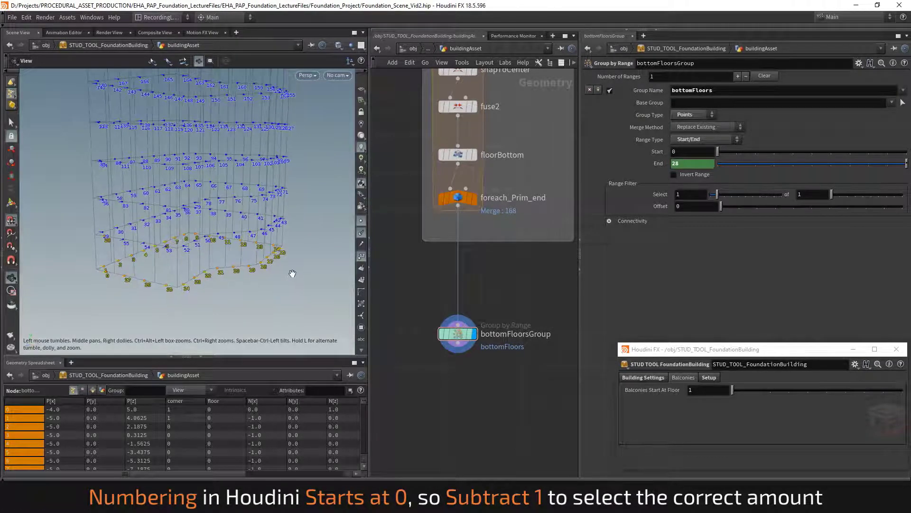
{"action": "left_click", "coordinate": [654, 164]}
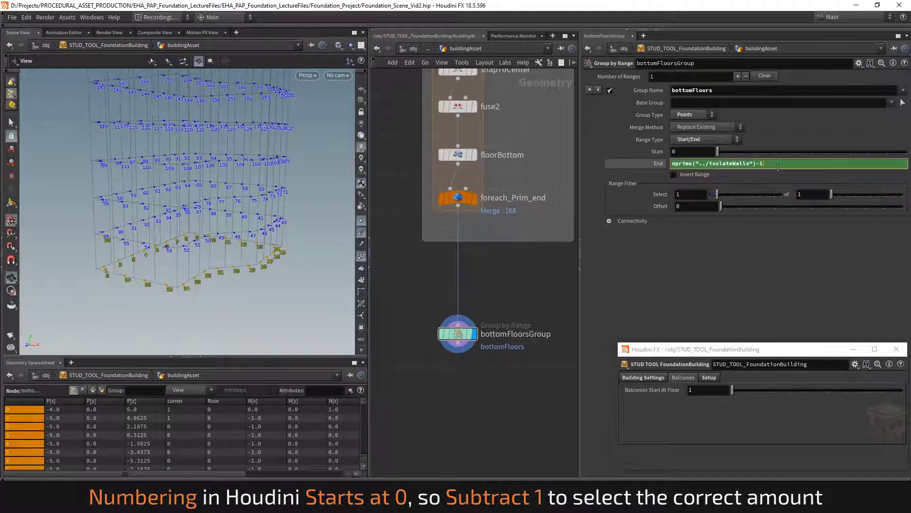
{"action": "key", "text": "Return"}
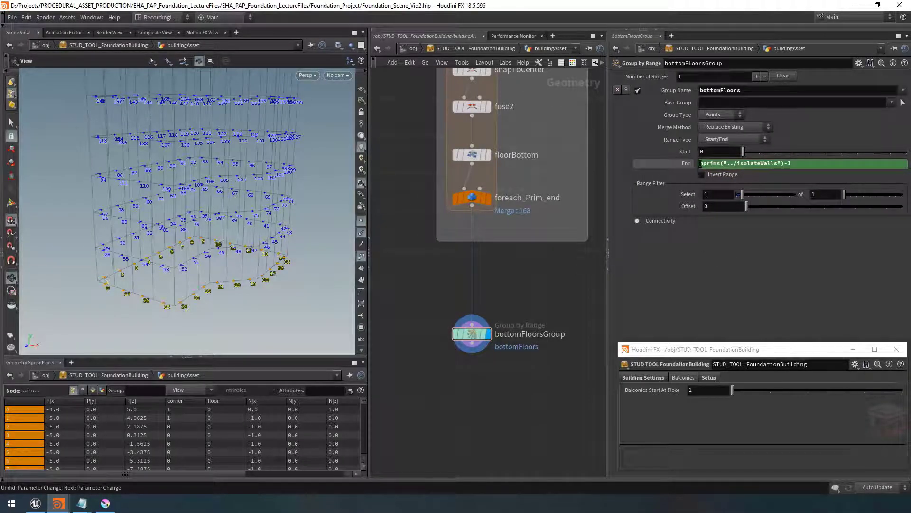
{"action": "left_click_drag", "start_coordinate": [255, 244], "coordinate": [228, 251]}
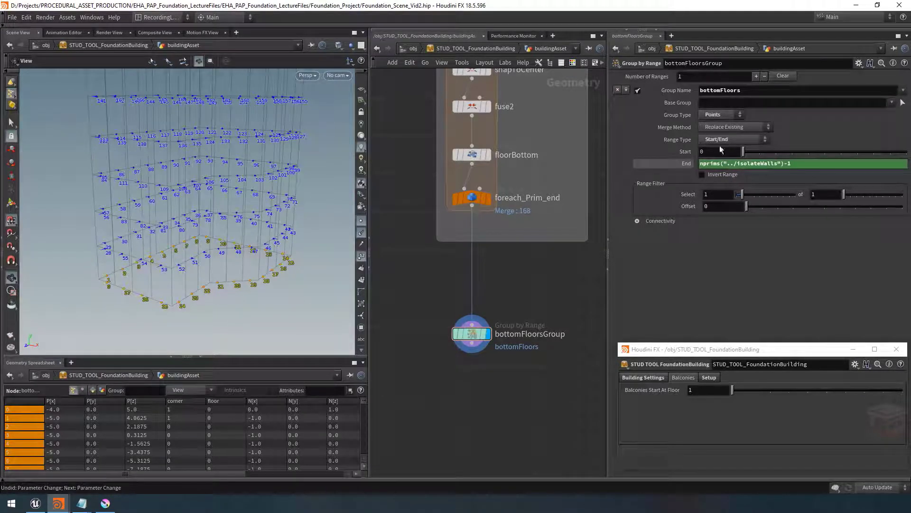
Multiply the End expression by 3, giving 3 * nprims("../isolateWalls")-1
{"action": "left_click", "coordinate": [701, 164]}
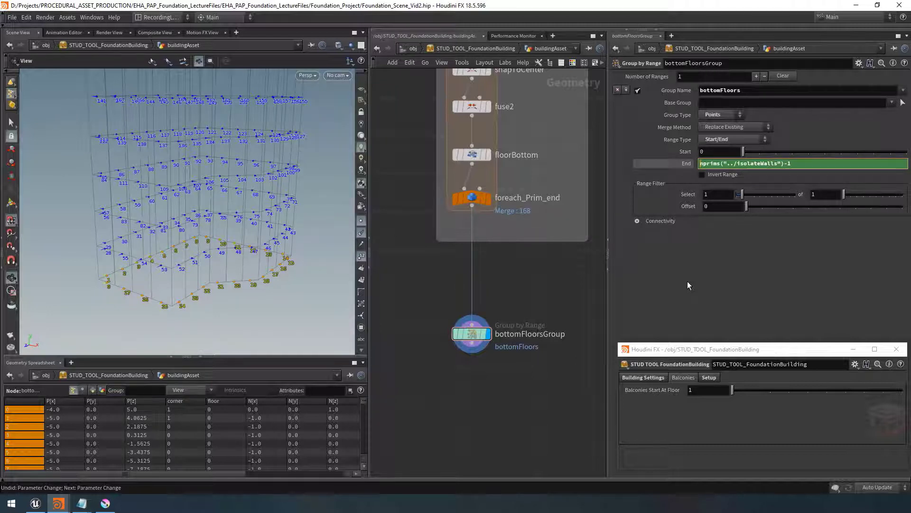
{"action": "type", "text": "3*"}
{"action": "key", "text": "BackSpace"}
{"action": "type", "text": "*"}
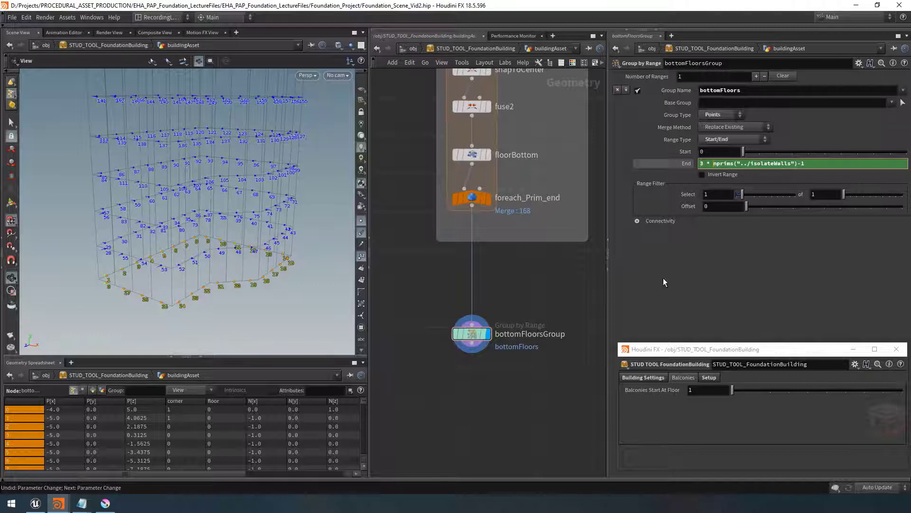
{"action": "key", "text": "Return"}
{"action": "left_click_drag", "start_coordinate": [220, 229], "coordinate": [214, 215]}
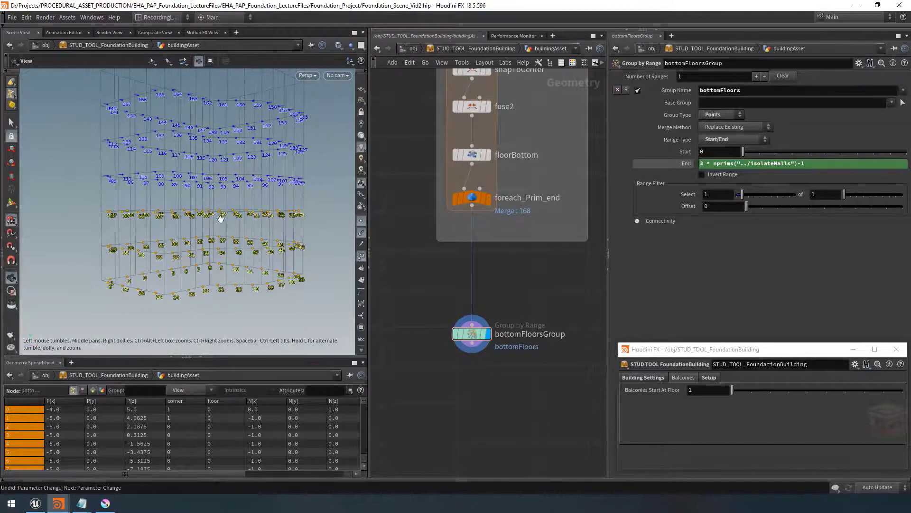
Reformat the End expression with spaces around the minus 1
{"action": "left_click_drag", "start_coordinate": [798, 163], "coordinate": [700, 164]}
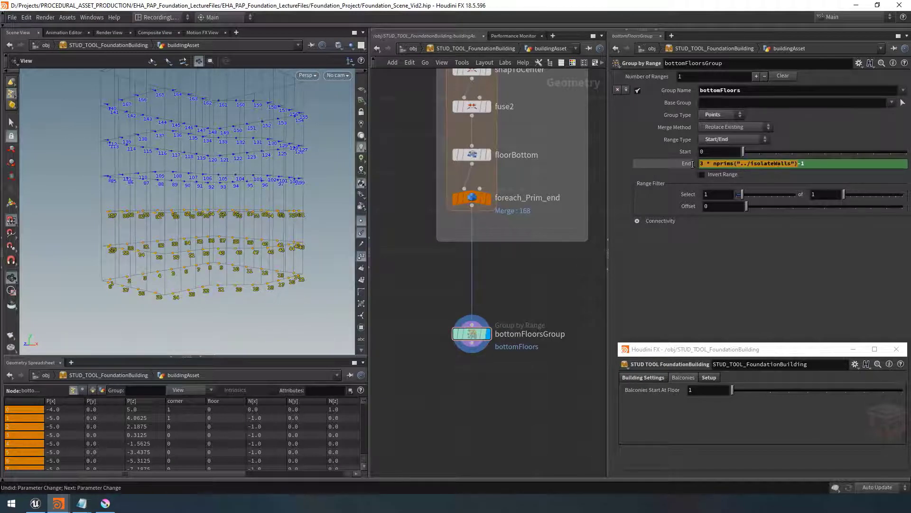
{"action": "left_click", "coordinate": [799, 164]}
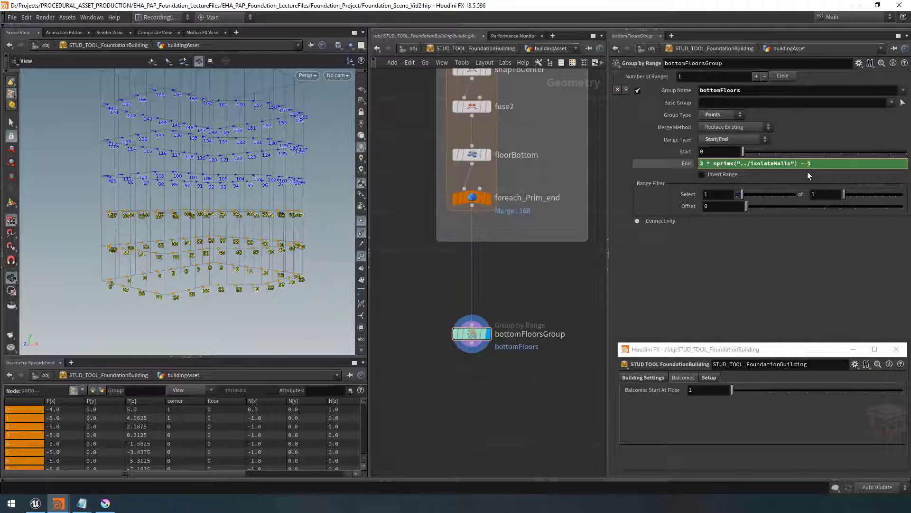
{"action": "left_click_drag", "start_coordinate": [701, 163], "coordinate": [799, 164]}
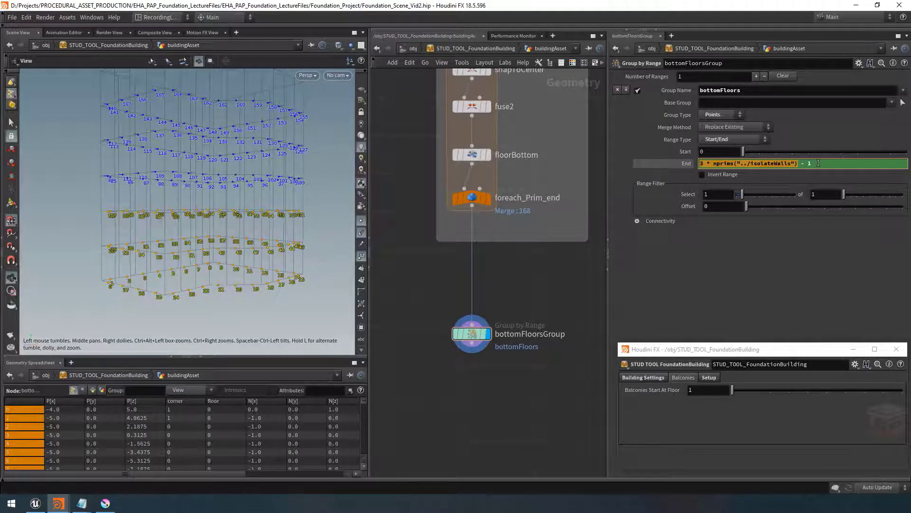
{"action": "left_click", "coordinate": [634, 282]}
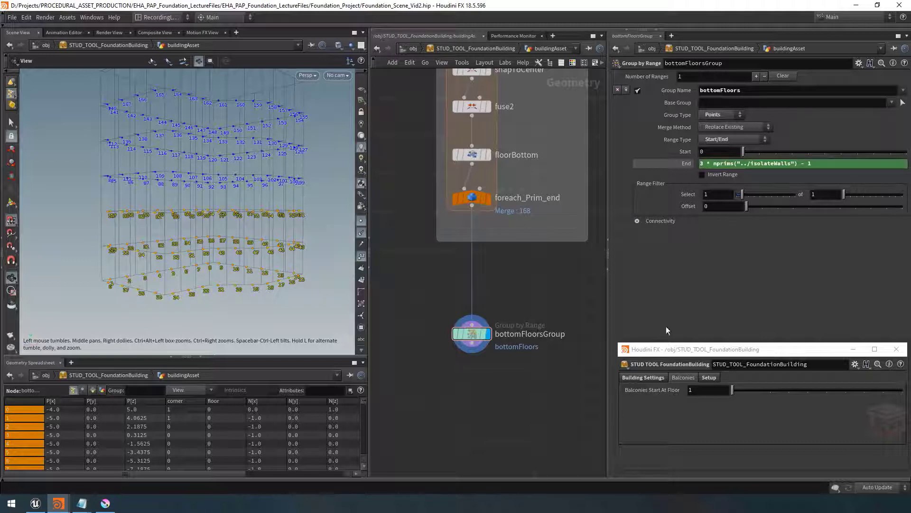
Copy the Balconies Start At Floor parameter and paste it as a relative reference replacing the 3 in the End expression
{"action": "right_click", "coordinate": [644, 391]}
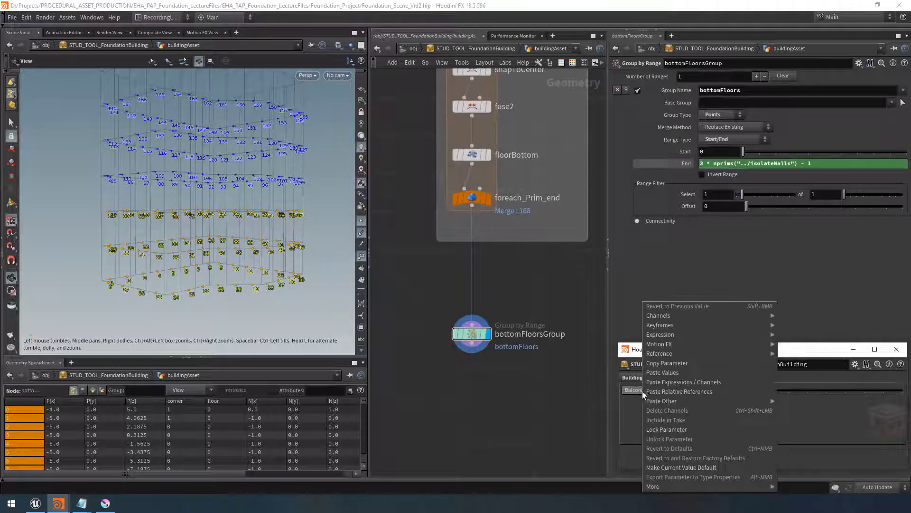
{"action": "left_click", "coordinate": [663, 363]}
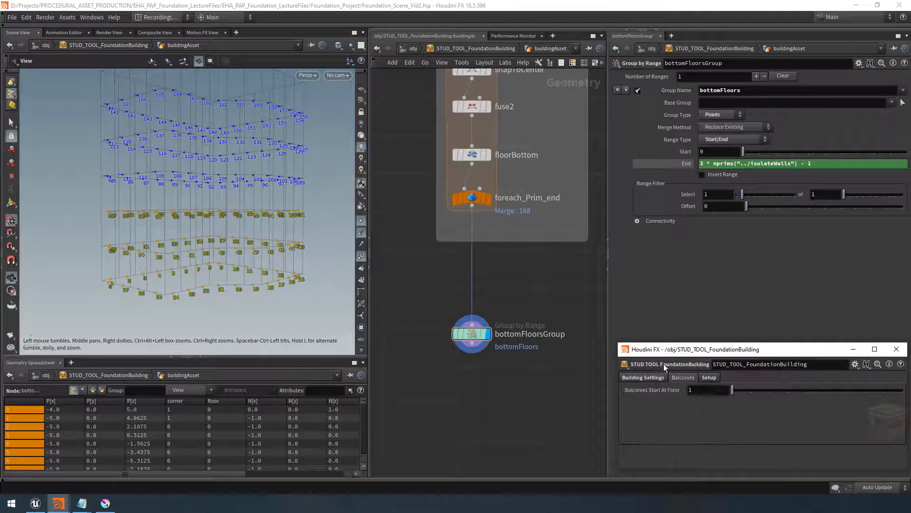
{"action": "left_click", "coordinate": [702, 163]}
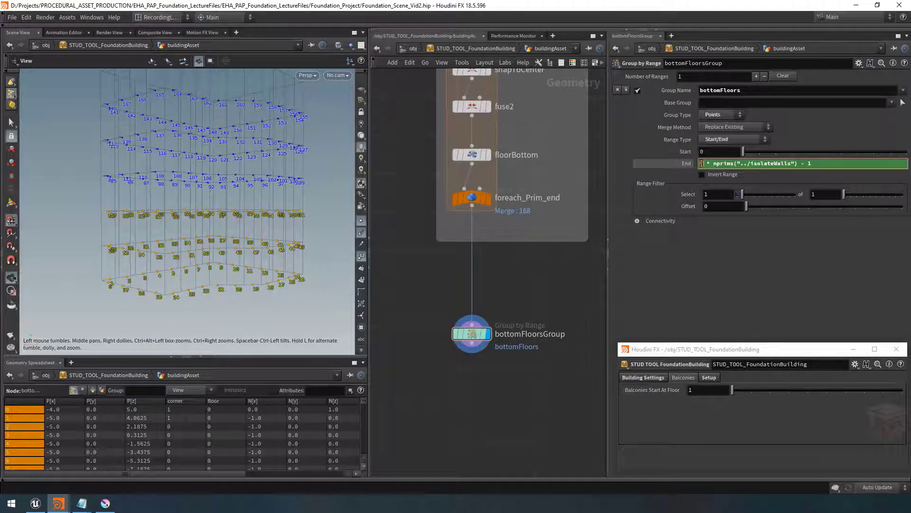
{"action": "right_click", "coordinate": [702, 163]}
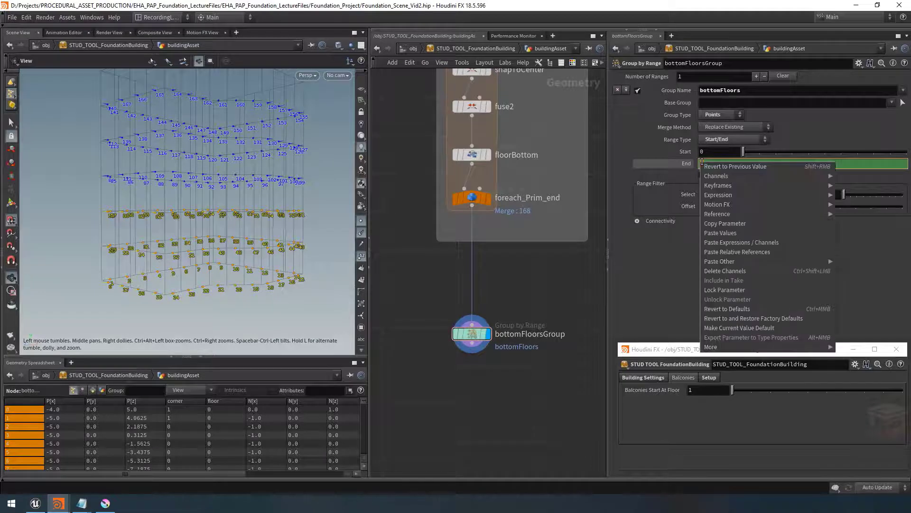
{"action": "left_click", "coordinate": [750, 252]}
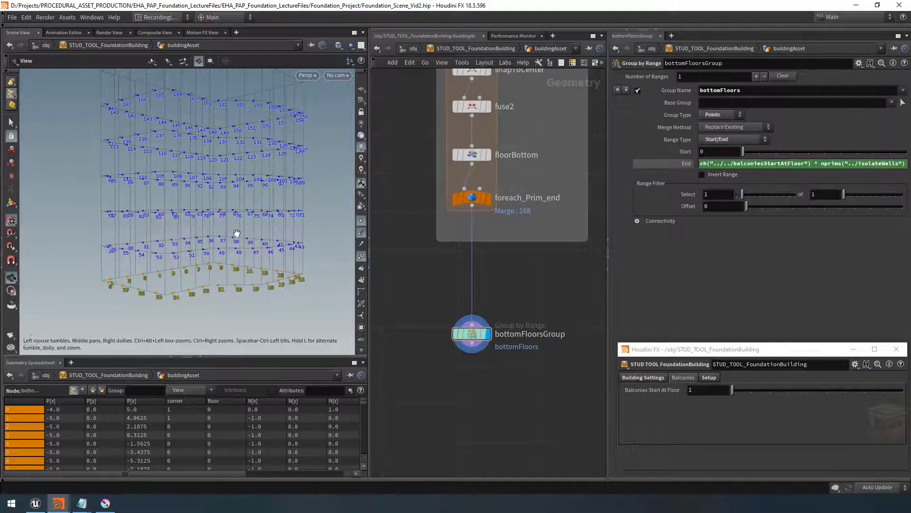
Set Balconies Start At Floor to 2 to test the bottom floors selection
{"action": "left_click_drag", "start_coordinate": [236, 238], "coordinate": [240, 245]}
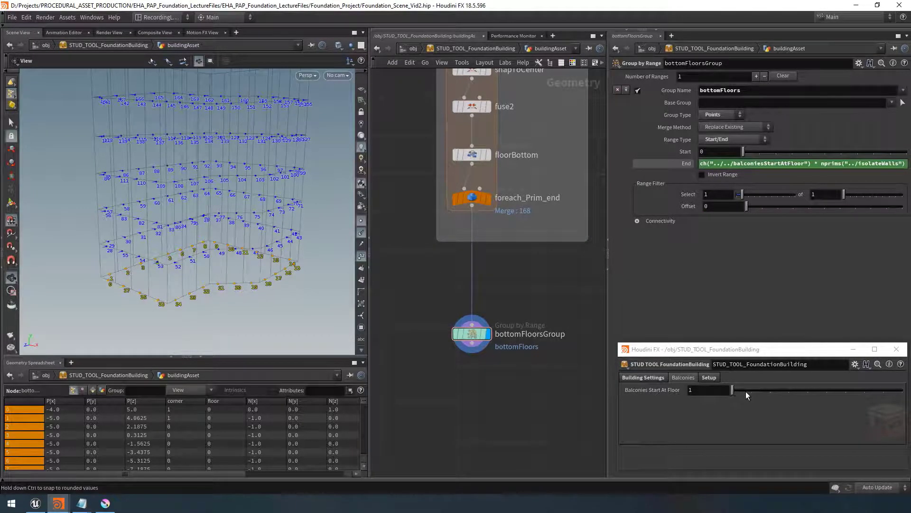
{"action": "mouse_move", "coordinate": [745, 392]}
{"action": "left_mouse_down"}
{"action": "mouse_move", "coordinate": [728, 391]}
{"action": "mouse_move", "coordinate": [771, 389]}
{"action": "mouse_move", "coordinate": [746, 386]}
{"action": "left_mouse_up"}
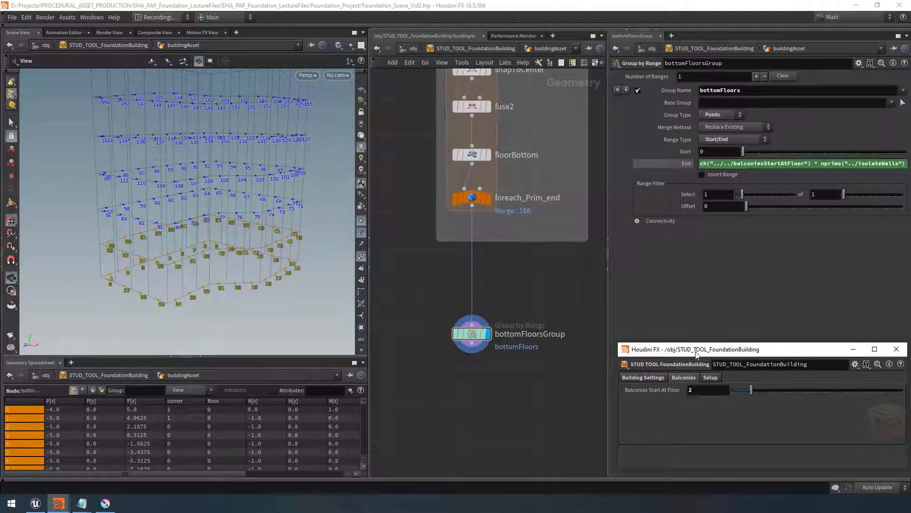
{"action": "scroll", "coordinate": [546, 285], "scroll_direction": "down", "scroll_amount": 2}
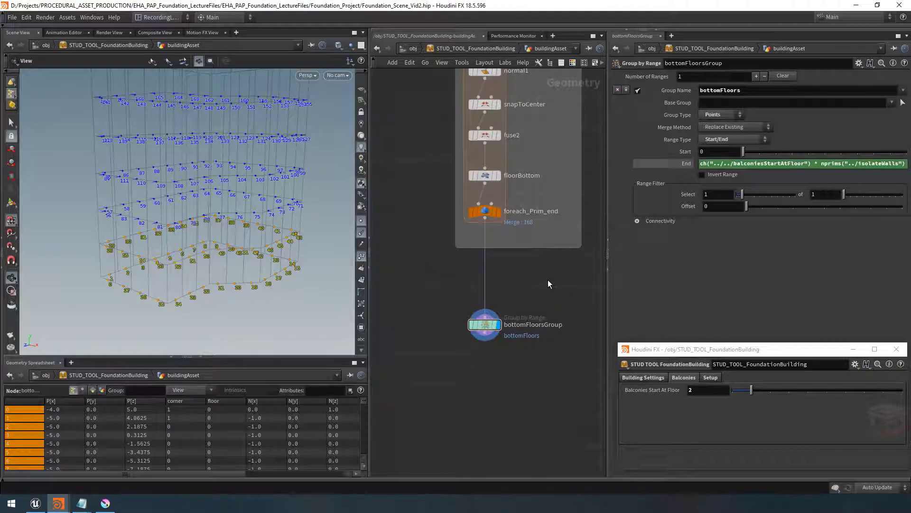
Display the bottomFloors group in the viewport to check which points it selects, and save the scene
{"action": "mouse_move", "coordinate": [544, 283]}
{"action": "middle_mouse_down"}
{"action": "mouse_move", "coordinate": [539, 250]}
{"action": "mouse_move", "coordinate": [539, 275]}
{"action": "middle_mouse_up"}
{"action": "middle_click_drag", "start_coordinate": [500, 322], "coordinate": [501, 334]}
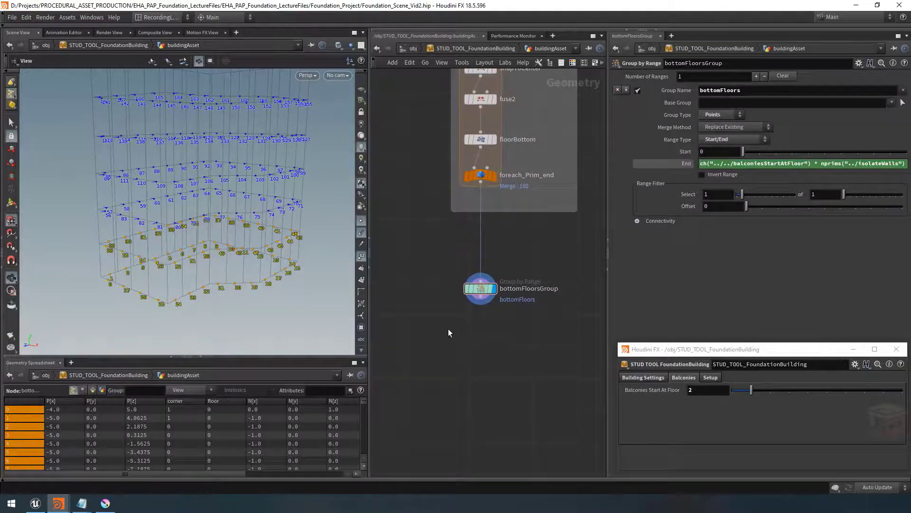
{"action": "mouse_move", "coordinate": [205, 247]}
{"action": "left_mouse_down"}
{"action": "mouse_move", "coordinate": [205, 231]}
{"action": "mouse_move", "coordinate": [205, 251]}
{"action": "left_mouse_up"}
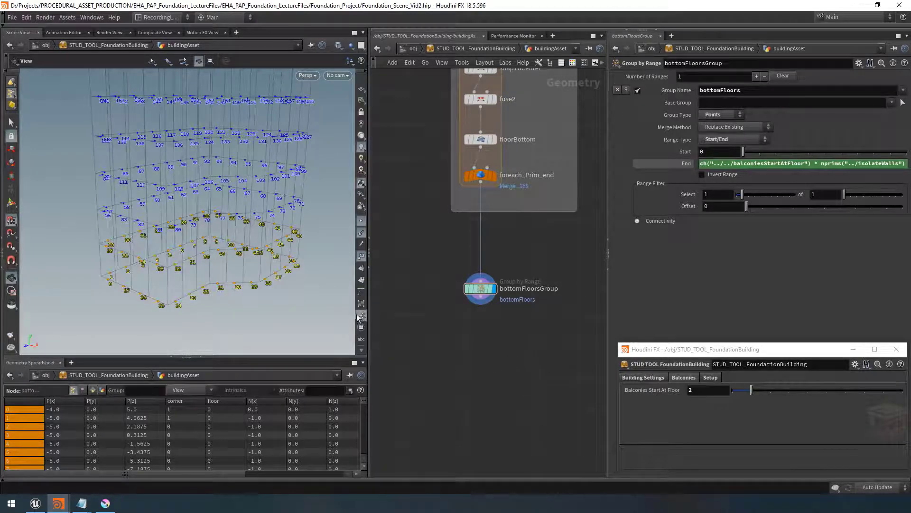
{"action": "left_click", "coordinate": [362, 327]}
{"action": "left_click_drag", "start_coordinate": [285, 287], "coordinate": [238, 247]}
{"action": "scroll", "coordinate": [469, 332], "scroll_direction": "down", "scroll_amount": 2}
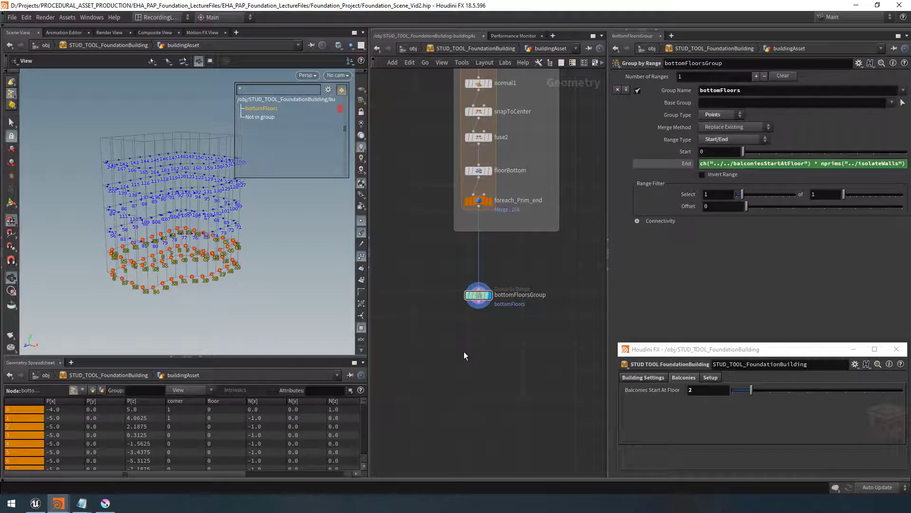
{"action": "left_click", "coordinate": [464, 351]}
{"action": "key", "text": "ctrl+s"}
Add an Attribute Create node below bottomFloorsGroup and connect it to the group node's output
{"action": "scroll", "coordinate": [464, 351], "scroll_direction": "up", "scroll_amount": 2}
{"action": "key", "text": "Tab"}
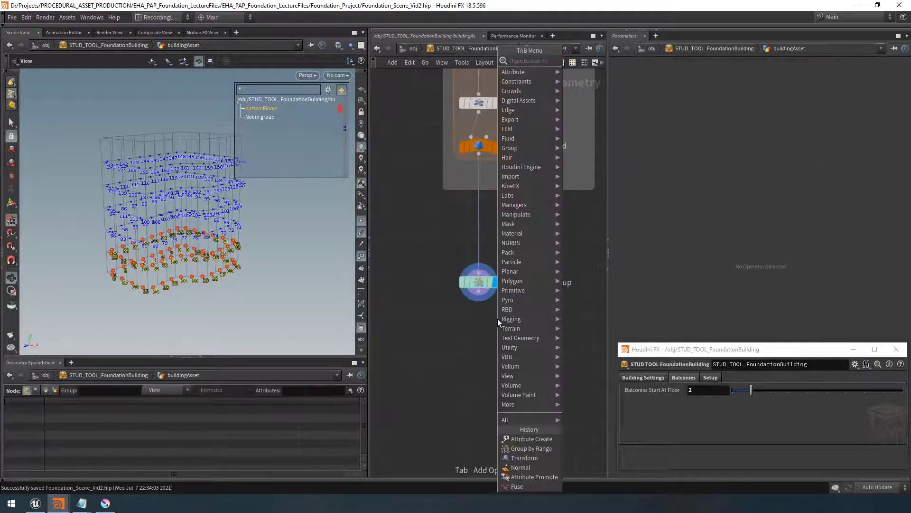
{"action": "type", "text": "attr"}
{"action": "type", "text": "create"}
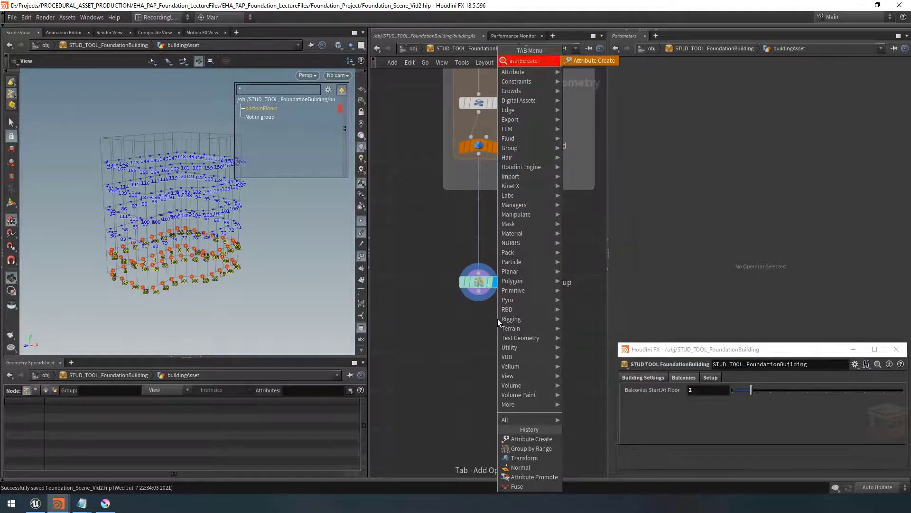
{"action": "key", "text": "Return"}
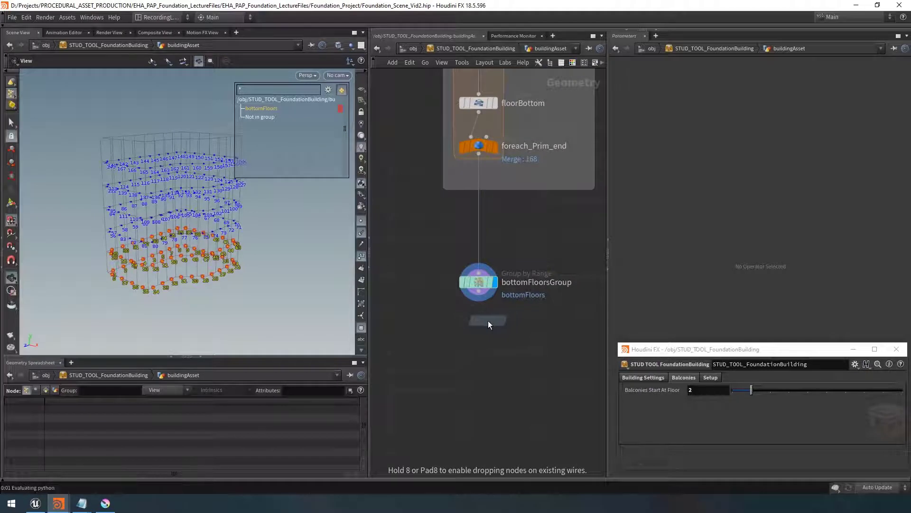
{"action": "left_click", "coordinate": [477, 324]}
{"action": "left_click", "coordinate": [479, 318]}
{"action": "left_click", "coordinate": [478, 306]}
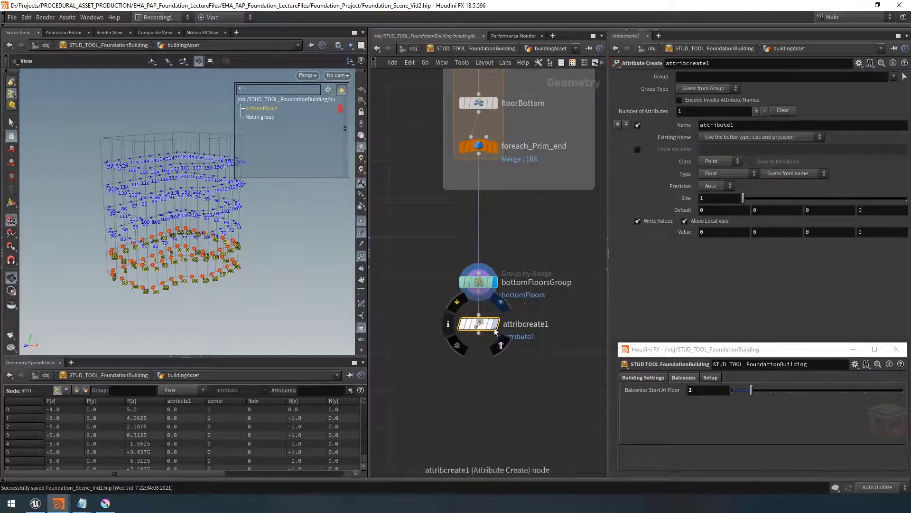
{"action": "left_click", "coordinate": [496, 324]}
Rename the new node attribcreate_BottomFloors
{"action": "double_click", "coordinate": [535, 324]}
{"action": "left_click_drag", "start_coordinate": [552, 322], "coordinate": [449, 317]}
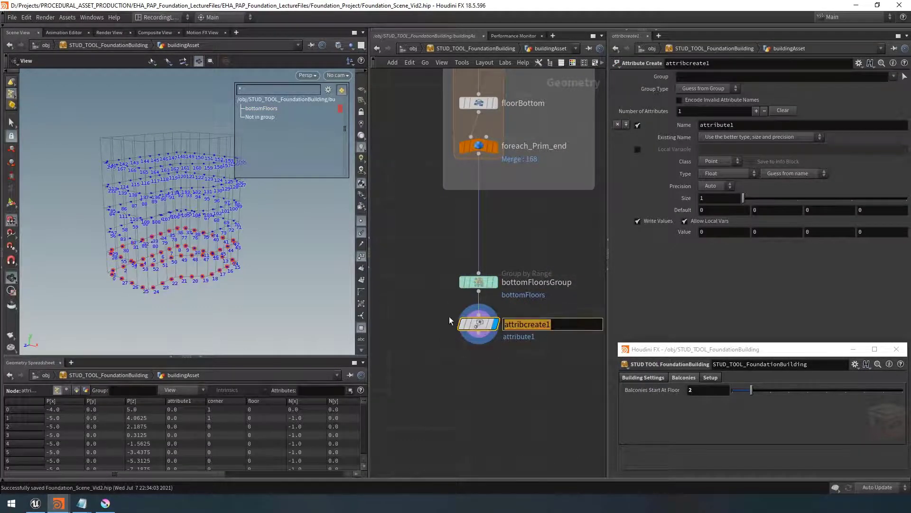
{"action": "key", "text": "Right"}
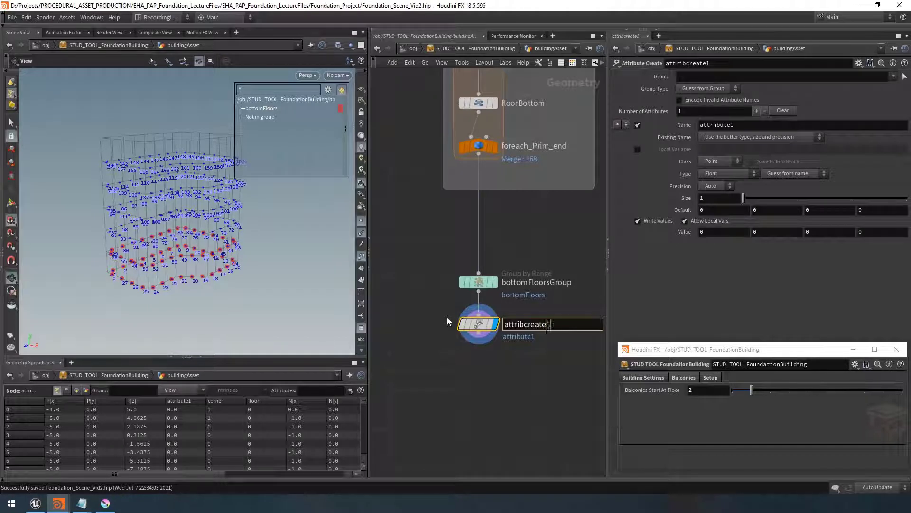
{"action": "key", "text": "BackSpace"}
{"action": "type", "text": "_BottomFloors"}
{"action": "key", "text": "Return"}
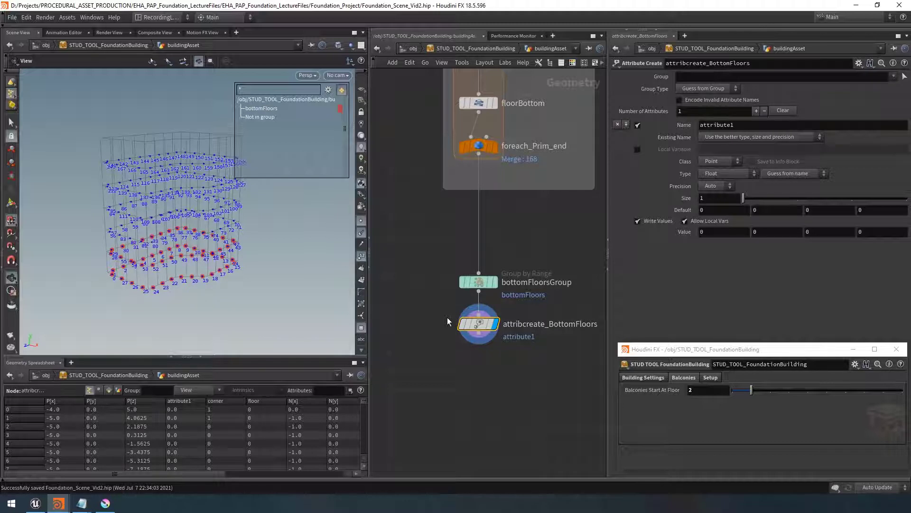
Restrict the attribute creation to the bottomFloors group with Points as the group type
{"action": "mouse_move", "coordinate": [459, 325]}
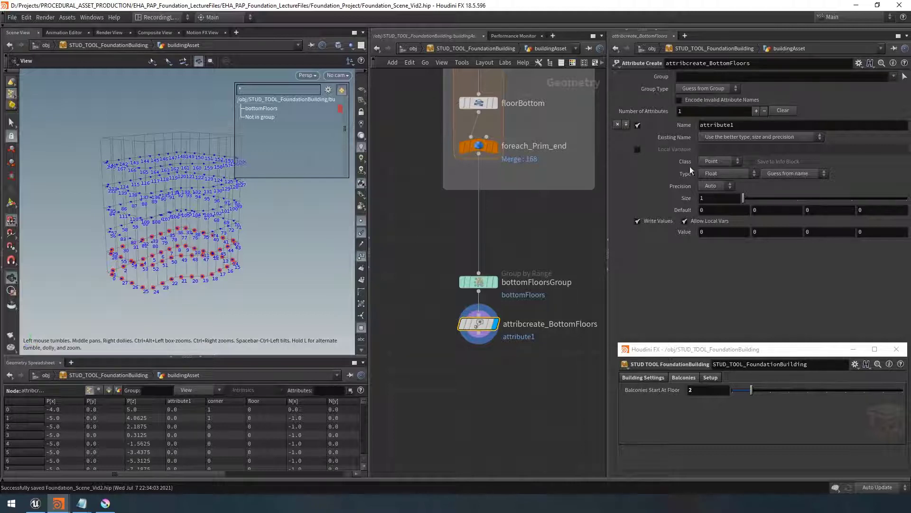
{"action": "left_click", "coordinate": [893, 77]}
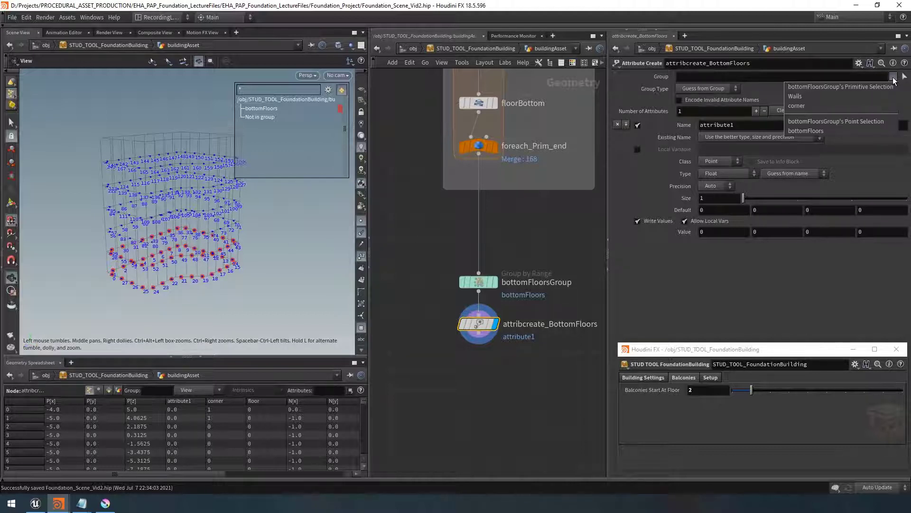
{"action": "left_click", "coordinate": [844, 132]}
{"action": "left_click", "coordinate": [715, 89]}
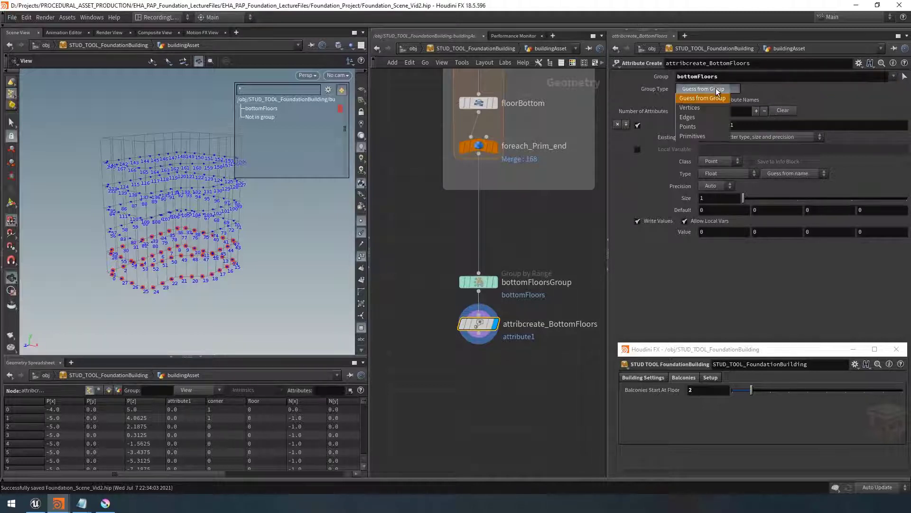
{"action": "left_click", "coordinate": [706, 127]}
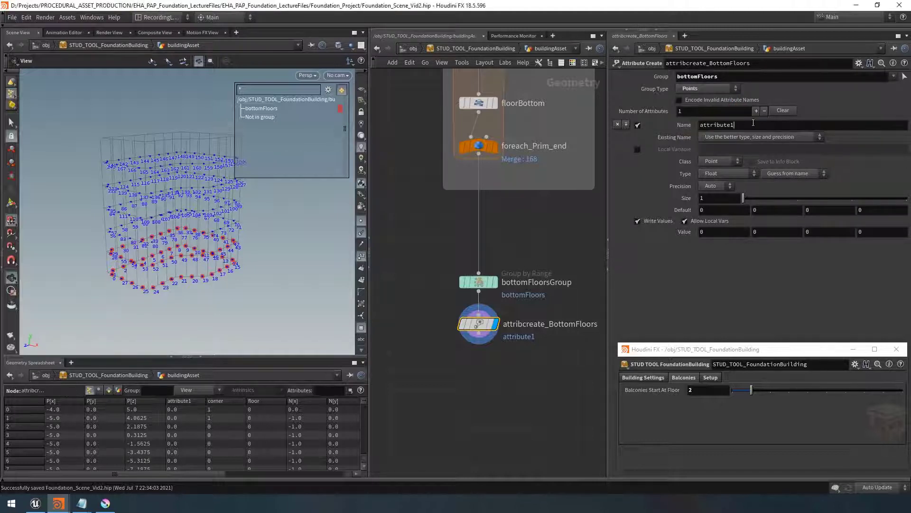
Name the created attribute bottomFloors
{"action": "double_click", "coordinate": [746, 123]}
{"action": "type", "text": "bo"}
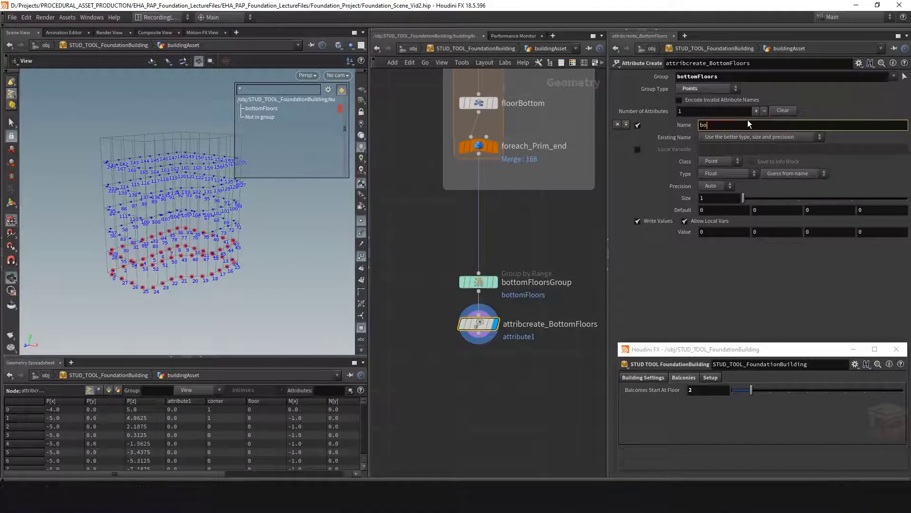
{"action": "type", "text": "ttomFloors"}
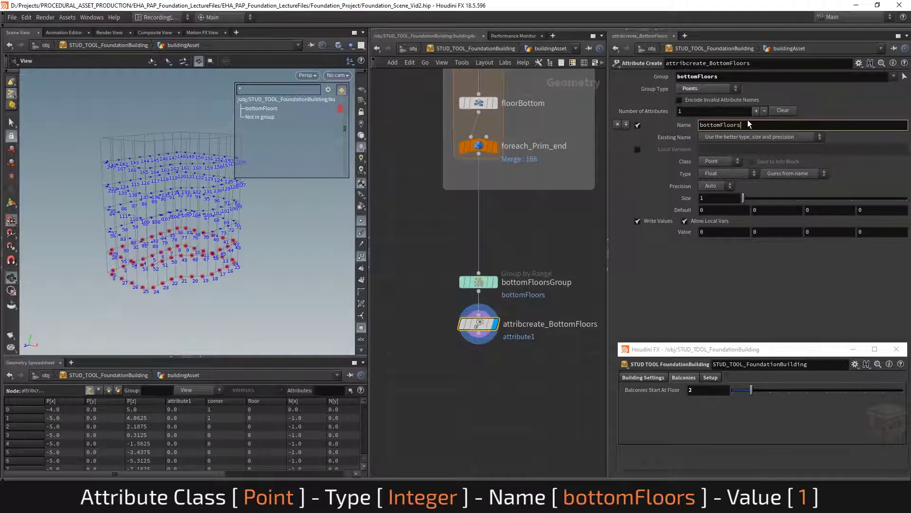
{"action": "key", "text": "Return"}
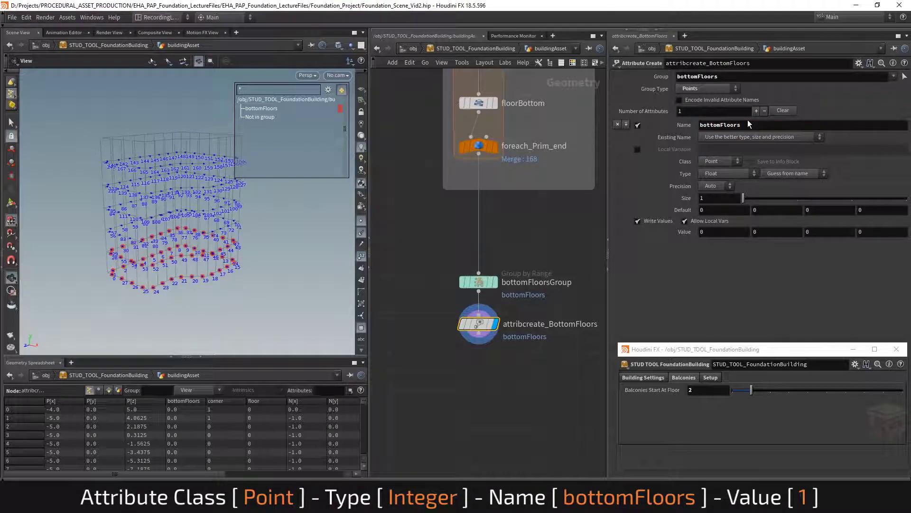
Set the attribute type to Integer and its value to 1
{"action": "left_click", "coordinate": [725, 173]}
{"action": "left_click", "coordinate": [725, 197]}
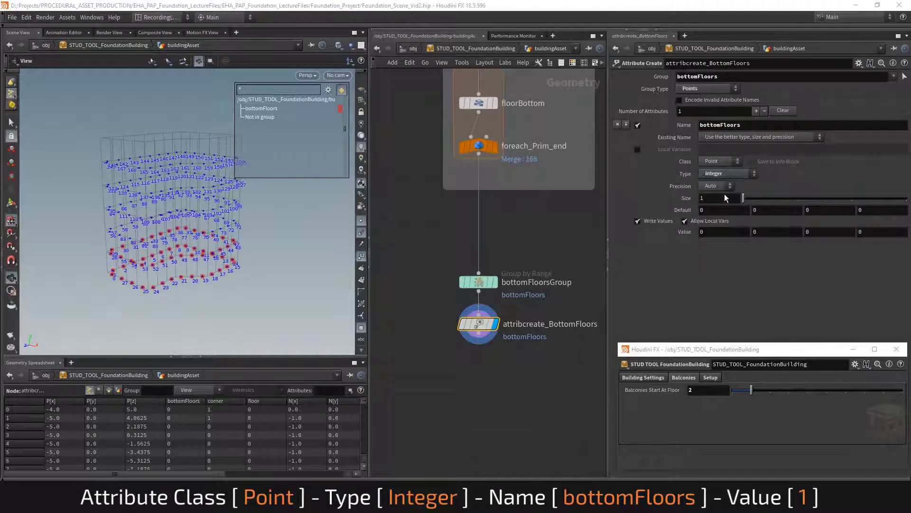
{"action": "left_click", "coordinate": [722, 233]}
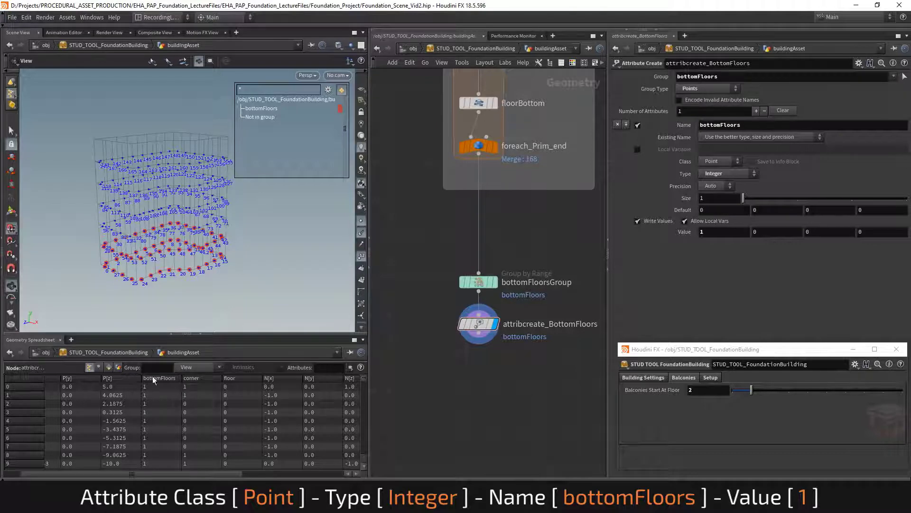
Inspect the bottomFloors attribute values of the points in the geometry spreadsheet
{"action": "left_click_drag", "start_coordinate": [185, 335], "coordinate": [254, 163]}
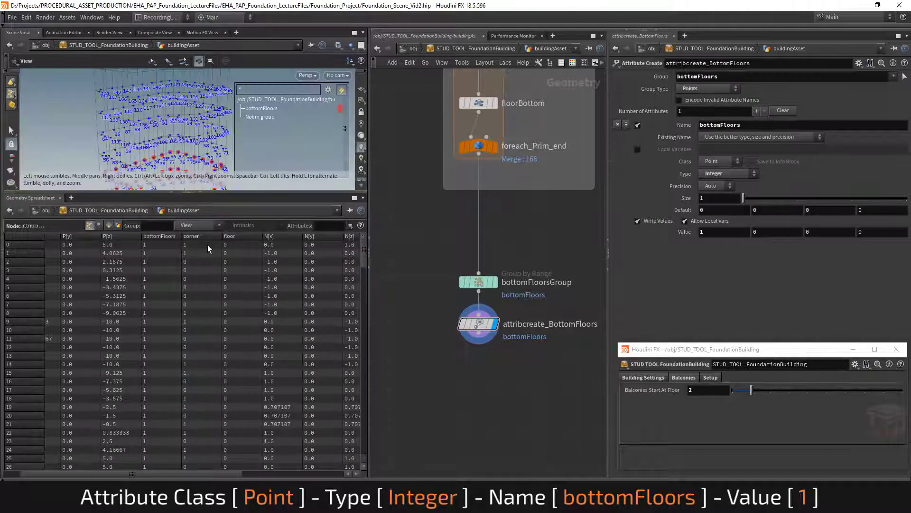
{"action": "left_click_drag", "start_coordinate": [364, 243], "coordinate": [360, 302]}
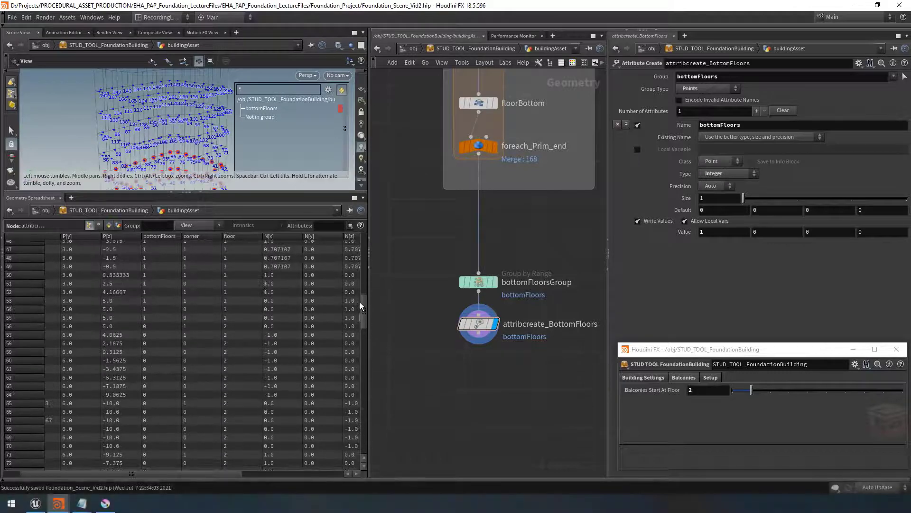
{"action": "left_click_drag", "start_coordinate": [147, 317], "coordinate": [166, 429]}
{"action": "left_click_drag", "start_coordinate": [248, 193], "coordinate": [248, 352]}
{"action": "left_click_drag", "start_coordinate": [521, 359], "coordinate": [439, 315]}
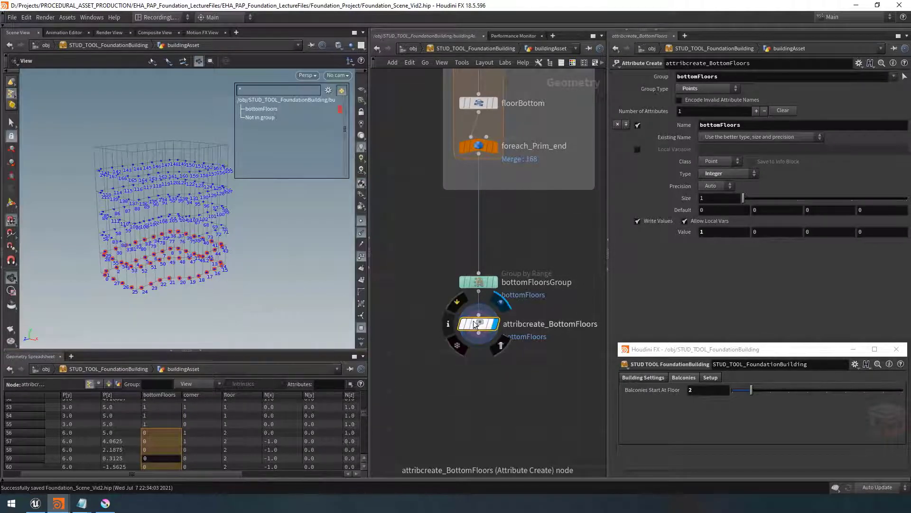
{"action": "left_click", "coordinate": [448, 323]}
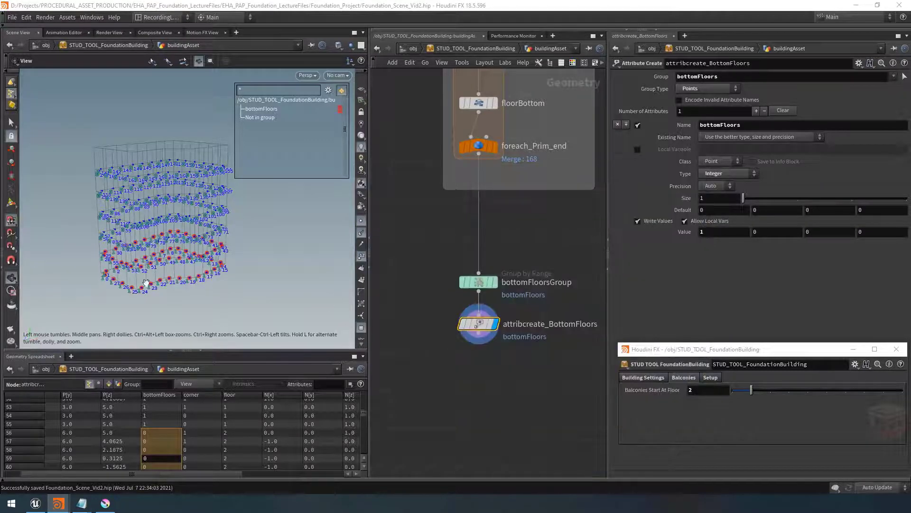
{"action": "scroll", "coordinate": [249, 265], "scroll_direction": "up", "scroll_amount": 5}
{"action": "left_click", "coordinate": [361, 257]}
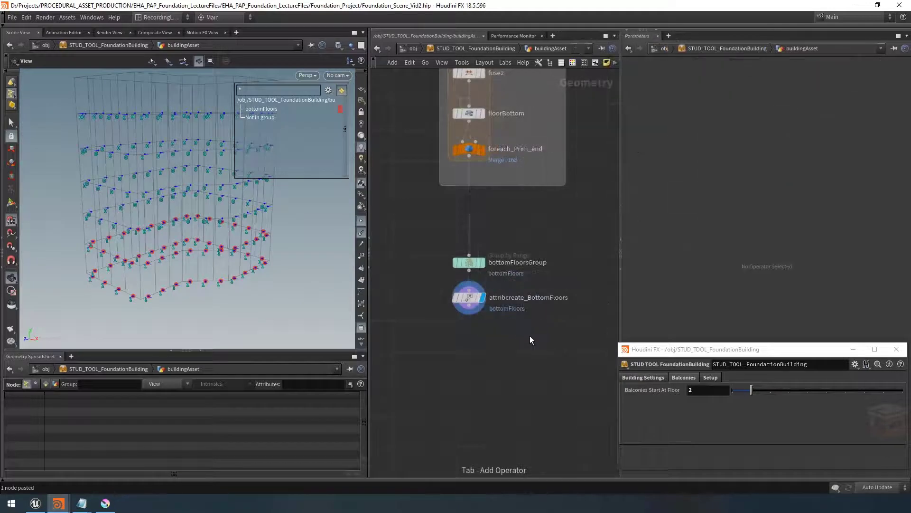
Duplicate the attribcreate_BottomFloors node and connect the copy below it
{"action": "left_click", "coordinate": [475, 299]}
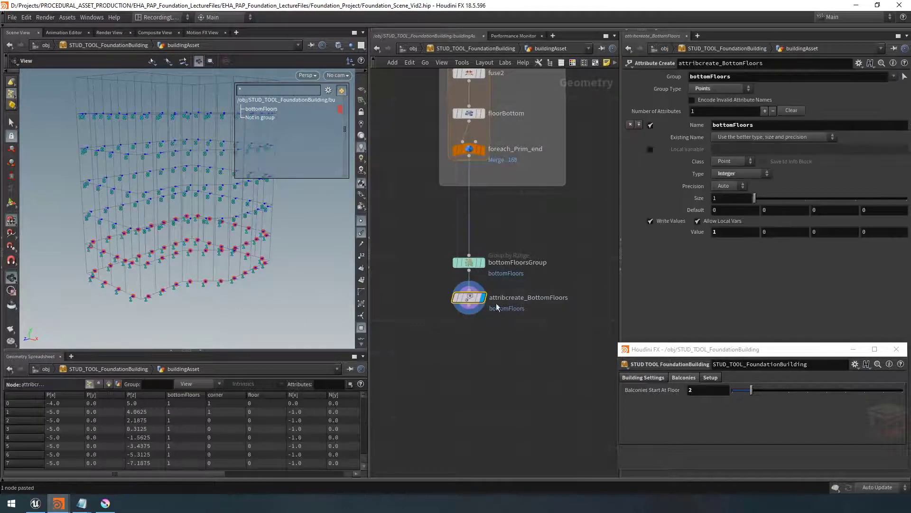
{"action": "mouse_move", "coordinate": [484, 308]}
{"action": "key", "text": "ctrl+v"}
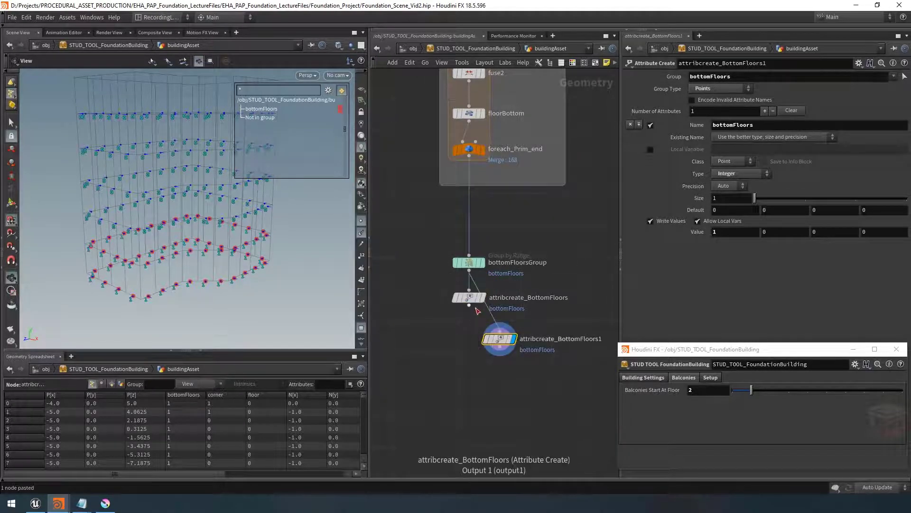
{"action": "left_click", "coordinate": [513, 338]}
{"action": "left_click_drag", "start_coordinate": [513, 338], "coordinate": [483, 339]}
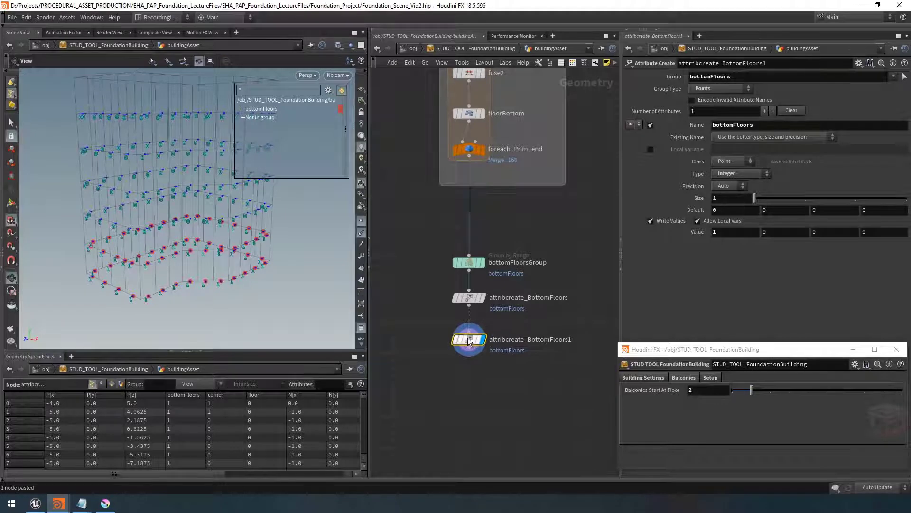
Rename the copied node attribcreate_TileID_ForBottomFloors and save the scene
{"action": "double_click", "coordinate": [542, 339]}
{"action": "left_click_drag", "start_coordinate": [574, 339], "coordinate": [529, 340]}
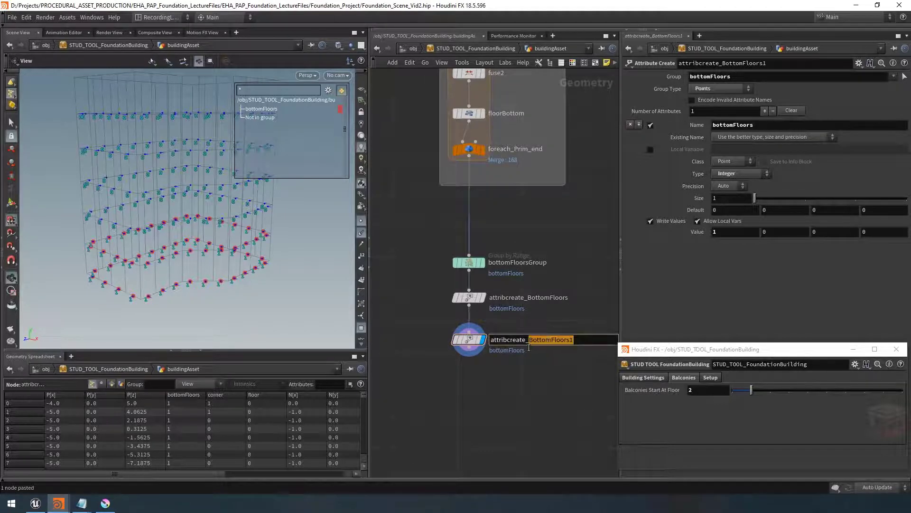
{"action": "key", "text": "ctrl+s"}
{"action": "type", "text": "Ti"}
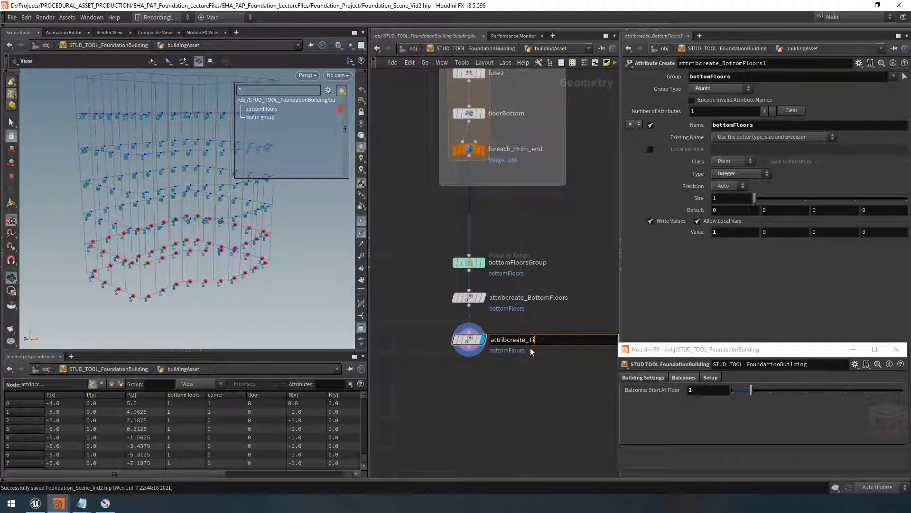
{"action": "type", "text": "leID_ForBottomFloors"}
{"action": "key", "text": "Return"}
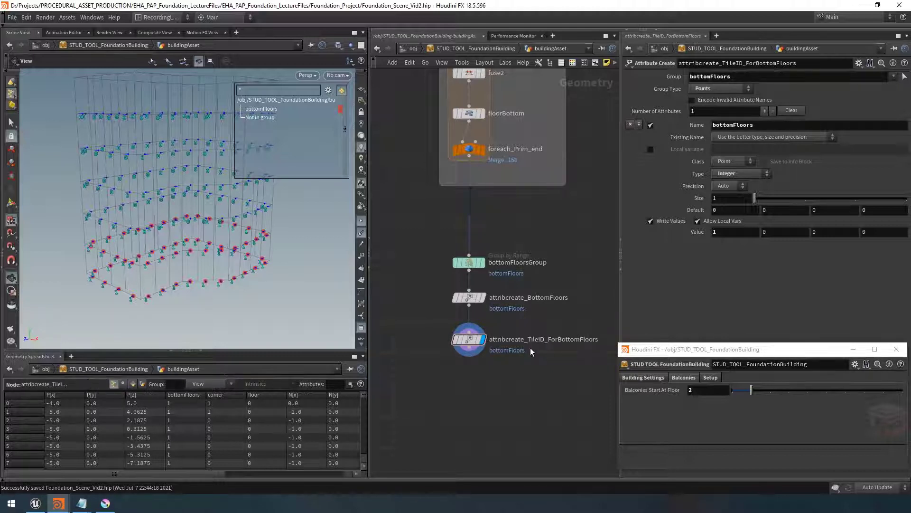
Set the copied node's attribute name to tileID
{"action": "left_click_drag", "start_coordinate": [539, 325], "coordinate": [462, 364]}
{"action": "double_click", "coordinate": [762, 125]}
{"action": "type", "text": "tileID"}
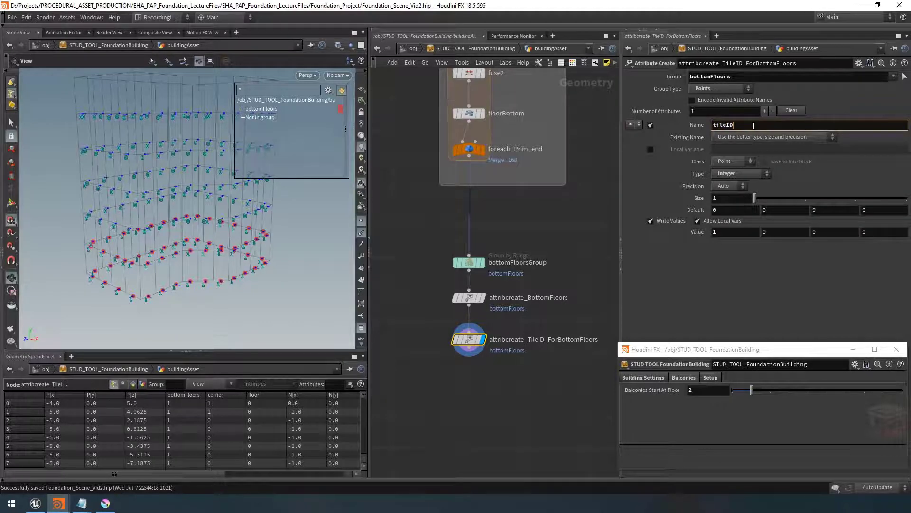
{"action": "key", "text": "Return"}
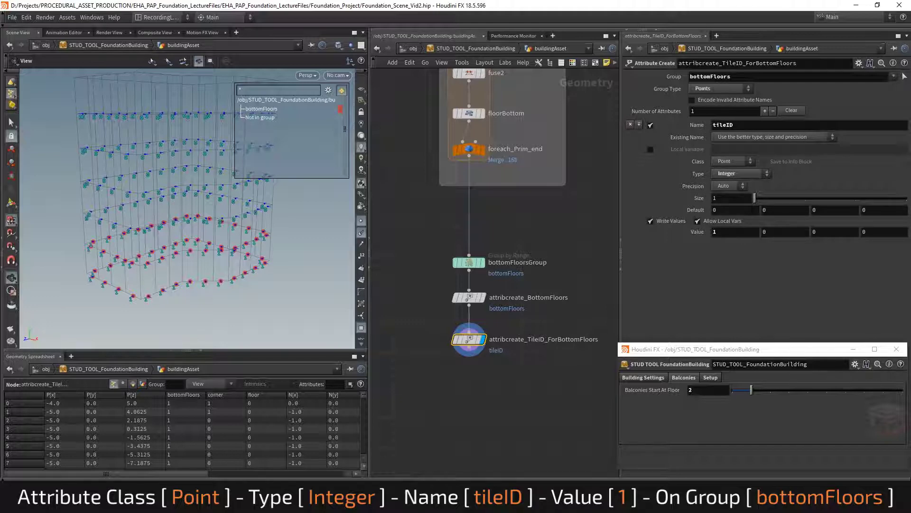
Check the reference building in the Unreal example scene, then return to Houdini
{"action": "key", "text": "alt+Tab"}
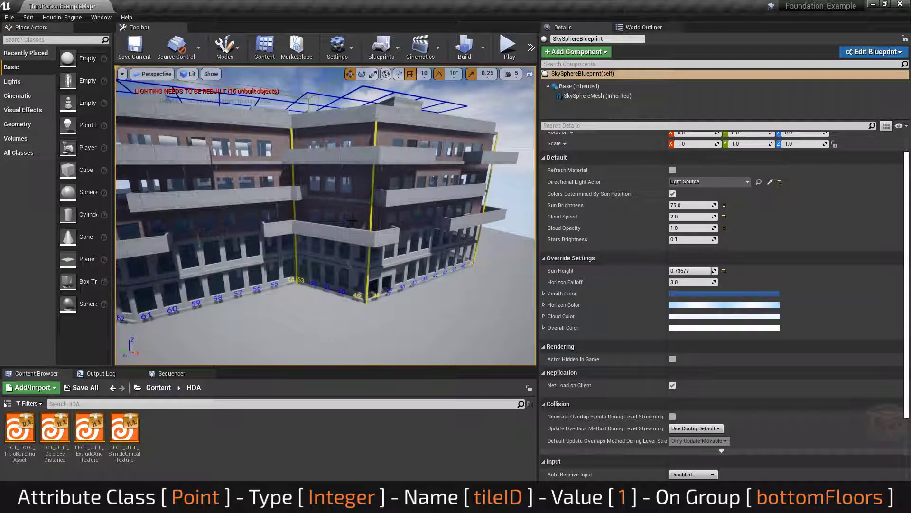
{"action": "left_click", "coordinate": [872, 6]}
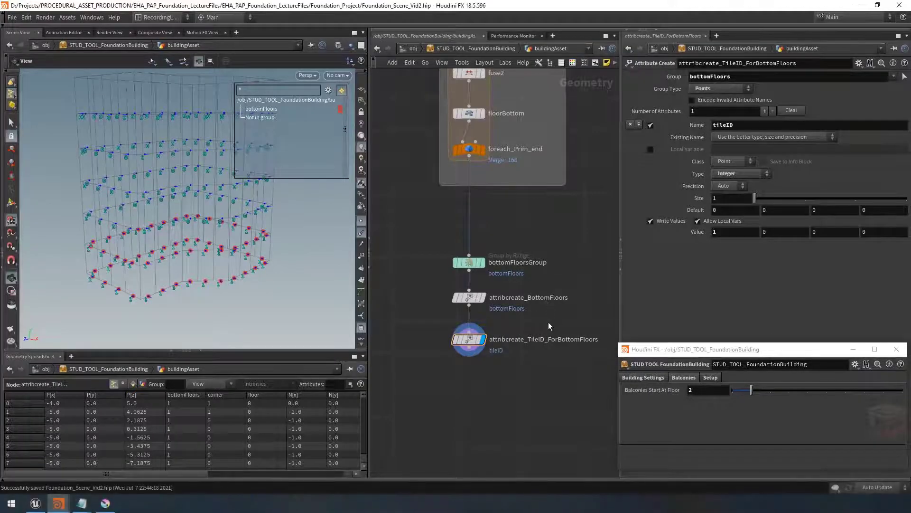
{"action": "middle_click_drag", "start_coordinate": [534, 381], "coordinate": [535, 366]}
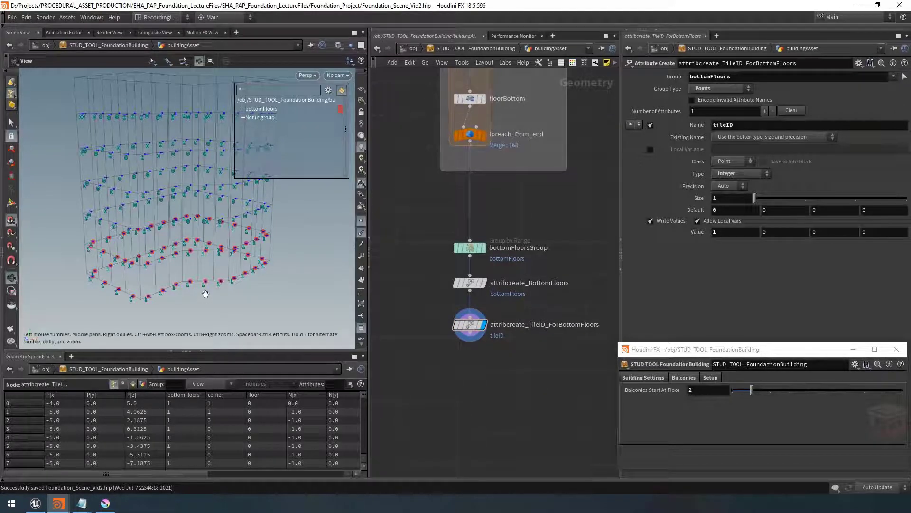
Inspect the tileID attribute values in the geometry spreadsheet, sorting by the tileID column
{"action": "left_click_drag", "start_coordinate": [185, 472], "coordinate": [316, 477]}
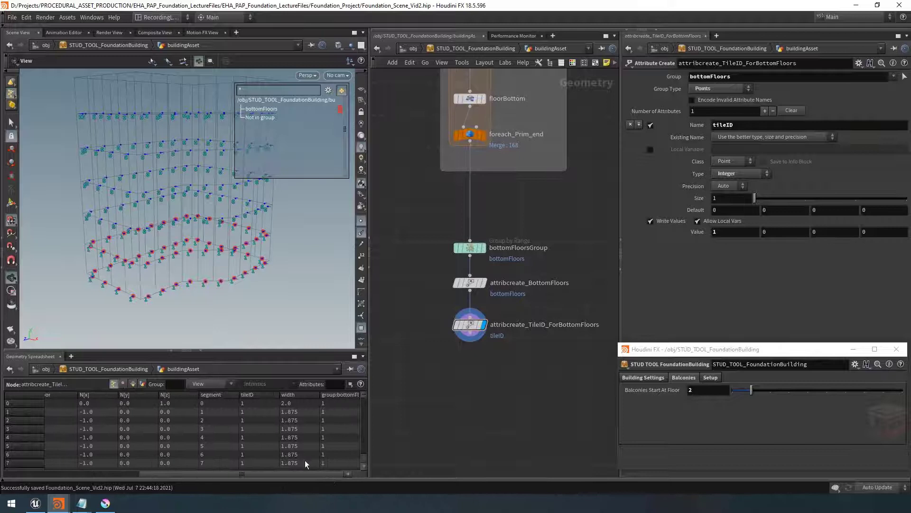
{"action": "left_click", "coordinate": [253, 395]}
{"action": "left_click", "coordinate": [257, 394]}
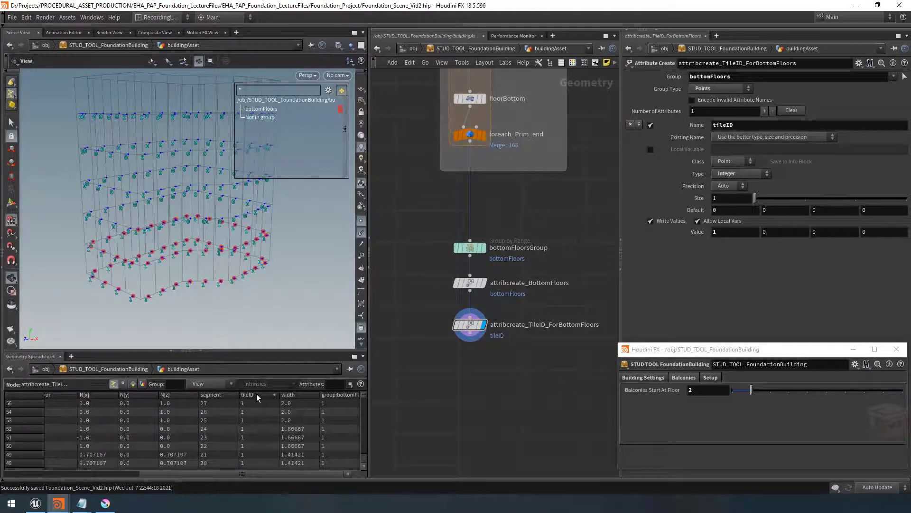
Duplicate the bottomFloorsGroup node and connect the copy below attribcreate_TileID_ForBottomFloors
{"action": "middle_click_drag", "start_coordinate": [502, 383], "coordinate": [488, 382]}
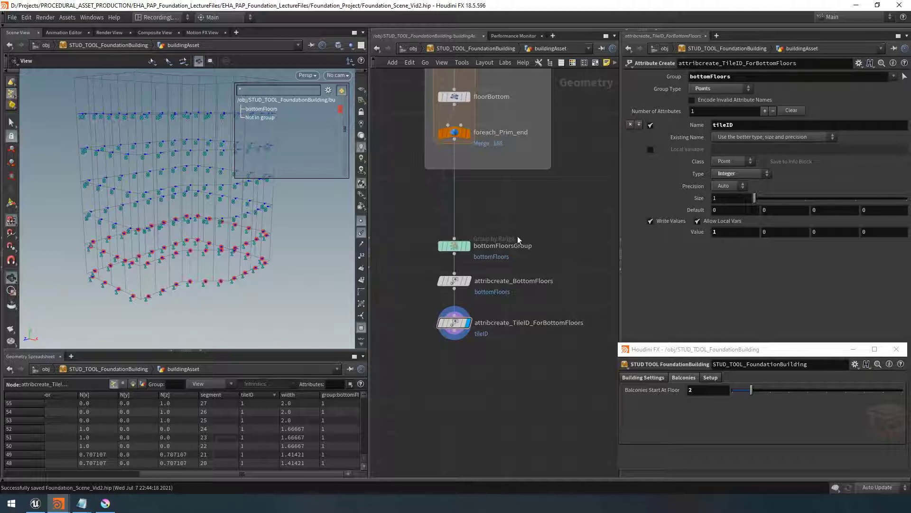
{"action": "left_click", "coordinate": [456, 246]}
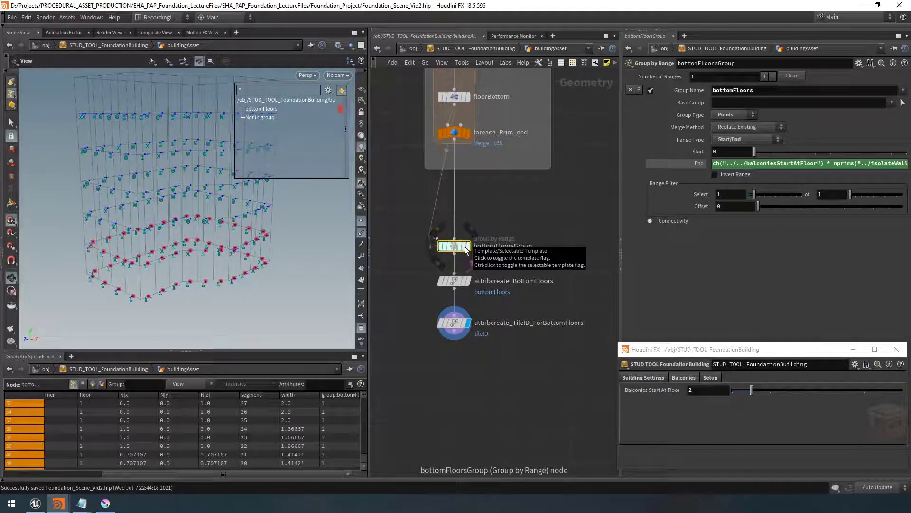
{"action": "key", "text": "ctrl+c"}
{"action": "key", "text": "ctrl+v"}
{"action": "left_click", "coordinate": [454, 339]}
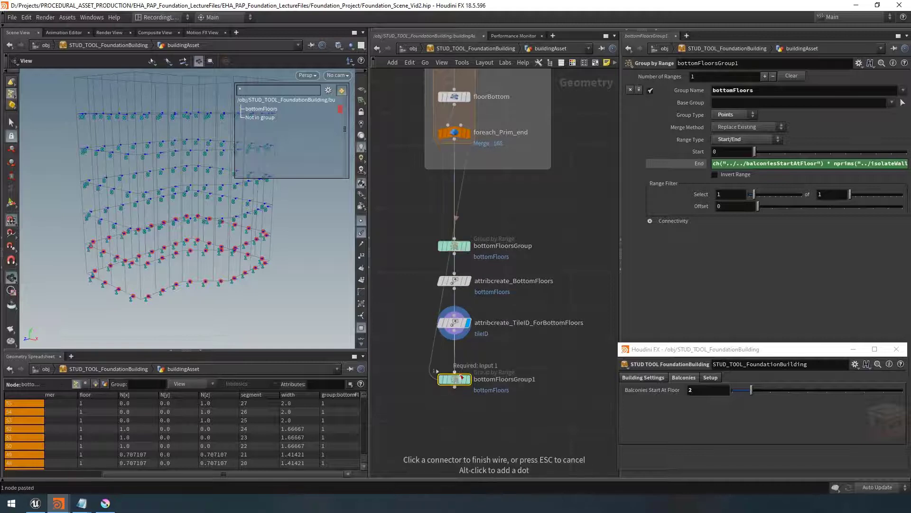
{"action": "left_click", "coordinate": [458, 379]}
{"action": "left_click_drag", "start_coordinate": [457, 380], "coordinate": [457, 366]}
Rename the copied group node groundFloorGroup
{"action": "double_click", "coordinate": [516, 368]}
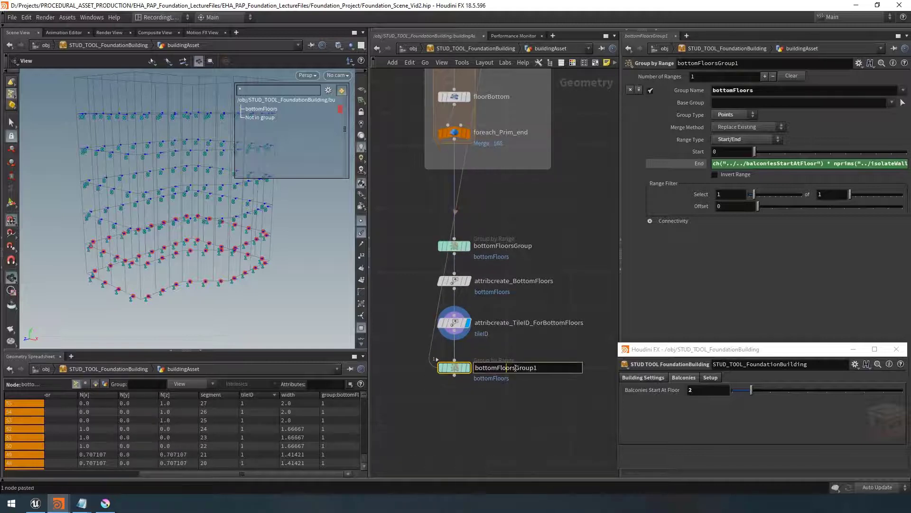
{"action": "left_click_drag", "start_coordinate": [516, 367], "coordinate": [455, 369]}
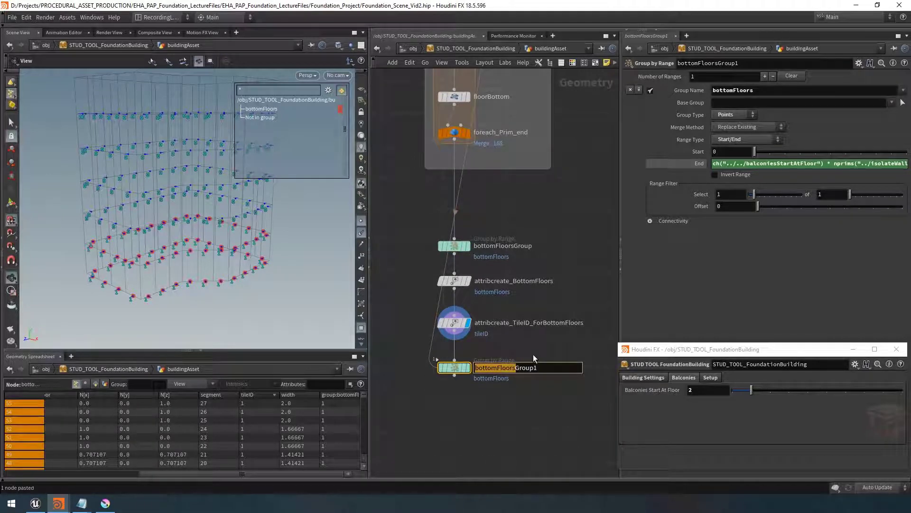
{"action": "type", "text": "groundFloor"}
{"action": "key", "text": "End"}
{"action": "key", "text": "BackSpace"}
{"action": "key", "text": "Return"}
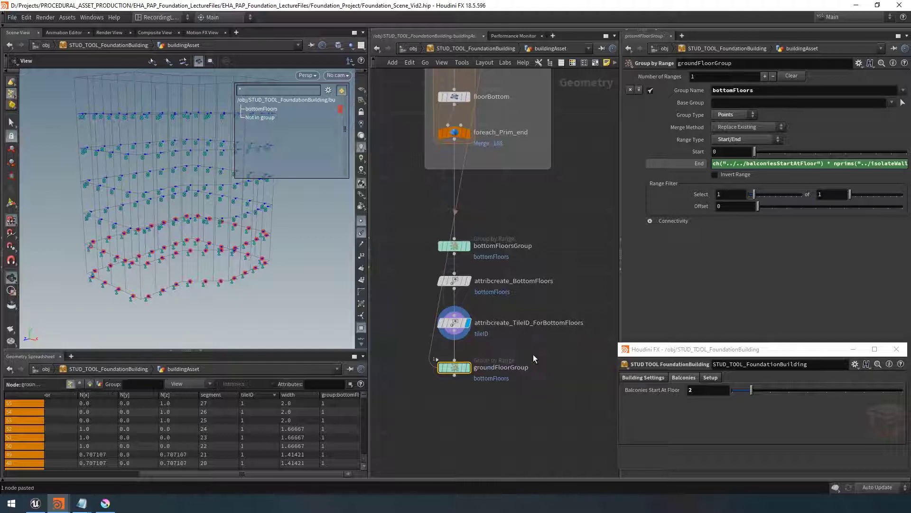
Display the groundFloorGroup node and set its group name to groundFloor
{"action": "left_click", "coordinate": [467, 367]}
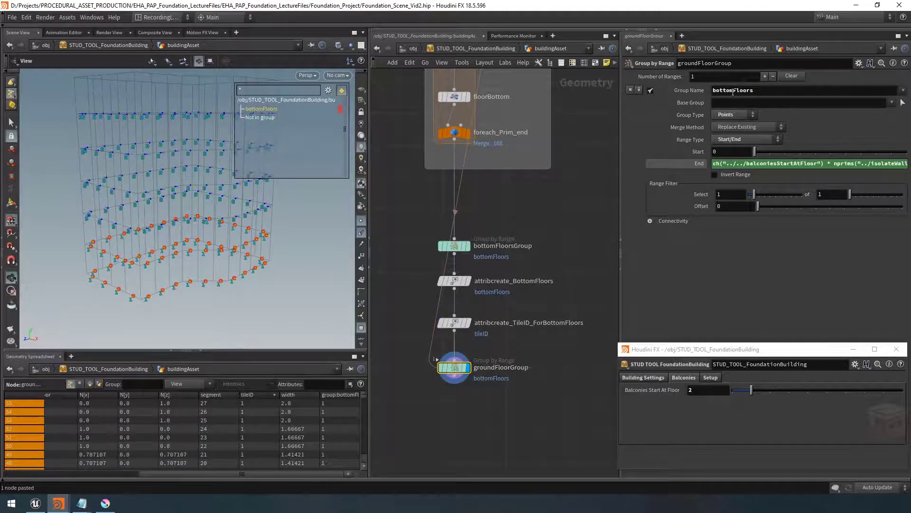
{"action": "left_click_drag", "start_coordinate": [734, 90], "coordinate": [667, 92]}
{"action": "type", "text": "ground"}
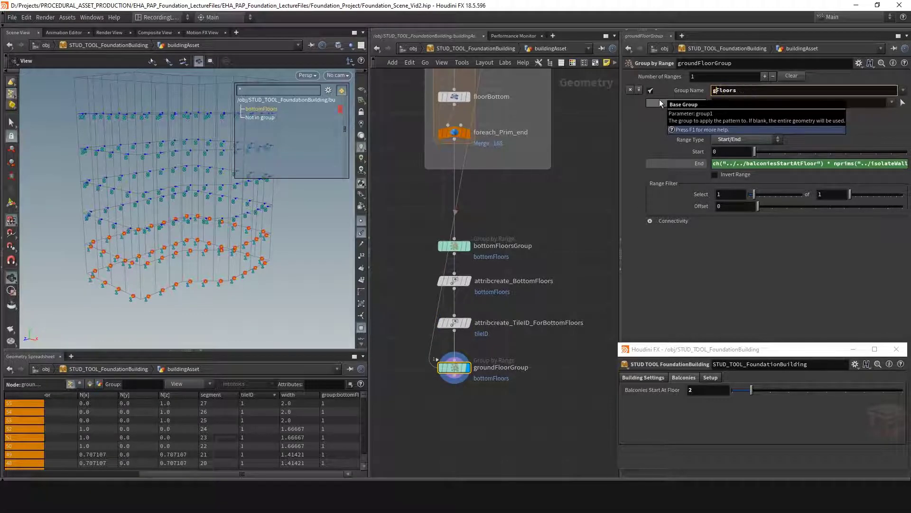
{"action": "key", "text": "BackSpace"}
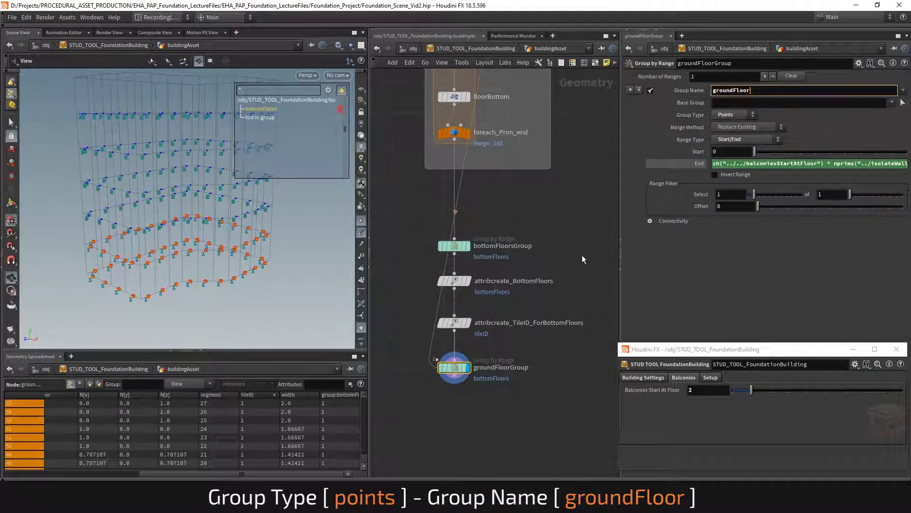
{"action": "key", "text": "Return"}
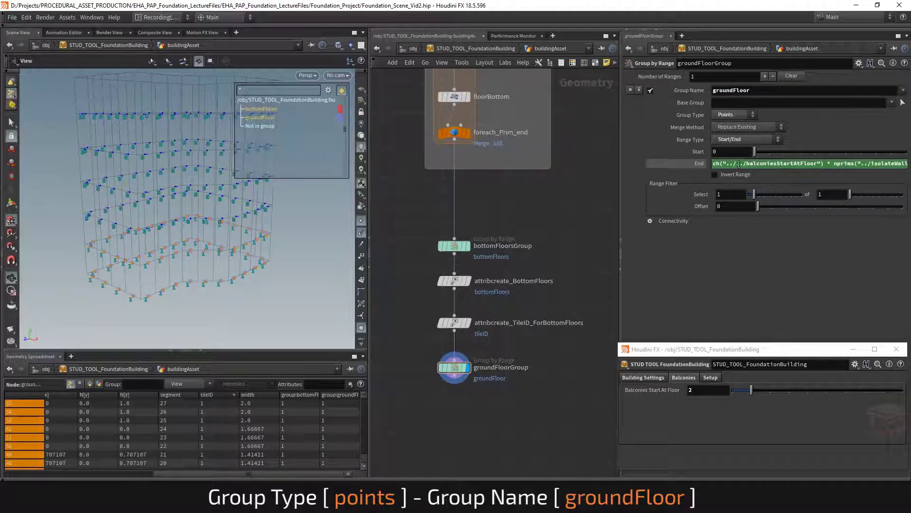
Set the groundFloorGroup End expression to nprims("../isolateWalls") - 1
{"action": "left_click_drag", "start_coordinate": [620, 173], "coordinate": [536, 172]}
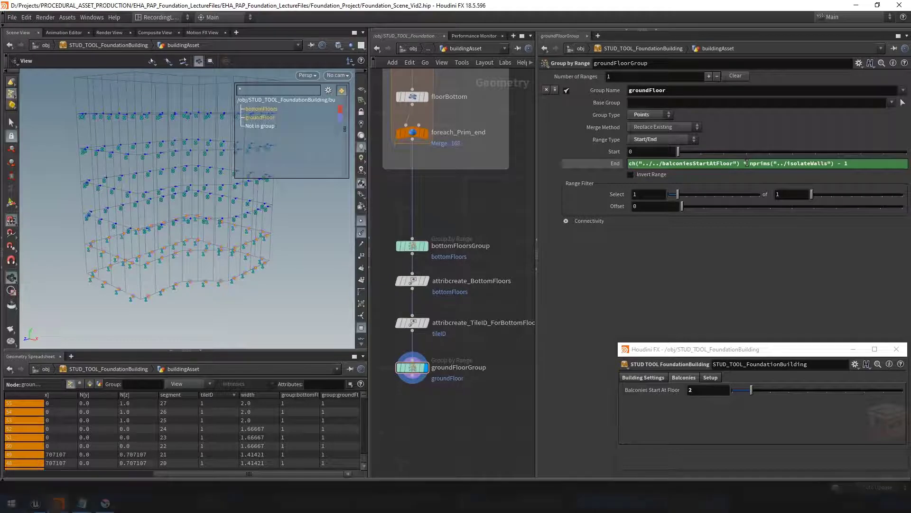
{"action": "left_click_drag", "start_coordinate": [746, 162], "coordinate": [626, 164]}
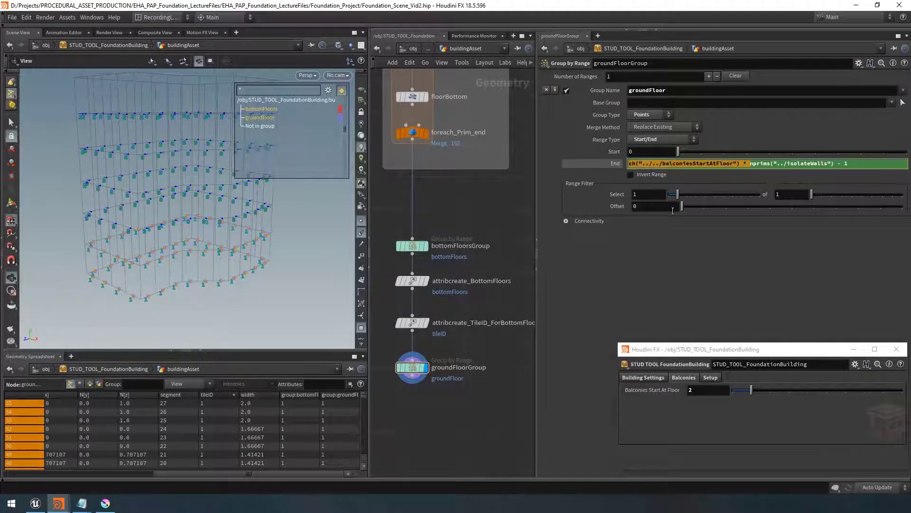
{"action": "key", "text": "BackSpace"}
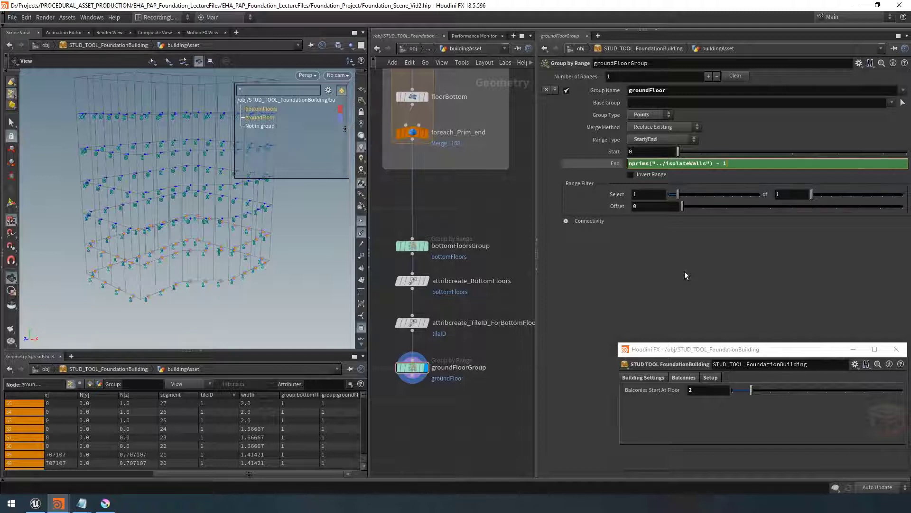
{"action": "key", "text": "Return"}
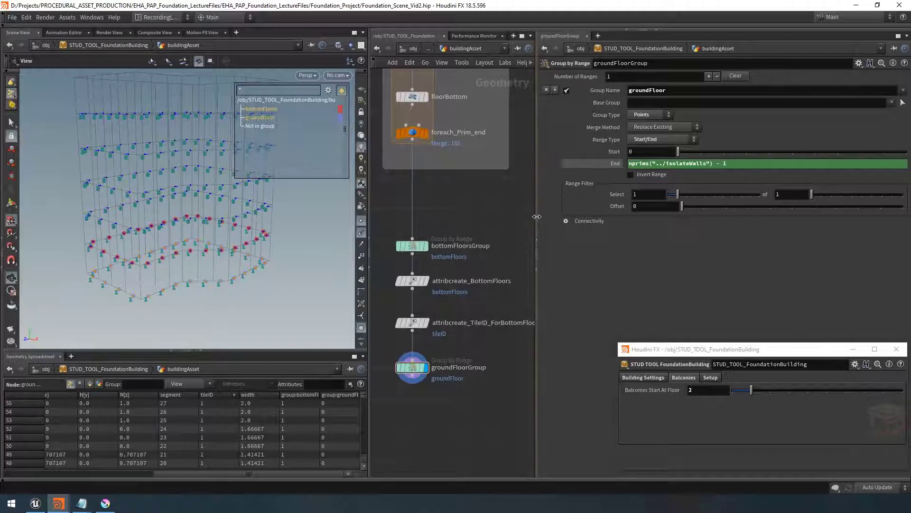
Change the display color of the groundFloor group in the viewport
{"action": "left_click_drag", "start_coordinate": [536, 214], "coordinate": [644, 214]}
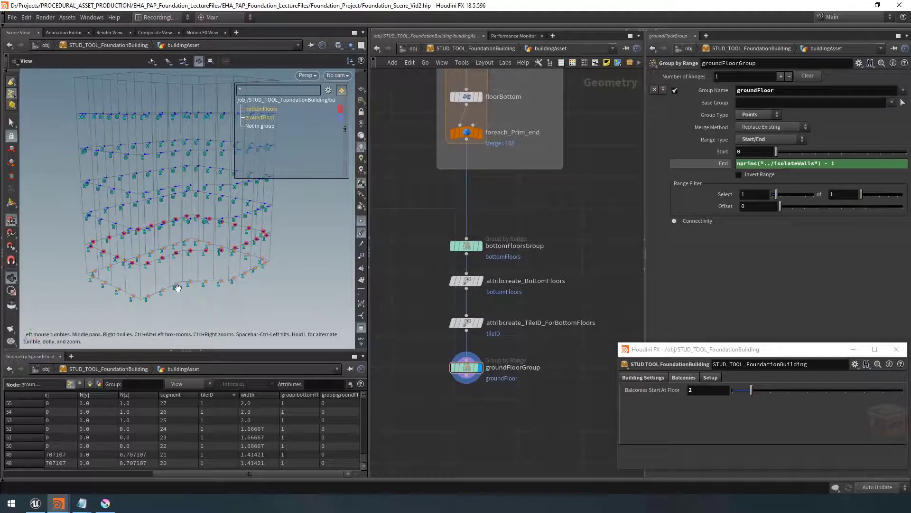
{"action": "left_click_drag", "start_coordinate": [179, 287], "coordinate": [181, 282]}
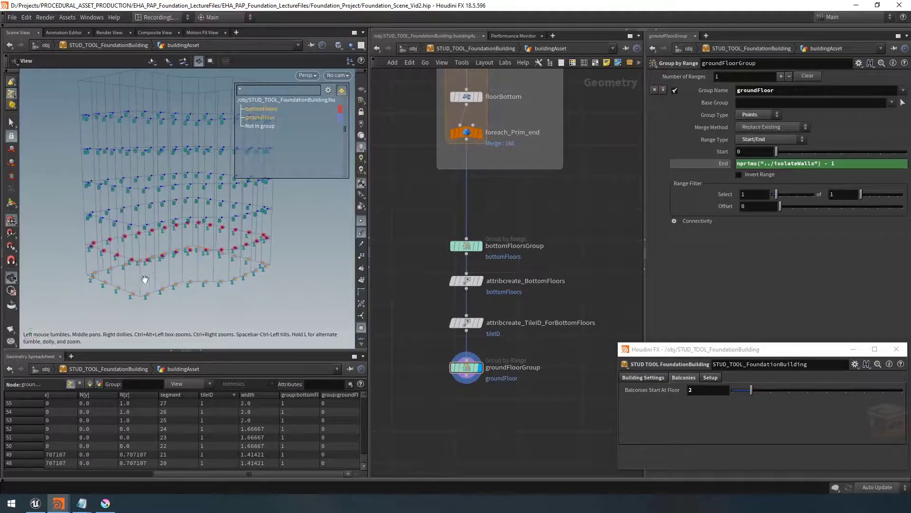
{"action": "middle_click_drag", "start_coordinate": [306, 217], "coordinate": [247, 218]}
{"action": "left_click", "coordinate": [341, 117]}
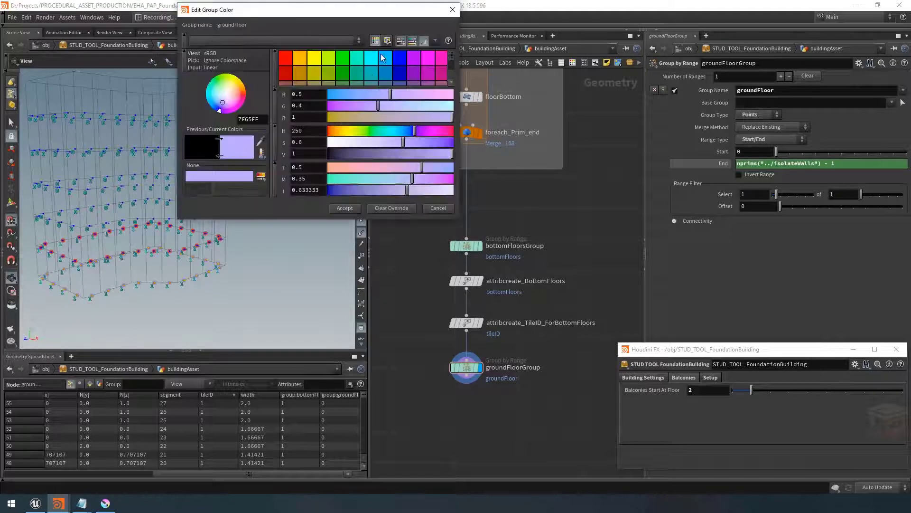
{"action": "left_click", "coordinate": [398, 63]}
{"action": "left_click", "coordinate": [344, 208]}
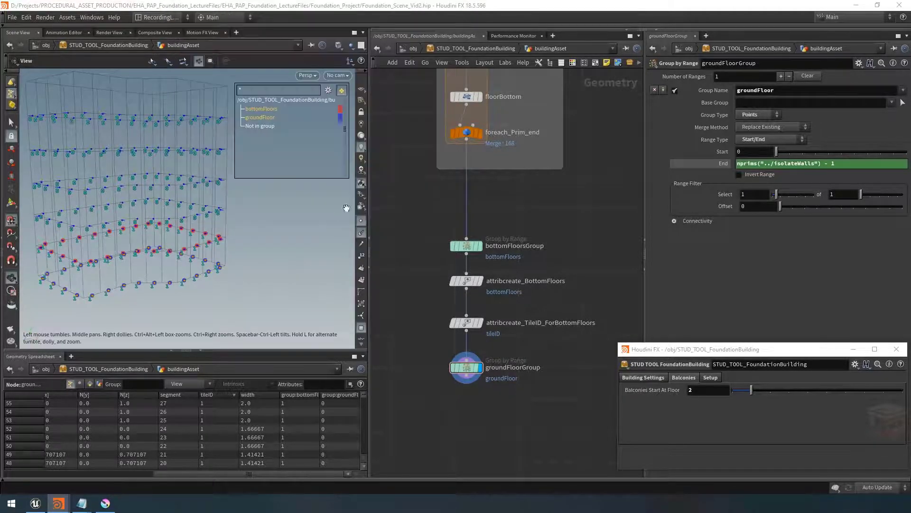
Wrap the four bottom-floor nodes in a network box titled set Tile ID for Bottom Floors
{"action": "middle_click_drag", "start_coordinate": [255, 230], "coordinate": [290, 227]}
{"action": "right_click_drag", "start_coordinate": [290, 227], "coordinate": [268, 212]}
{"action": "left_click_drag", "start_coordinate": [269, 212], "coordinate": [262, 225]}
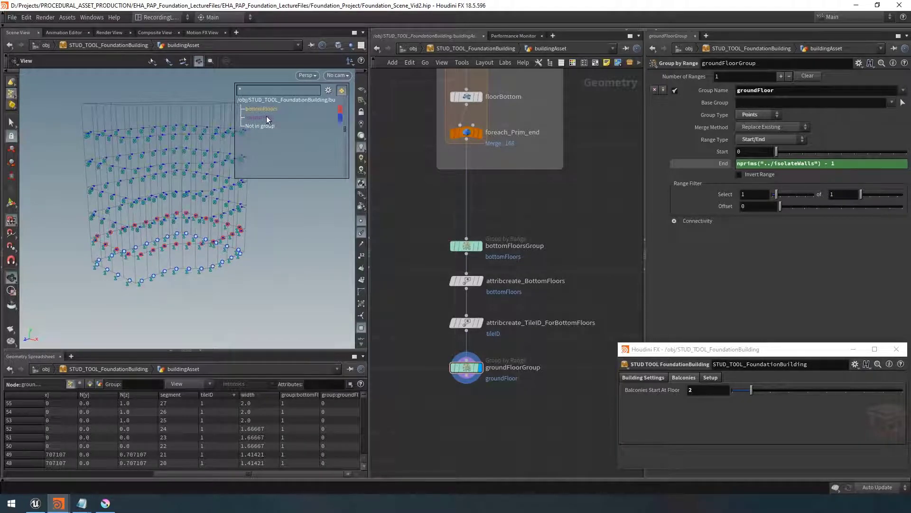
{"action": "left_click_drag", "start_coordinate": [600, 213], "coordinate": [408, 388]}
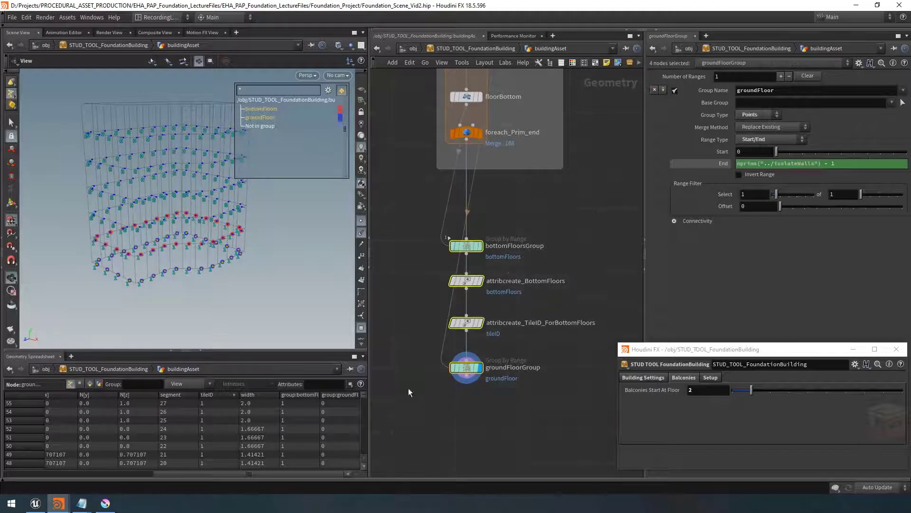
{"action": "left_click", "coordinate": [595, 63]}
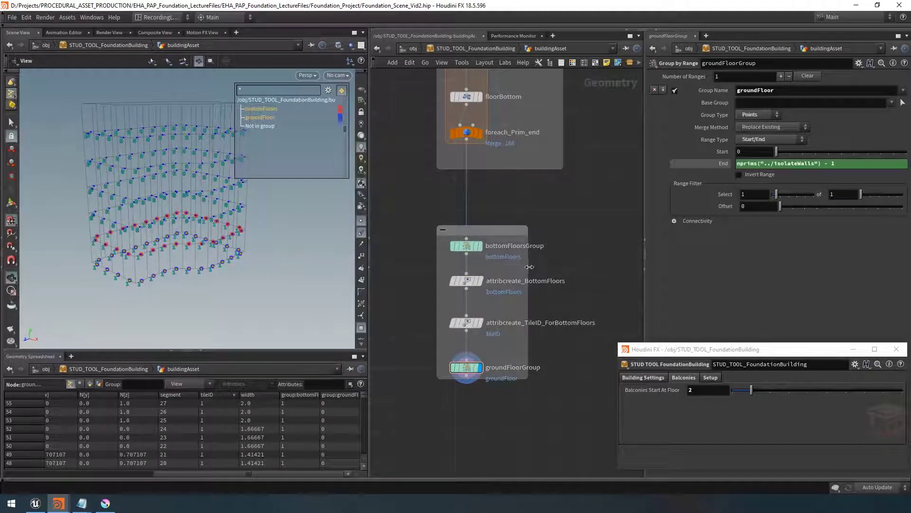
{"action": "left_click_drag", "start_coordinate": [528, 269], "coordinate": [566, 268]}
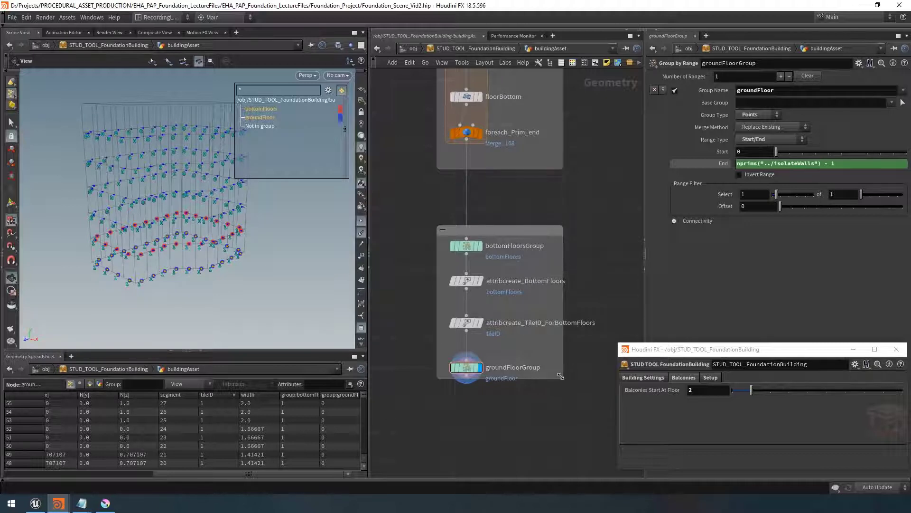
{"action": "left_click_drag", "start_coordinate": [561, 376], "coordinate": [573, 386]}
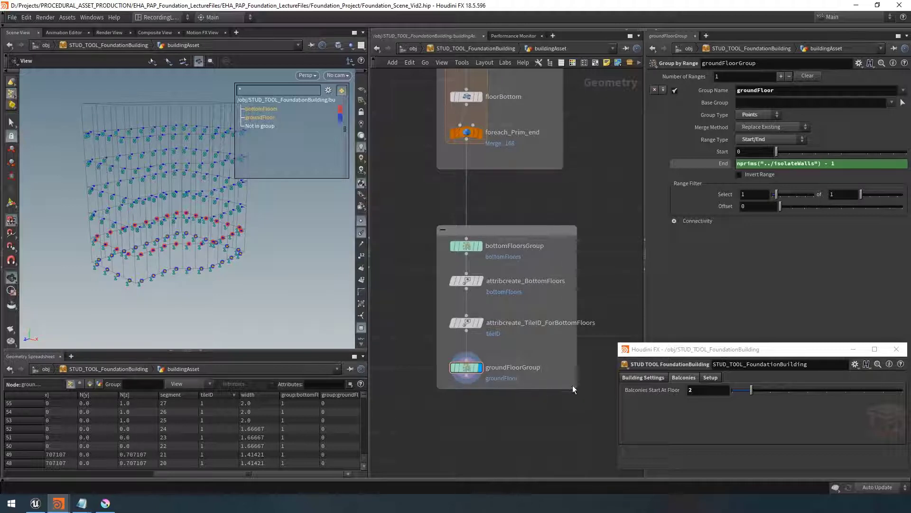
{"action": "double_click", "coordinate": [500, 229]}
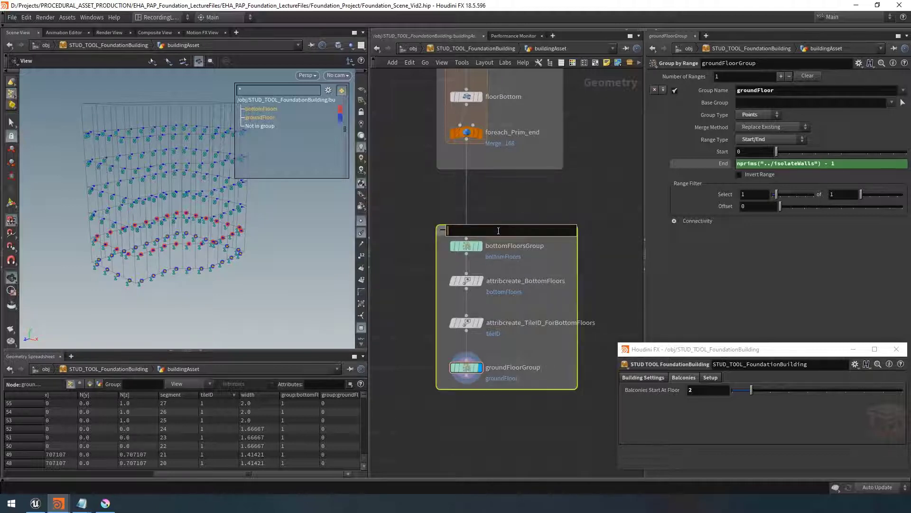
{"action": "type", "text": "set Tile ID for Bottom Floors"}
{"action": "key", "text": "Return"}
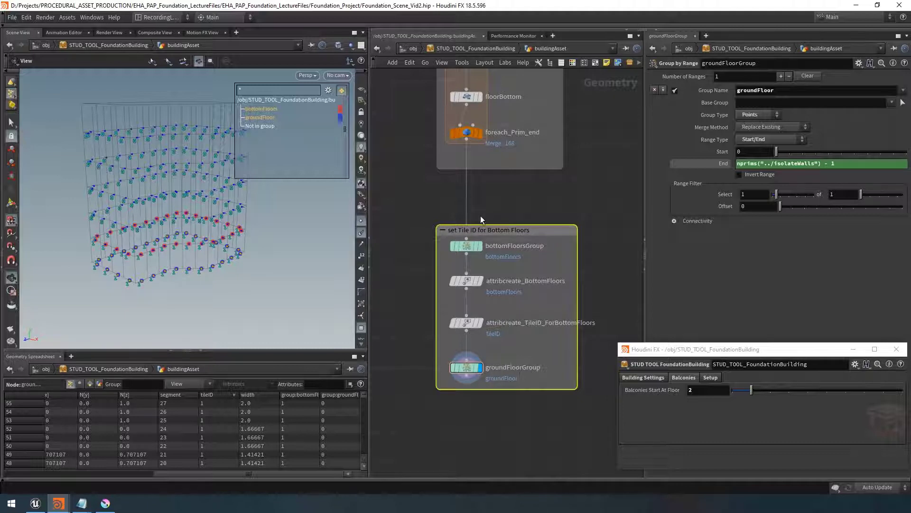
Review the node network and the grouped points of the building in the viewport
{"action": "left_click_drag", "start_coordinate": [492, 224], "coordinate": [493, 215]}
{"action": "left_click", "coordinate": [506, 198]}
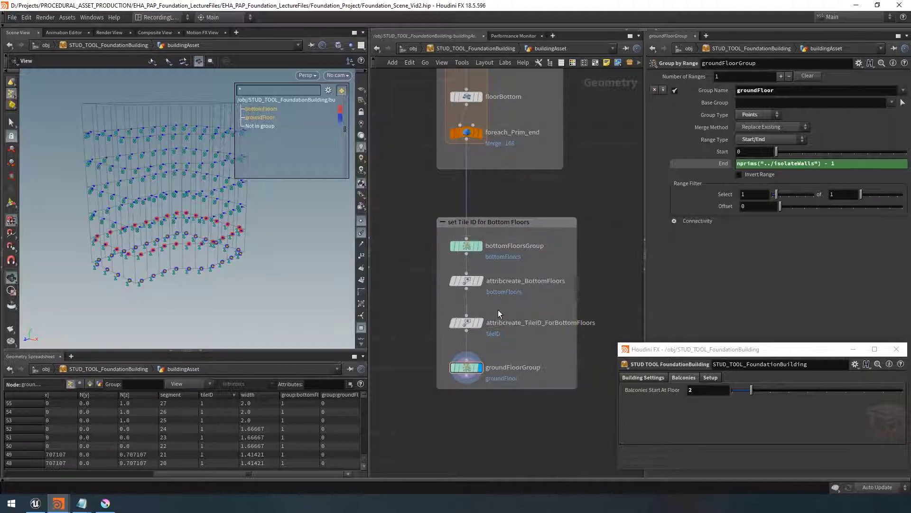
{"action": "scroll", "coordinate": [501, 330], "scroll_direction": "down", "scroll_amount": 2}
{"action": "scroll", "coordinate": [546, 380], "scroll_direction": "down", "scroll_amount": 2}
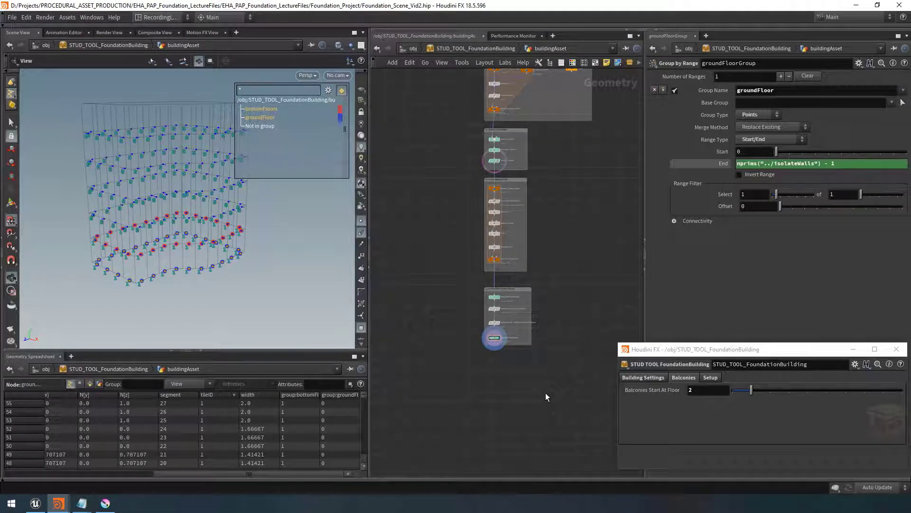
{"action": "left_click_drag", "start_coordinate": [173, 264], "coordinate": [187, 259]}
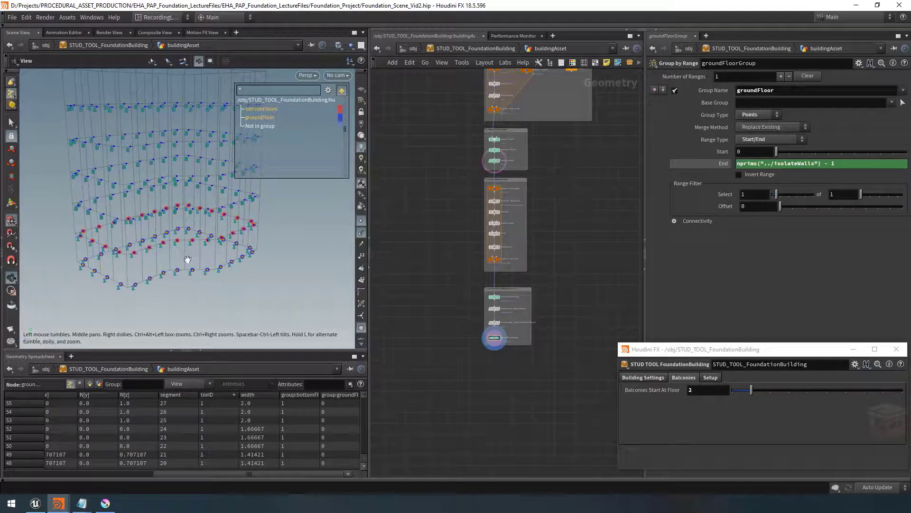
{"action": "left_click_drag", "start_coordinate": [283, 221], "coordinate": [201, 187]}
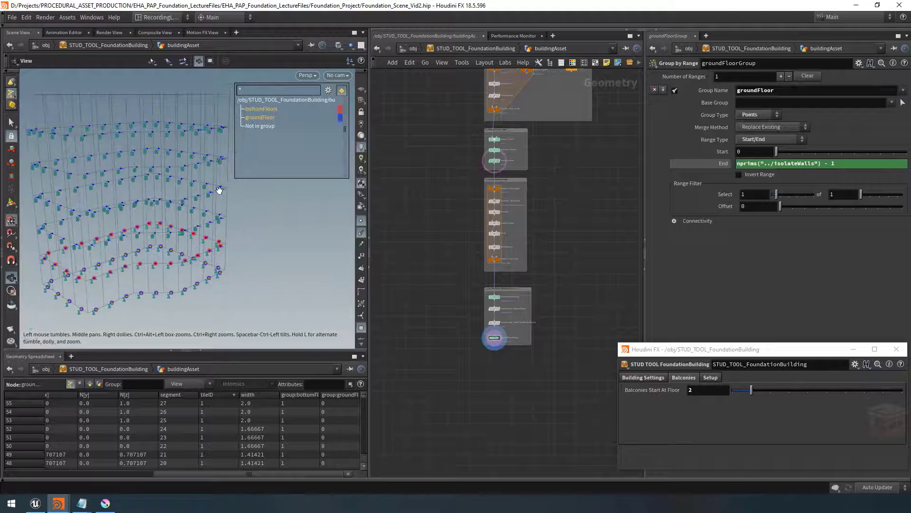
{"action": "mouse_move", "coordinate": [269, 219]}
{"action": "left_mouse_down"}
{"action": "mouse_move", "coordinate": [252, 219]}
{"action": "mouse_move", "coordinate": [265, 227]}
{"action": "left_mouse_up"}
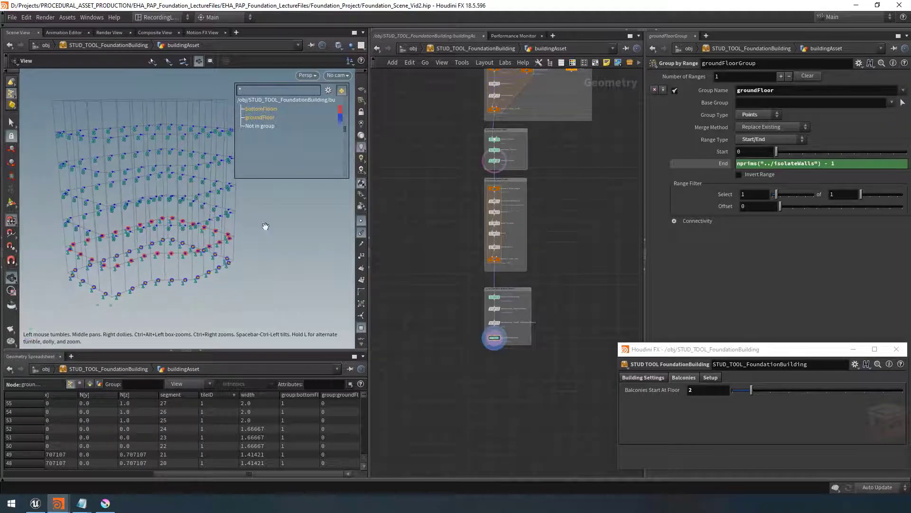
{"action": "scroll", "coordinate": [497, 372], "scroll_direction": "up", "scroll_amount": 5}
{"action": "middle_click_drag", "start_coordinate": [496, 371], "coordinate": [498, 340]}
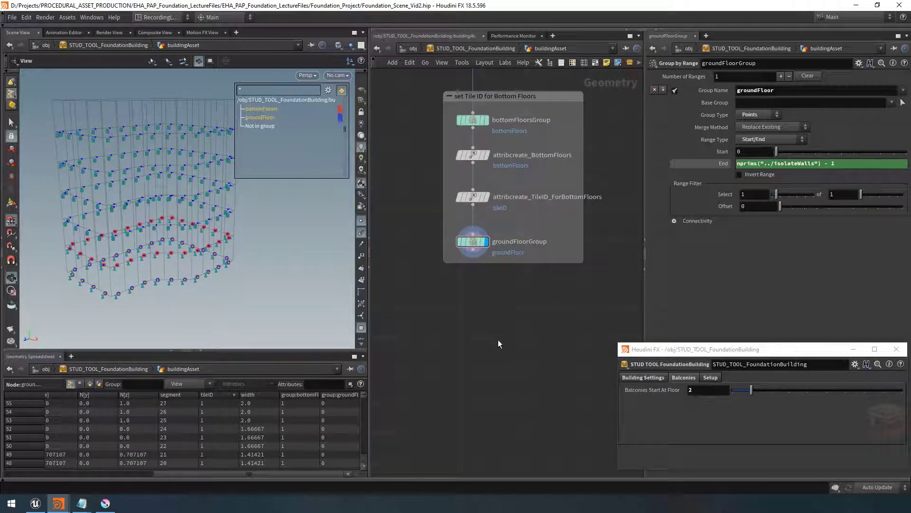
Duplicate the groundFloorGroup node
{"action": "left_click", "coordinate": [475, 243]}
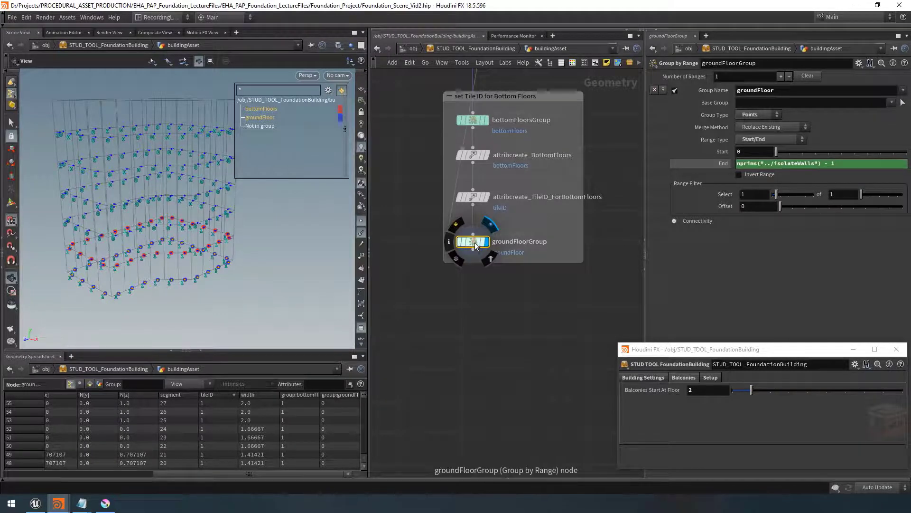
{"action": "key", "text": "ctrl+c"}
{"action": "key", "text": "ctrl+v"}
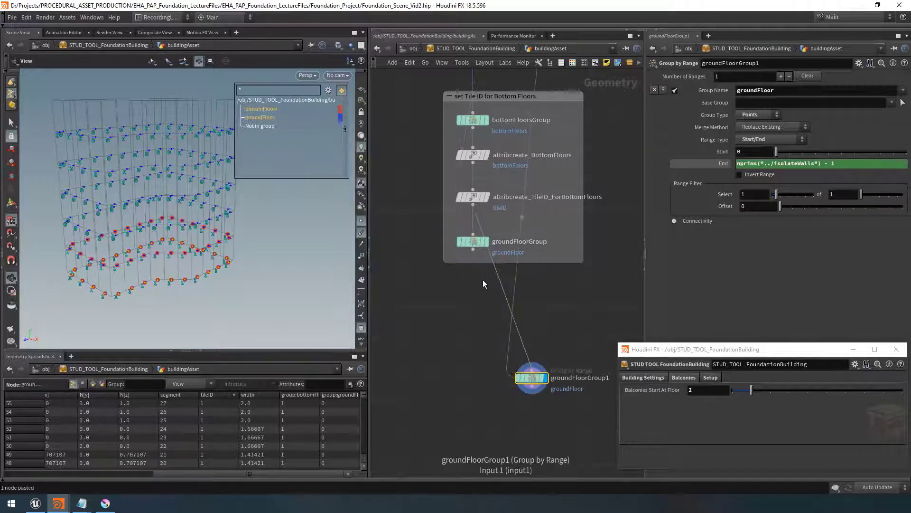
Move the duplicated group node below the network box and rename it doorsGroup
{"action": "left_click", "coordinate": [474, 250]}
{"action": "left_click", "coordinate": [532, 369]}
{"action": "left_click_drag", "start_coordinate": [534, 380], "coordinate": [515, 340]}
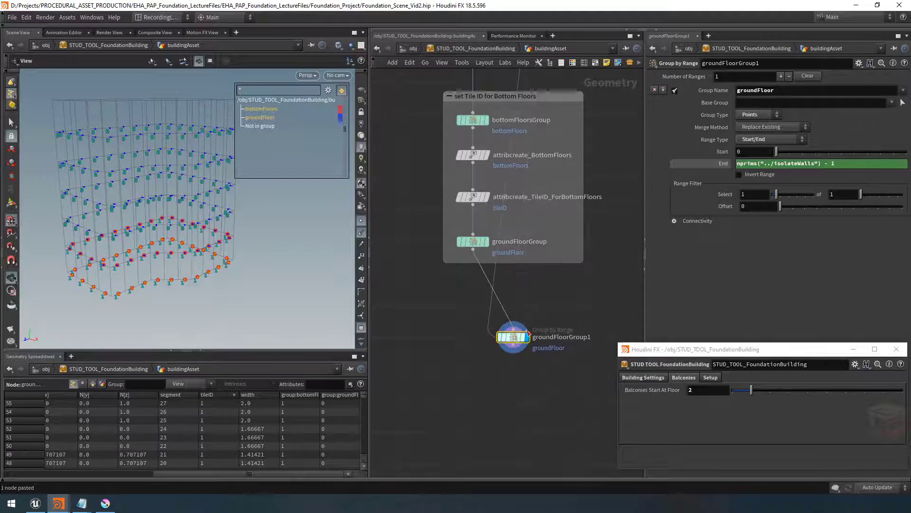
{"action": "scroll", "coordinate": [528, 334], "scroll_direction": "up", "scroll_amount": 3}
{"action": "double_click", "coordinate": [538, 338]}
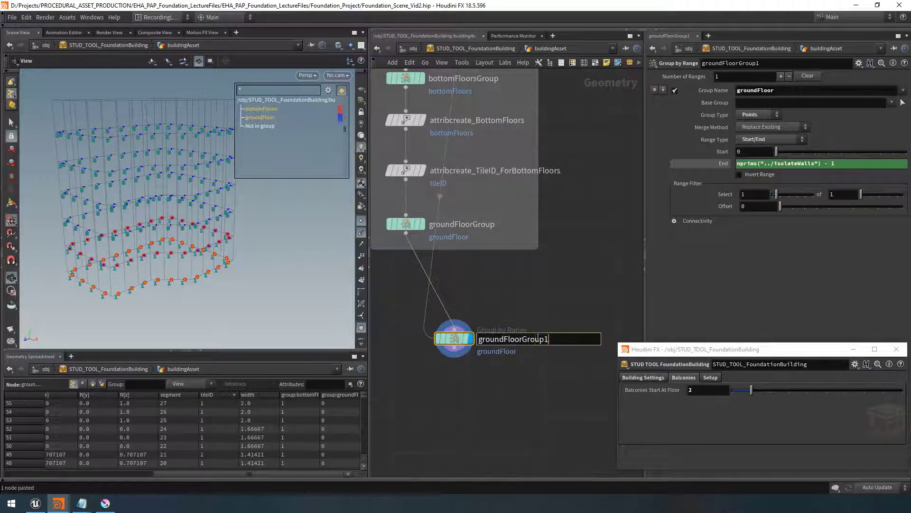
{"action": "key", "text": "ctrl+a"}
{"action": "type", "text": "doorGroup"}
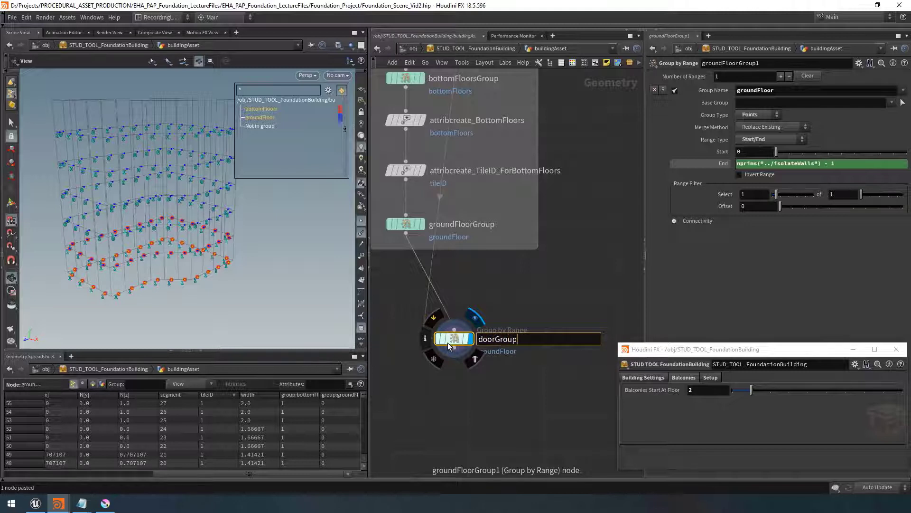
{"action": "key", "text": "Return"}
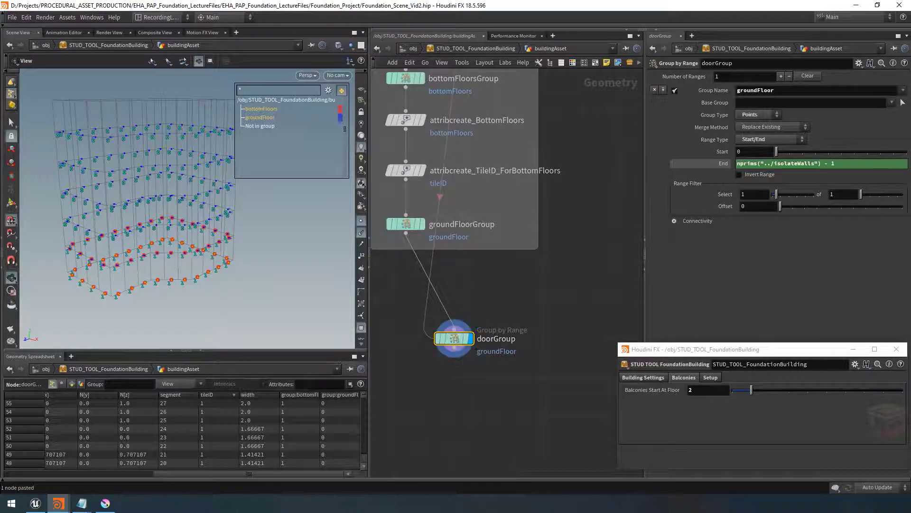
{"action": "double_click", "coordinate": [496, 338]}
{"action": "type", "text": "doorsGroup"}
{"action": "key", "text": "Return"}
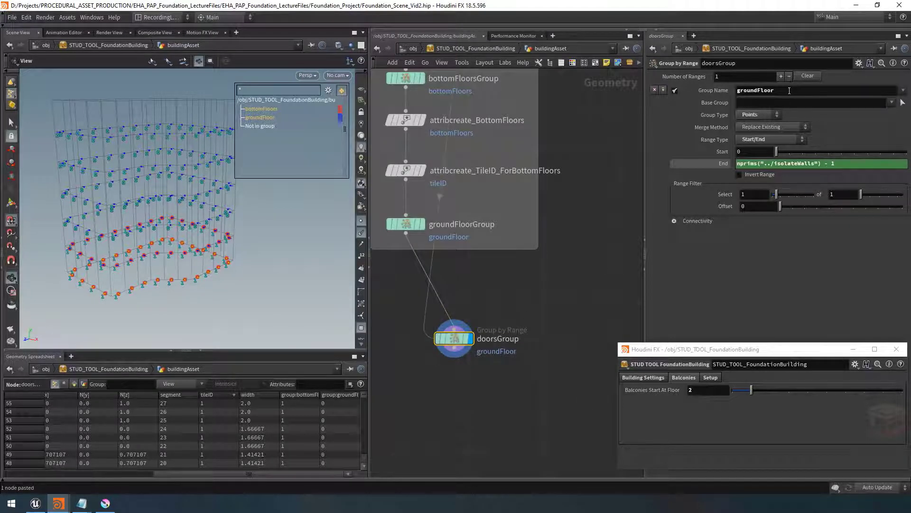
Set the node's group name to doors
{"action": "left_click_drag", "start_coordinate": [789, 90], "coordinate": [729, 91]}
{"action": "type", "text": "doors"}
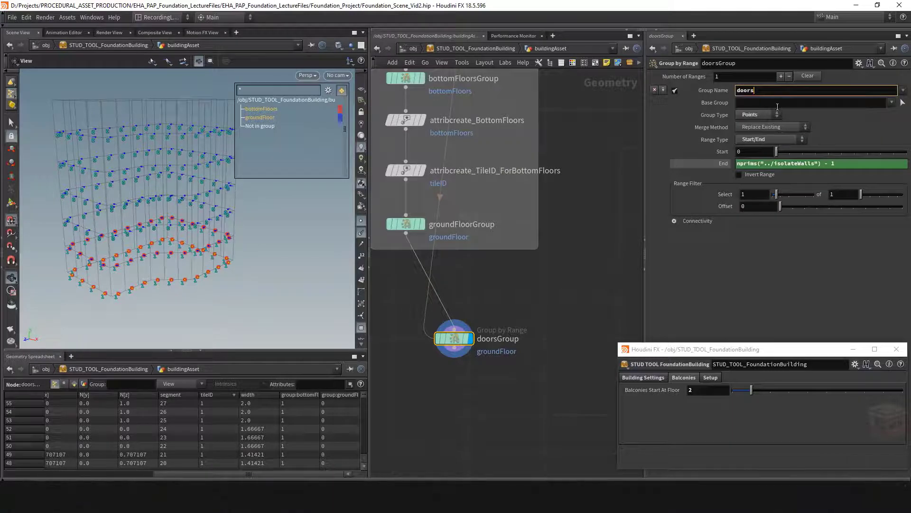
{"action": "key", "text": "Return"}
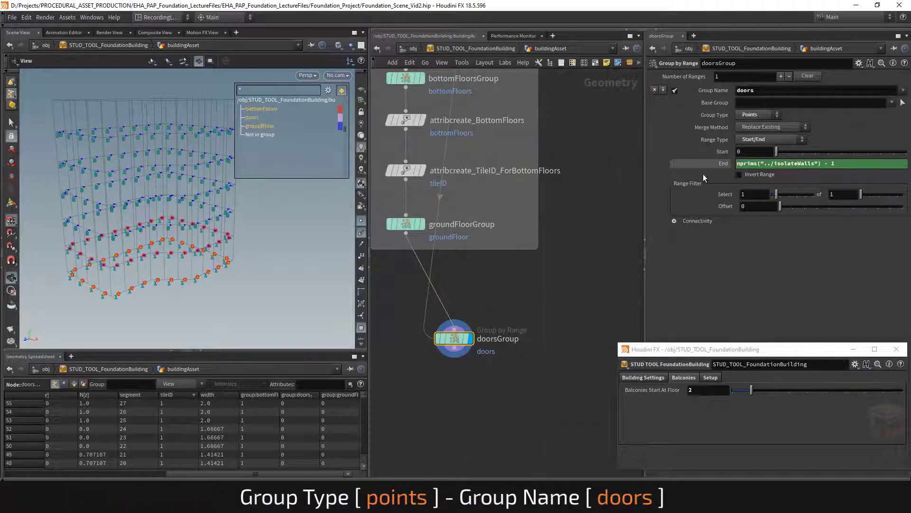
{"action": "left_click_drag", "start_coordinate": [214, 276], "coordinate": [236, 295]}
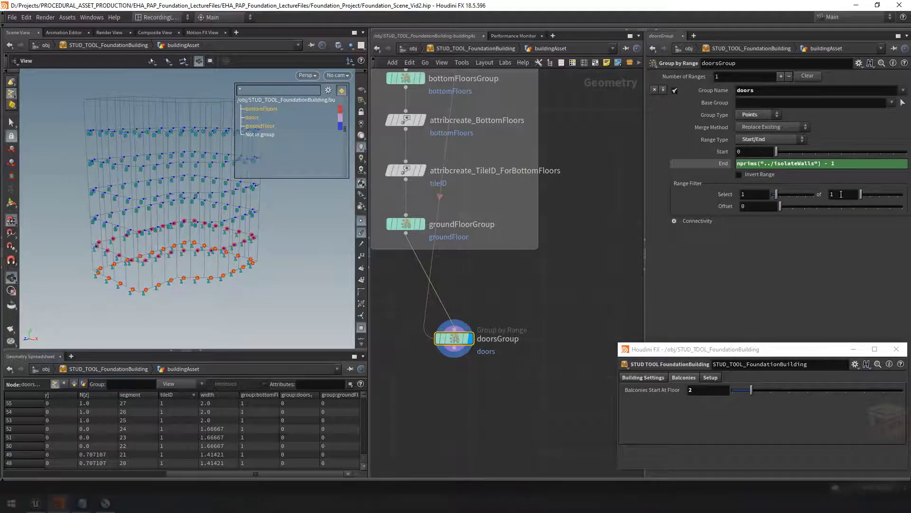
Set the range filter to select 1 of 10 points, trying out the offset slider
{"action": "middle_click_drag", "start_coordinate": [838, 194], "coordinate": [881, 194]}
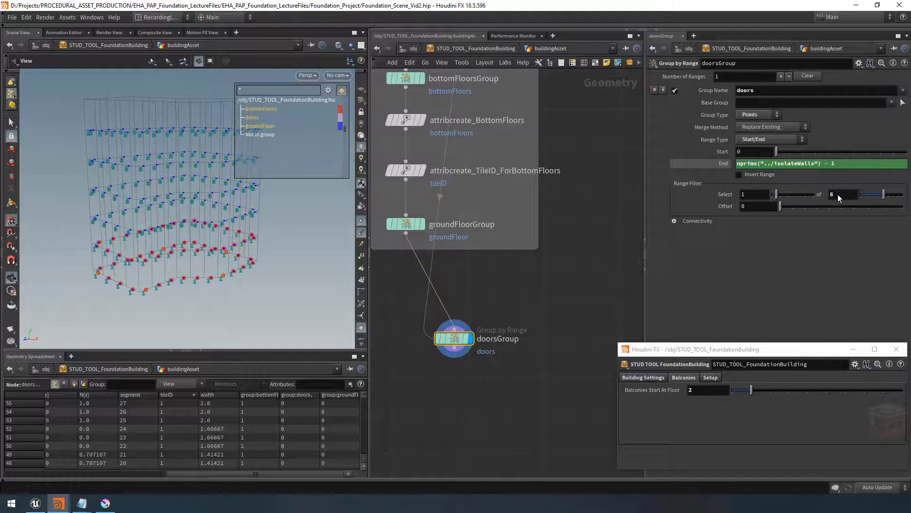
{"action": "left_click_drag", "start_coordinate": [882, 193], "coordinate": [904, 195]}
{"action": "left_click_drag", "start_coordinate": [186, 285], "coordinate": [219, 264]}
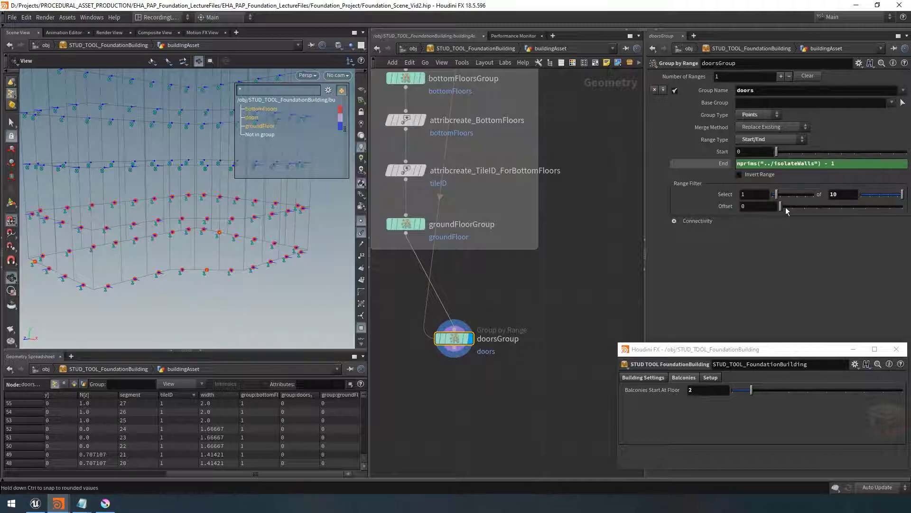
{"action": "left_click_drag", "start_coordinate": [785, 207], "coordinate": [864, 213]}
{"action": "middle_click_drag", "start_coordinate": [747, 207], "coordinate": [783, 210]}
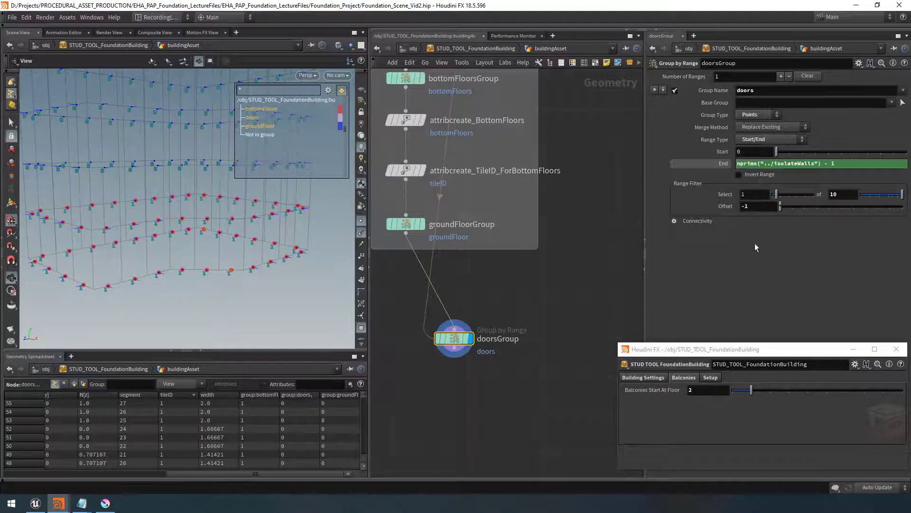
{"action": "left_click_drag", "start_coordinate": [782, 210], "coordinate": [784, 216]}
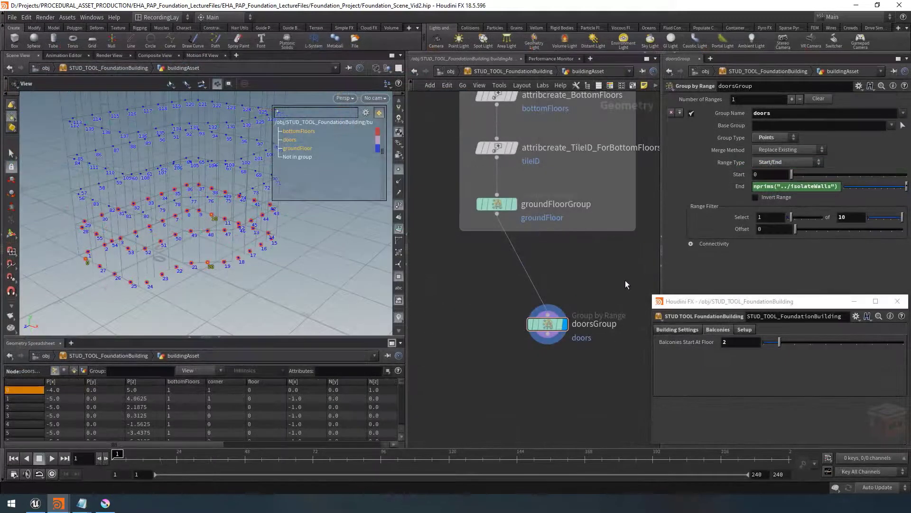
Add a new folder to the asset's parameter interface and label it Doors And Windows
{"action": "left_click", "coordinate": [669, 321]}
{"action": "left_click", "coordinate": [665, 303]}
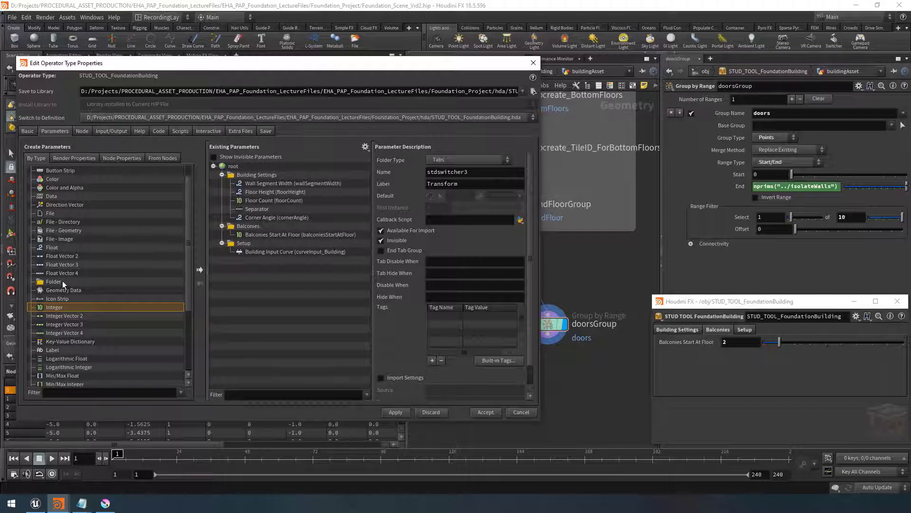
{"action": "left_click_drag", "start_coordinate": [51, 283], "coordinate": [250, 227]}
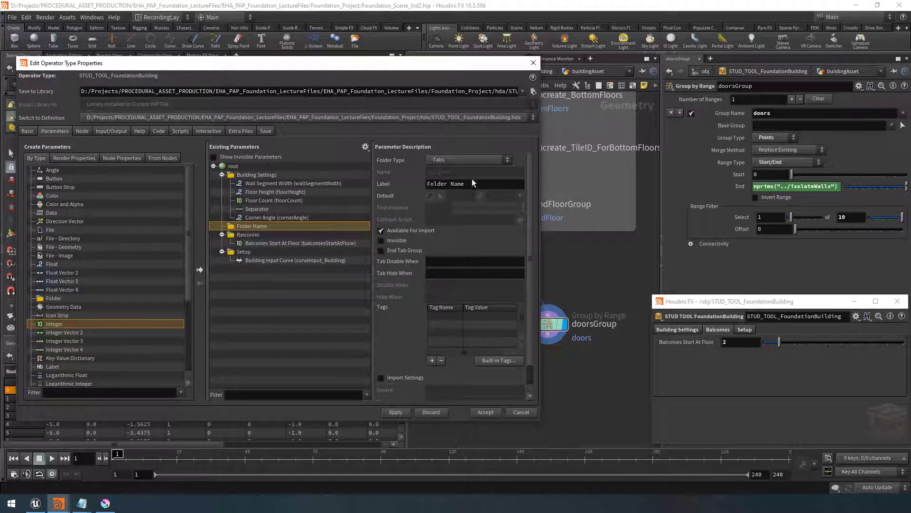
{"action": "left_click_drag", "start_coordinate": [479, 182], "coordinate": [389, 184]}
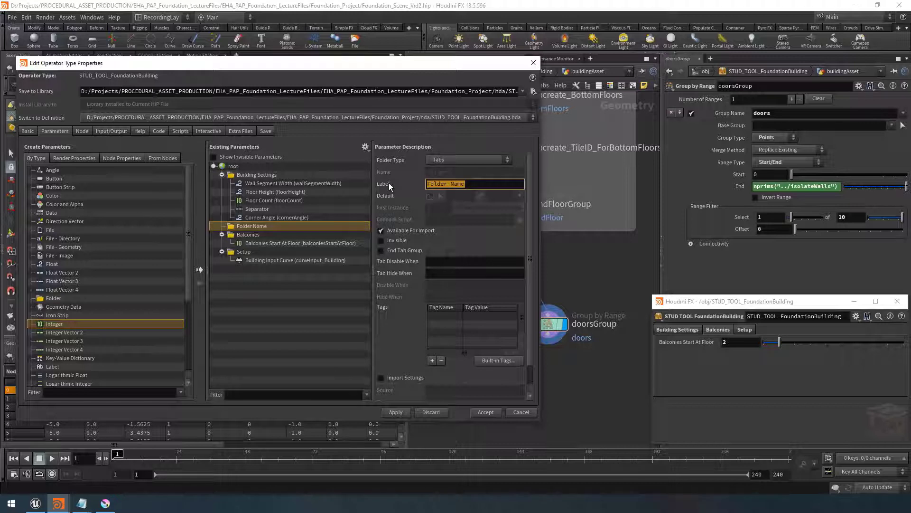
{"action": "type", "text": "Doors And Windows"}
{"action": "key", "text": "Return"}
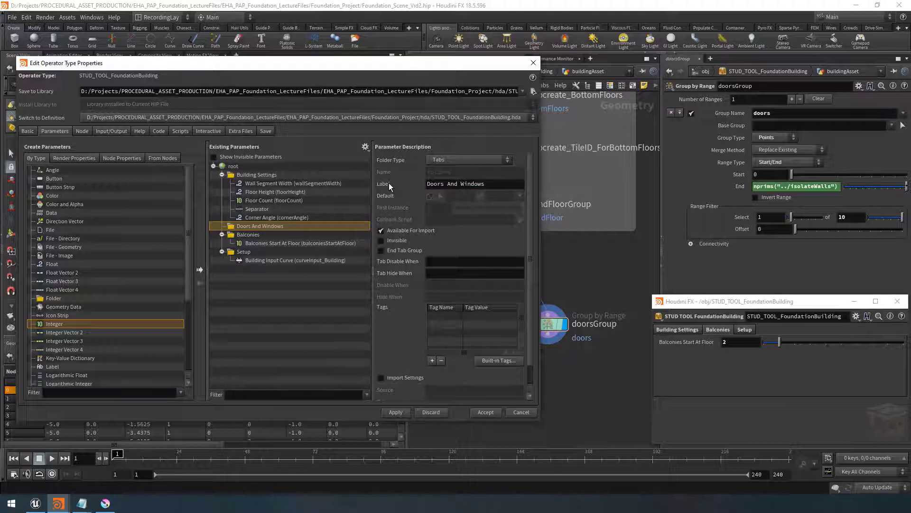
Promote the range Select parameter into the Doors And Windows folder as doorCount, labelled Door Count, with range minimum 1
{"action": "middle_click_drag", "start_coordinate": [598, 273], "coordinate": [616, 269]}
{"action": "left_click_drag", "start_coordinate": [631, 260], "coordinate": [564, 346]}
{"action": "middle_click_drag", "start_coordinate": [594, 340], "coordinate": [578, 341]}
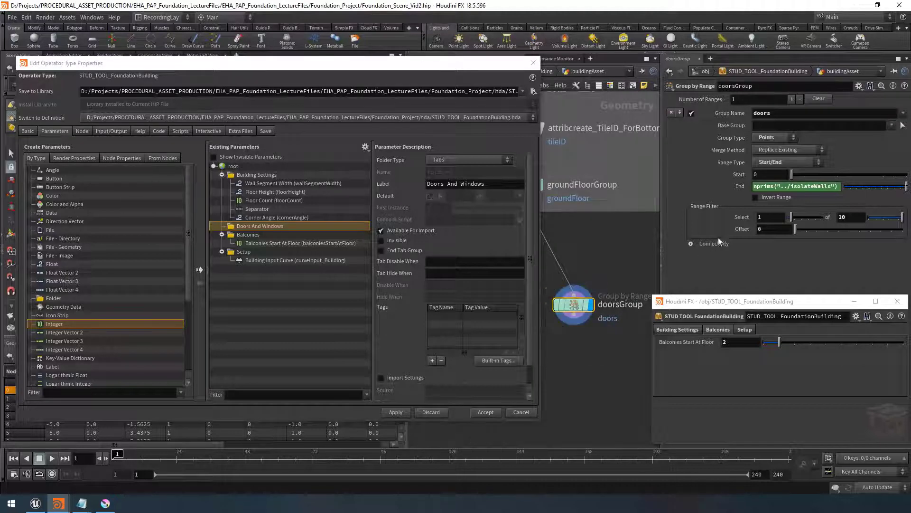
{"action": "left_click_drag", "start_coordinate": [745, 222], "coordinate": [275, 223]}
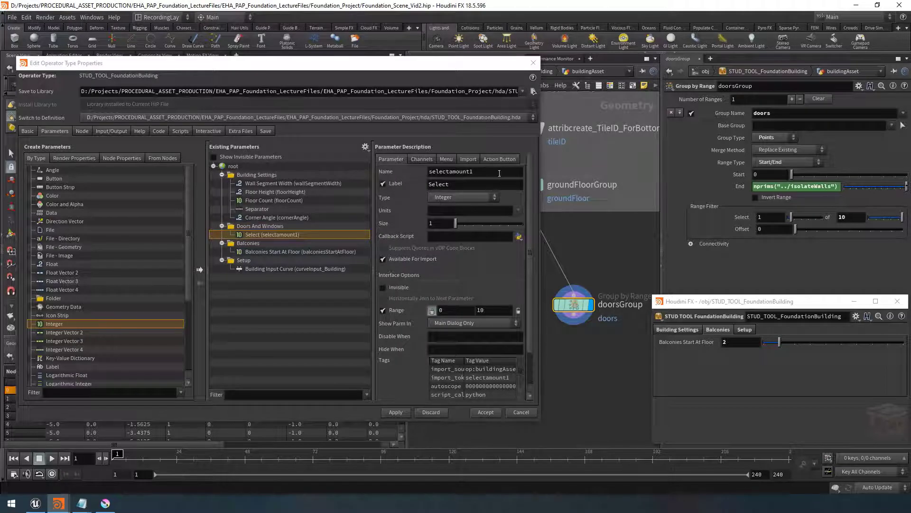
{"action": "type", "text": "doorCount"}
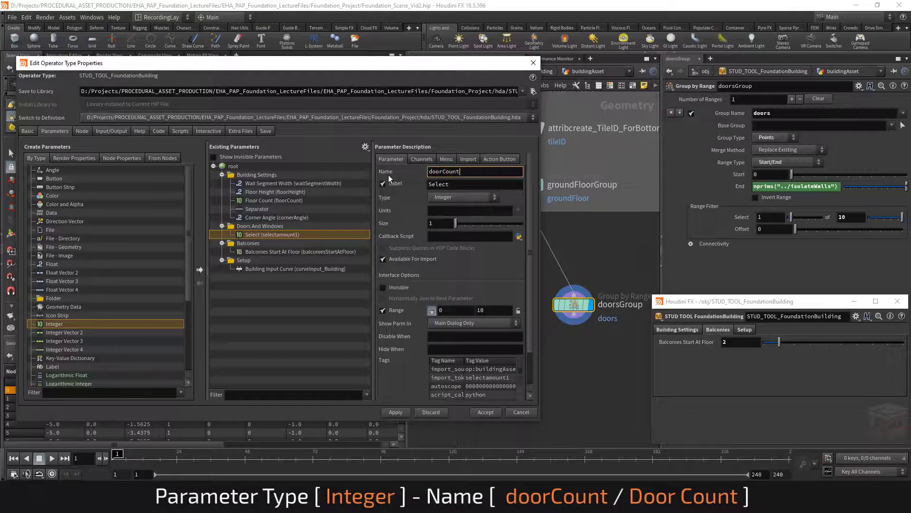
{"action": "key", "text": "Tab"}
{"action": "type", "text": "D"}
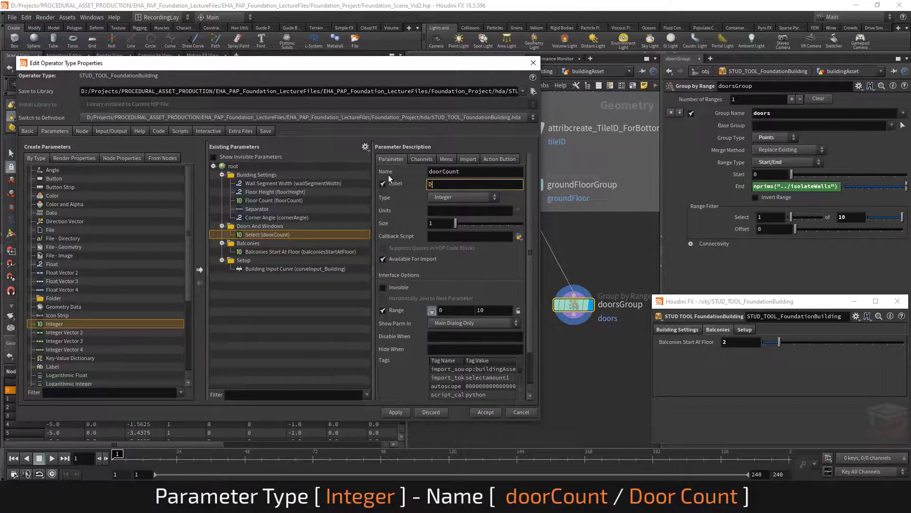
{"action": "type", "text": "oor Count"}
{"action": "key", "text": "Return"}
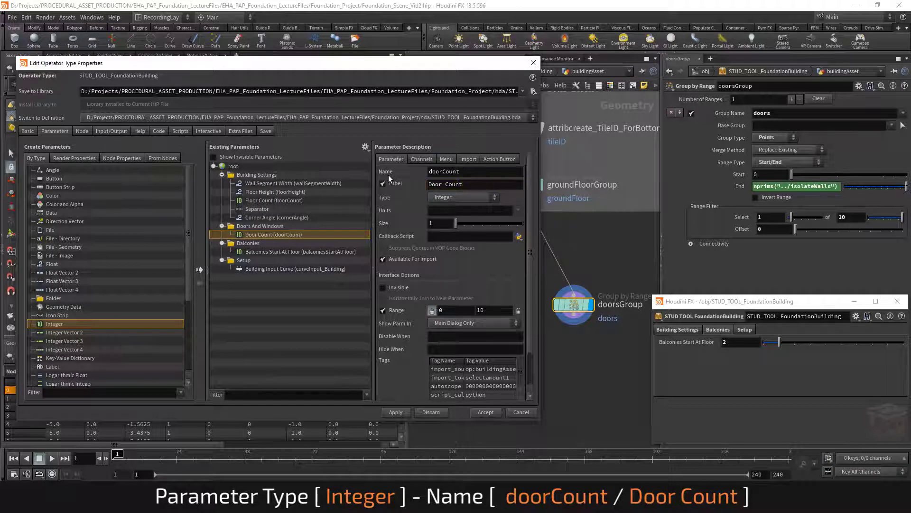
{"action": "left_click", "coordinate": [444, 311]}
{"action": "type", "text": "1"}
{"action": "key", "text": "Return"}
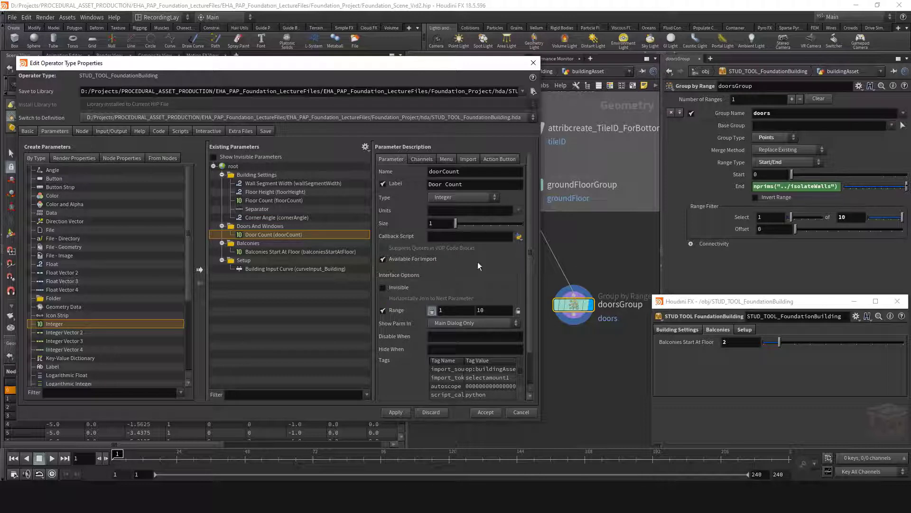
Promote the range total parameter into the folder as doorInterval, labelled Door Interval
{"action": "left_click_drag", "start_coordinate": [825, 218], "coordinate": [267, 226]}
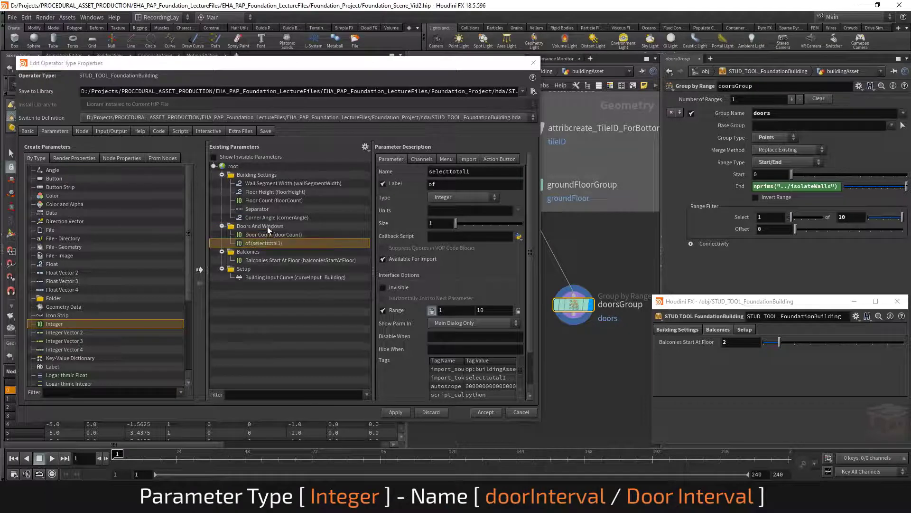
{"action": "double_click", "coordinate": [472, 186]}
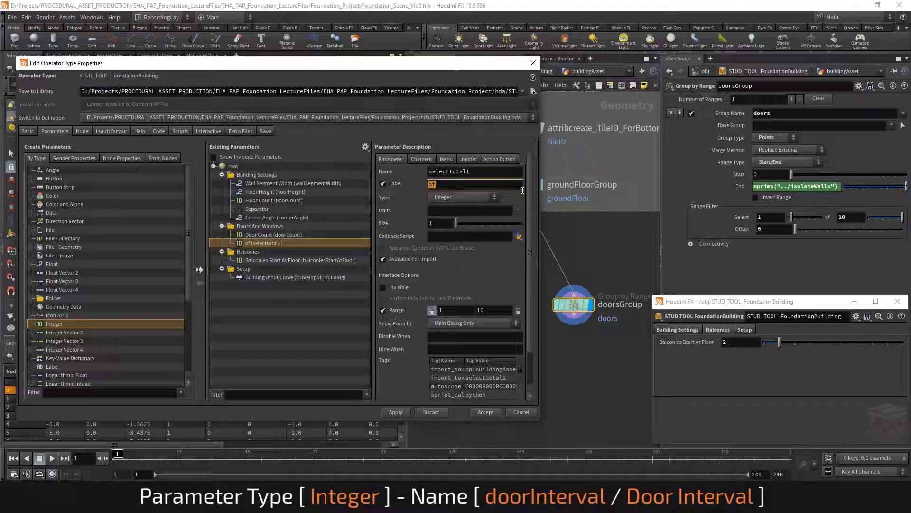
{"action": "type", "text": "Door Interval"}
{"action": "key", "text": "Return"}
{"action": "double_click", "coordinate": [450, 173]}
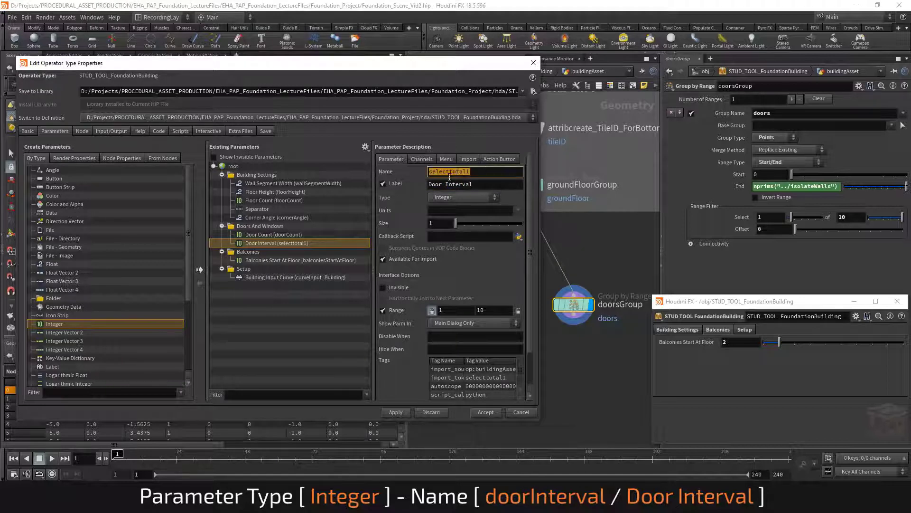
{"action": "type", "text": "doorInterval"}
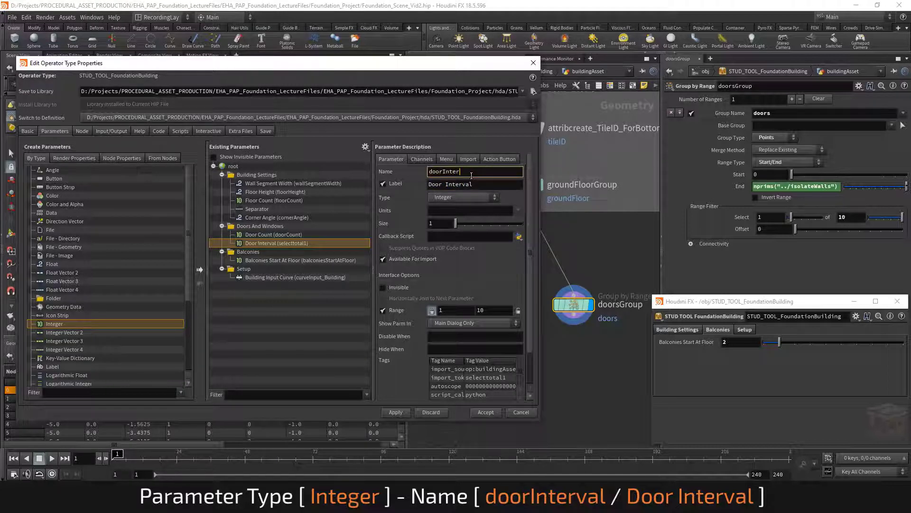
{"action": "key", "text": "Return"}
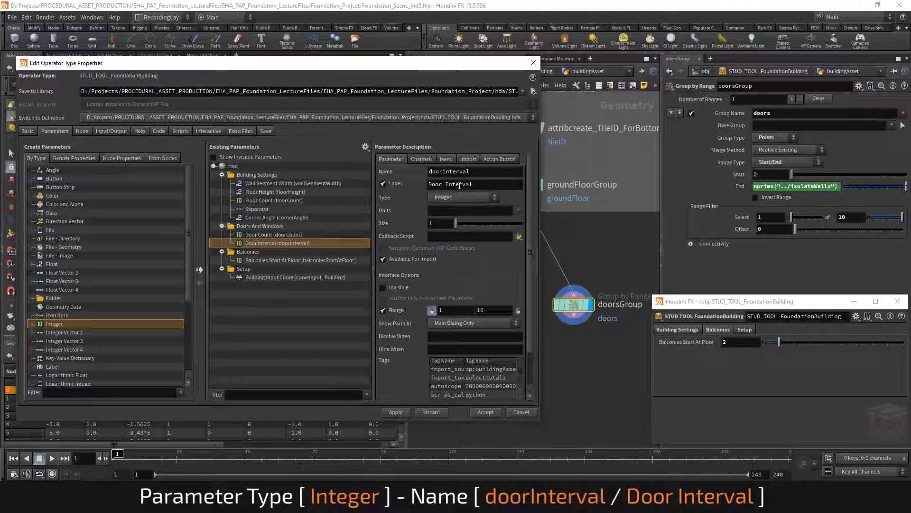
{"action": "left_click", "coordinate": [421, 160]}
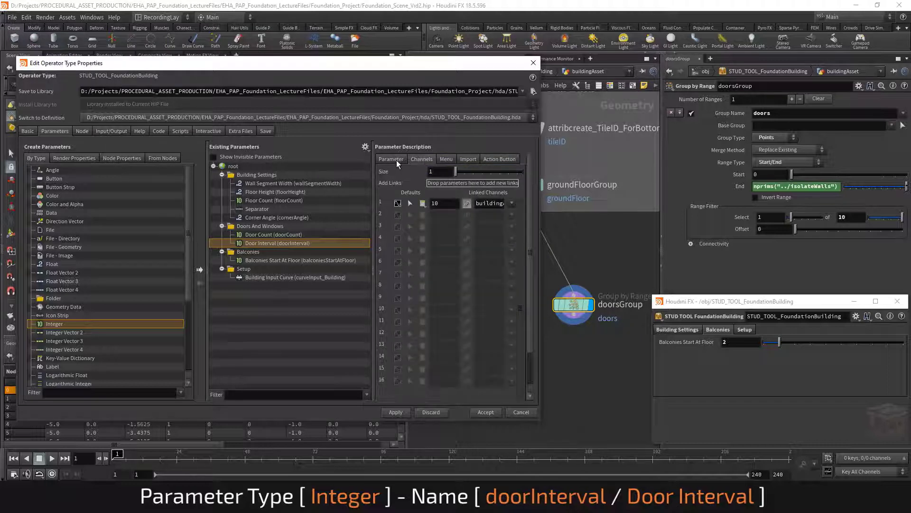
{"action": "left_click", "coordinate": [395, 160]}
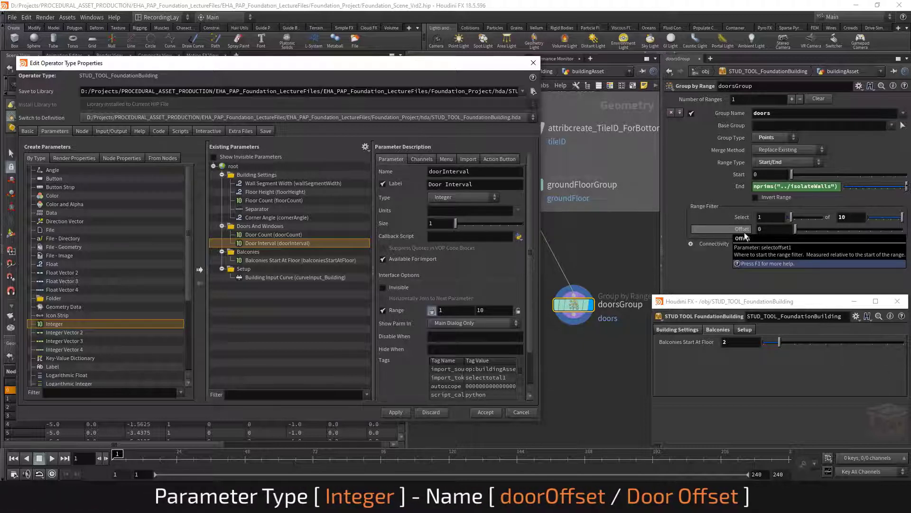
Promote the range Offset parameter into the folder as doorOffset, labelled Door Offset
{"action": "left_click_drag", "start_coordinate": [446, 232], "coordinate": [304, 242]}
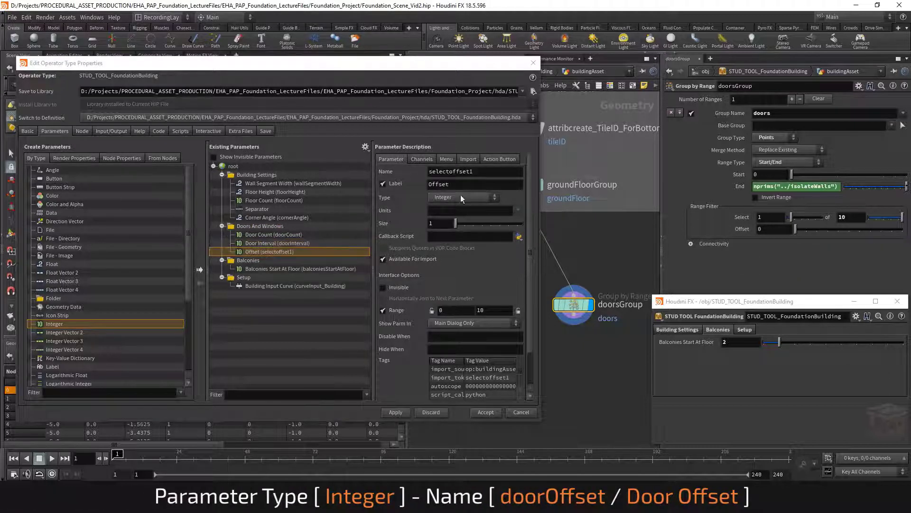
{"action": "left_click", "coordinate": [472, 184]}
{"action": "left_click_drag", "start_coordinate": [472, 184], "coordinate": [382, 191]}
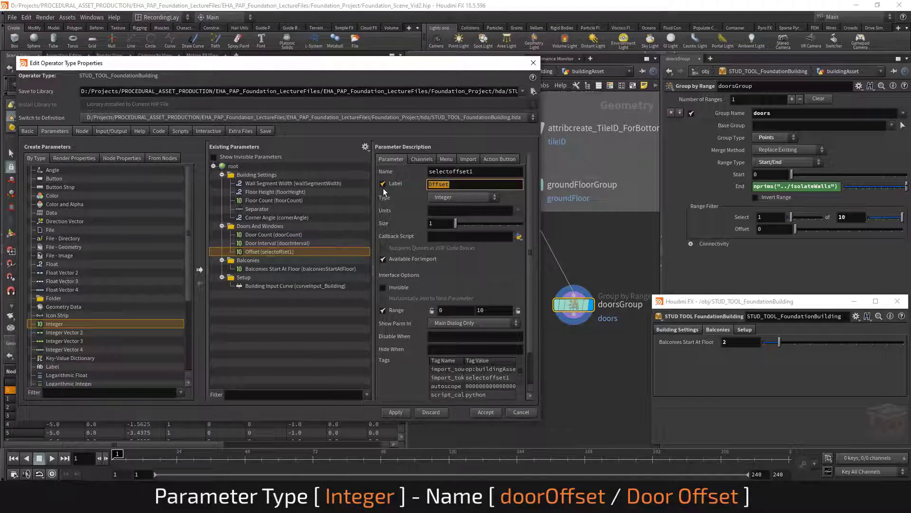
{"action": "type", "text": "Door Offset"}
{"action": "key", "text": "Return"}
{"action": "left_click_drag", "start_coordinate": [465, 174], "coordinate": [414, 175]}
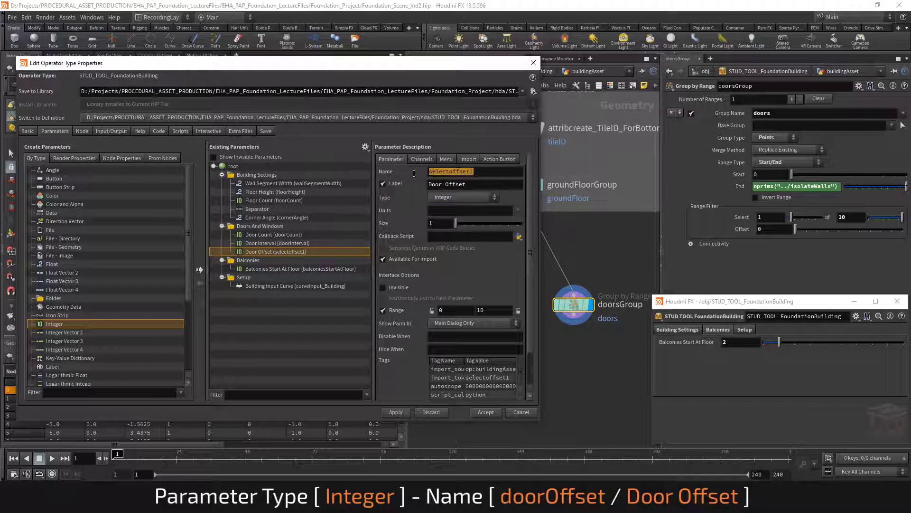
{"action": "type", "text": "doorOffset"}
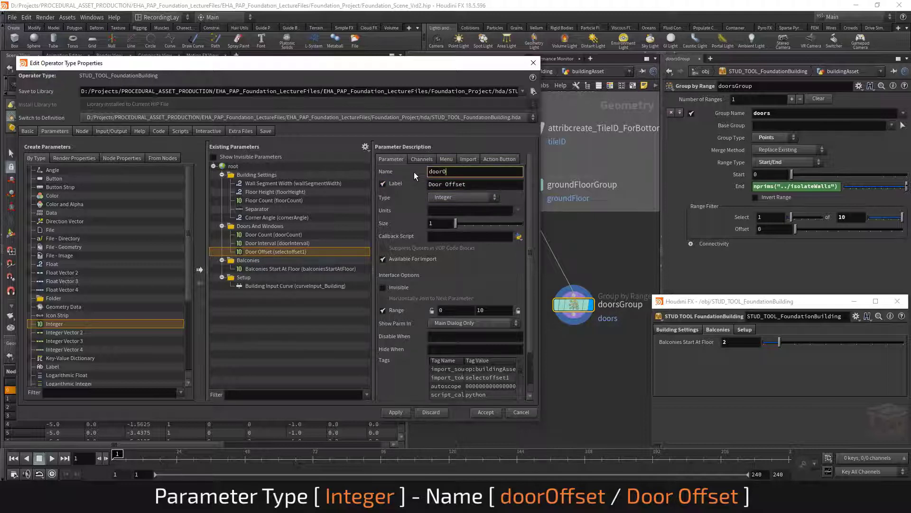
{"action": "key", "text": "Return"}
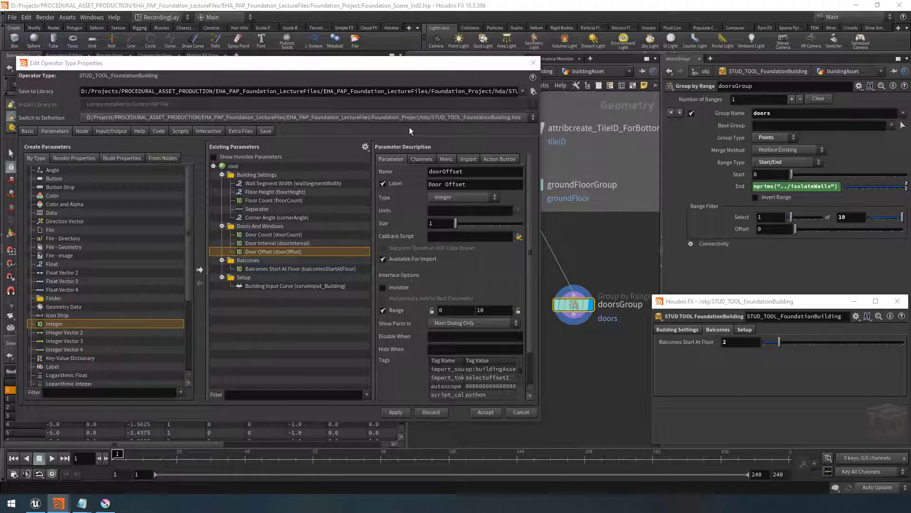
{"action": "left_click", "coordinate": [416, 159]}
{"action": "left_click", "coordinate": [397, 160]}
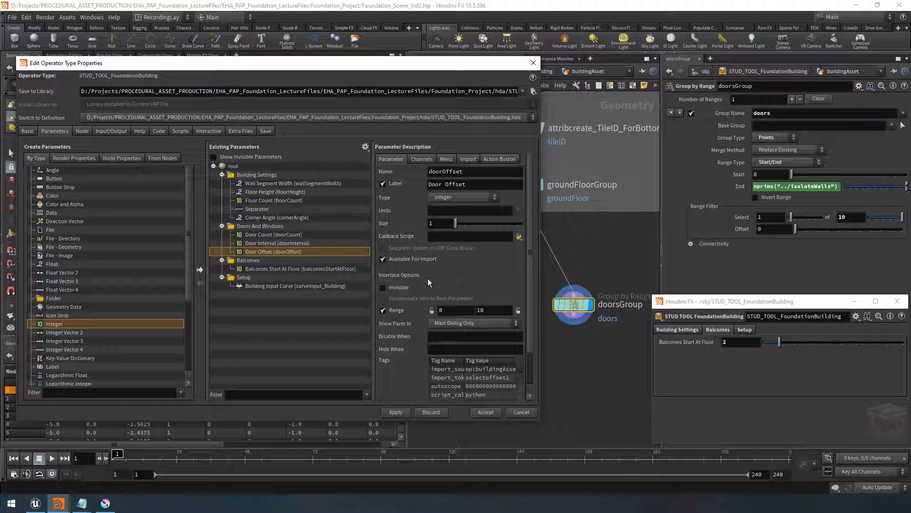
Accept the edits to the asset's parameter interface and close the type properties
{"action": "left_click", "coordinate": [493, 412]}
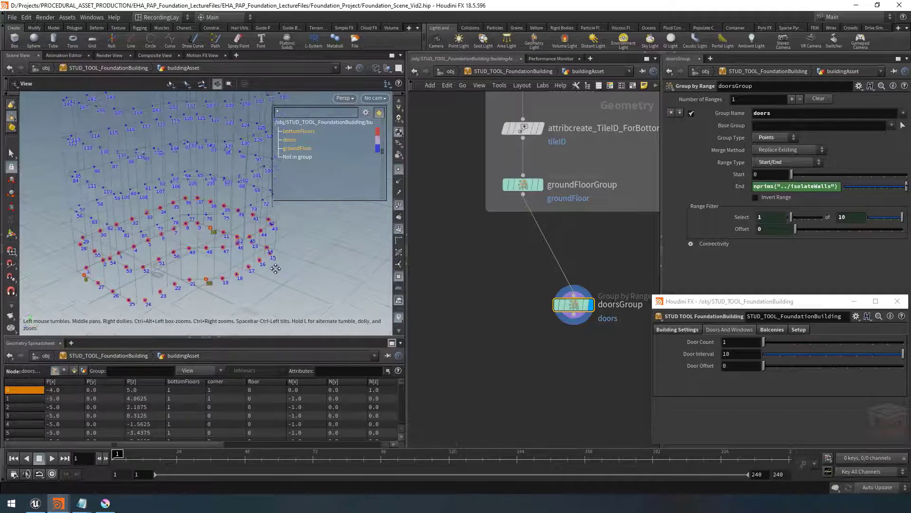
{"action": "mouse_move", "coordinate": [764, 342]}
{"action": "left_mouse_down"}
{"action": "mouse_move", "coordinate": [855, 343]}
{"action": "mouse_move", "coordinate": [762, 343]}
{"action": "left_mouse_up"}
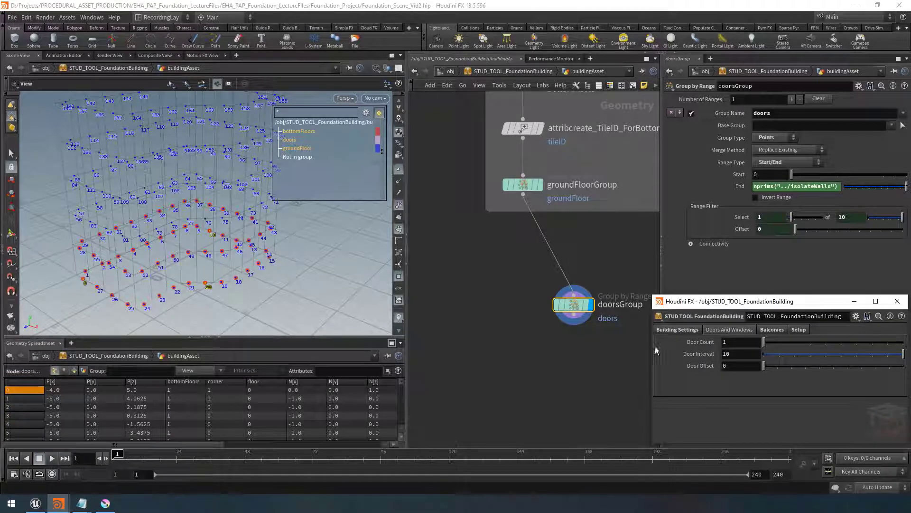
{"action": "scroll", "coordinate": [546, 380], "scroll_direction": "down", "scroll_amount": 5}
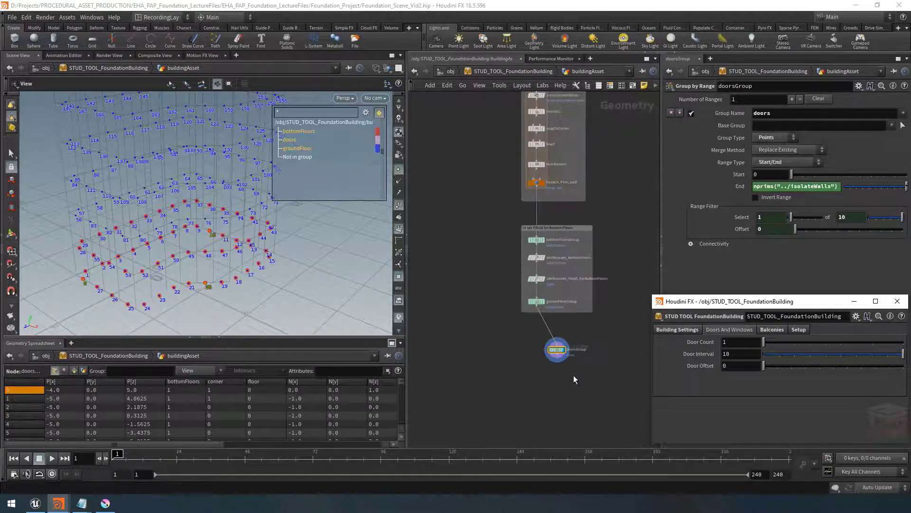
{"action": "middle_click_drag", "start_coordinate": [543, 363], "coordinate": [543, 357]}
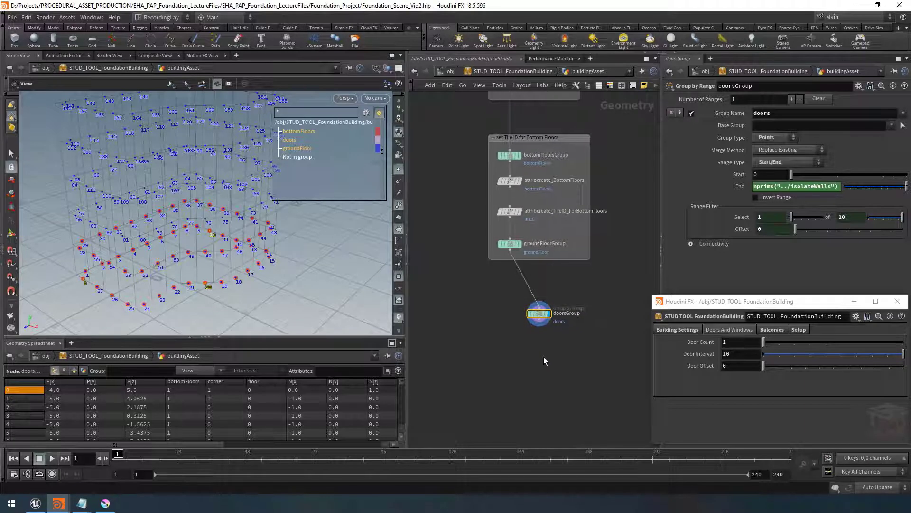
{"action": "middle_click_drag", "start_coordinate": [570, 279], "coordinate": [566, 281]}
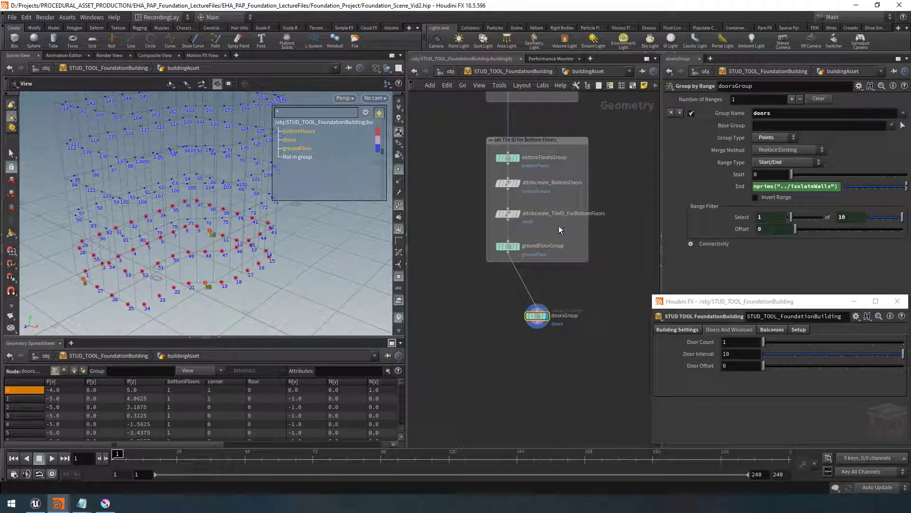
Copy the bottom-floors tileID attribute node and paste it below doorsGroup, wiring it to doorsGroup's output and displaying it
{"action": "left_click", "coordinate": [509, 216]}
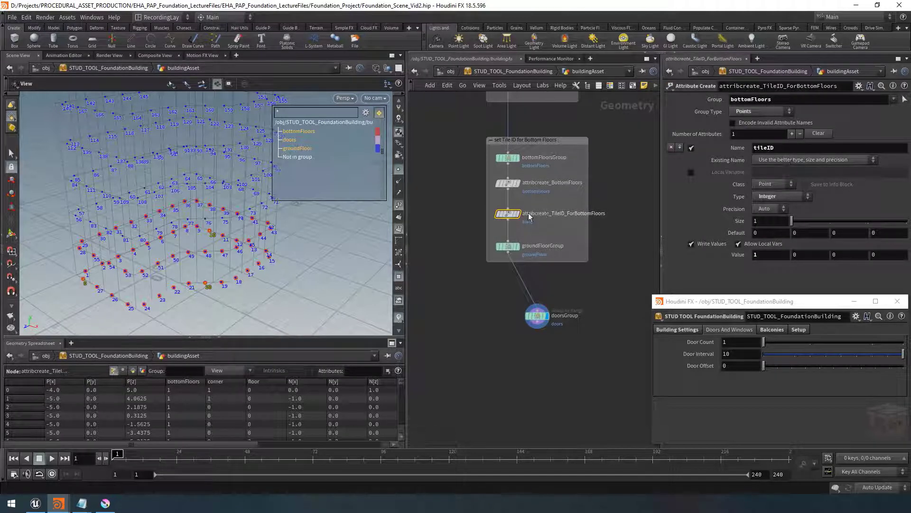
{"action": "key", "text": "ctrl+c"}
{"action": "middle_click_drag", "start_coordinate": [537, 377], "coordinate": [530, 358]}
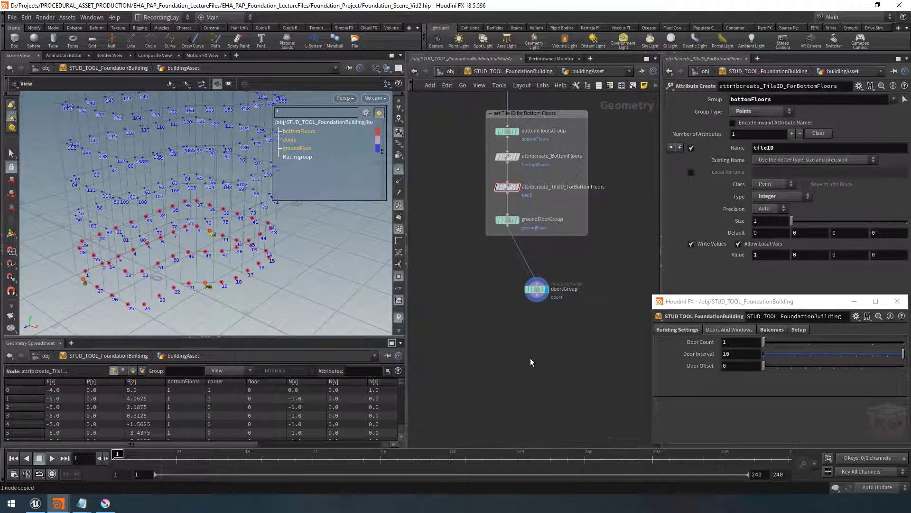
{"action": "key", "text": "ctrl+v"}
{"action": "left_click", "coordinate": [539, 300]}
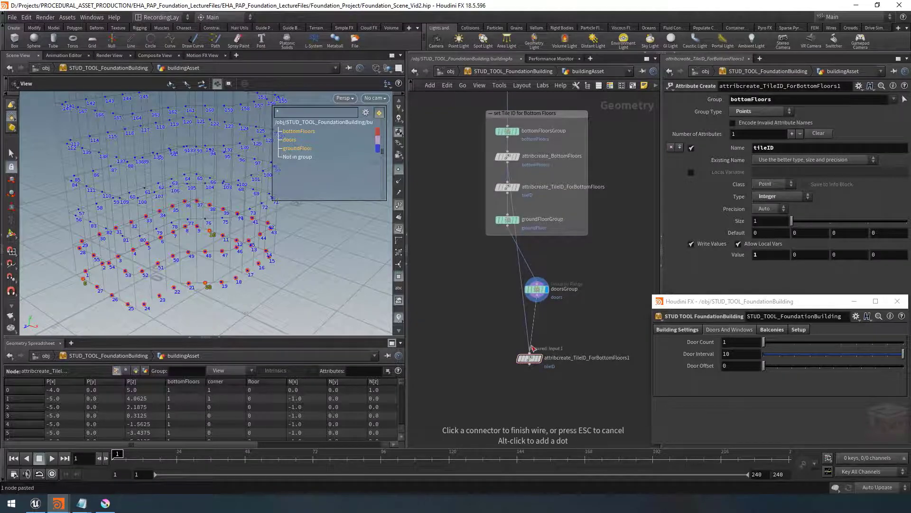
{"action": "left_click", "coordinate": [529, 353]}
{"action": "left_click_drag", "start_coordinate": [538, 365], "coordinate": [545, 331]}
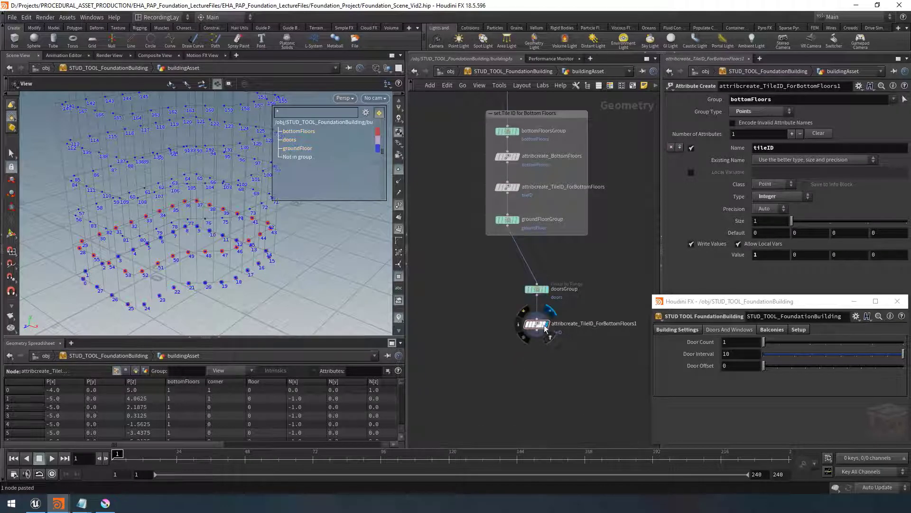
{"action": "left_click", "coordinate": [546, 325]}
Set the copied node's group to doors and its tileID value to 2
{"action": "left_click_drag", "start_coordinate": [789, 100], "coordinate": [703, 101]}
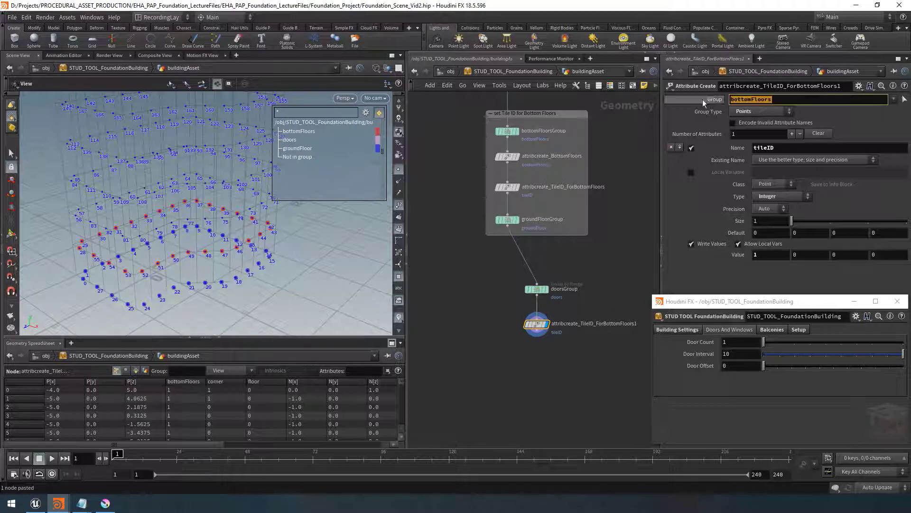
{"action": "left_click", "coordinate": [894, 99]}
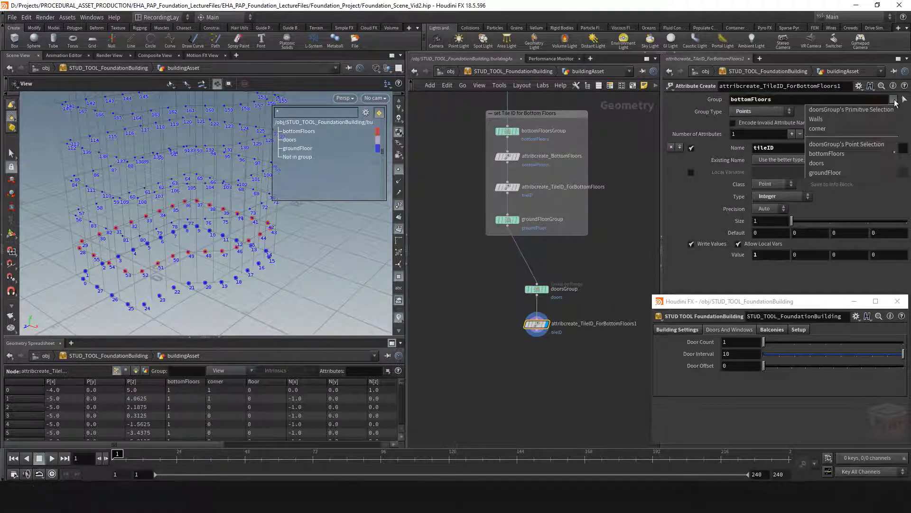
{"action": "left_click", "coordinate": [817, 163]}
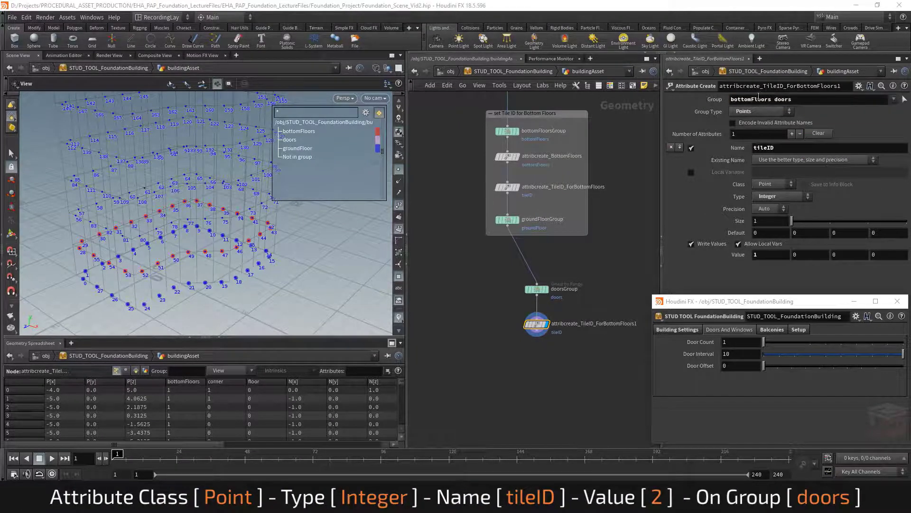
{"action": "left_click_drag", "start_coordinate": [774, 100], "coordinate": [724, 103]}
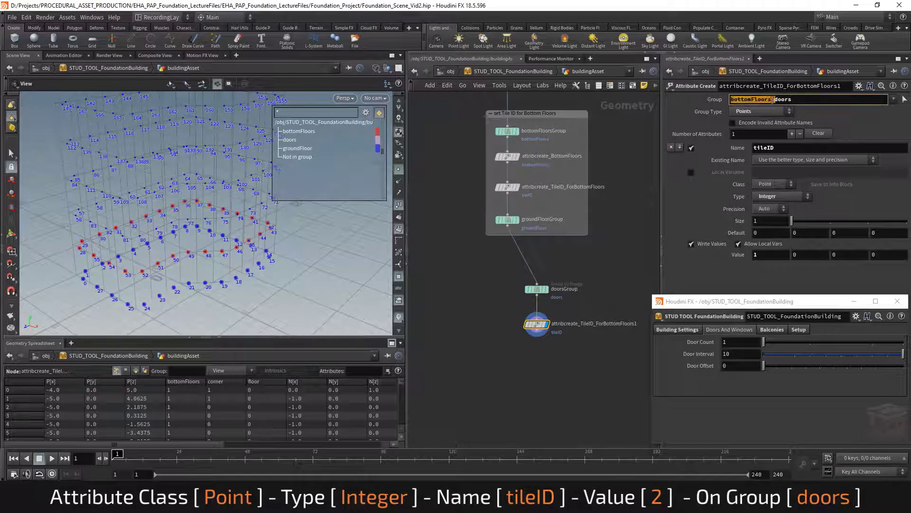
{"action": "key", "text": "BackSpace"}
{"action": "key", "text": "Return"}
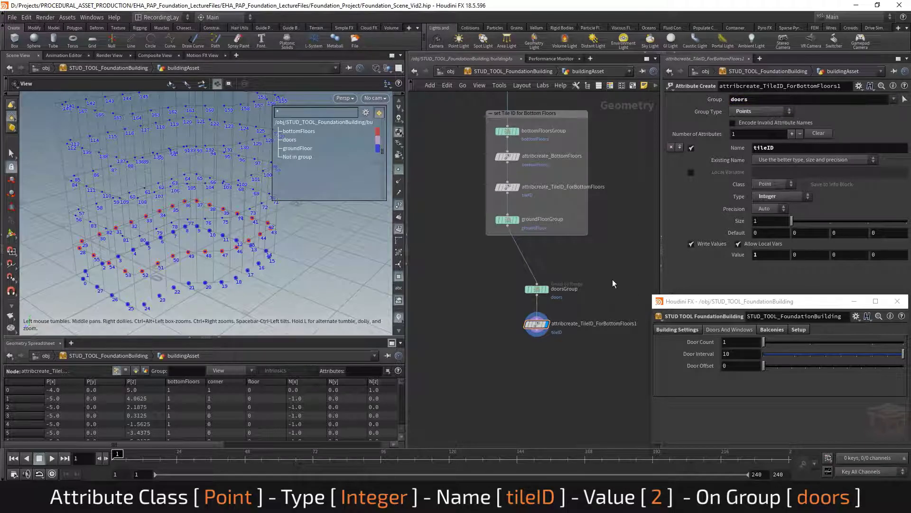
{"action": "left_click", "coordinate": [765, 255]}
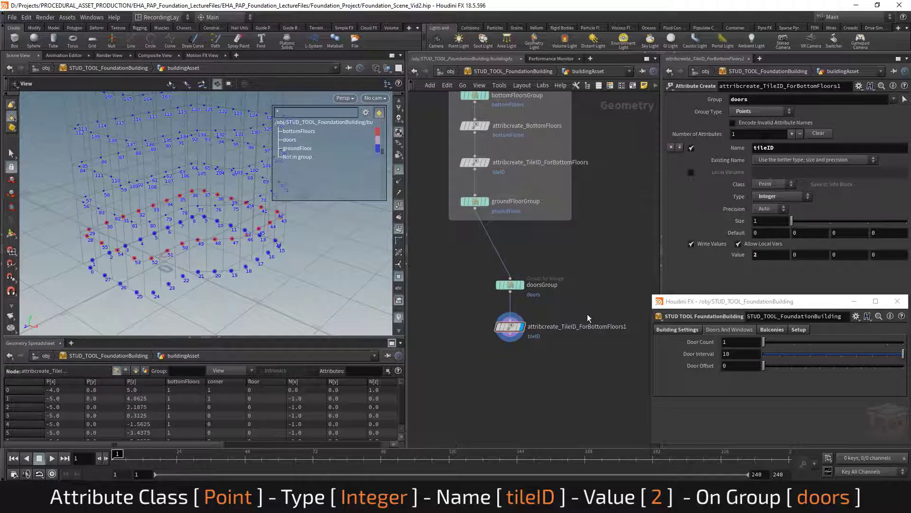
Rename the copied node attribcreate_TileID_Doors
{"action": "double_click", "coordinate": [580, 326]}
{"action": "left_click_drag", "start_coordinate": [581, 326], "coordinate": [635, 333]}
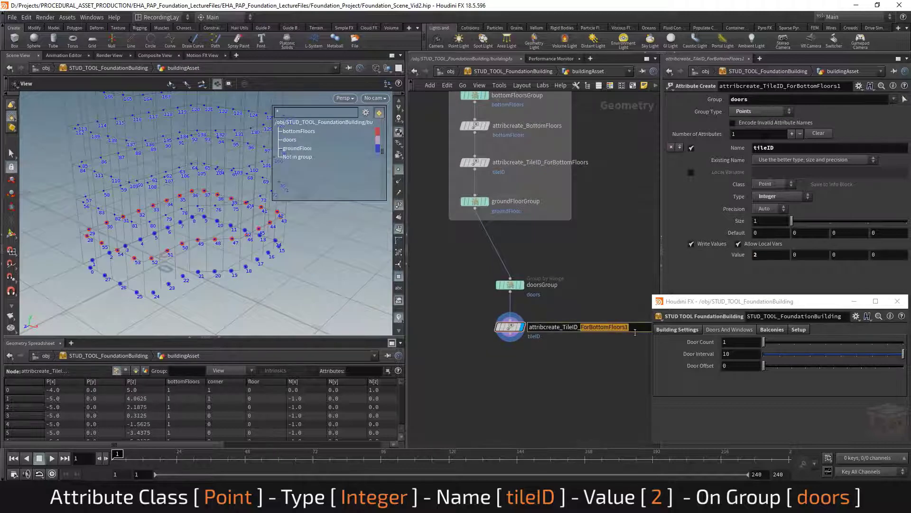
{"action": "type", "text": "Do"}
{"action": "key", "text": "Return"}
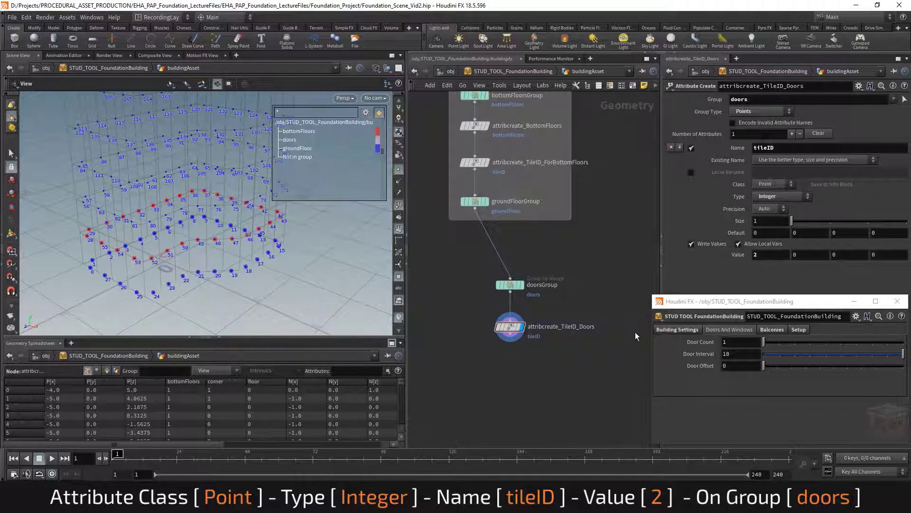
Open the new node's info to check its attributes and groups
{"action": "middle_click_drag", "start_coordinate": [591, 286], "coordinate": [595, 287]}
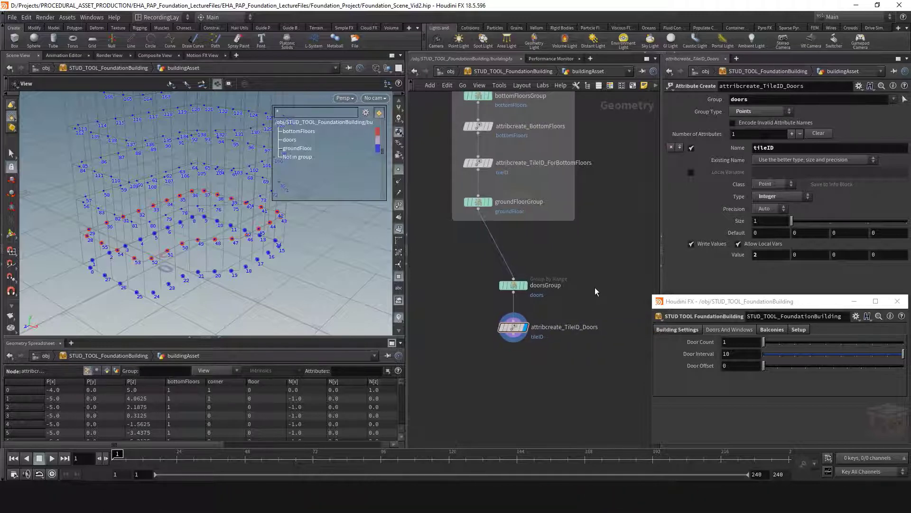
{"action": "left_click", "coordinate": [492, 329]}
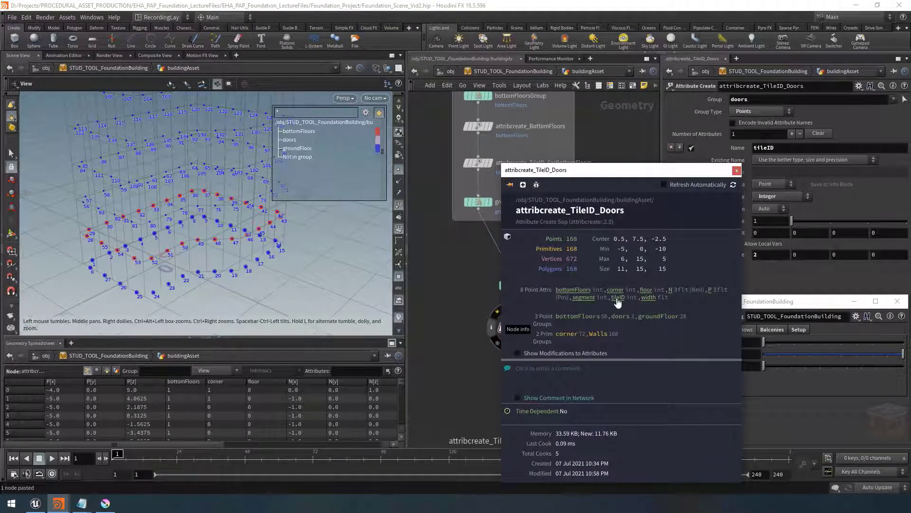
{"action": "left_click", "coordinate": [736, 170]}
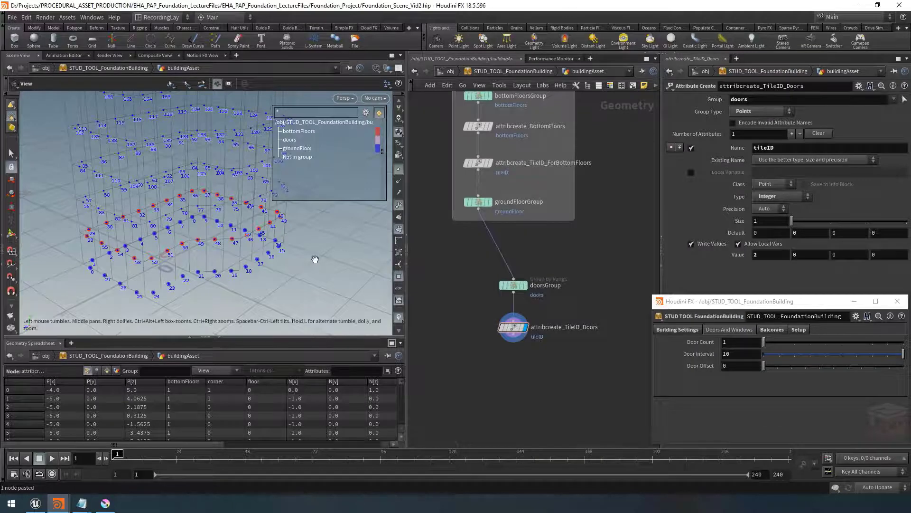
Change the tileID scene visualizer's type to Marker in the viewport display options
{"action": "key", "text": "d"}
{"action": "left_click", "coordinate": [169, 168]}
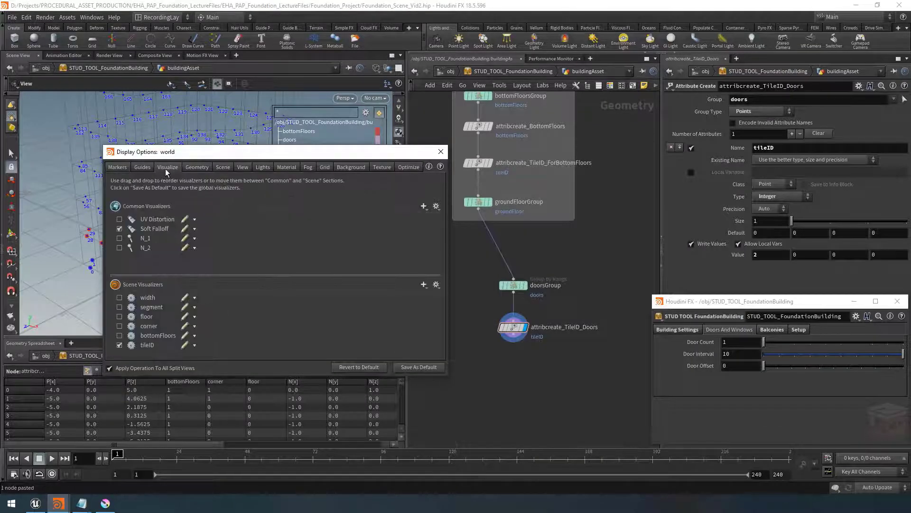
{"action": "left_click", "coordinate": [185, 346]}
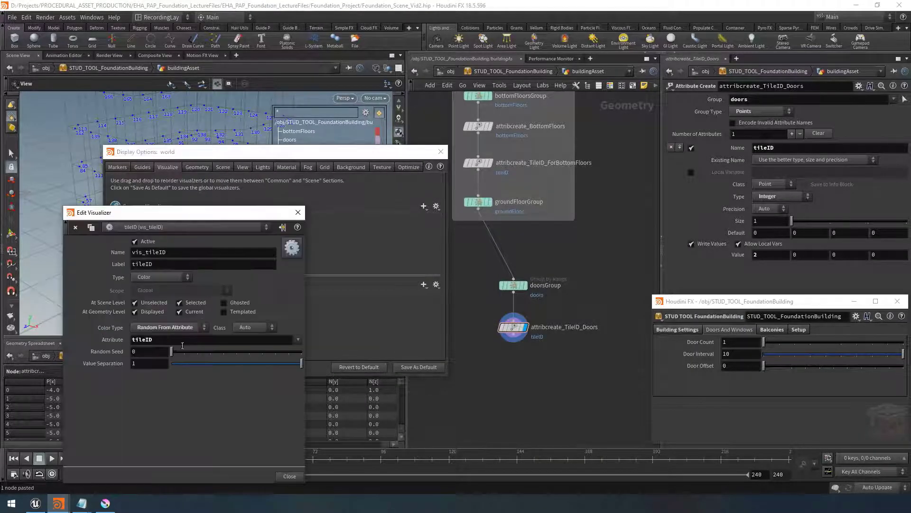
{"action": "left_click", "coordinate": [160, 278]}
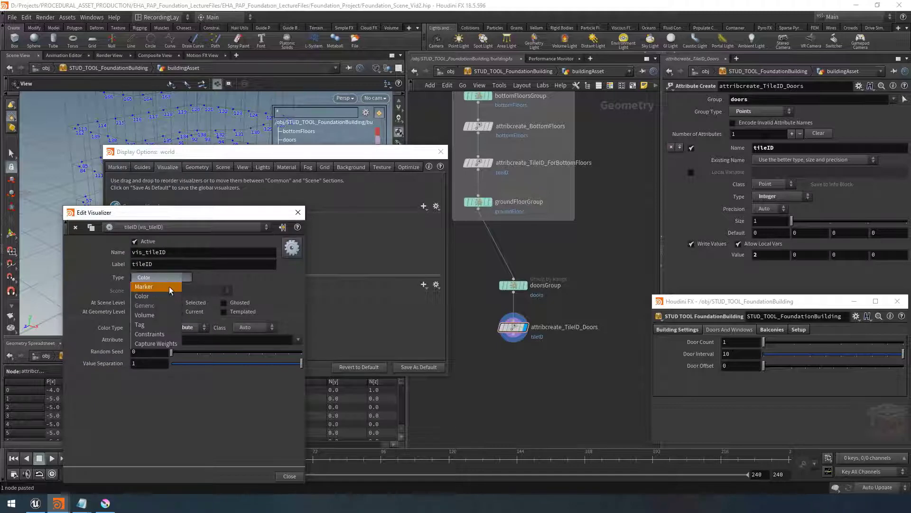
{"action": "left_click", "coordinate": [165, 286]}
{"action": "left_click", "coordinate": [299, 212]}
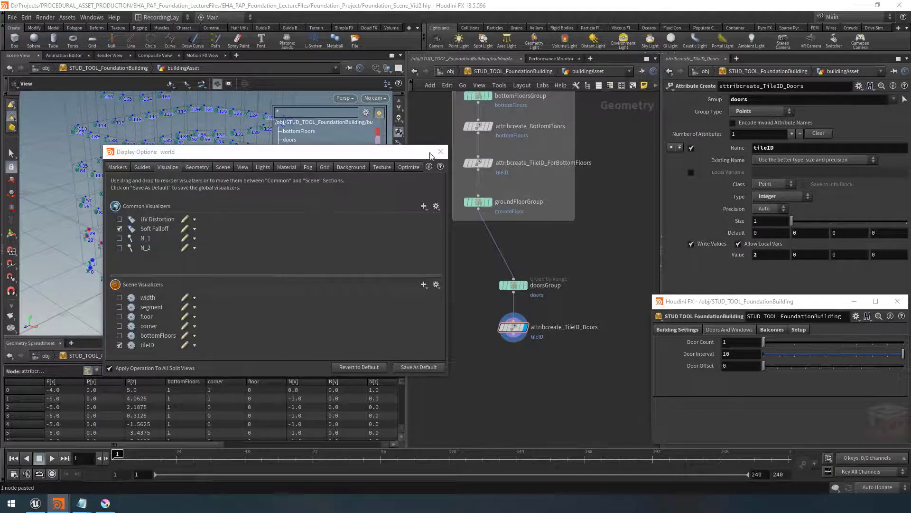
Set the tileID marker's font size to Large and its text colour to yellow, then close the display options
{"action": "left_click_drag", "start_coordinate": [416, 154], "coordinate": [693, 141]}
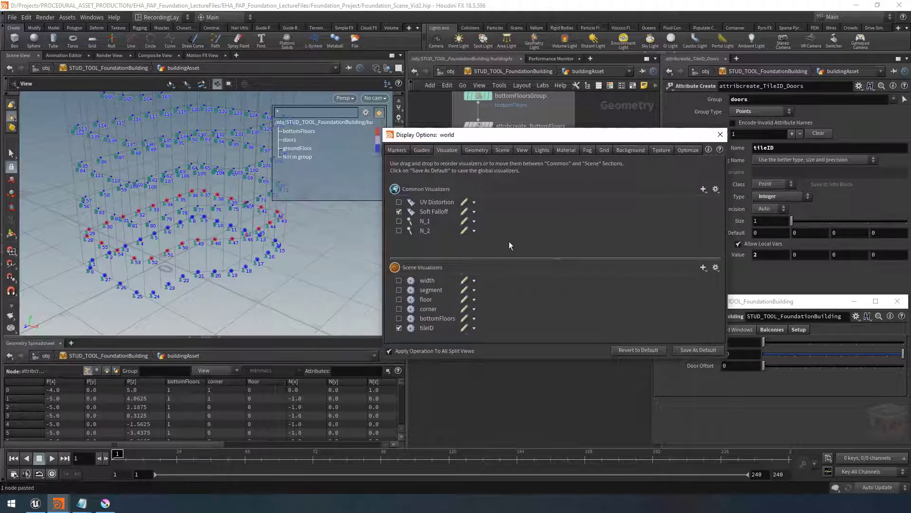
{"action": "left_click", "coordinate": [465, 328]}
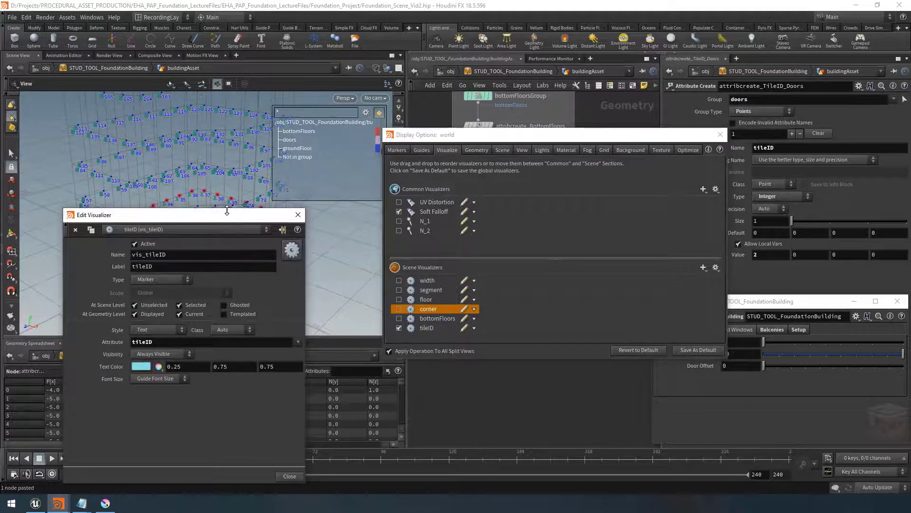
{"action": "left_click_drag", "start_coordinate": [226, 211], "coordinate": [591, 192]}
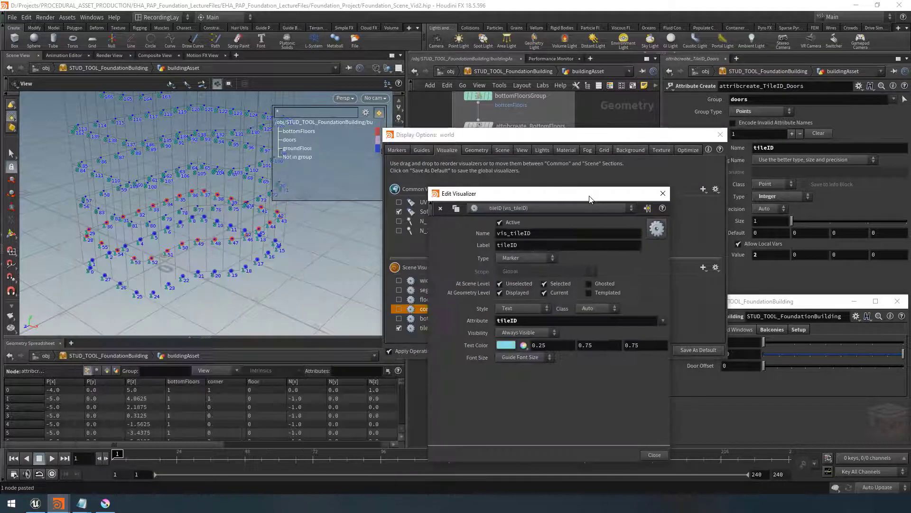
{"action": "left_click", "coordinate": [532, 360]}
{"action": "left_click", "coordinate": [517, 392]}
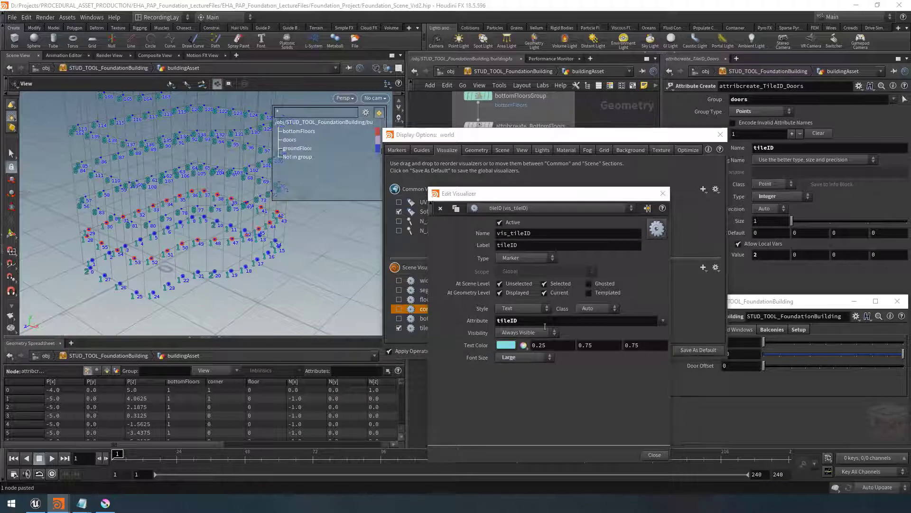
{"action": "left_click", "coordinate": [506, 345]}
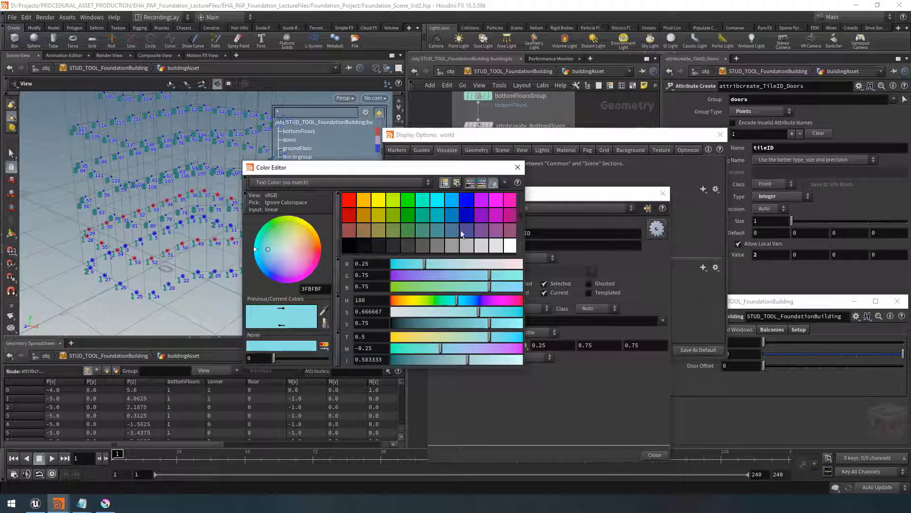
{"action": "left_click", "coordinate": [351, 203]}
{"action": "left_click", "coordinate": [380, 202]}
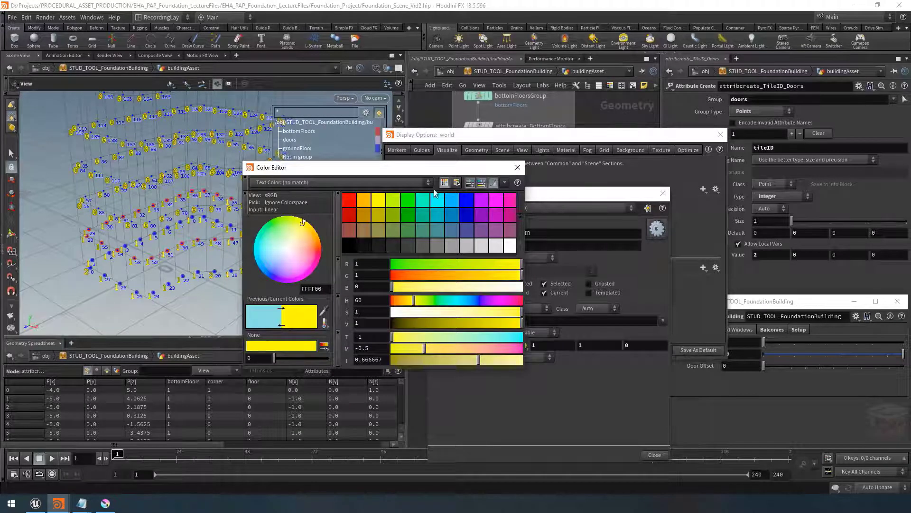
{"action": "left_click", "coordinate": [518, 167]}
{"action": "left_click", "coordinate": [663, 193]}
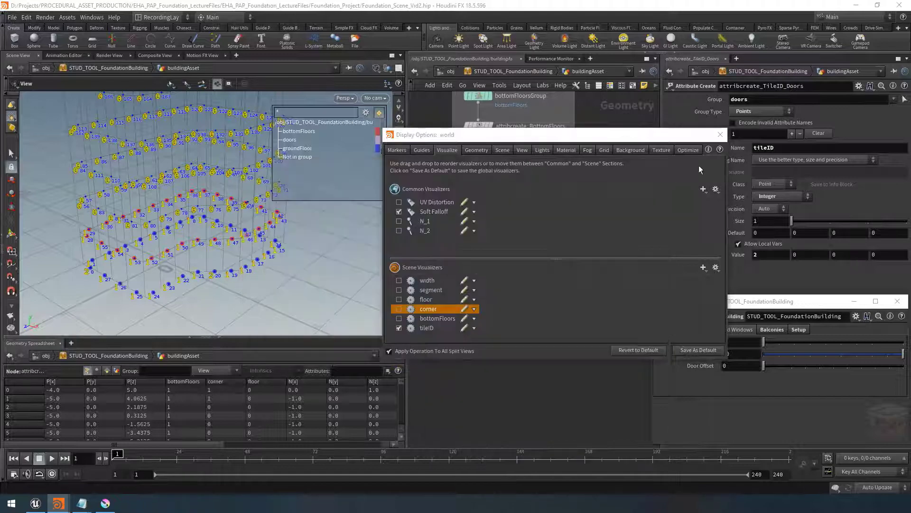
{"action": "left_click", "coordinate": [720, 135]}
Examine the tileID markers across the building's floors from several angles
{"action": "left_click_drag", "start_coordinate": [224, 246], "coordinate": [216, 274]}
{"action": "right_click_drag", "start_coordinate": [217, 274], "coordinate": [199, 248]}
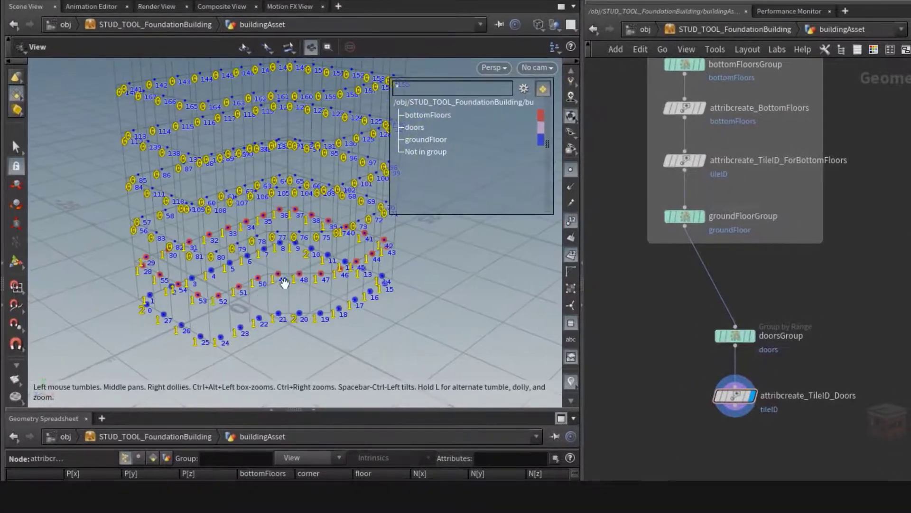
{"action": "middle_click_drag", "start_coordinate": [285, 283], "coordinate": [268, 303]}
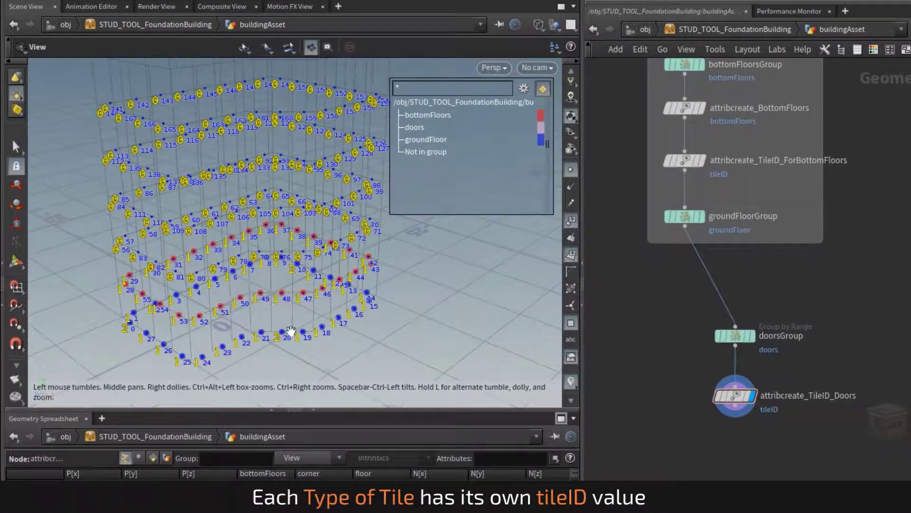
{"action": "middle_click_drag", "start_coordinate": [346, 156], "coordinate": [332, 181]}
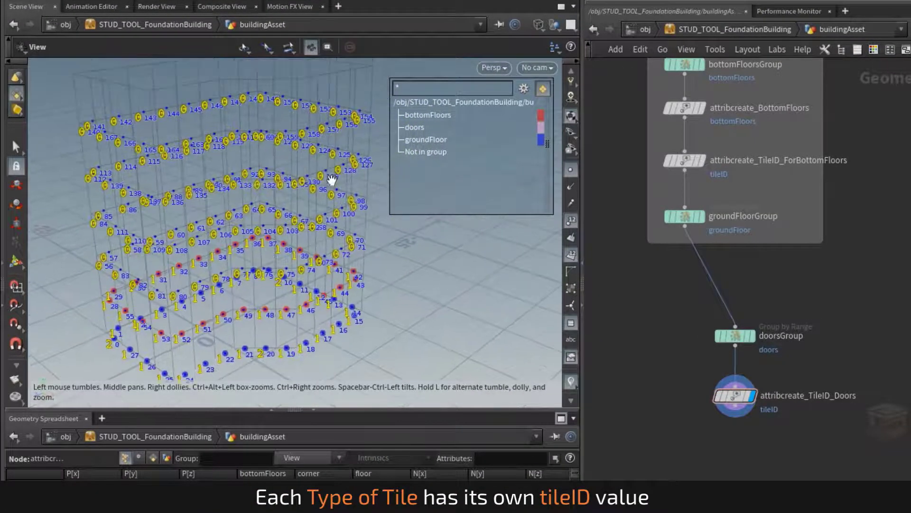
{"action": "right_click_drag", "start_coordinate": [361, 184], "coordinate": [336, 185]}
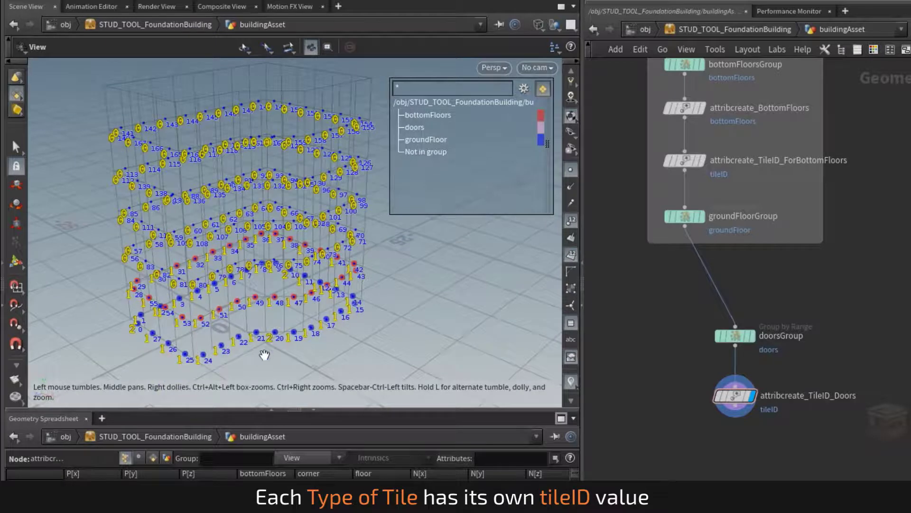
{"action": "scroll", "coordinate": [267, 350], "scroll_direction": "up", "scroll_amount": 2}
{"action": "mouse_move", "coordinate": [415, 127]}
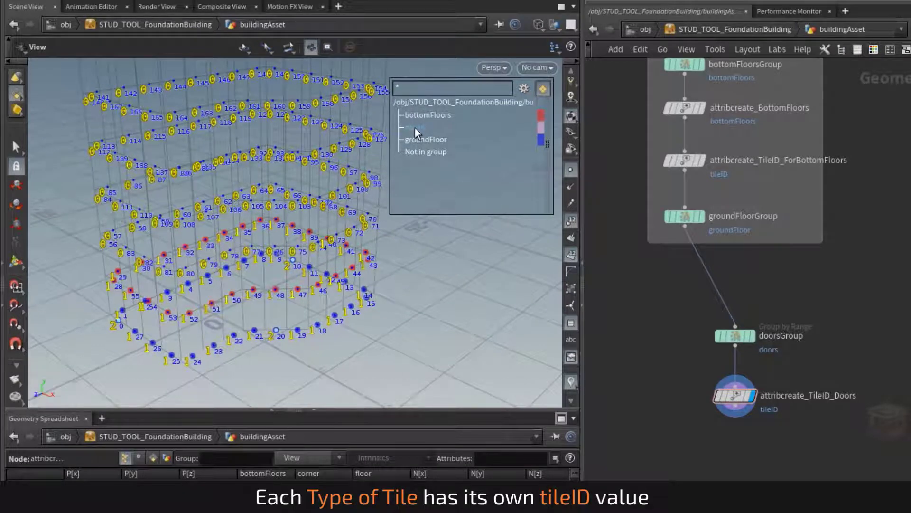
Display the bottomFloorsGroup node and inspect its bottom-floor points in the viewport with the markers hidden
{"action": "right_click_drag", "start_coordinate": [270, 346], "coordinate": [467, 316]}
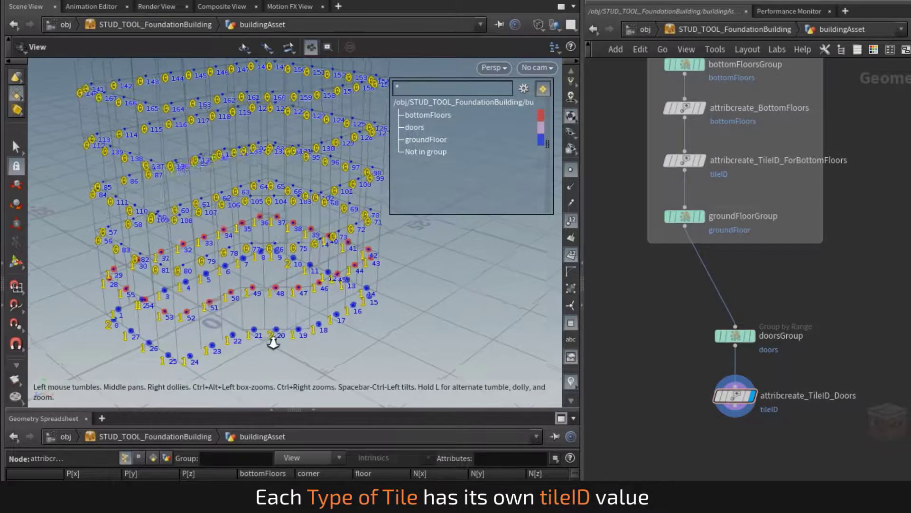
{"action": "right_click_drag", "start_coordinate": [404, 297], "coordinate": [387, 295]}
{"action": "scroll", "coordinate": [540, 293], "scroll_direction": "down", "scroll_amount": 3}
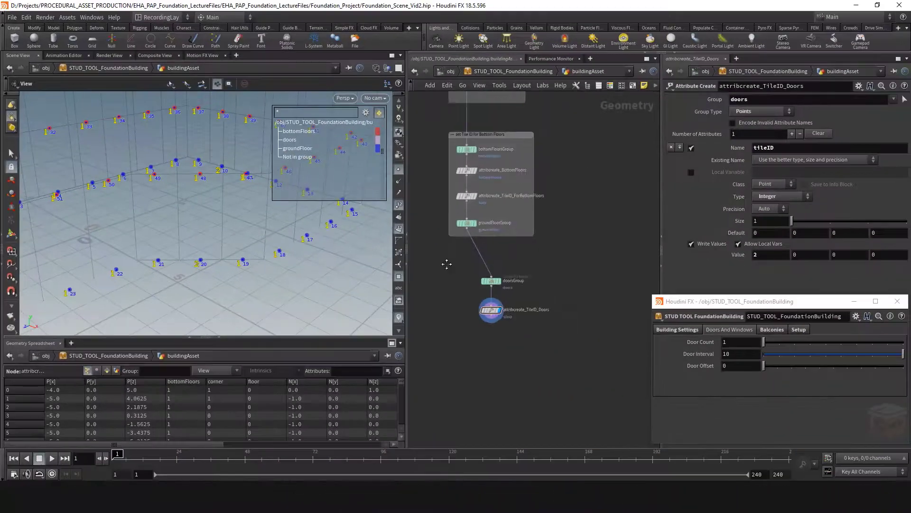
{"action": "middle_click_drag", "start_coordinate": [555, 286], "coordinate": [604, 408]}
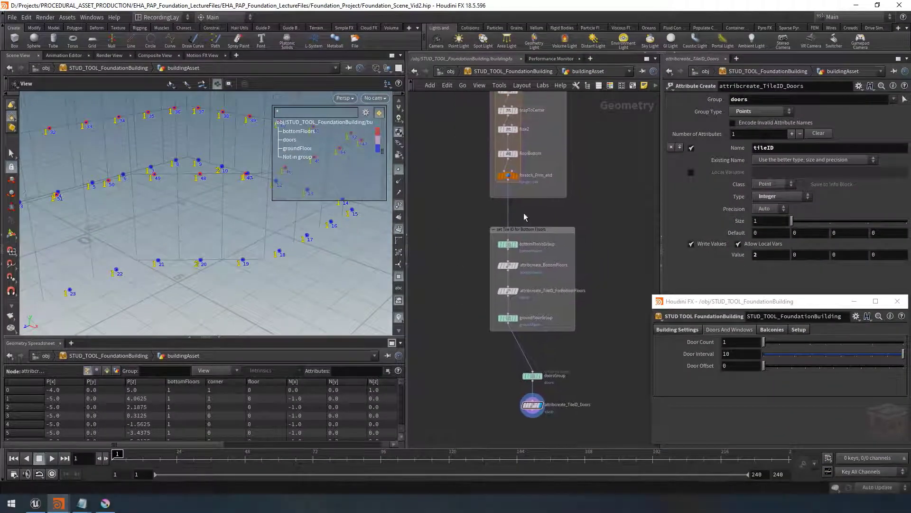
{"action": "left_click", "coordinate": [515, 244]}
{"action": "right_click_drag", "start_coordinate": [261, 249], "coordinate": [177, 255]}
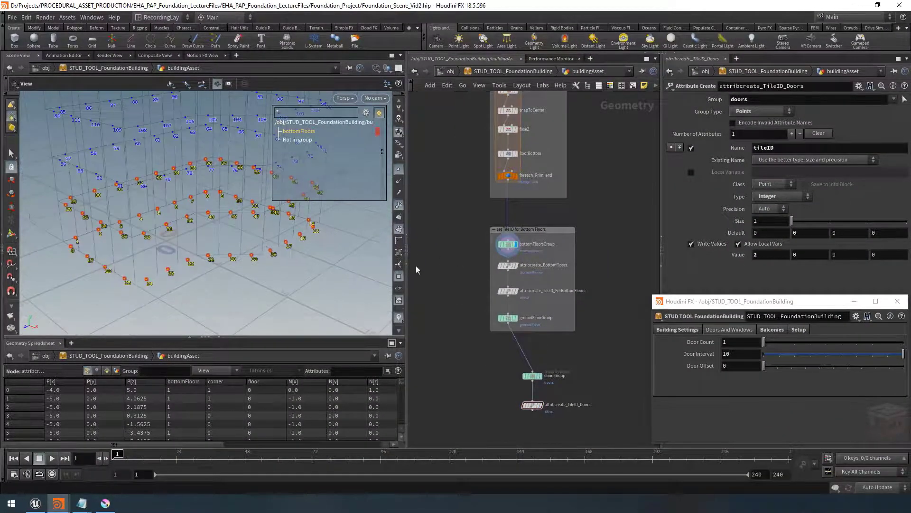
{"action": "left_click", "coordinate": [399, 229]}
{"action": "left_click", "coordinate": [400, 206]}
{"action": "left_click_drag", "start_coordinate": [279, 249], "coordinate": [280, 231]}
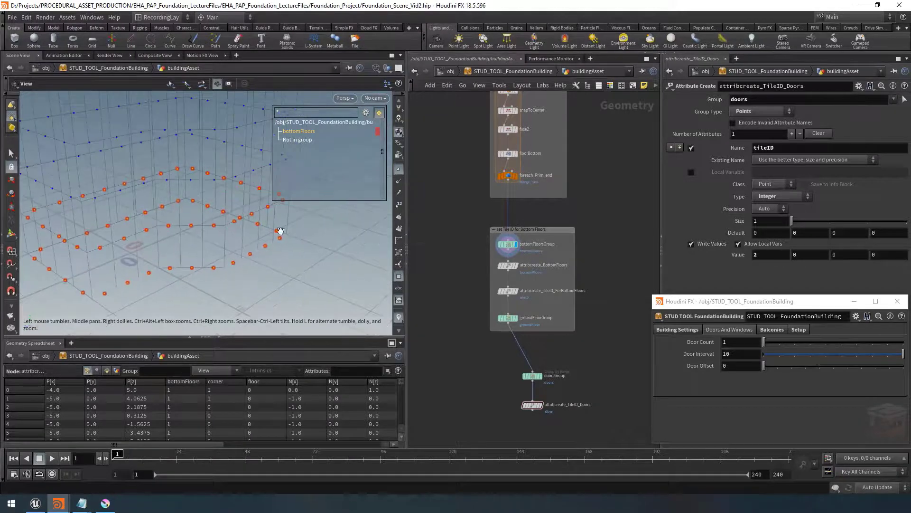
{"action": "right_click_drag", "start_coordinate": [300, 245], "coordinate": [255, 238]}
{"action": "left_click_drag", "start_coordinate": [254, 238], "coordinate": [279, 242]}
Step the display flag through the bottom-floor tile ID, doorsGroup and door tile ID nodes to compare their viewport output
{"action": "scroll", "coordinate": [517, 269], "scroll_direction": "up", "scroll_amount": 4}
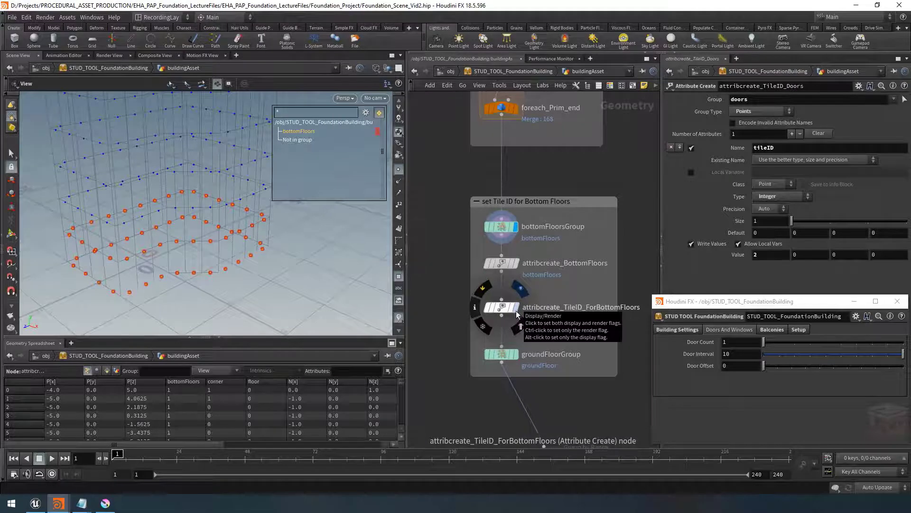
{"action": "left_click", "coordinate": [518, 312]}
{"action": "left_click", "coordinate": [500, 309]}
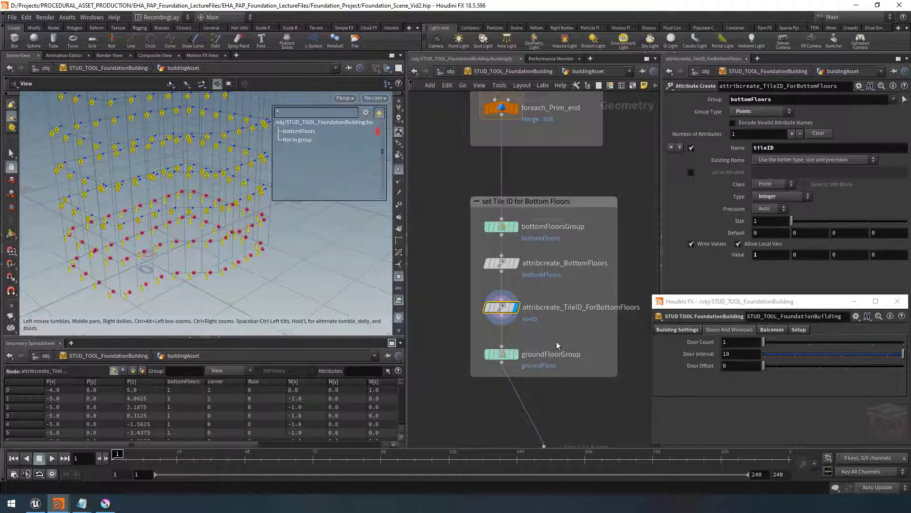
{"action": "scroll", "coordinate": [557, 341], "scroll_direction": "down", "scroll_amount": 2}
{"action": "middle_click_drag", "start_coordinate": [576, 377], "coordinate": [578, 279]}
{"action": "scroll", "coordinate": [554, 346], "scroll_direction": "up", "scroll_amount": 2}
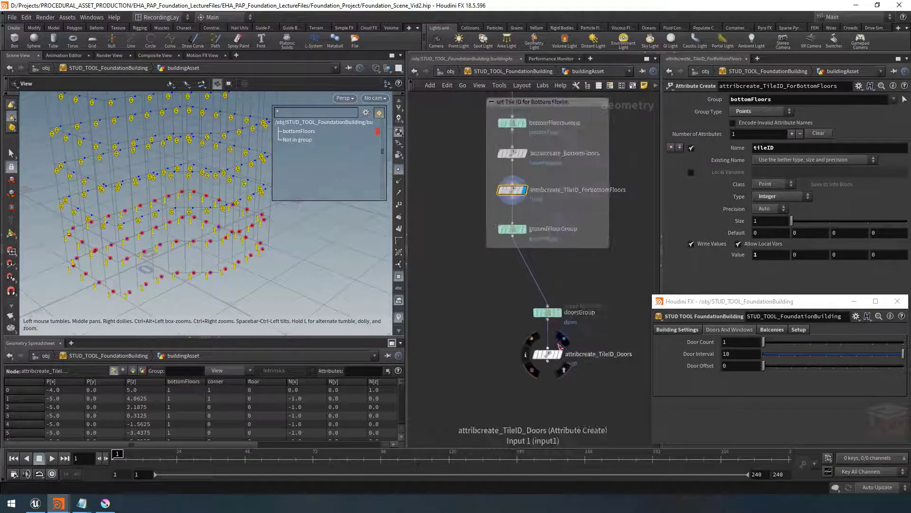
{"action": "left_click", "coordinate": [560, 307]}
{"action": "left_click", "coordinate": [546, 307]}
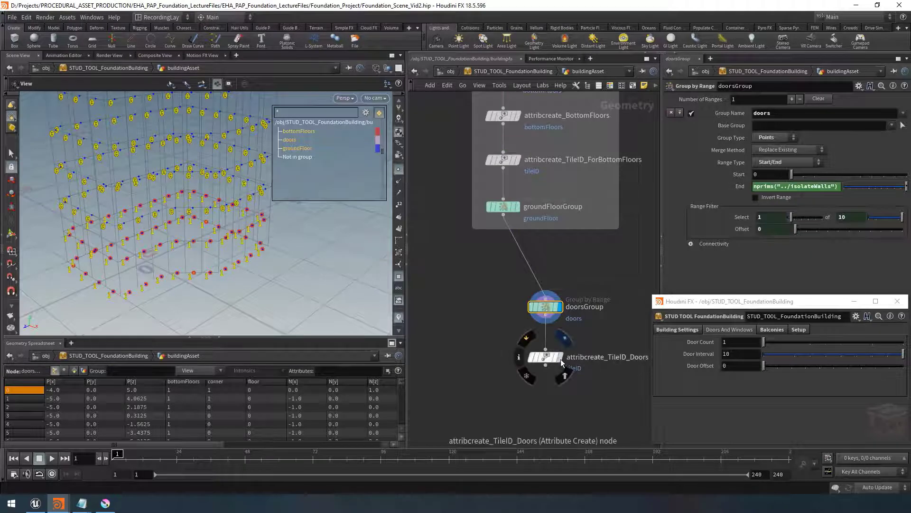
{"action": "left_click", "coordinate": [560, 359]}
{"action": "left_click", "coordinate": [546, 361]}
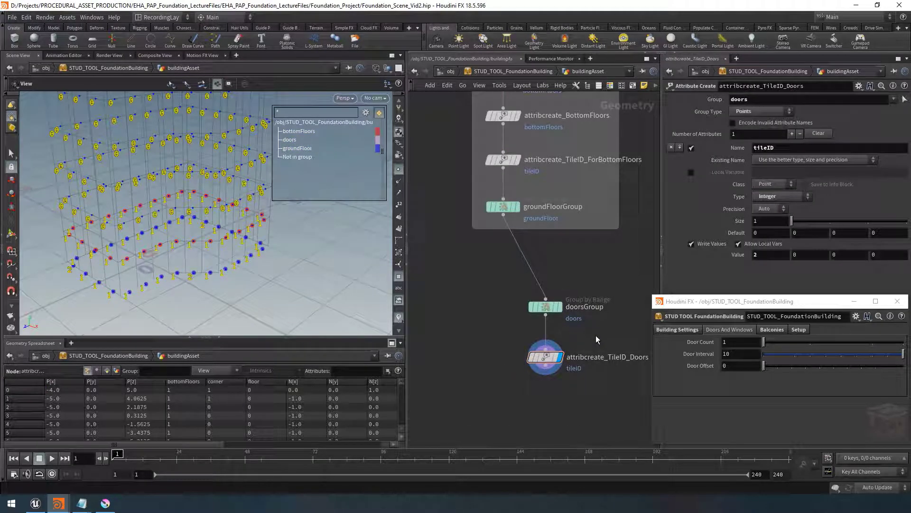
Select the door nodes and save the scene file
{"action": "scroll", "coordinate": [596, 335], "scroll_direction": "down", "scroll_amount": 3}
{"action": "left_click_drag", "start_coordinate": [619, 308], "coordinate": [552, 365]}
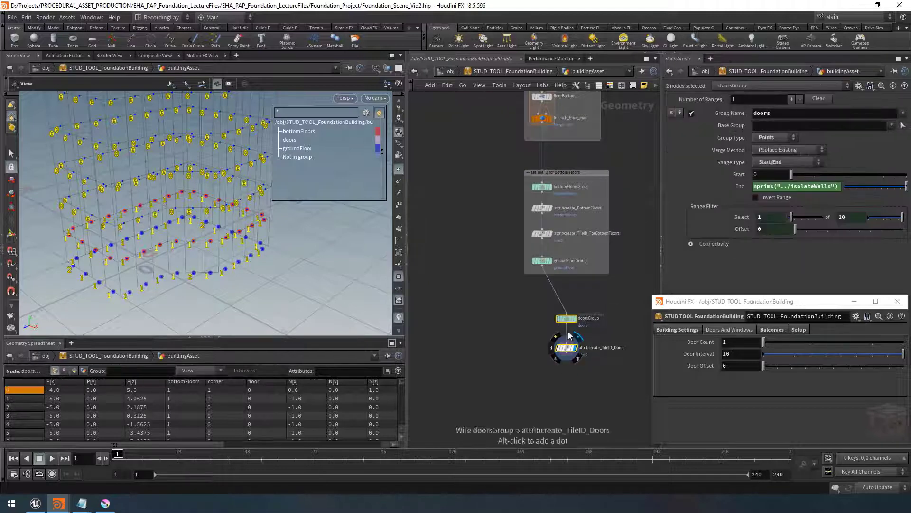
{"action": "left_click", "coordinate": [565, 347]}
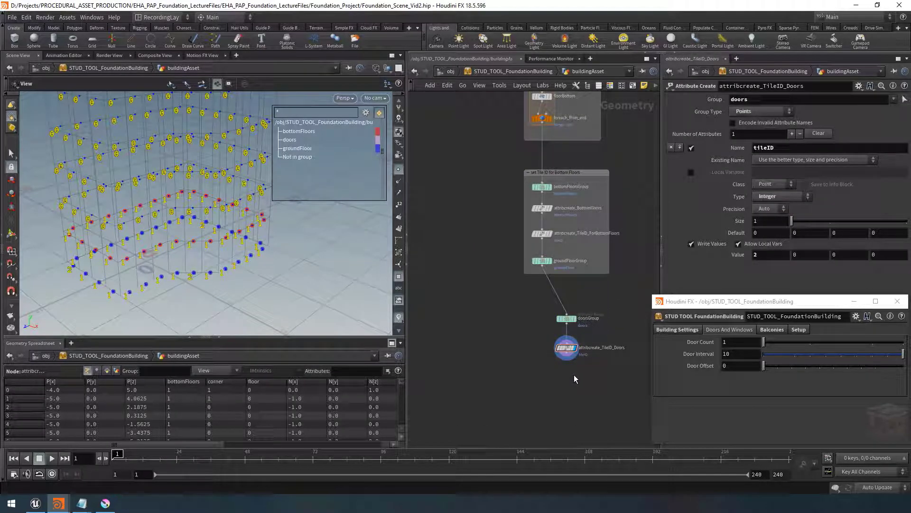
{"action": "key", "text": "ctrl+s"}
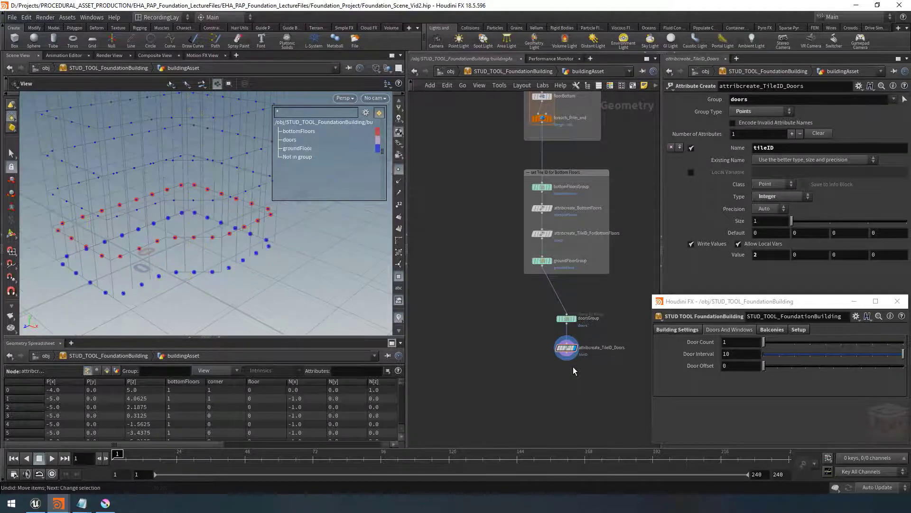
{"action": "scroll", "coordinate": [577, 372], "scroll_direction": "up", "scroll_amount": 2}
{"action": "middle_click_drag", "start_coordinate": [581, 374], "coordinate": [564, 391]}
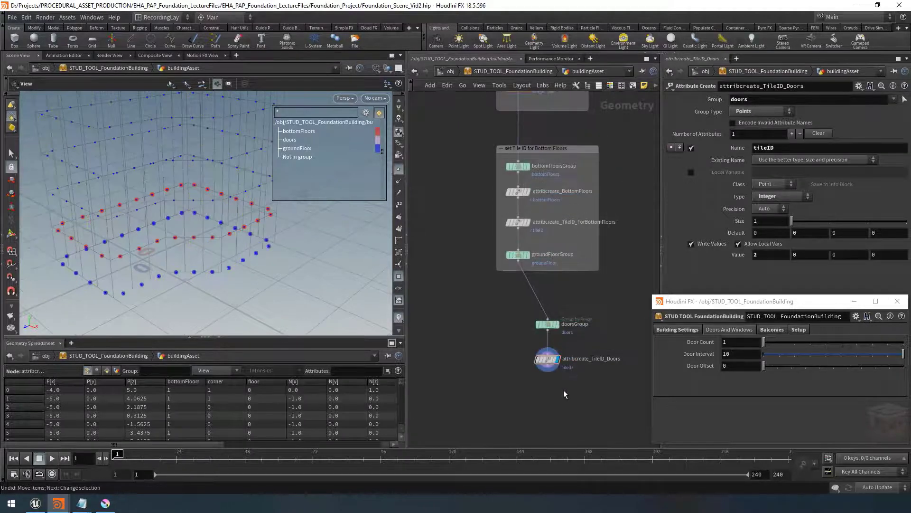
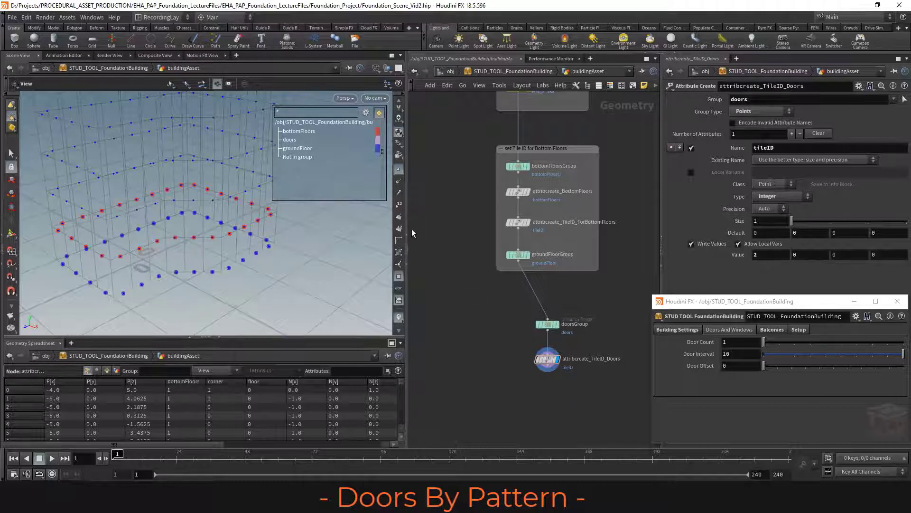
Add a Group node, wire it to the groundFloorGroup output, and display it
{"action": "left_click", "coordinate": [399, 204]}
{"action": "left_click_drag", "start_coordinate": [224, 284], "coordinate": [235, 258]}
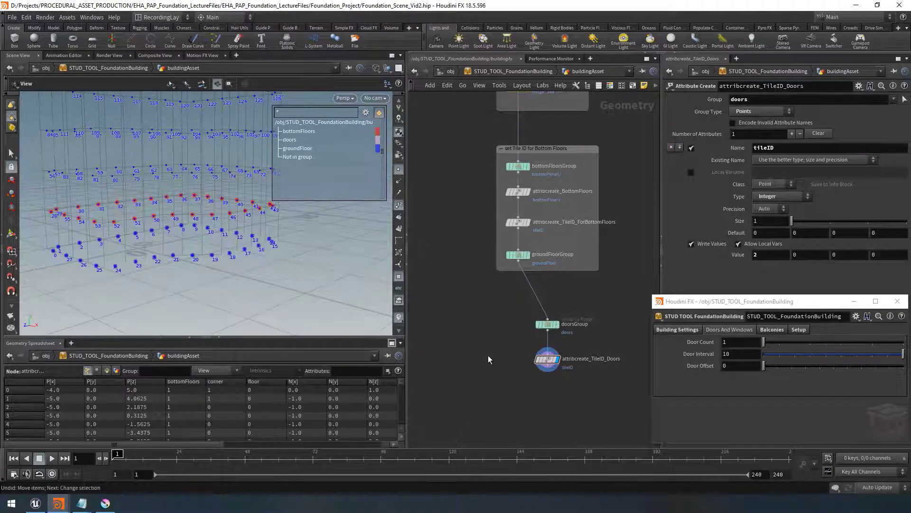
{"action": "middle_click_drag", "start_coordinate": [485, 347], "coordinate": [493, 351]}
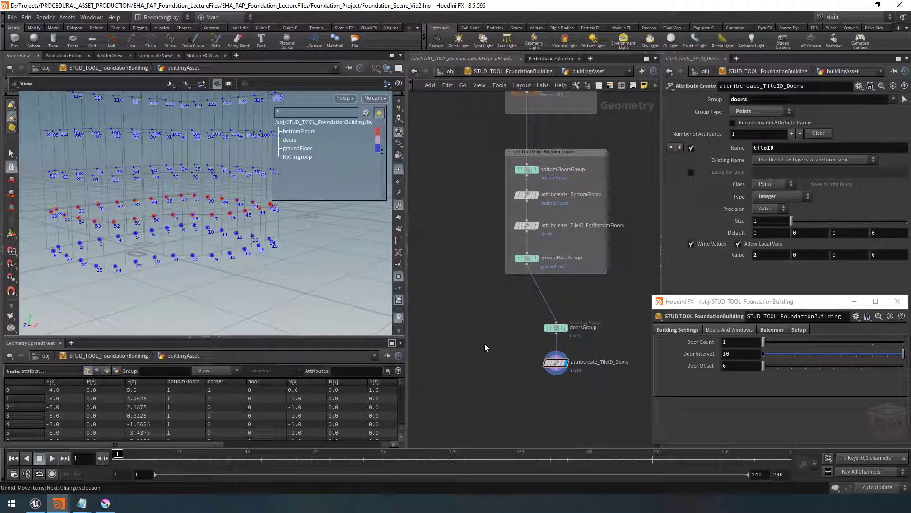
{"action": "key", "text": "Tab"}
{"action": "type", "text": "group"}
{"action": "key", "text": "Return"}
{"action": "left_click", "coordinate": [483, 327]}
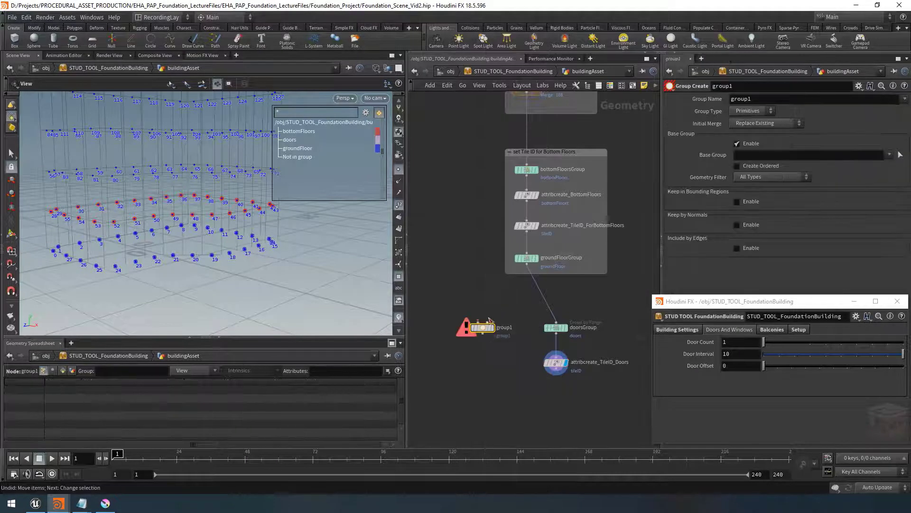
{"action": "left_click", "coordinate": [482, 322]}
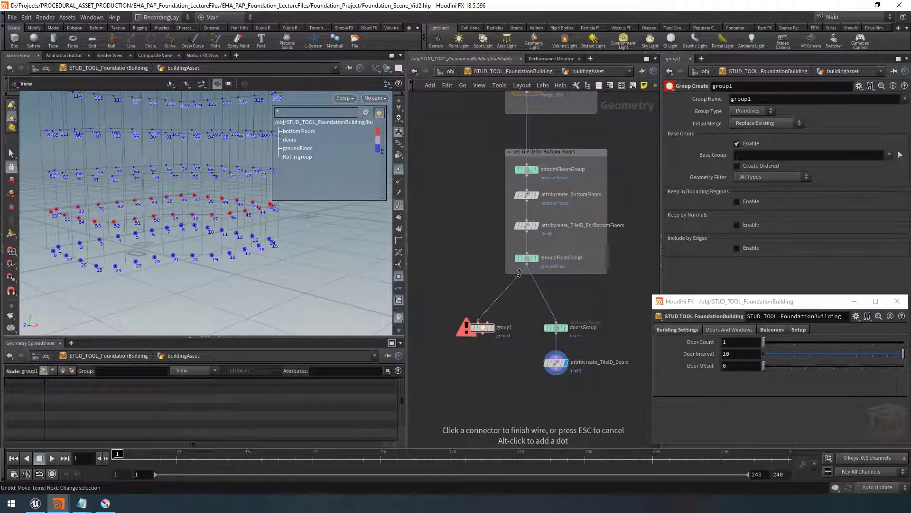
{"action": "left_click", "coordinate": [527, 266]}
{"action": "left_click", "coordinate": [493, 328]}
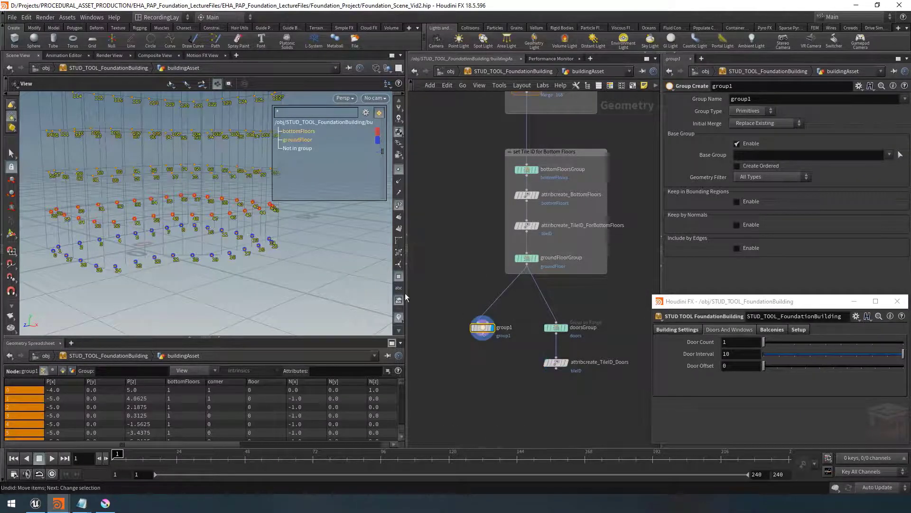
Set the new group's base group pattern to 0-10 and its group type to Points
{"action": "left_click_drag", "start_coordinate": [228, 241], "coordinate": [190, 285]}
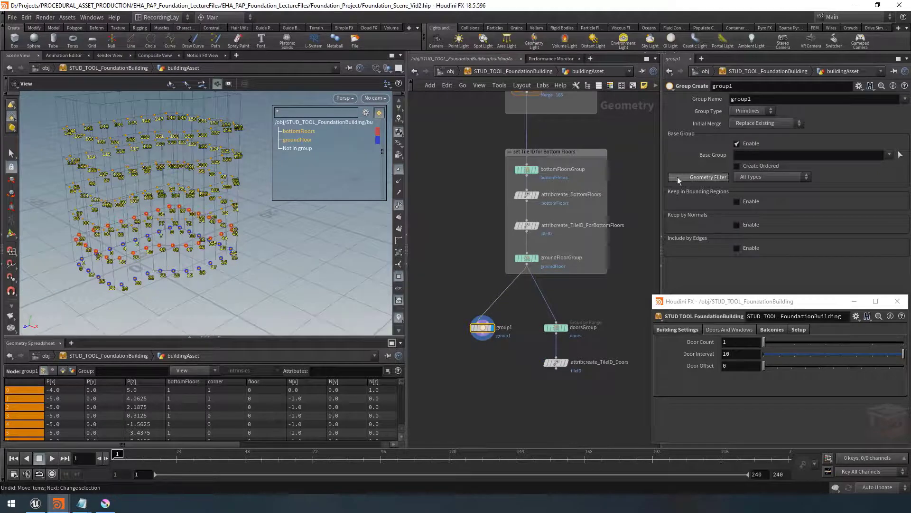
{"action": "left_click", "coordinate": [750, 157]}
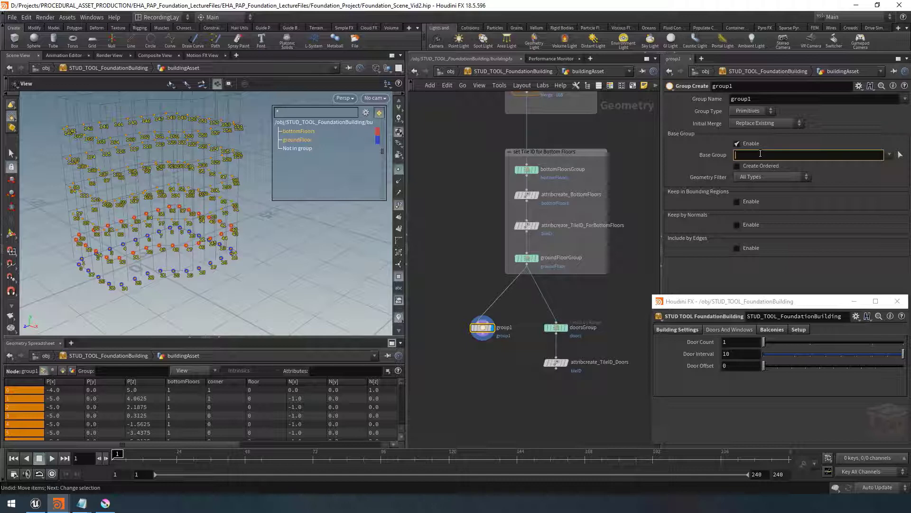
{"action": "type", "text": "0-10"}
{"action": "key", "text": "Return"}
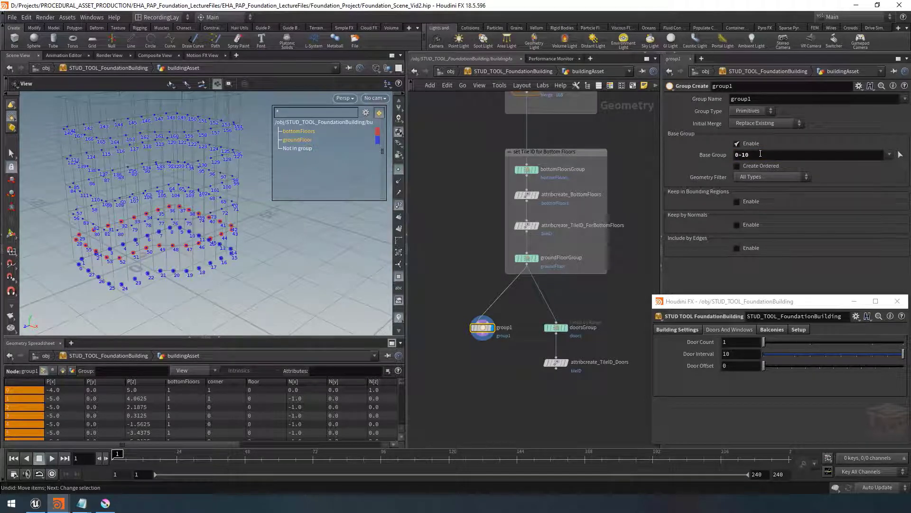
{"action": "left_click", "coordinate": [748, 112]}
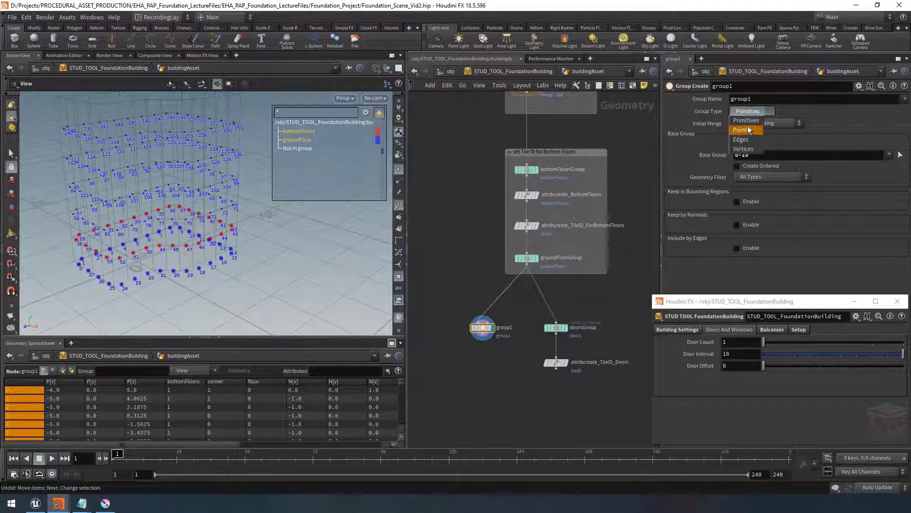
{"action": "left_click", "coordinate": [748, 134]}
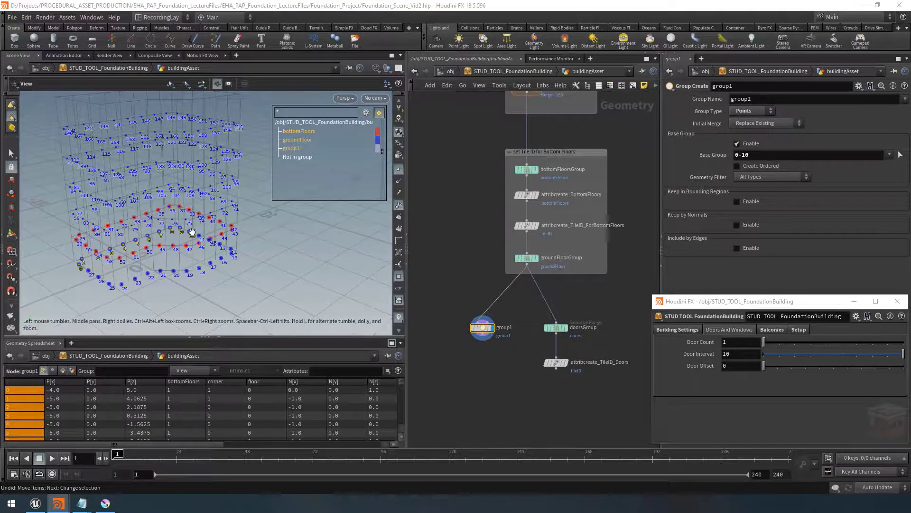
{"action": "mouse_move", "coordinate": [192, 232]}
{"action": "left_mouse_down", "text": "alt"}
{"action": "mouse_move", "coordinate": [171, 243]}
{"action": "mouse_move", "coordinate": [193, 232]}
{"action": "mouse_move", "coordinate": [189, 218]}
{"action": "left_mouse_up", "text": "alt"}
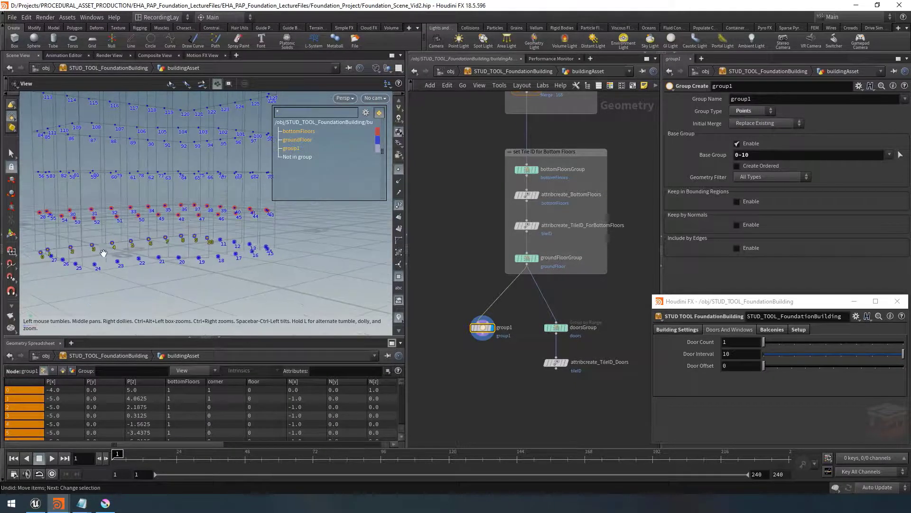
{"action": "mouse_move", "coordinate": [219, 248]}
{"action": "left_mouse_down"}
{"action": "mouse_move", "coordinate": [161, 248]}
{"action": "mouse_move", "coordinate": [221, 251]}
{"action": "left_mouse_up"}
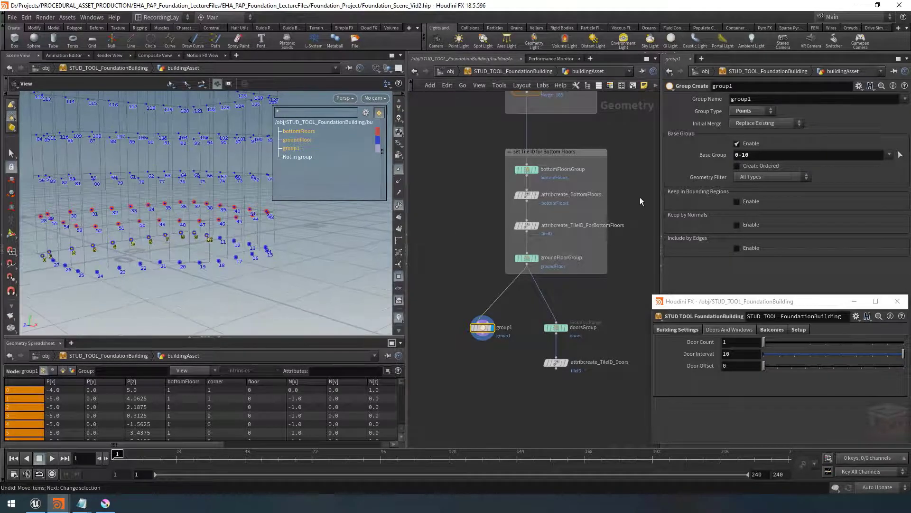
{"action": "left_click", "coordinate": [773, 154]}
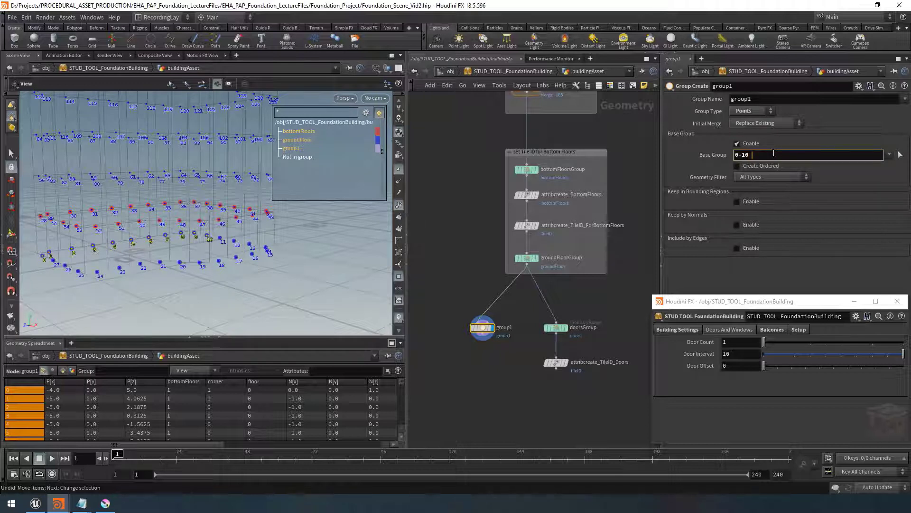
{"action": "type", "text": "15 18-10 23"}
{"action": "key", "text": "Return"}
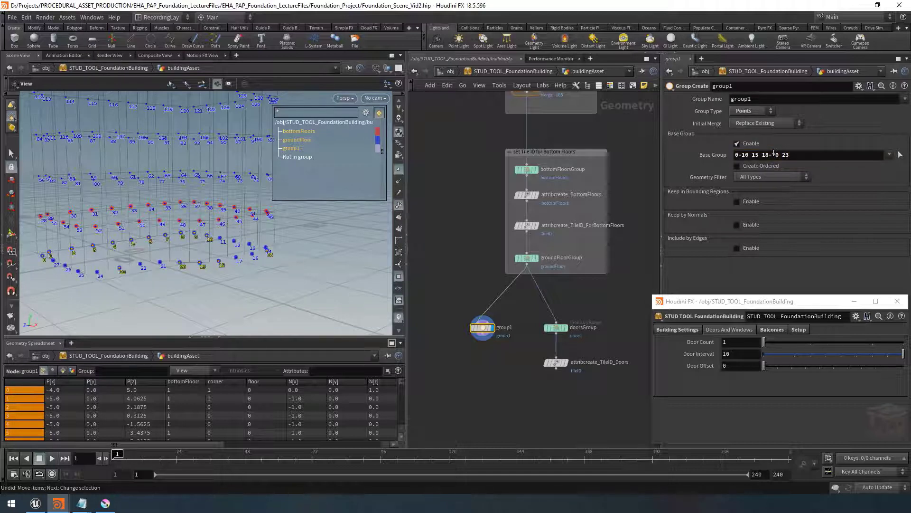
Insert a Blast node between groundFloorGroup and the new group node and display it
{"action": "mouse_move", "coordinate": [247, 254]}
{"action": "left_mouse_down"}
{"action": "mouse_move", "coordinate": [237, 271]}
{"action": "mouse_move", "coordinate": [256, 245]}
{"action": "left_mouse_up"}
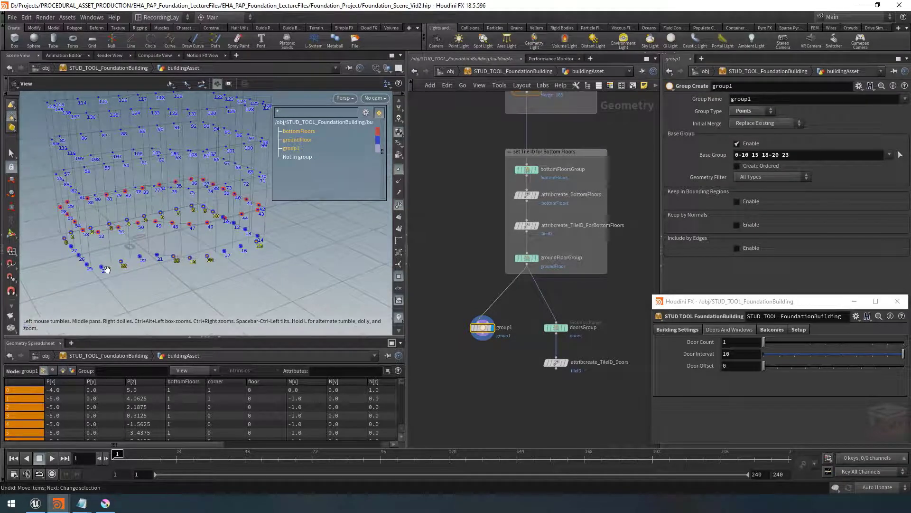
{"action": "left_click_drag", "start_coordinate": [173, 253], "coordinate": [198, 246]}
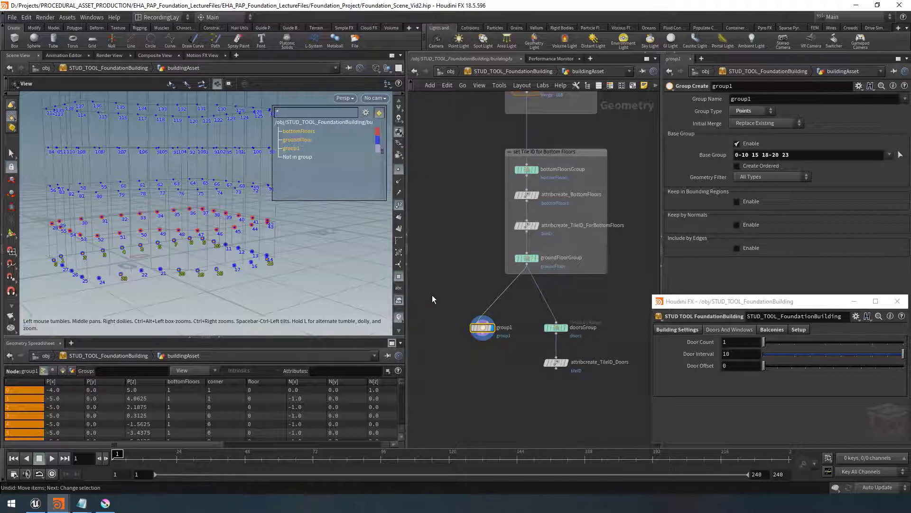
{"action": "middle_click_drag", "start_coordinate": [456, 288], "coordinate": [505, 286]}
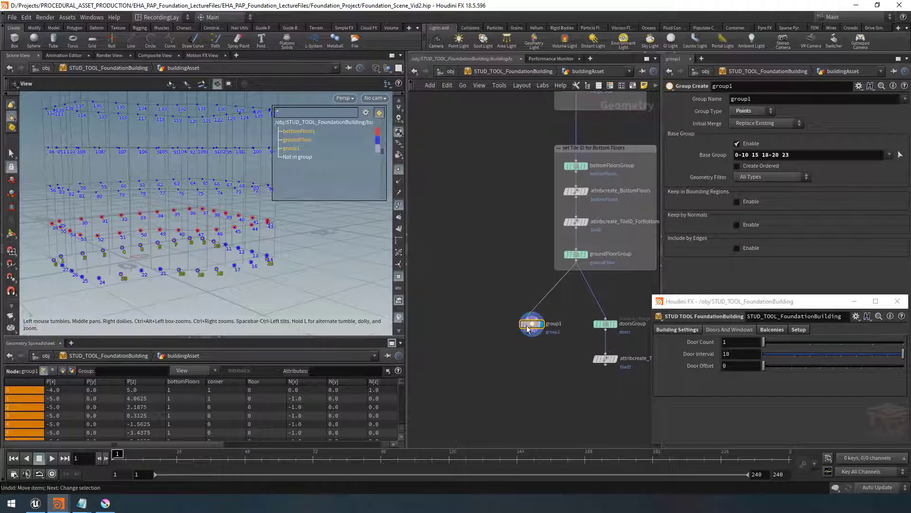
{"action": "left_click_drag", "start_coordinate": [526, 328], "coordinate": [442, 328]}
{"action": "key", "text": "Tab"}
{"action": "type", "text": "blast"}
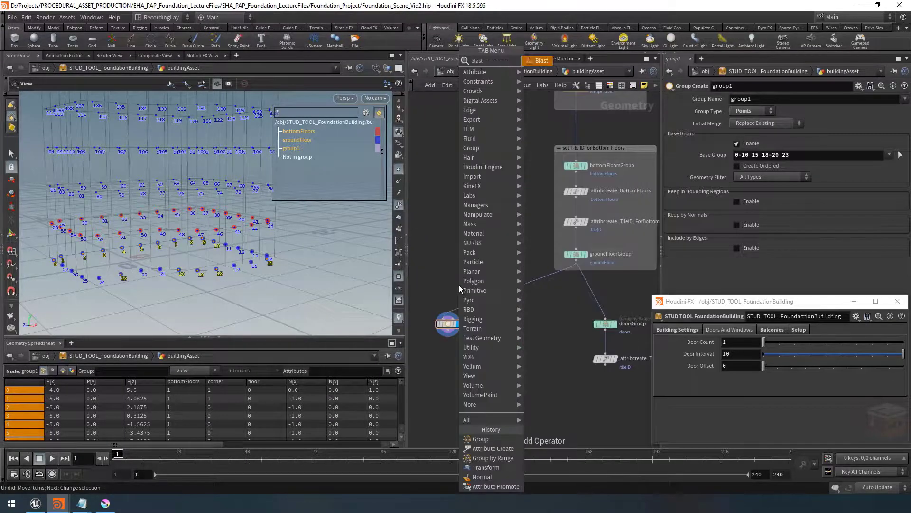
{"action": "key", "text": "Return"}
{"action": "left_click", "coordinate": [456, 293]}
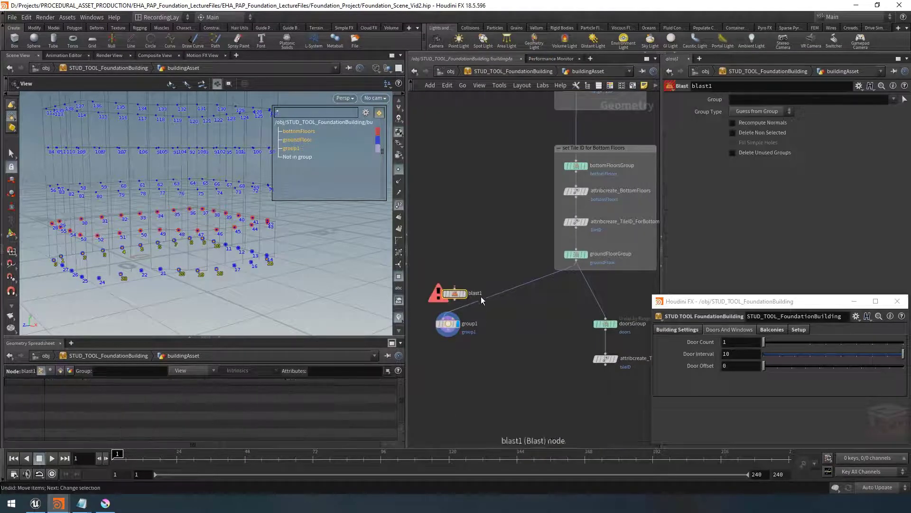
{"action": "left_click_drag", "start_coordinate": [457, 295], "coordinate": [451, 303]}
{"action": "left_click", "coordinate": [455, 300]}
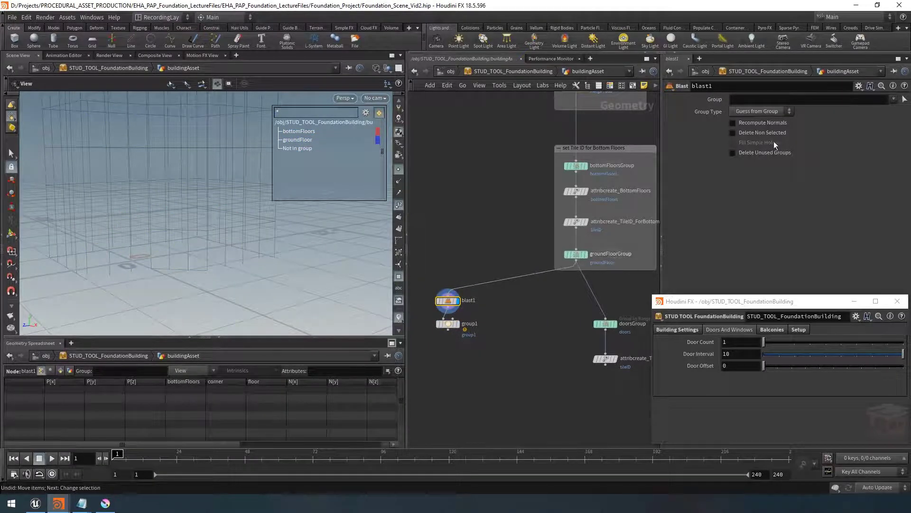
Set the Blast group to groundFloor and enable Delete Non Selected
{"action": "left_click", "coordinate": [894, 99]}
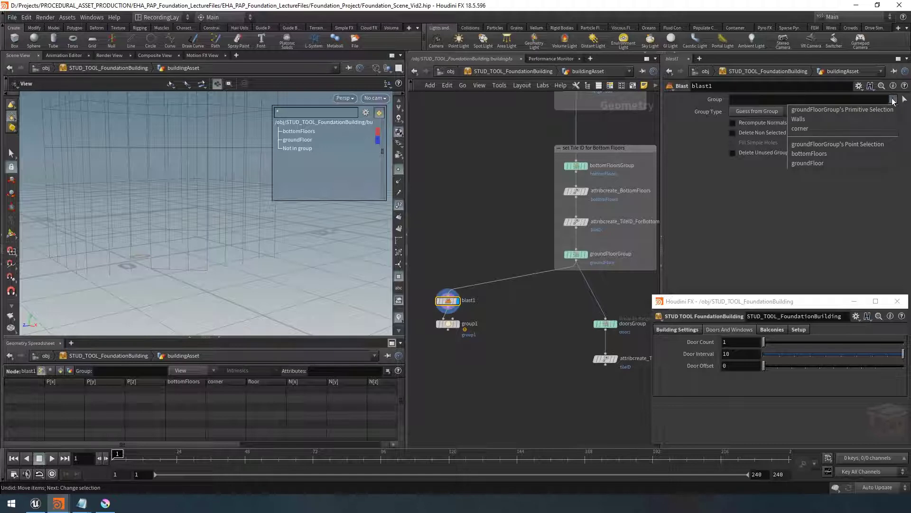
{"action": "left_click", "coordinate": [808, 161]}
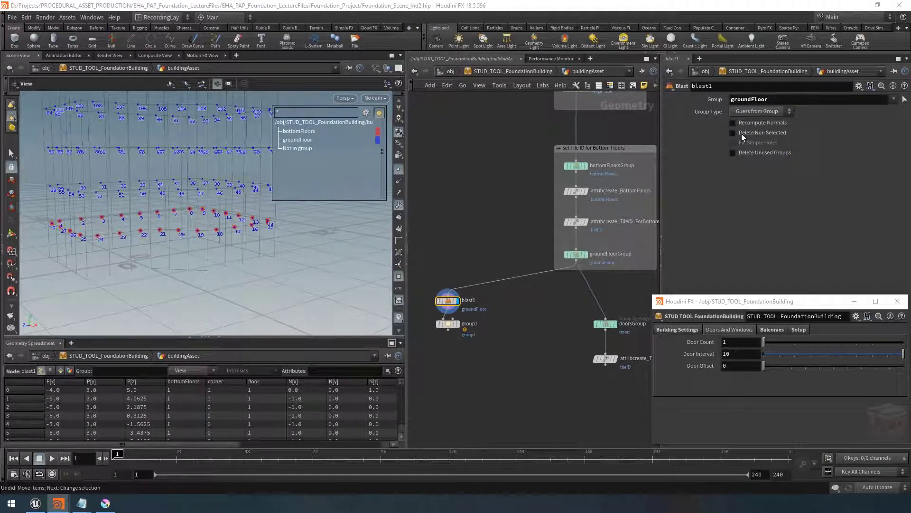
{"action": "left_click", "coordinate": [764, 134]}
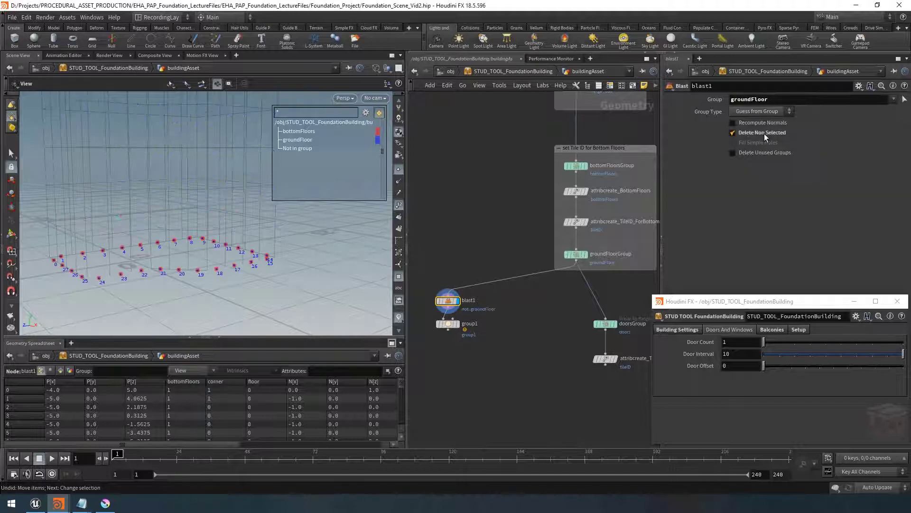
Display the group node's output on the isolated ground floor
{"action": "scroll", "coordinate": [203, 255], "scroll_direction": "down", "scroll_amount": 4}
{"action": "left_click_drag", "start_coordinate": [203, 255], "coordinate": [199, 228]}
{"action": "scroll", "coordinate": [462, 326], "scroll_direction": "up", "scroll_amount": 2}
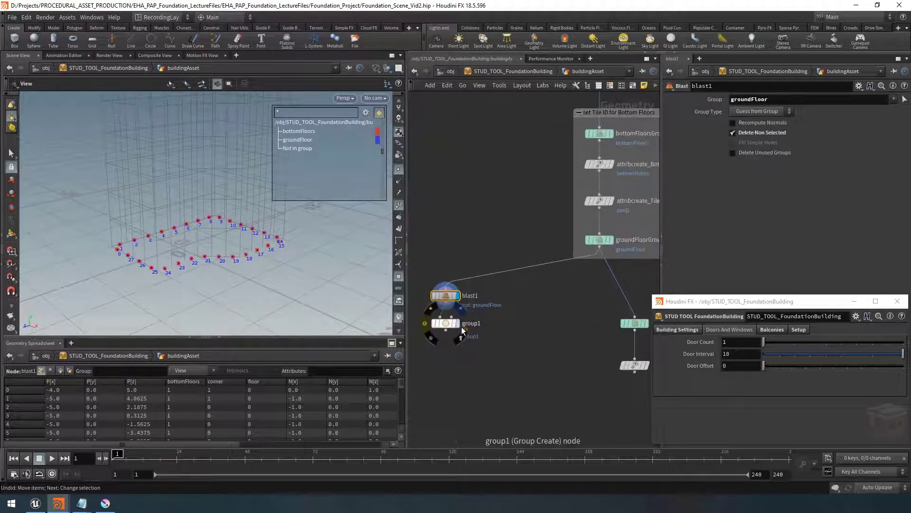
{"action": "left_click", "coordinate": [457, 324]}
{"action": "left_click", "coordinate": [449, 325]}
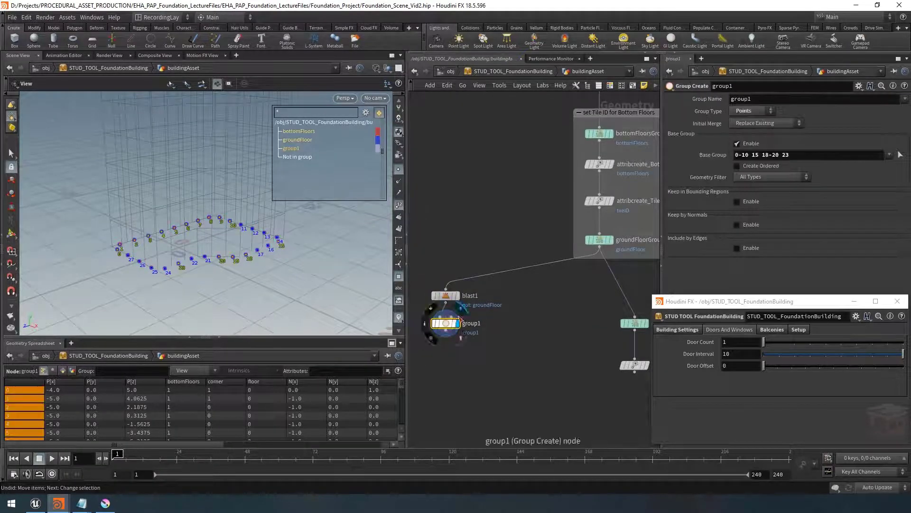
Color the group node blue and the Blast node red
{"action": "left_click", "coordinate": [610, 86]}
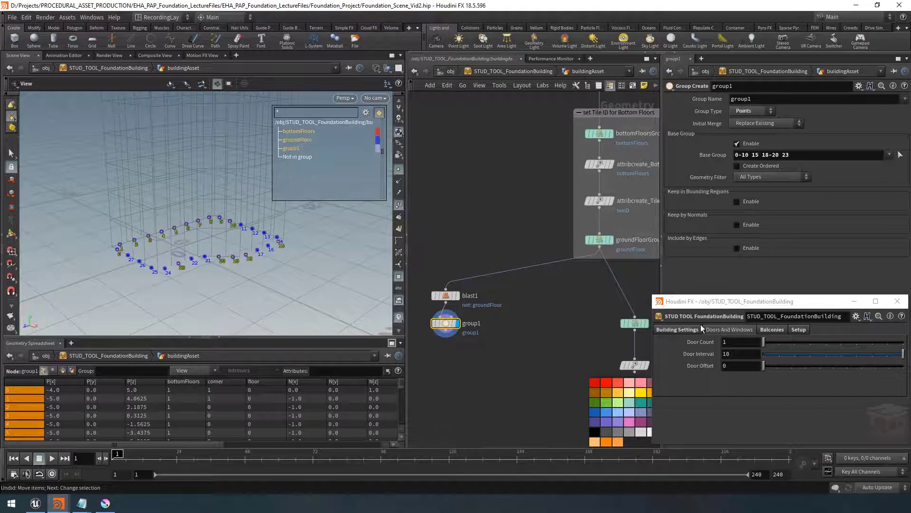
{"action": "left_click_drag", "start_coordinate": [706, 303], "coordinate": [716, 300]}
{"action": "left_click", "coordinate": [645, 403]}
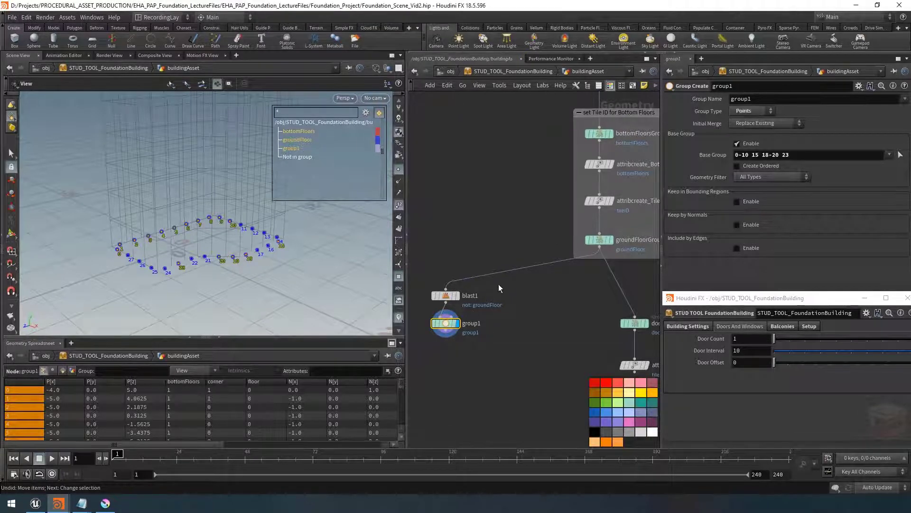
{"action": "left_click", "coordinate": [446, 295]}
{"action": "left_click", "coordinate": [617, 383]}
Rename the Blast node to isolateGroundFloor
{"action": "double_click", "coordinate": [470, 296]}
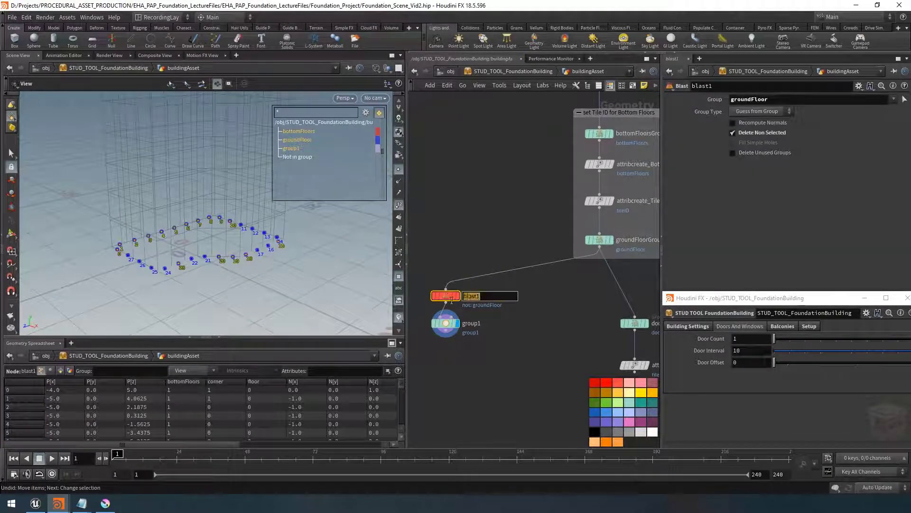
{"action": "type", "text": "isolateGrou"}
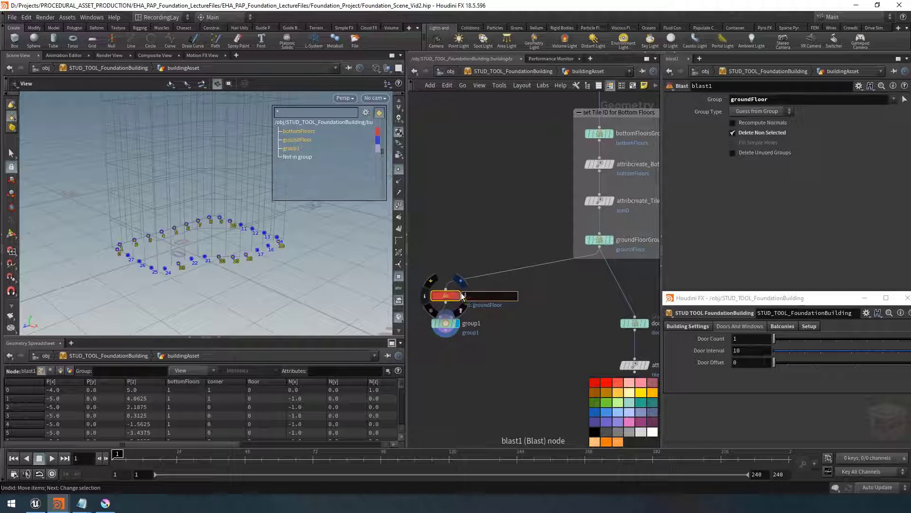
{"action": "type", "text": "ndFloor"}
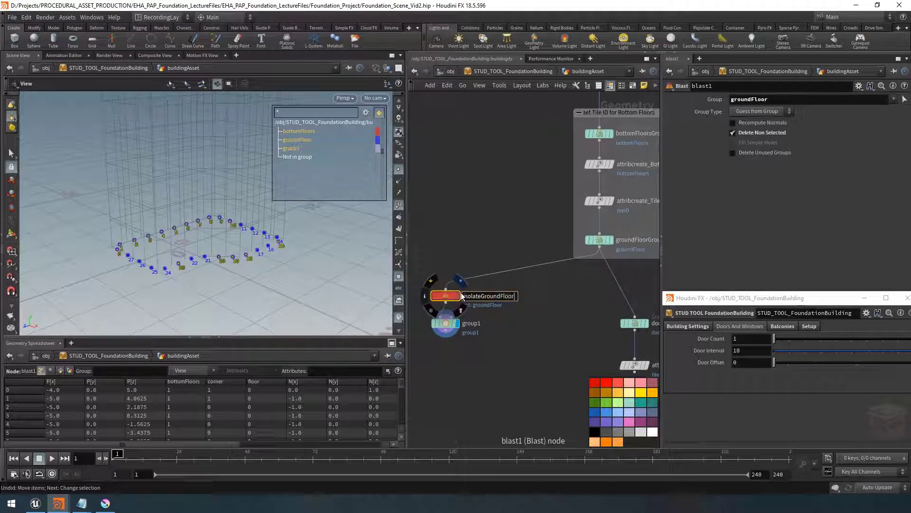
{"action": "key", "text": "Return"}
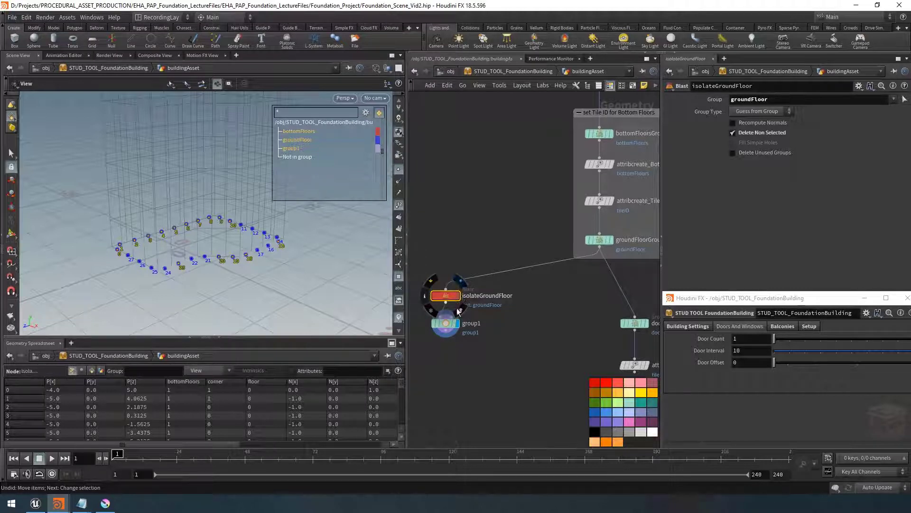
Rename the group node to groupDoorsPattern and select it
{"action": "scroll", "coordinate": [480, 313], "scroll_direction": "up", "scroll_amount": 2}
{"action": "double_click", "coordinate": [472, 325]}
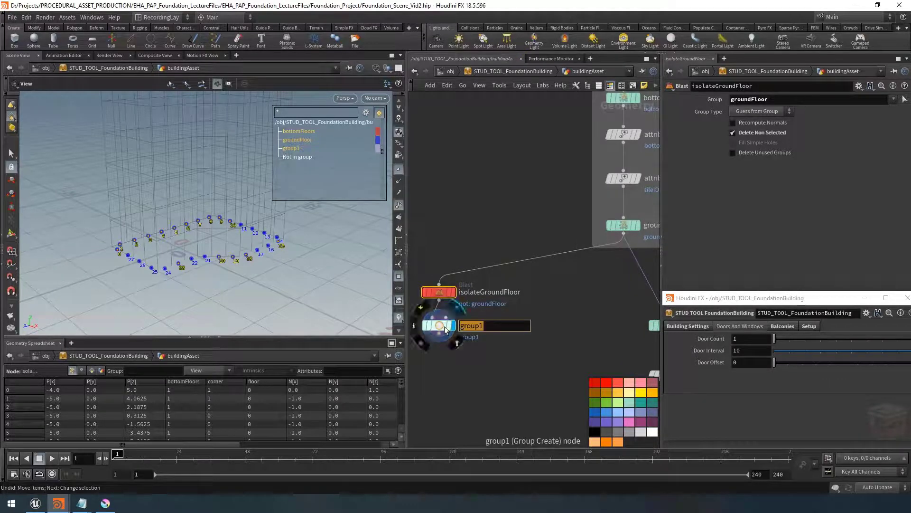
{"action": "type", "text": "groupDoor"}
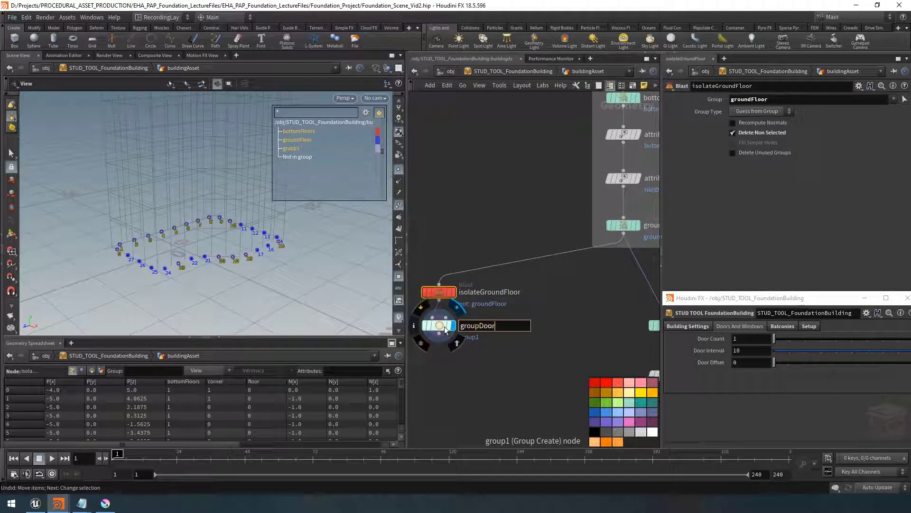
{"action": "type", "text": "sPattern"}
{"action": "key", "text": "Return"}
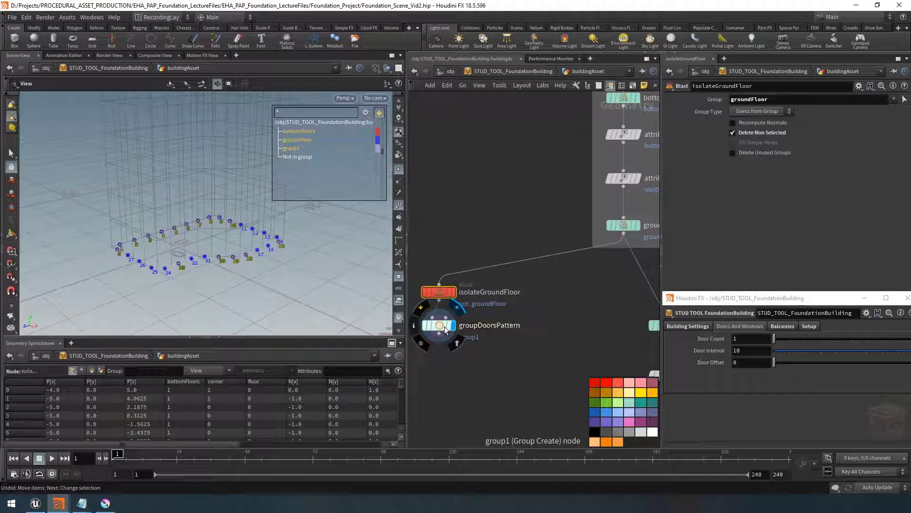
{"action": "left_click", "coordinate": [441, 332]}
{"action": "left_click_drag", "start_coordinate": [441, 334], "coordinate": [441, 342]}
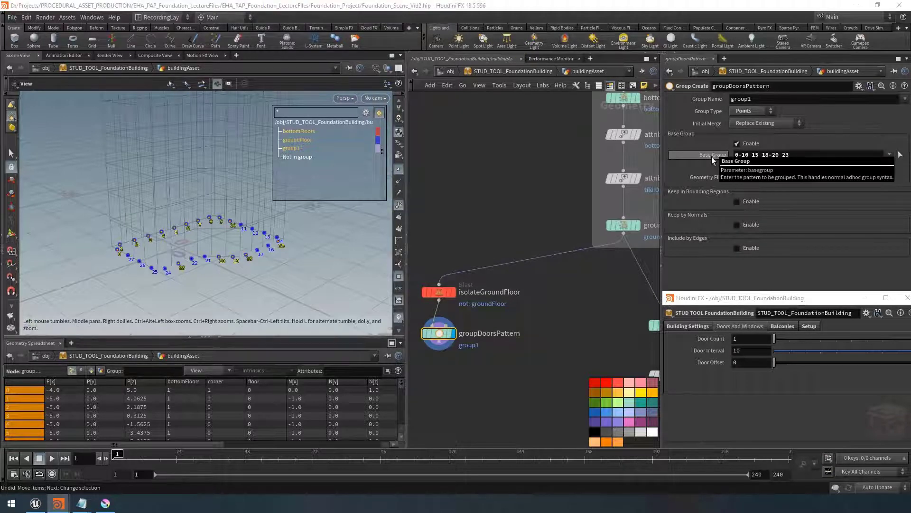
Open the asset's type properties and promote the group node's Base Group parameter into the Doors And Windows folder
{"action": "right_click", "coordinate": [673, 313]}
{"action": "left_click", "coordinate": [683, 302]}
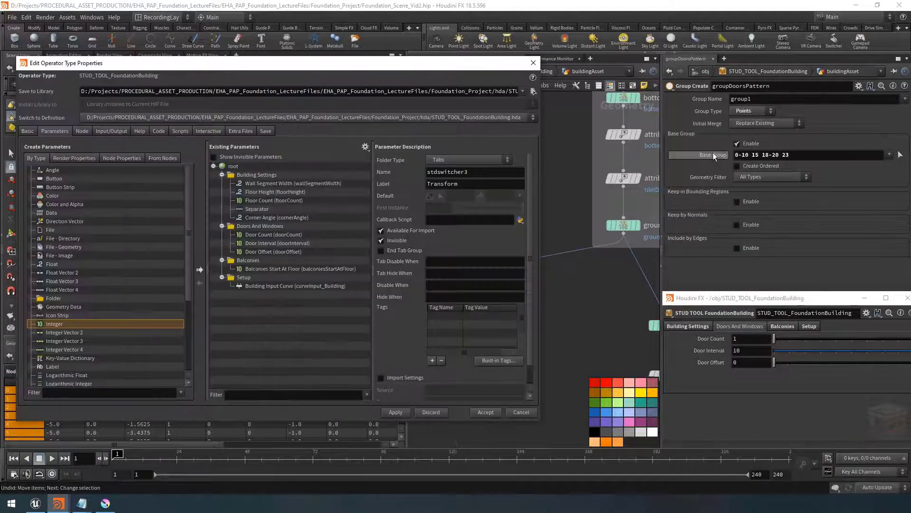
{"action": "left_click_drag", "start_coordinate": [722, 153], "coordinate": [263, 226]}
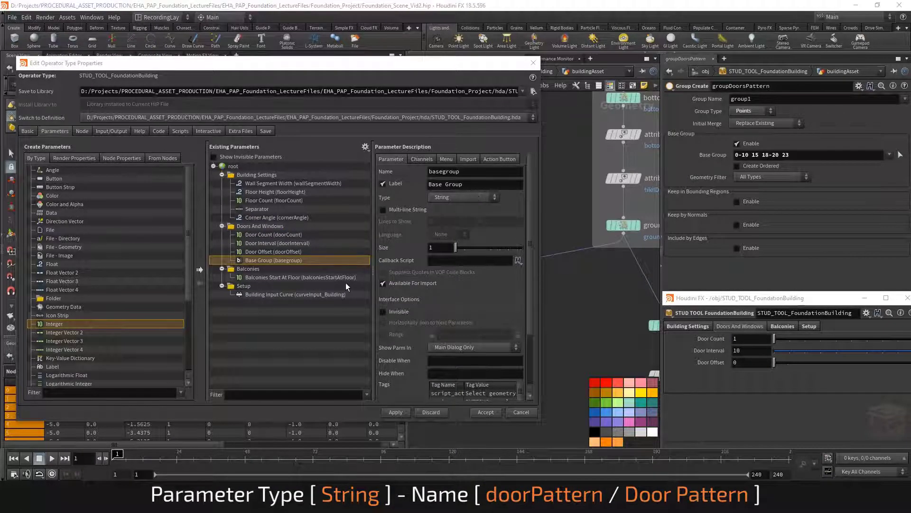
Set the promoted parameter's label to Door Pattern and its name to doorPattern, then apply
{"action": "triple_click", "coordinate": [446, 184]}
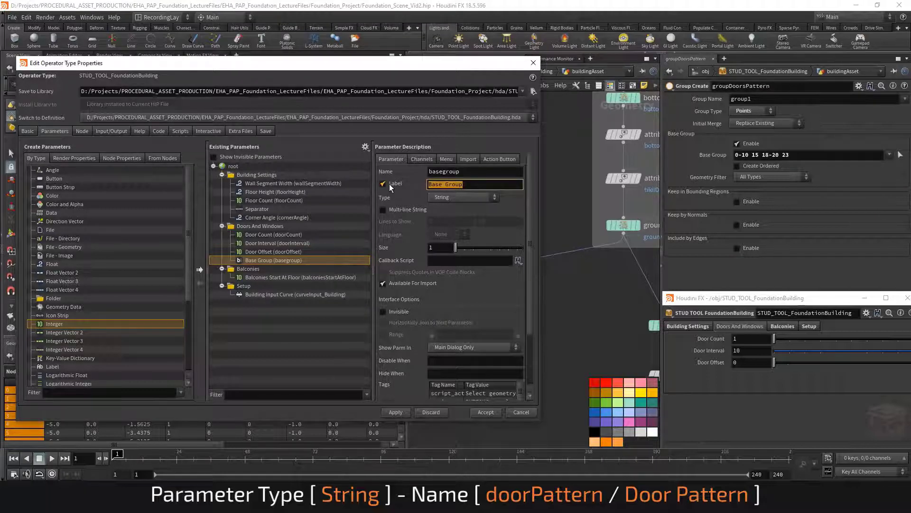
{"action": "type", "text": "Door Pattern"}
{"action": "key", "text": "Return"}
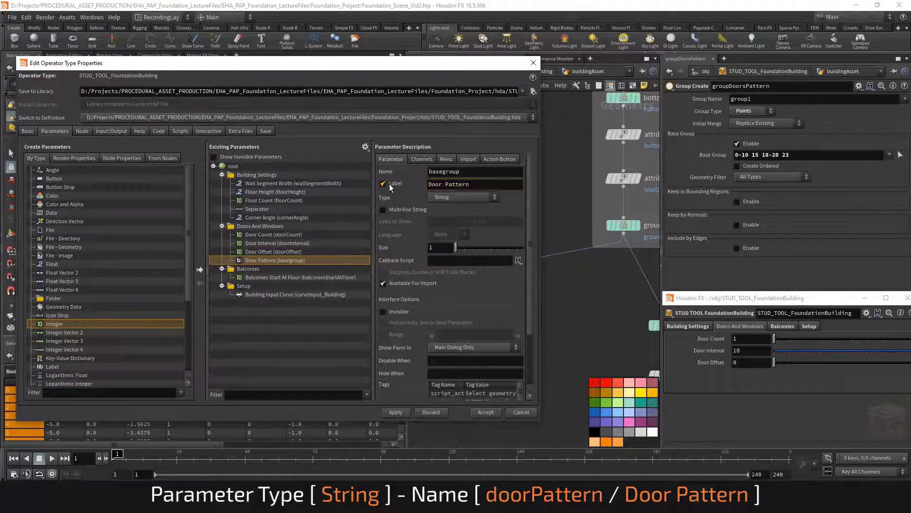
{"action": "triple_click", "coordinate": [451, 172]}
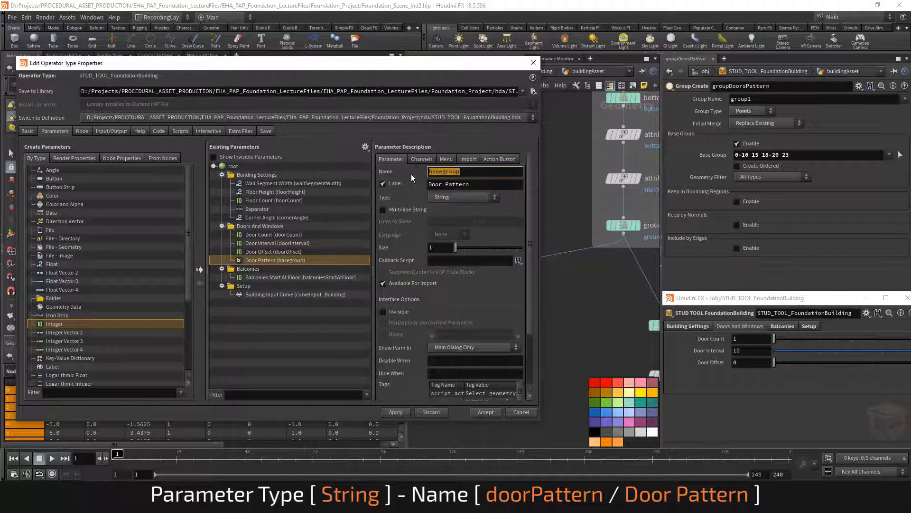
{"action": "type", "text": "door_Pattern"}
{"action": "key", "text": "BackSpace"}
{"action": "key", "text": "Return"}
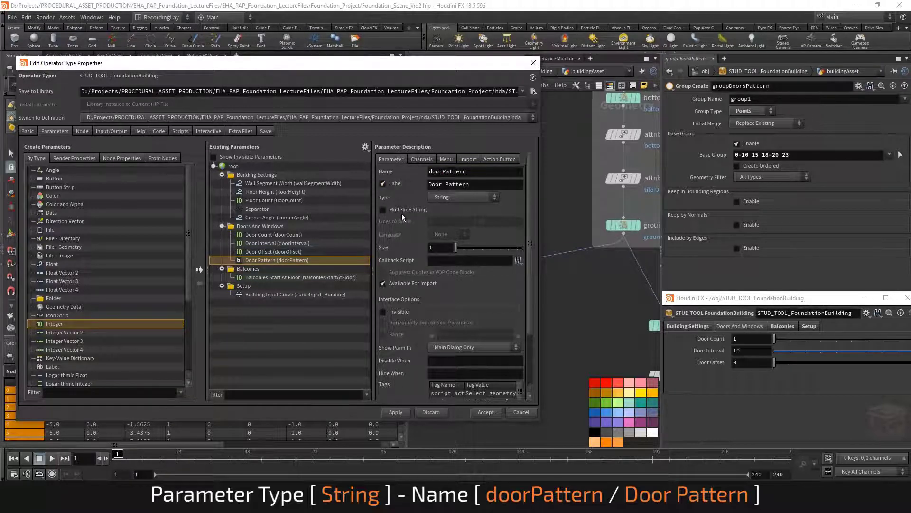
{"action": "left_click", "coordinate": [401, 412]}
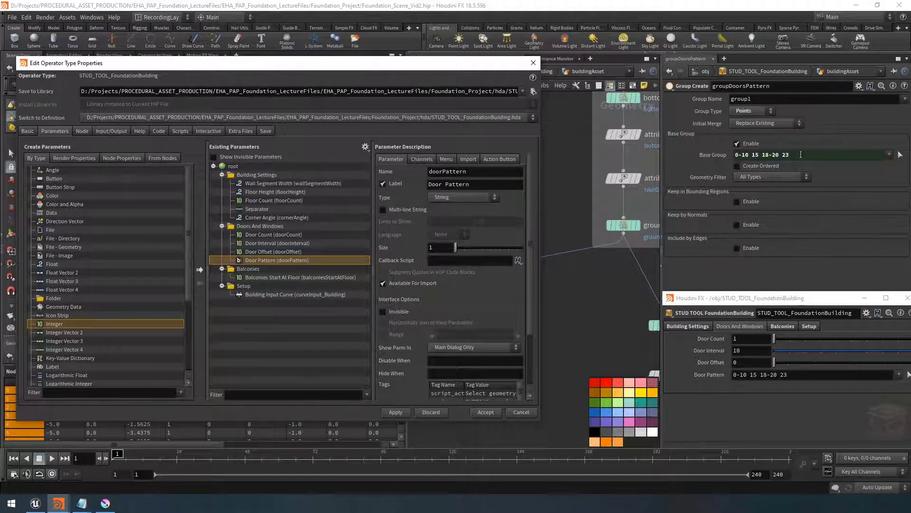
Set the Door Pattern parameter's channel default to 0, apply, and close the type properties
{"action": "left_click", "coordinate": [422, 159]}
{"action": "left_click", "coordinate": [439, 203]}
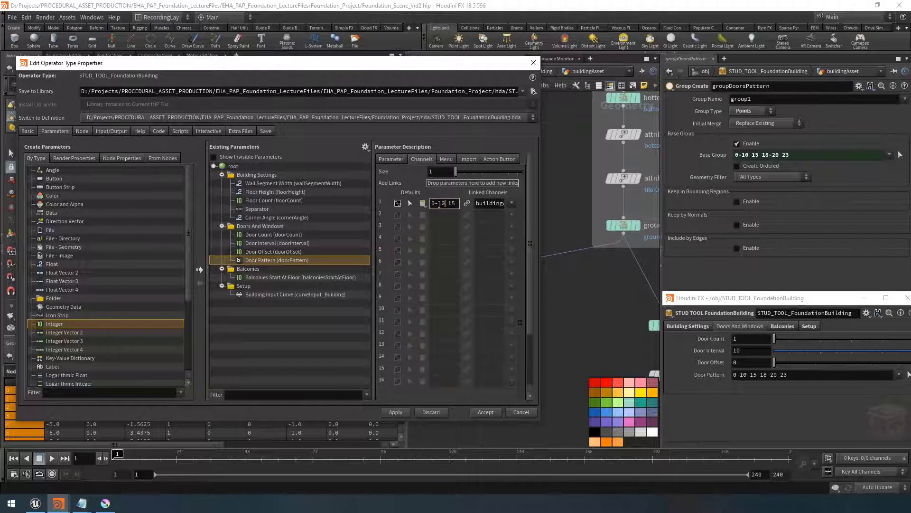
{"action": "key", "text": "ctrl+a"}
{"action": "type", "text": "0"}
{"action": "key", "text": "Return"}
{"action": "left_click", "coordinate": [397, 413]}
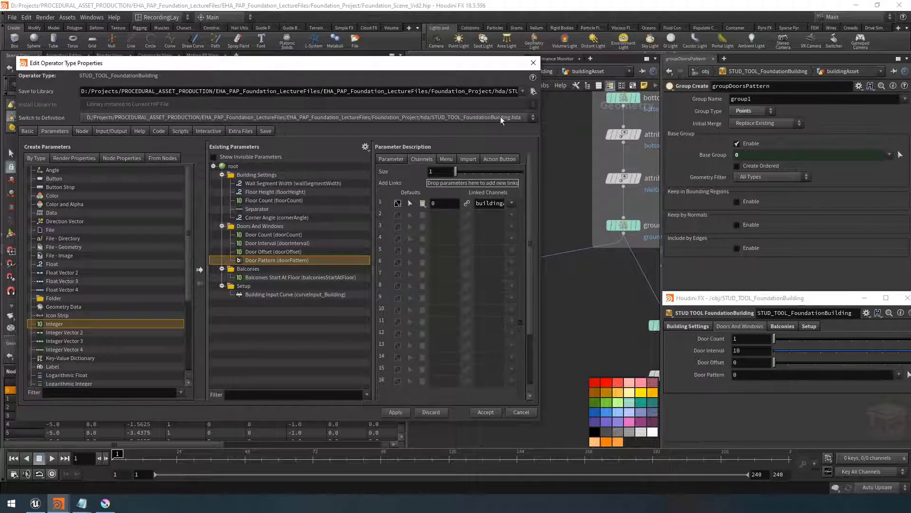
{"action": "left_click", "coordinate": [531, 64]}
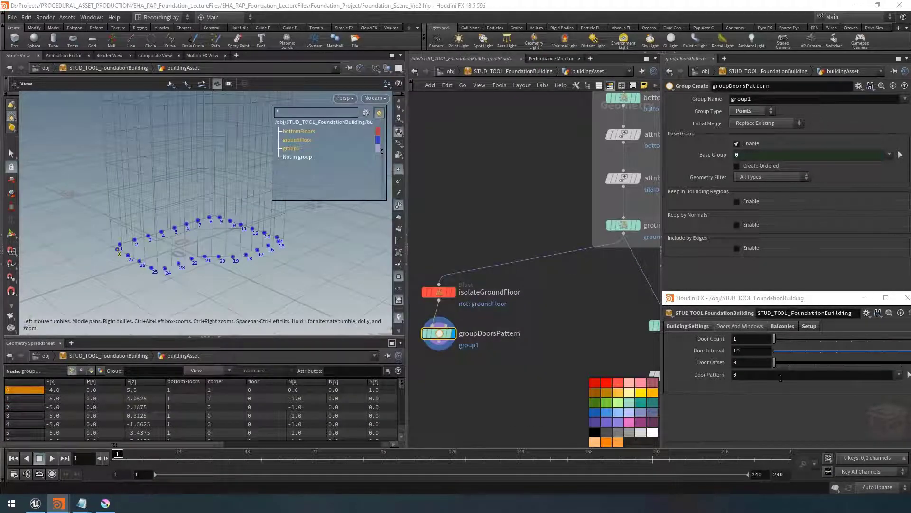
Set the asset's Door Pattern parameter to 0-2
{"action": "left_click", "coordinate": [819, 301]}
{"action": "left_click_drag", "start_coordinate": [819, 300], "coordinate": [731, 282]}
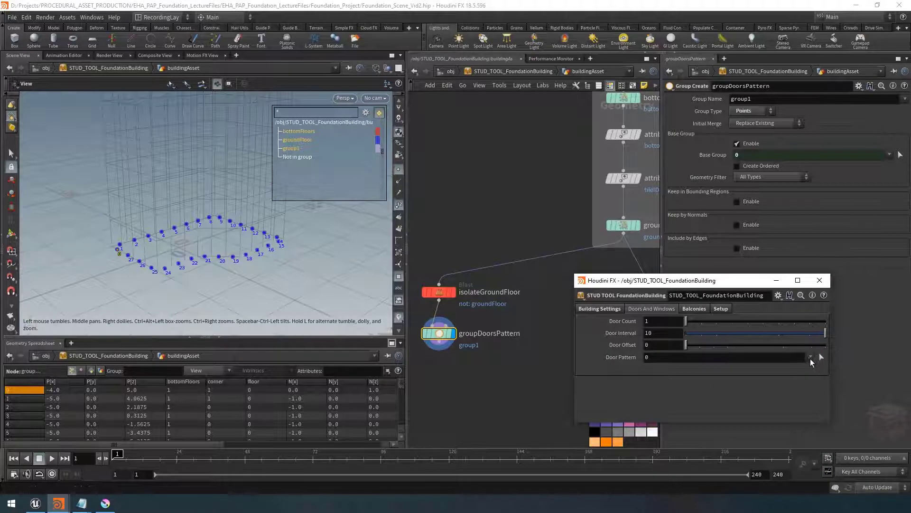
{"action": "left_click", "coordinate": [811, 357]}
{"action": "left_click", "coordinate": [666, 358]}
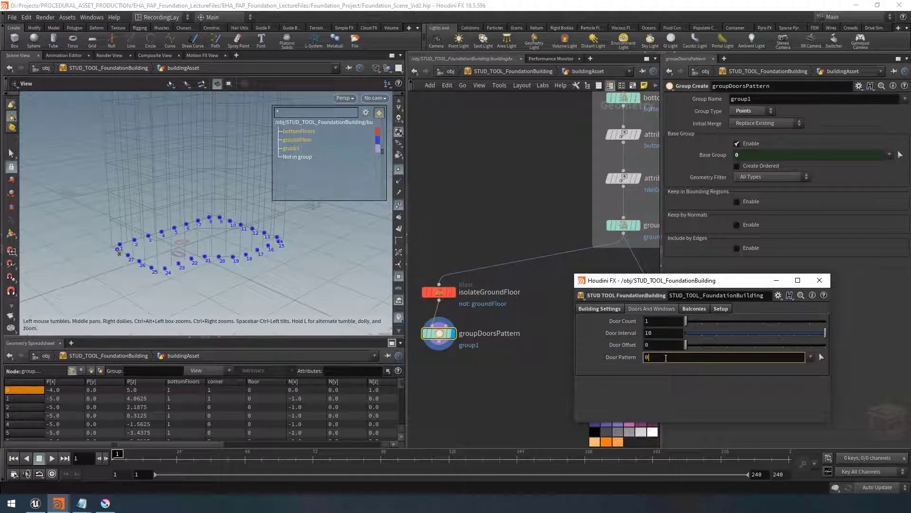
{"action": "type", "text": "-2"}
{"action": "key", "text": "Return"}
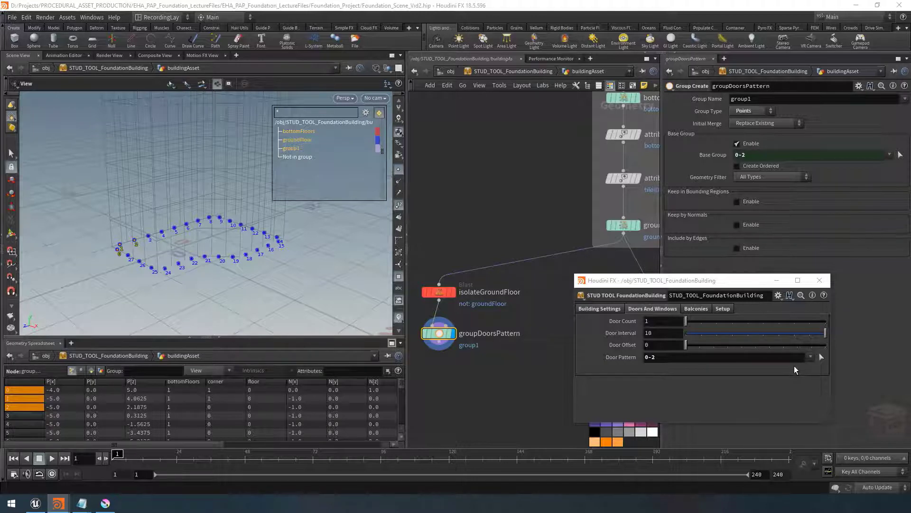
Reopen the type properties and turn off the Door Pattern parameter's menu, then apply
{"action": "left_click", "coordinate": [781, 380]}
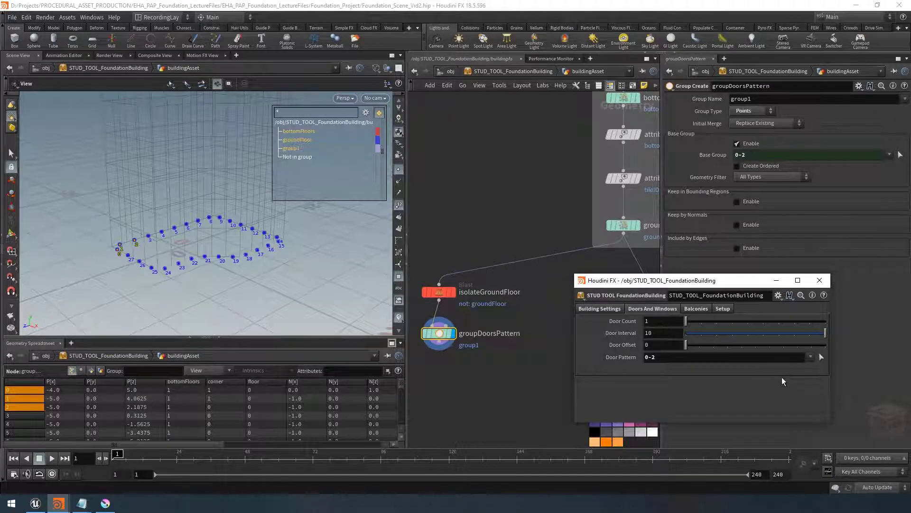
{"action": "left_click", "coordinate": [581, 294]}
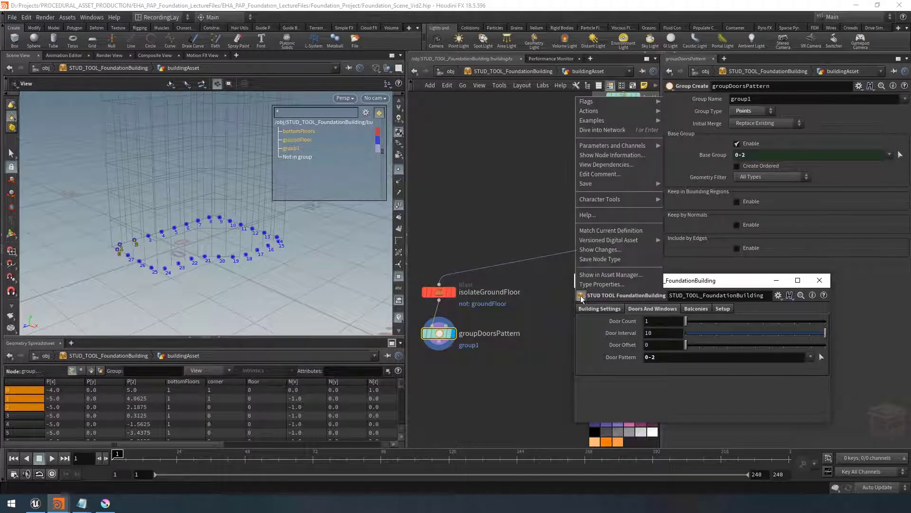
{"action": "left_click", "coordinate": [593, 284]}
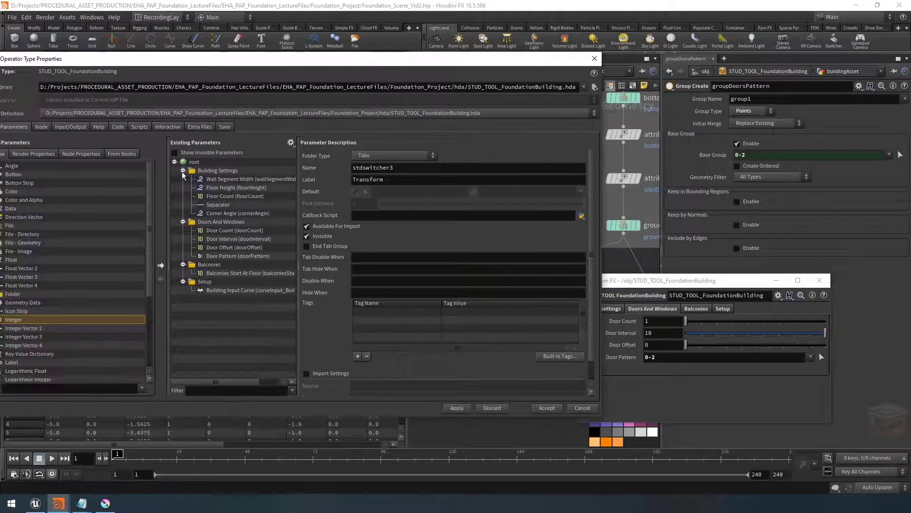
{"action": "left_click", "coordinate": [219, 256]}
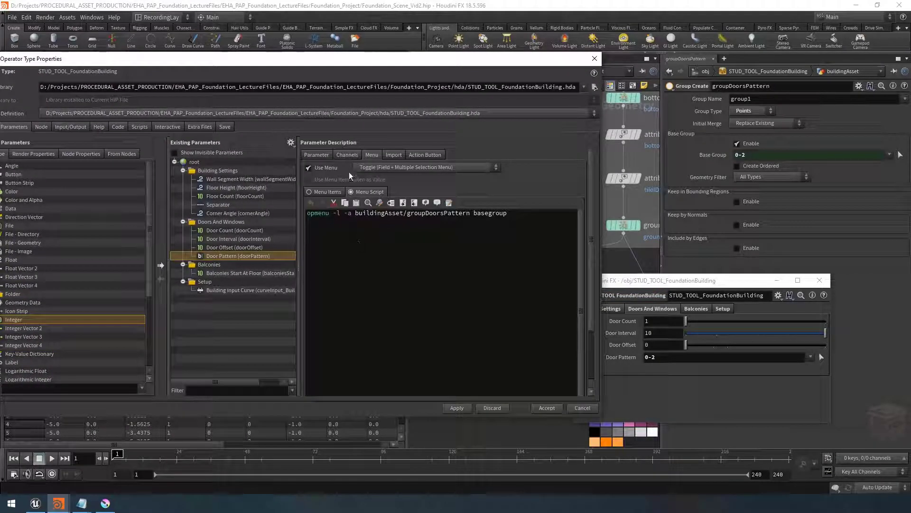
{"action": "left_click", "coordinate": [308, 169]}
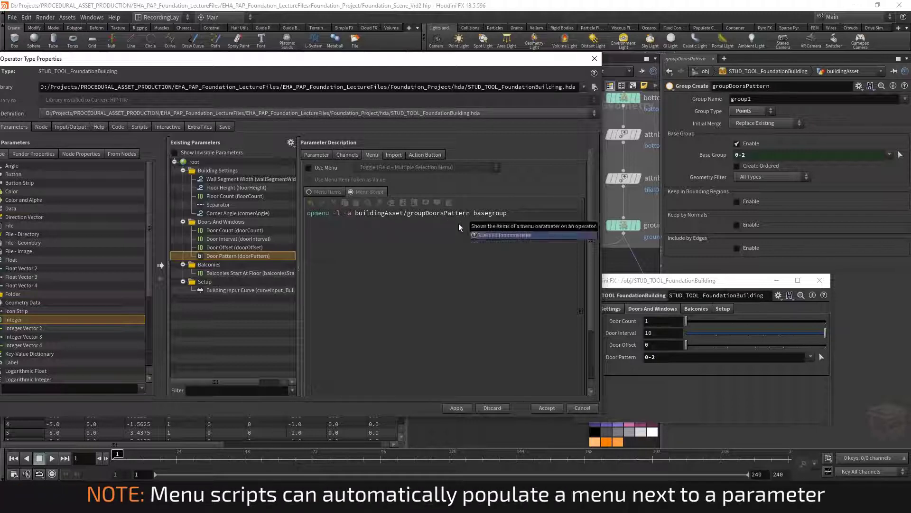
{"action": "left_click_drag", "start_coordinate": [519, 63], "coordinate": [268, 296]}
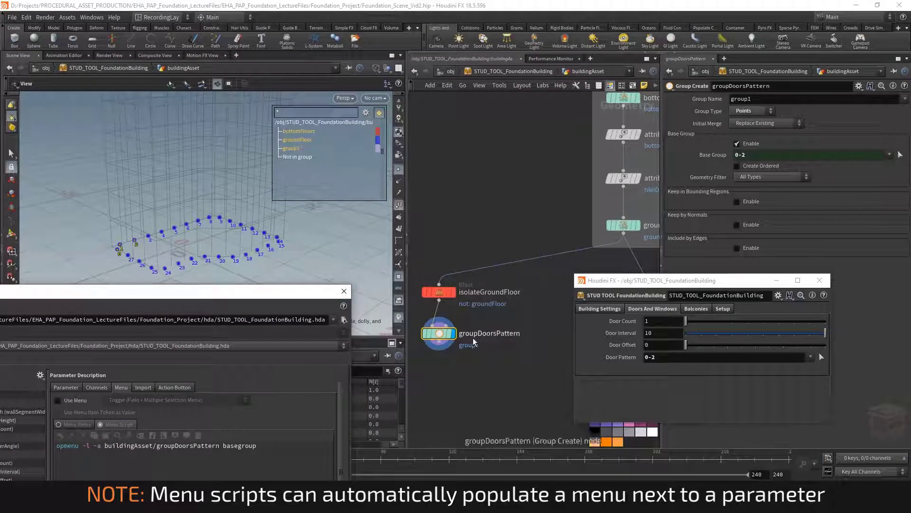
{"action": "mouse_move", "coordinate": [440, 336]}
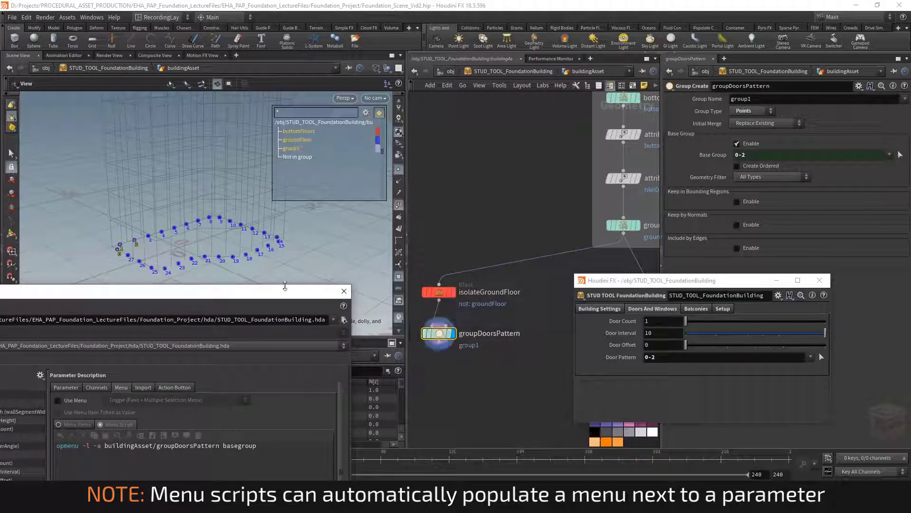
{"action": "left_click_drag", "start_coordinate": [291, 296], "coordinate": [544, 90]}
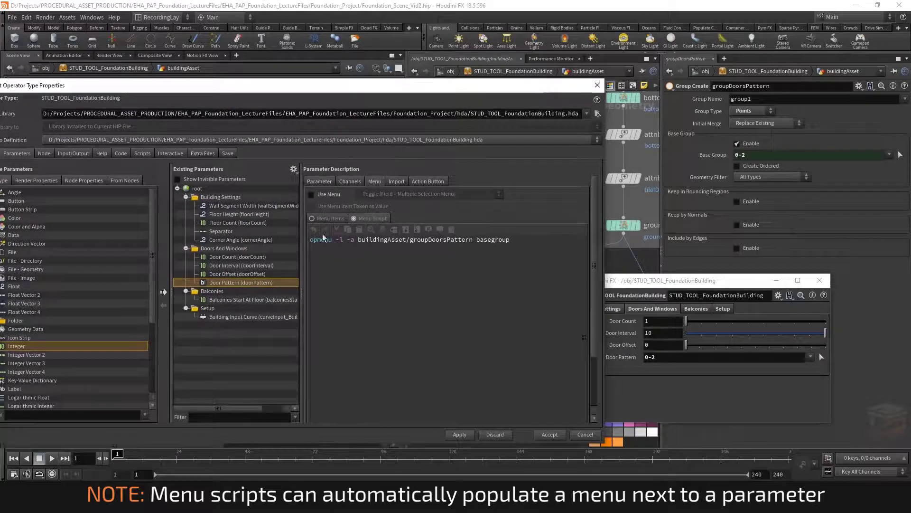
{"action": "left_click", "coordinate": [458, 434]}
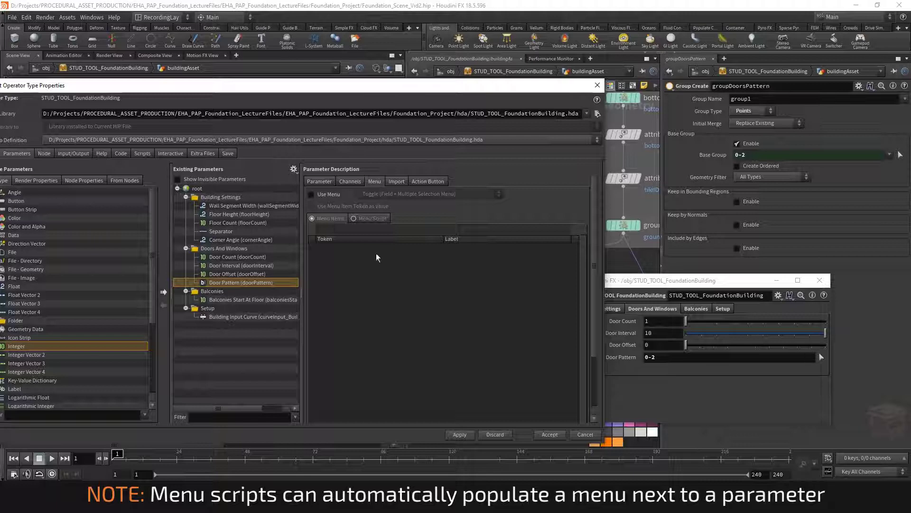
Delete the Door Pattern parameter's action button script, apply, and close the type properties
{"action": "left_click", "coordinate": [424, 184]}
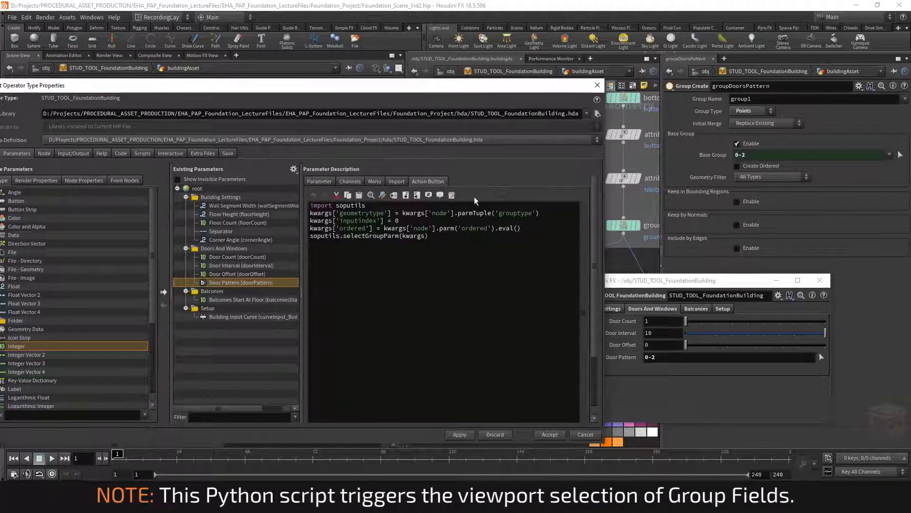
{"action": "left_click_drag", "start_coordinate": [502, 238], "coordinate": [307, 205]}
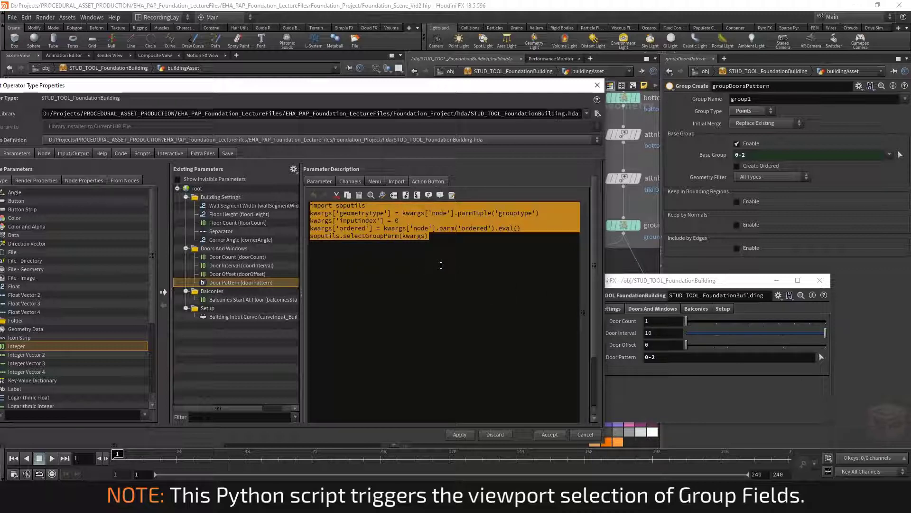
{"action": "key", "text": "Delete"}
{"action": "left_click", "coordinate": [464, 435]}
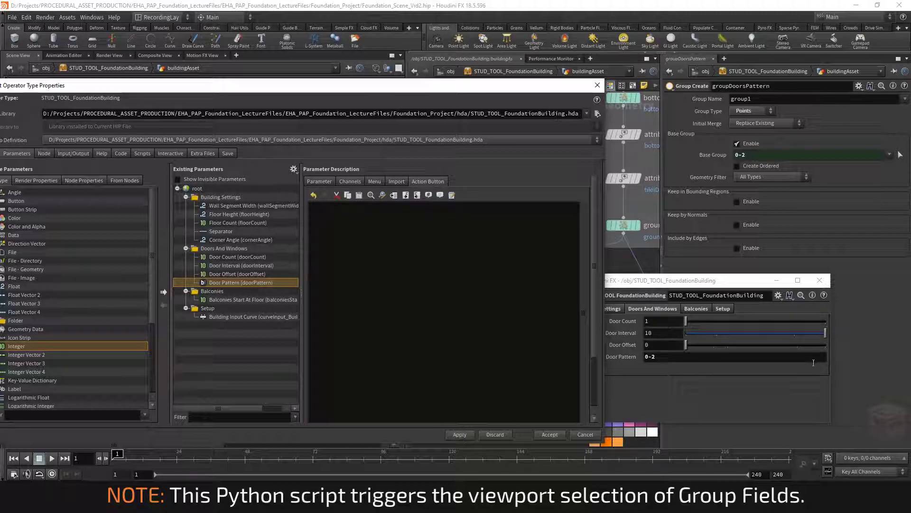
{"action": "left_click_drag", "start_coordinate": [592, 85], "coordinate": [383, 193]}
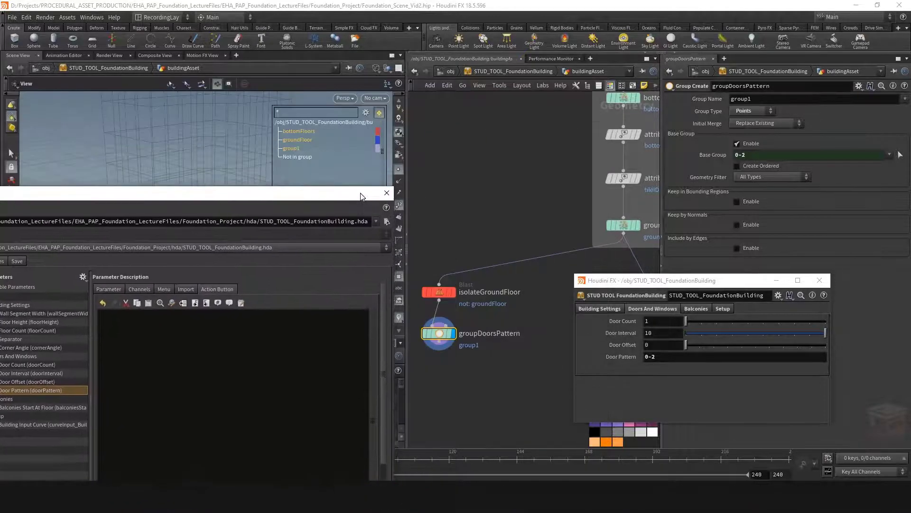
{"action": "left_click", "coordinate": [385, 194]}
Set the asset's Door Pattern parameter to 0-2 5-10
{"action": "left_click", "coordinate": [673, 357]}
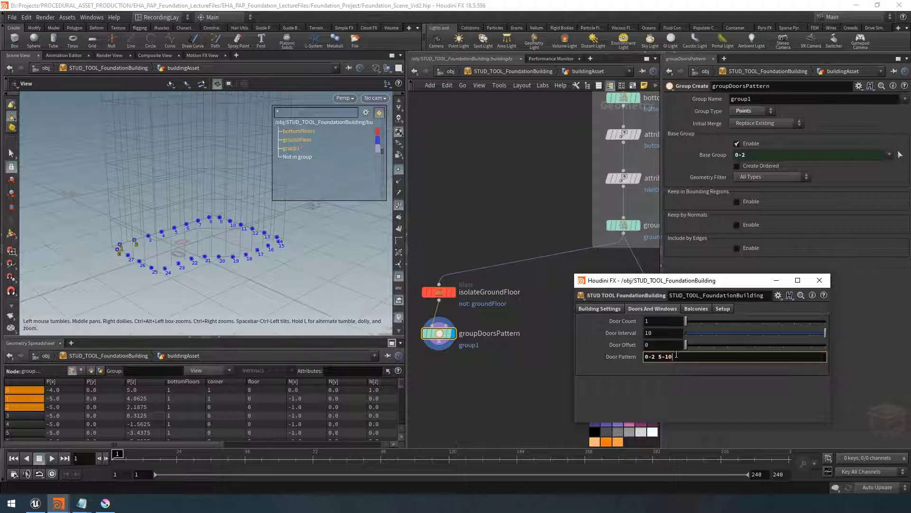
{"action": "key", "text": "Return"}
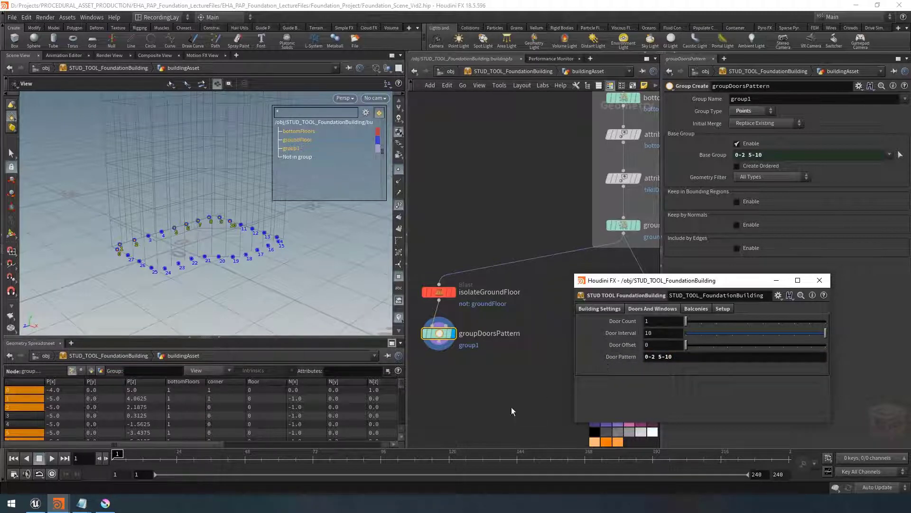
Reposition the groupDoorsPattern and isolateGroundFloor nodes below the ground floor group in the network
{"action": "left_click", "coordinate": [777, 281]}
{"action": "scroll", "coordinate": [539, 374], "scroll_direction": "down", "scroll_amount": 3}
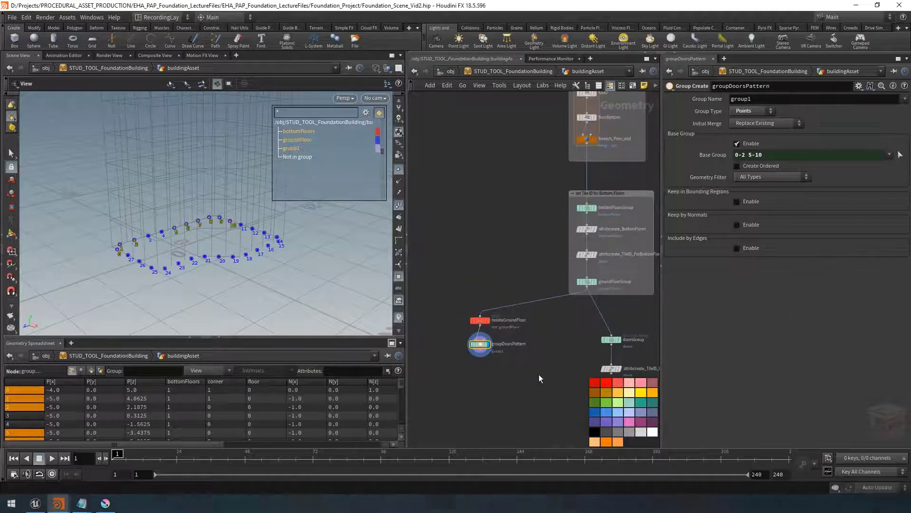
{"action": "middle_click_drag", "start_coordinate": [506, 345], "coordinate": [515, 346]}
{"action": "middle_click_drag", "start_coordinate": [470, 333], "coordinate": [478, 339]}
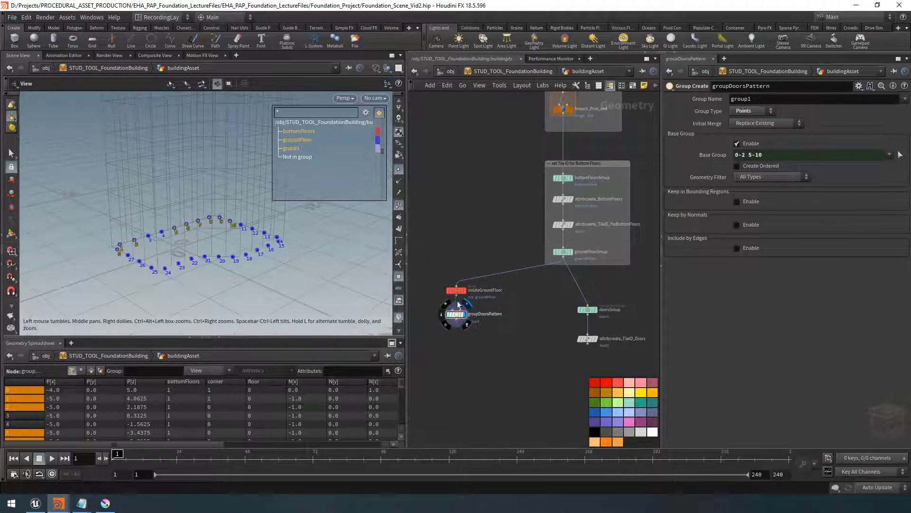
{"action": "mouse_move", "coordinate": [457, 293]}
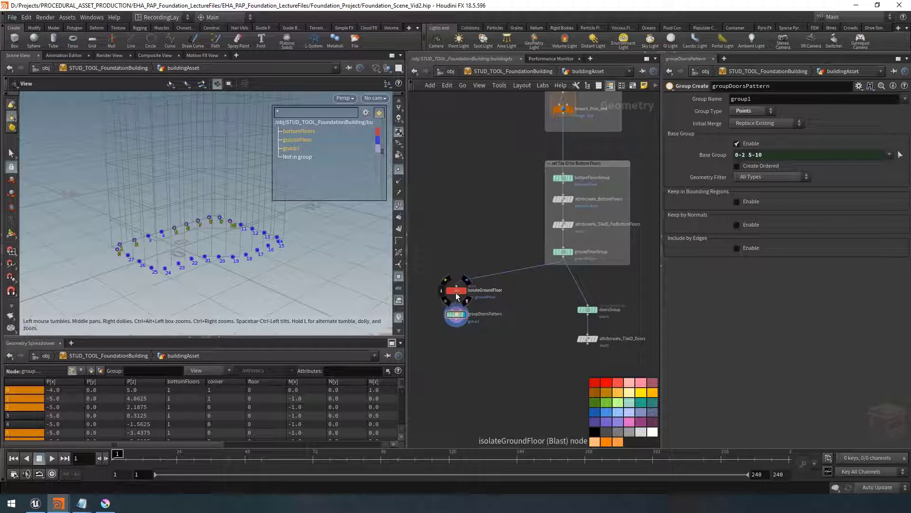
{"action": "left_click", "coordinate": [570, 251]}
{"action": "left_click_drag", "start_coordinate": [264, 240], "coordinate": [245, 252]}
{"action": "key", "text": "r"}
{"action": "scroll", "coordinate": [522, 334], "scroll_direction": "up", "scroll_amount": 2}
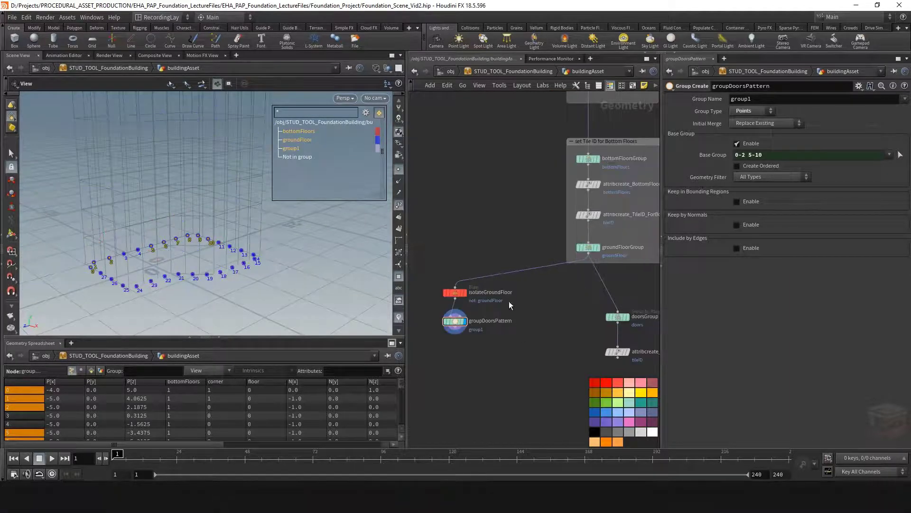
Duplicate the isolateGroundFloor Blast node, place the copy beside it, and display its output
{"action": "left_click", "coordinate": [454, 293]}
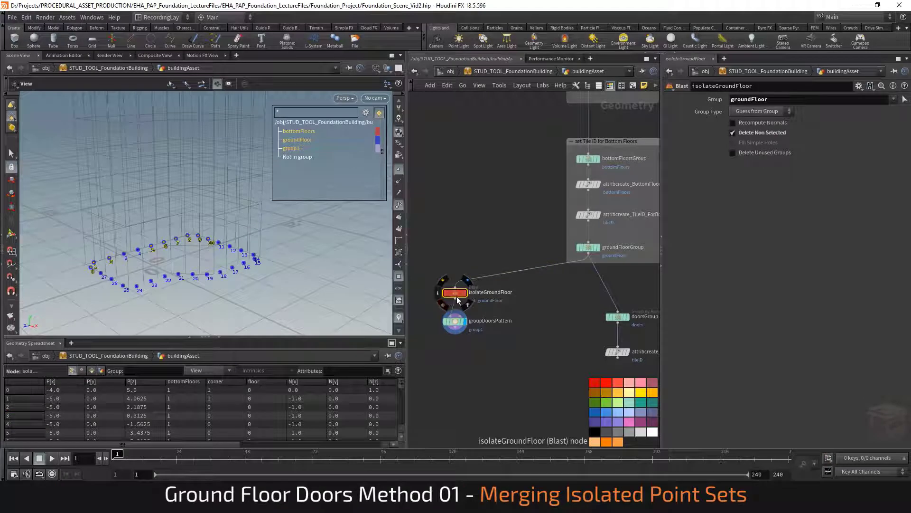
{"action": "key", "text": "ctrl+c"}
{"action": "key", "text": "ctrl+v"}
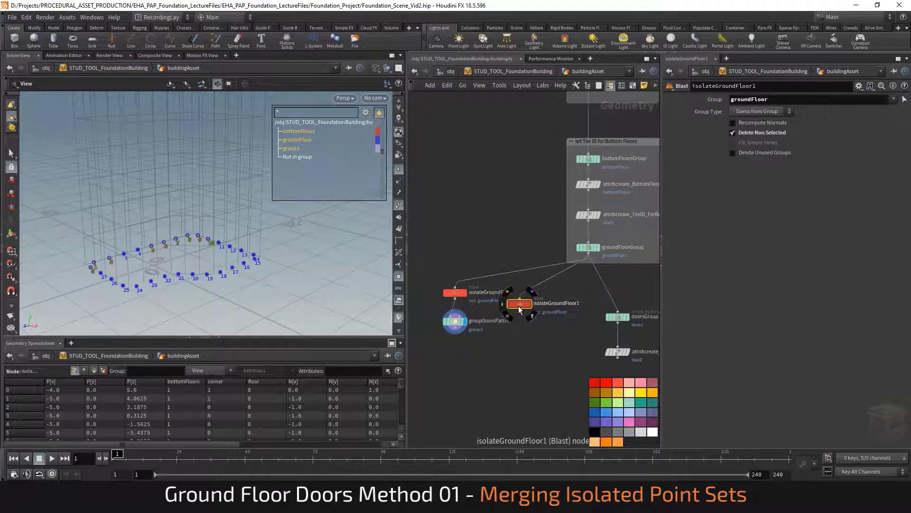
{"action": "left_click_drag", "start_coordinate": [520, 310], "coordinate": [532, 297]}
{"action": "key", "text": "r"}
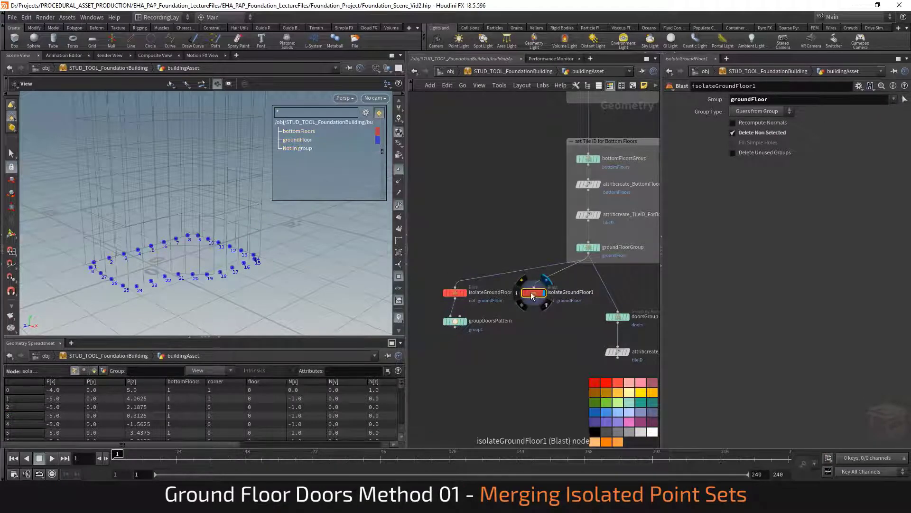
Make the copied Blast delete the ground floor points, then merge it with groupDoorsPattern in a new Merge node and display it
{"action": "left_click", "coordinate": [772, 136]}
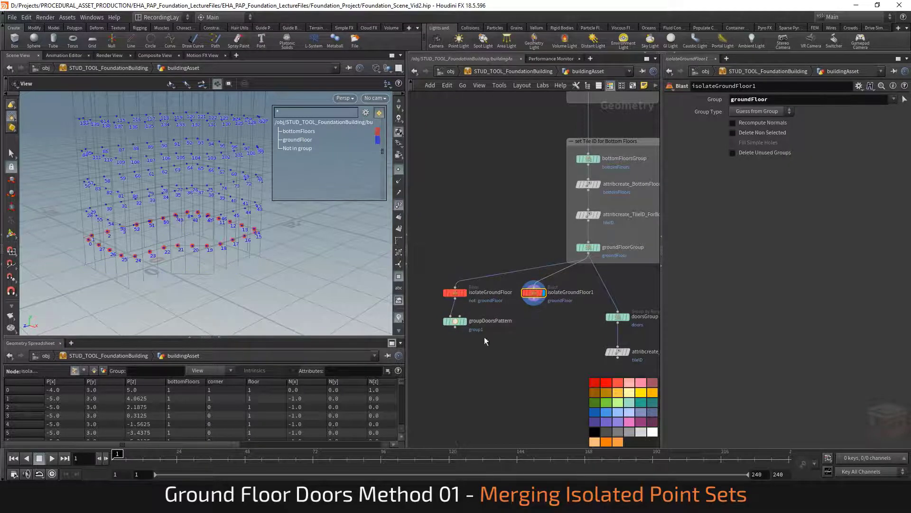
{"action": "key", "text": "Tab"}
{"action": "type", "text": "merge"}
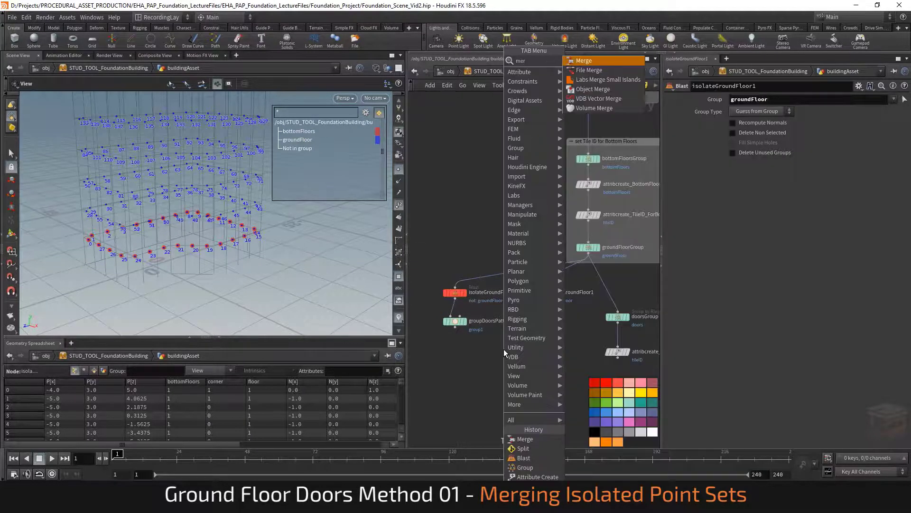
{"action": "key", "text": "Return"}
{"action": "left_click", "coordinate": [503, 349]}
{"action": "left_click_drag", "start_coordinate": [455, 326], "coordinate": [513, 345]}
{"action": "left_click", "coordinate": [534, 299]}
{"action": "left_click", "coordinate": [512, 346]}
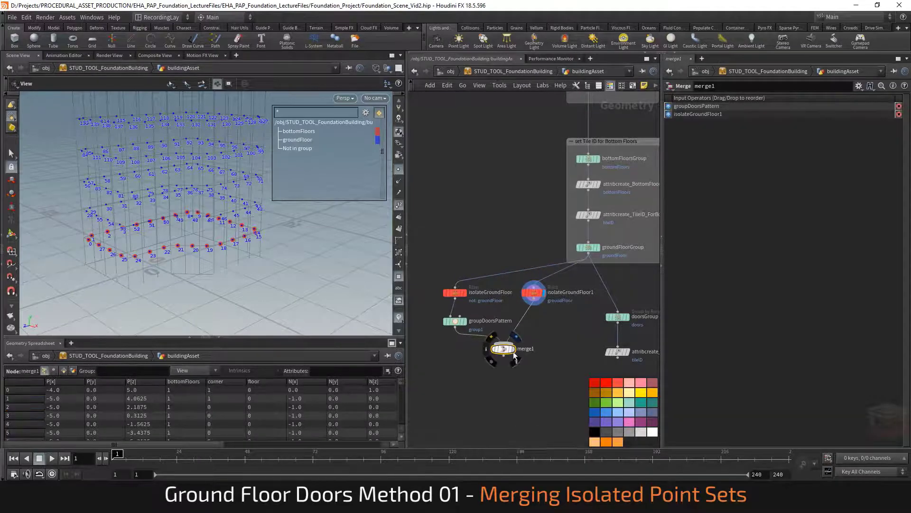
{"action": "left_click", "coordinate": [513, 350]}
Rename the group created by groupDoorsPattern to doors
{"action": "left_click", "coordinate": [455, 321]}
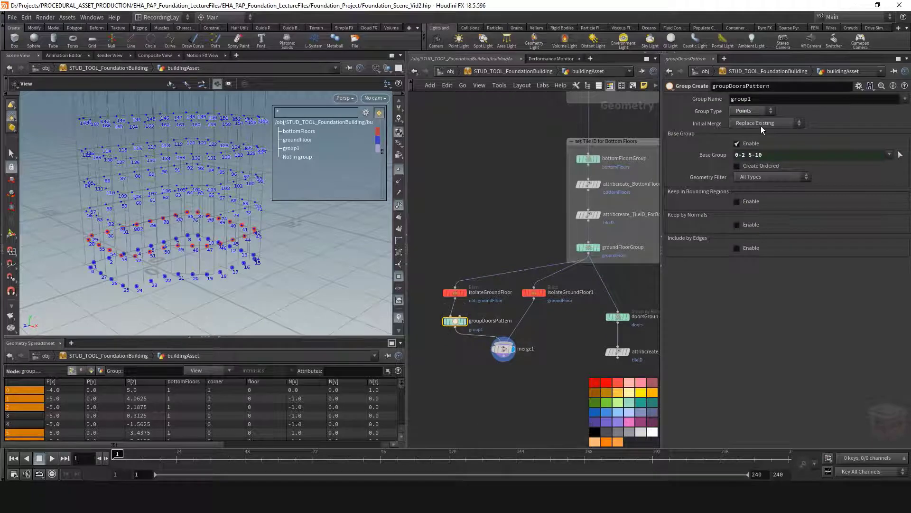
{"action": "double_click", "coordinate": [753, 99]}
{"action": "type", "text": "doors"}
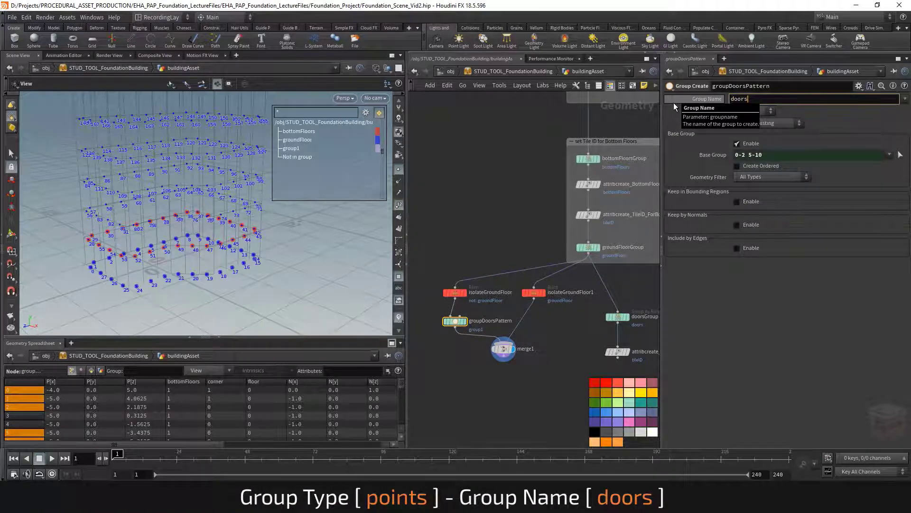
{"action": "key", "text": "Return"}
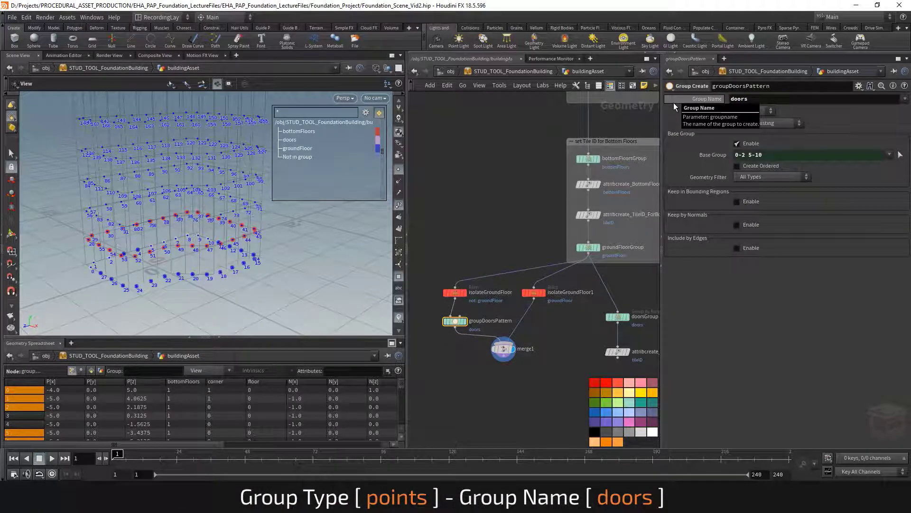
Delete the copied isolateGroundFloor1 Blast node and the Merge node
{"action": "middle_click_drag", "start_coordinate": [544, 336], "coordinate": [542, 323]}
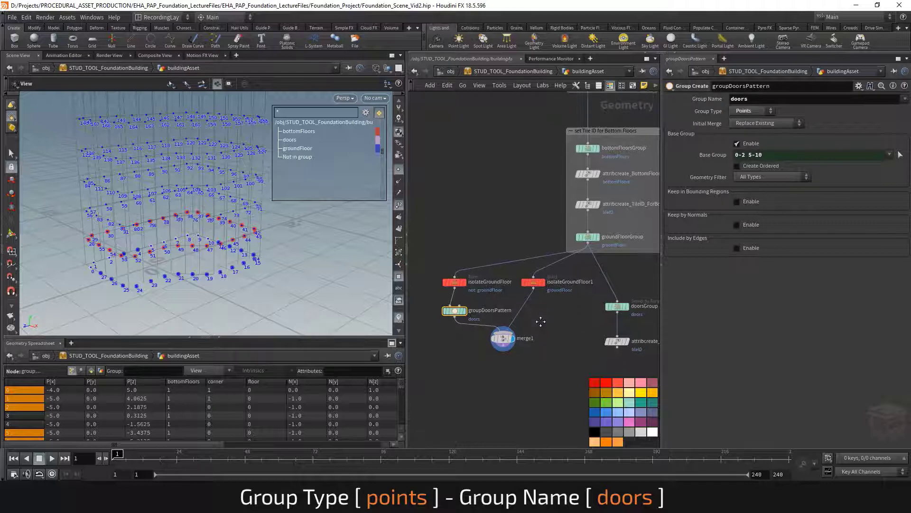
{"action": "left_click", "coordinate": [463, 280], "text": "shift"}
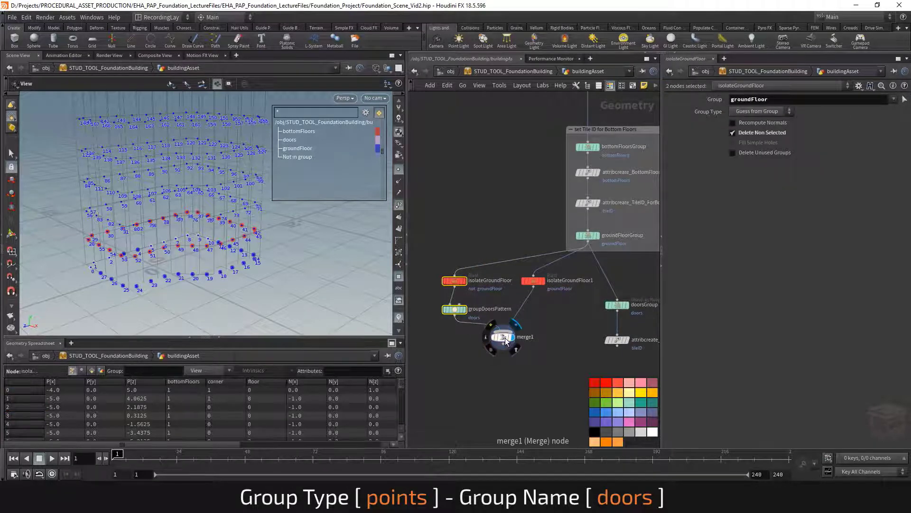
{"action": "left_click_drag", "start_coordinate": [504, 341], "coordinate": [529, 342]}
{"action": "middle_click_drag", "start_coordinate": [548, 370], "coordinate": [542, 368]}
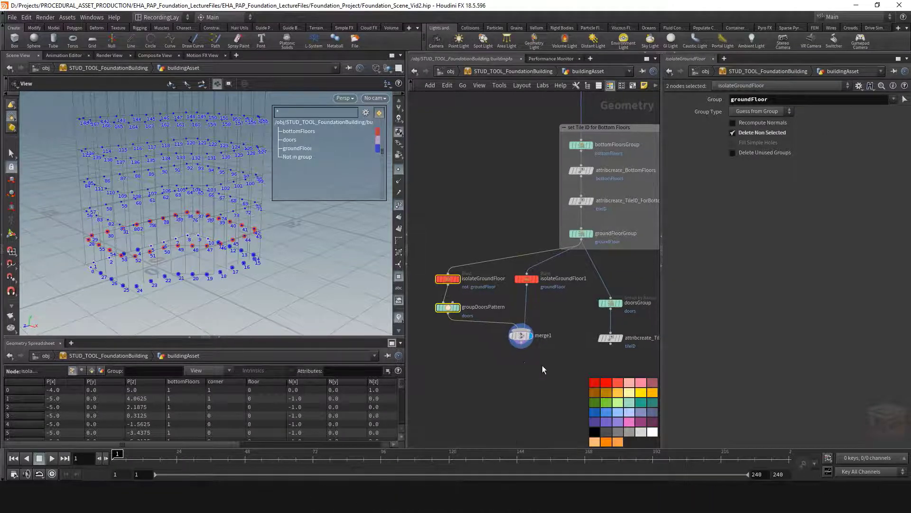
{"action": "middle_click_drag", "start_coordinate": [214, 203], "coordinate": [211, 215]}
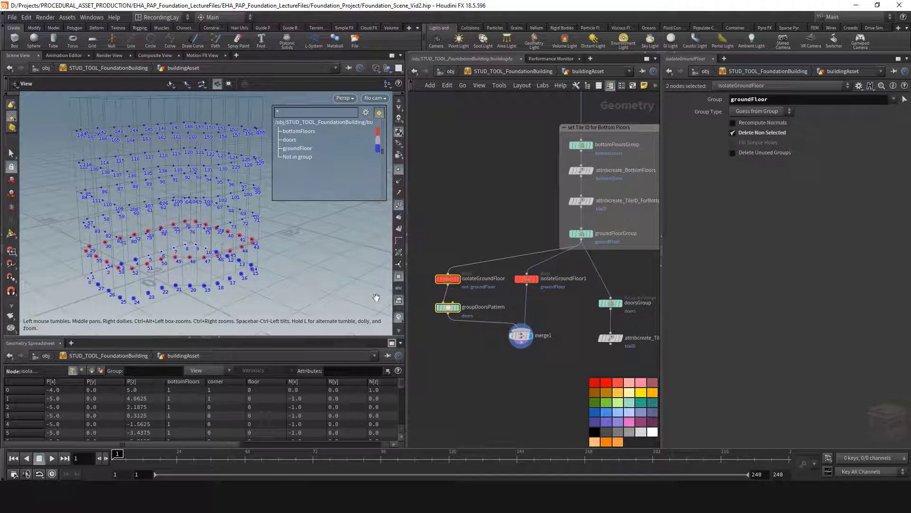
{"action": "left_click_drag", "start_coordinate": [541, 364], "coordinate": [508, 276]}
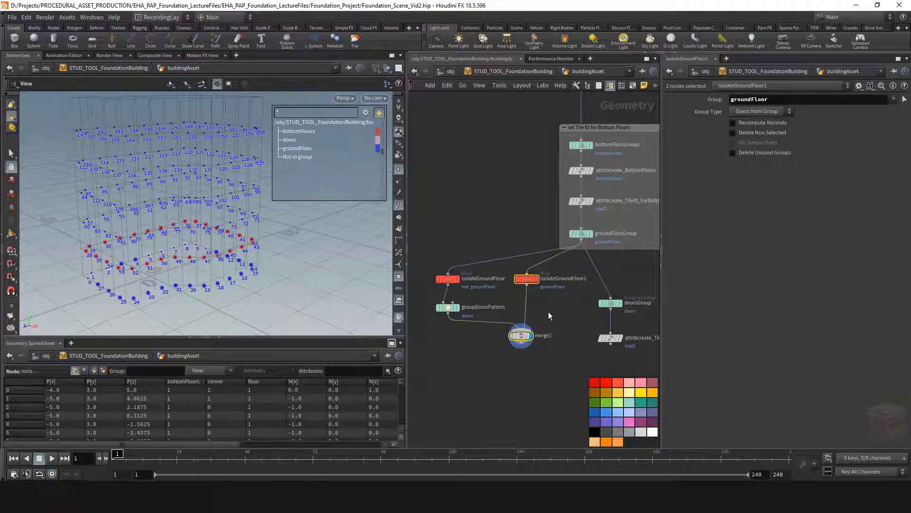
{"action": "key", "text": "Delete"}
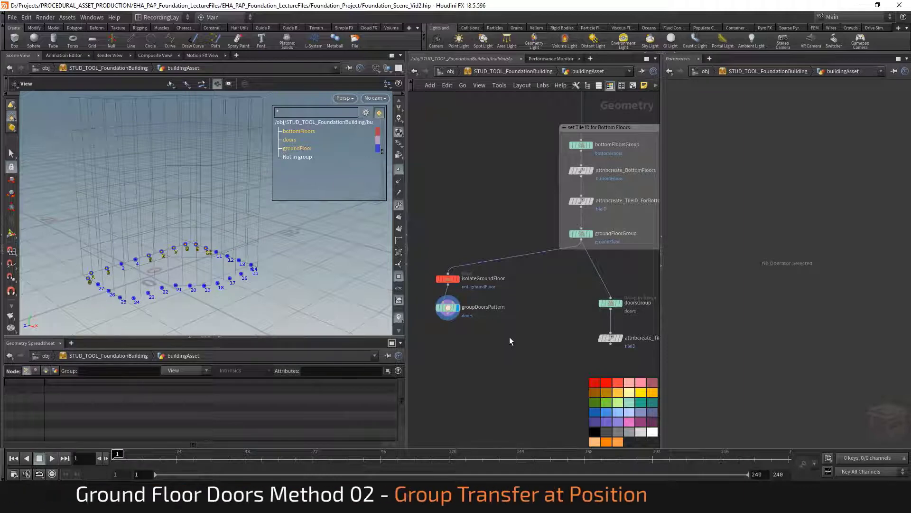
Add a Group Transfer node below the ground floor branch and wire groundFloorGroup into its first input
{"action": "key", "text": "Tab"}
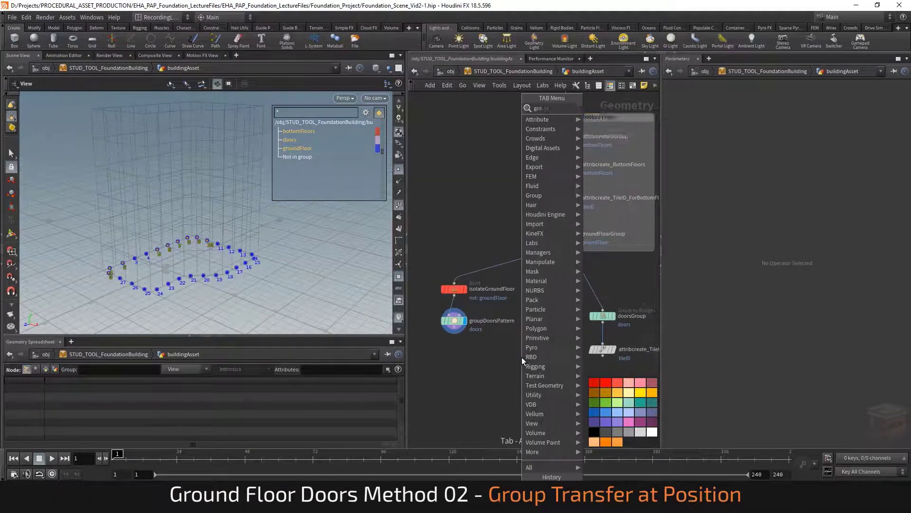
{"action": "type", "text": "grouptrans"}
{"action": "key", "text": "Return"}
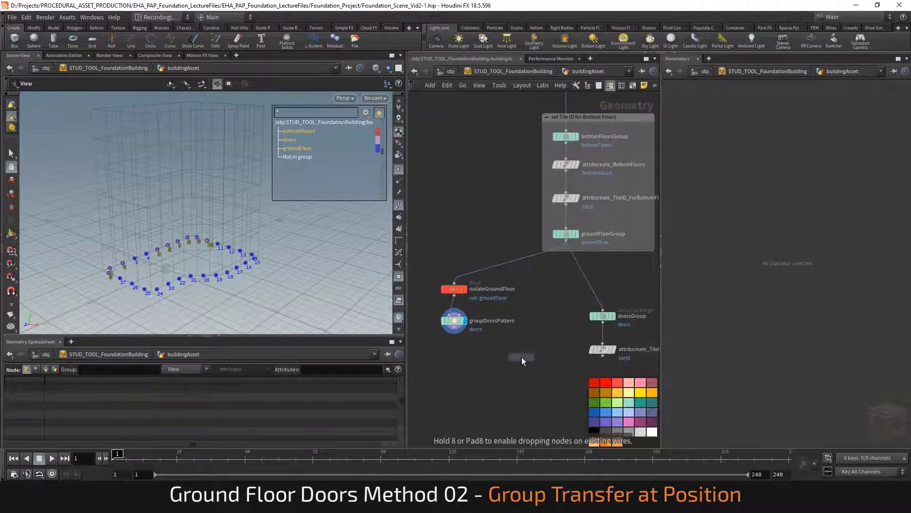
{"action": "left_click", "coordinate": [521, 349]}
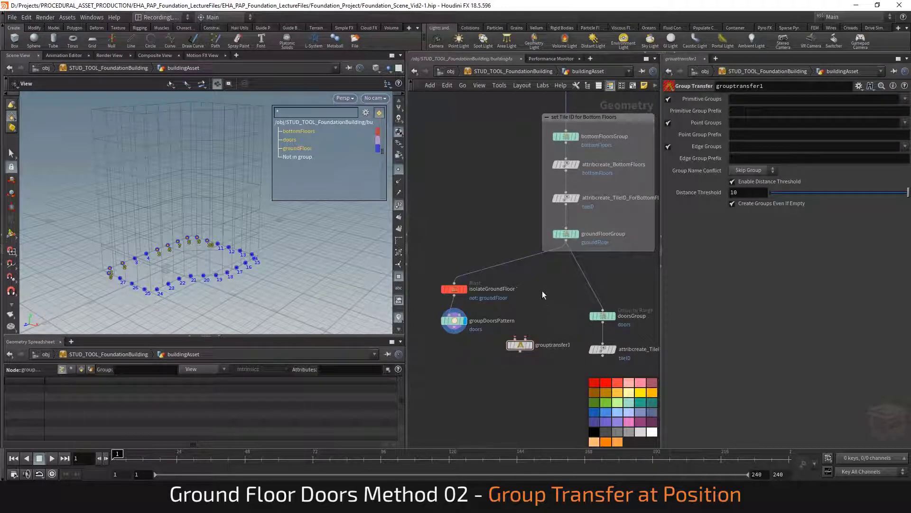
{"action": "left_click", "coordinate": [577, 235]}
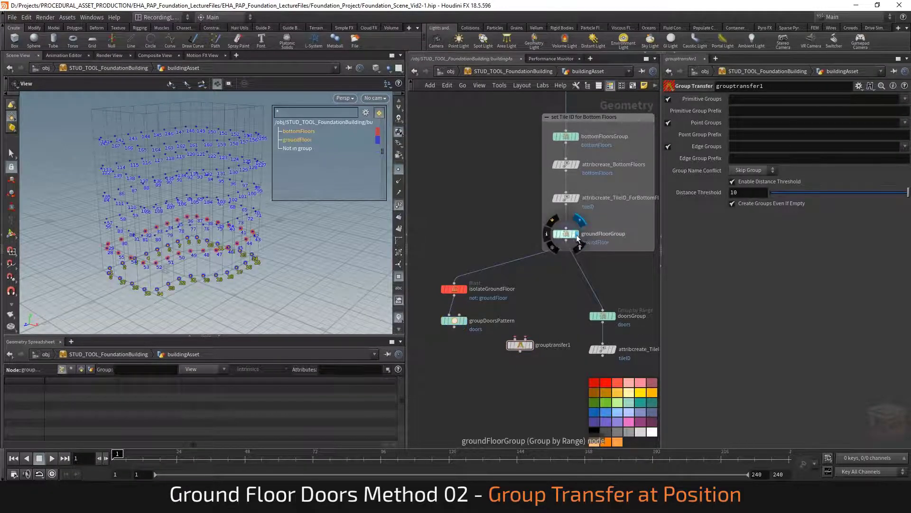
{"action": "left_click", "coordinate": [567, 235]}
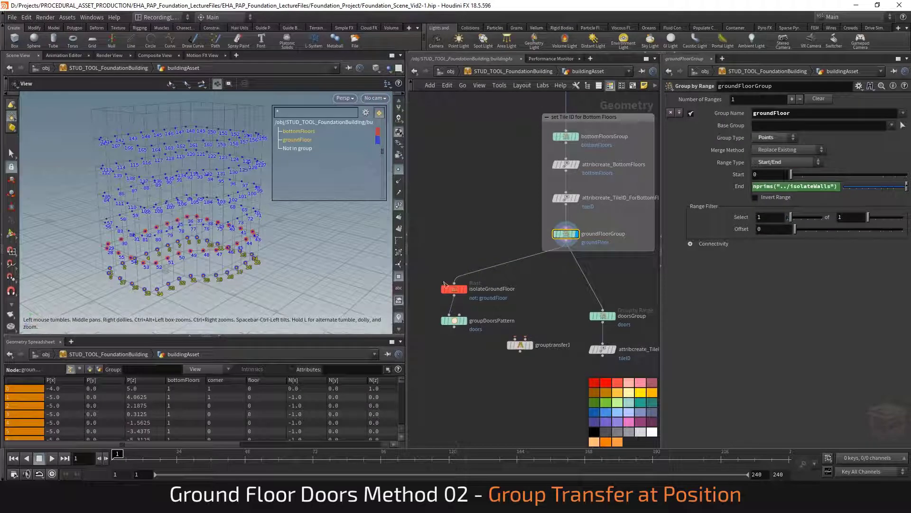
{"action": "left_click", "coordinate": [566, 249]}
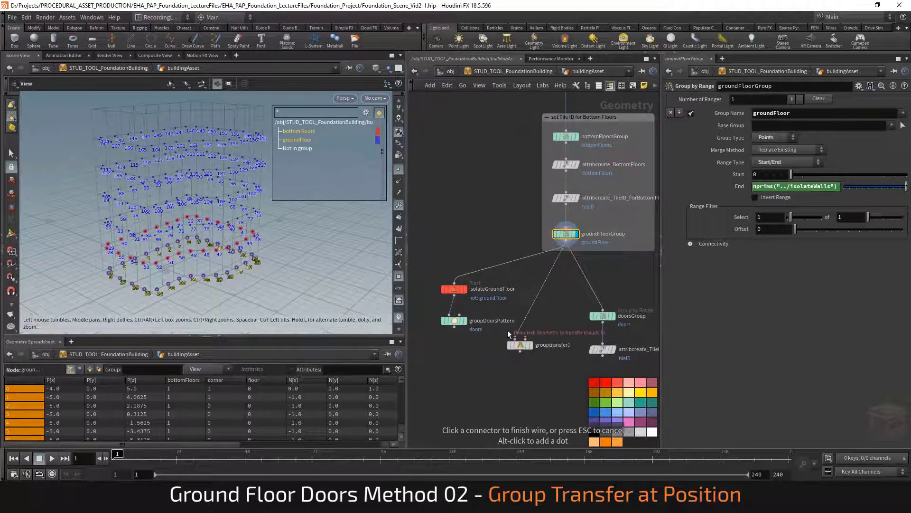
{"action": "left_click", "coordinate": [516, 338]}
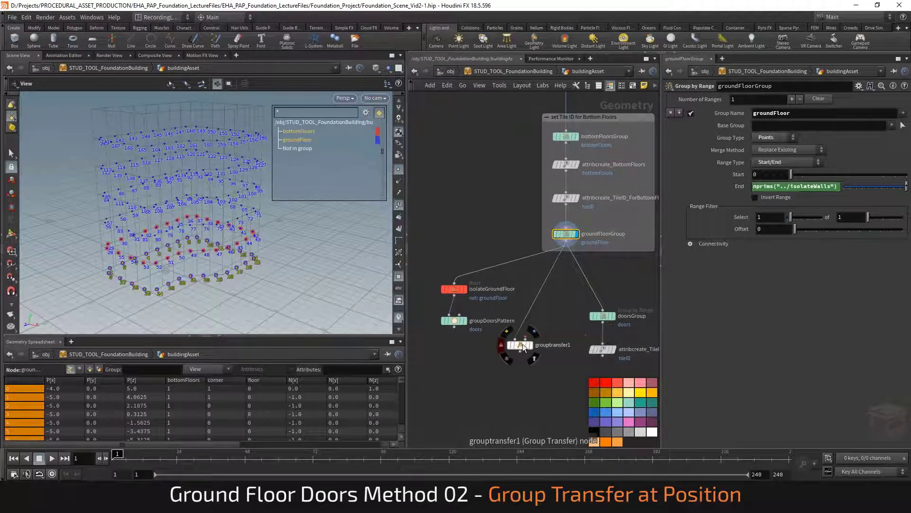
{"action": "left_click_drag", "start_coordinate": [522, 344], "coordinate": [522, 358]}
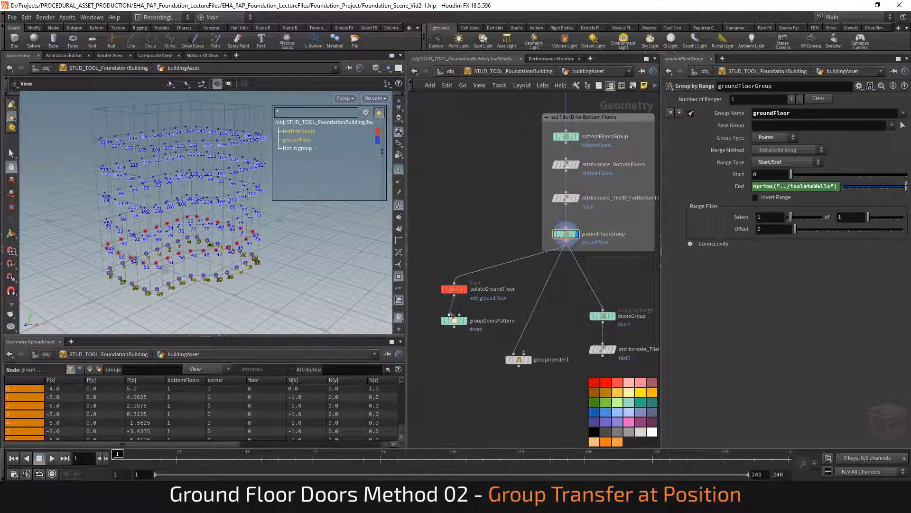
Connect groupDoorsPattern to the Group Transfer's second input and display the Group Transfer output
{"action": "left_click", "coordinate": [468, 311]}
{"action": "mouse_move", "coordinate": [471, 322]}
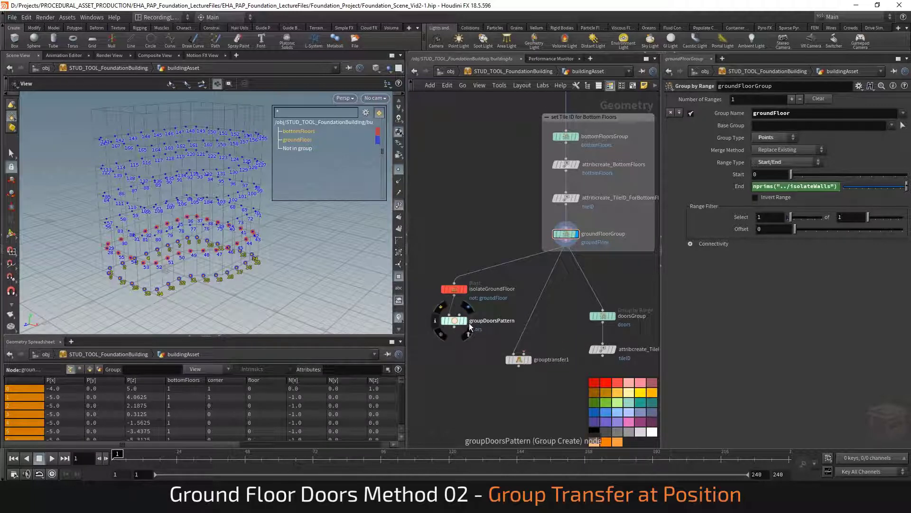
{"action": "left_click", "coordinate": [466, 321]}
{"action": "left_click", "coordinate": [454, 325]}
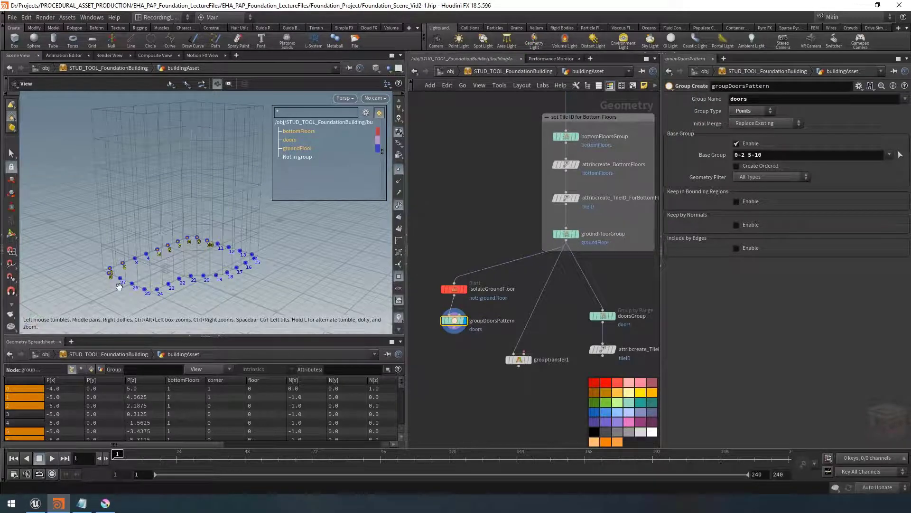
{"action": "left_click", "coordinate": [454, 328]}
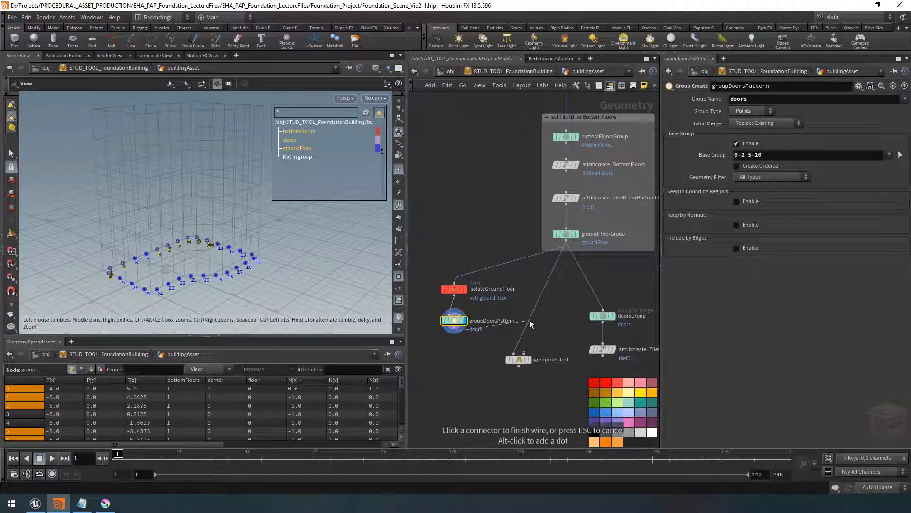
{"action": "left_click", "coordinate": [524, 353]}
{"action": "left_click", "coordinate": [529, 360]}
{"action": "left_click_drag", "start_coordinate": [518, 362], "coordinate": [510, 356]}
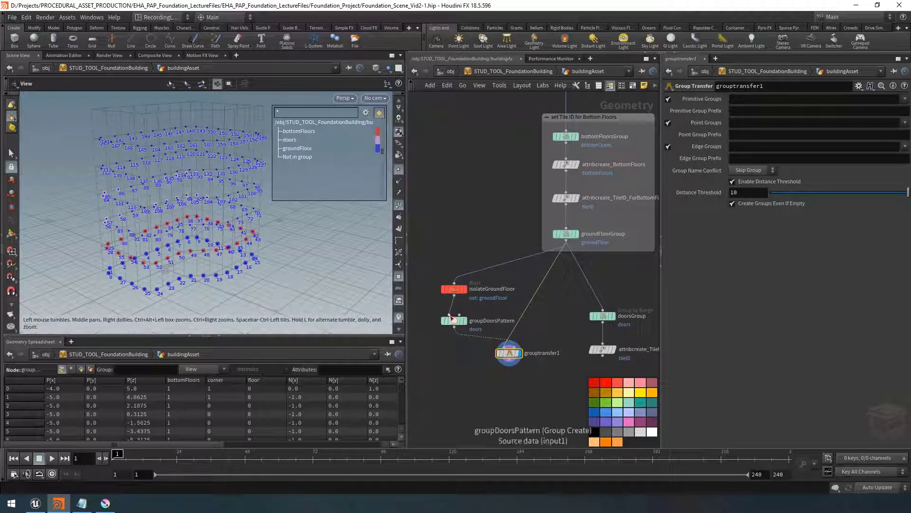
Transfer only point groups, choosing the doors group, and set Group Name Conflict to Overwrite
{"action": "mouse_move", "coordinate": [513, 354]}
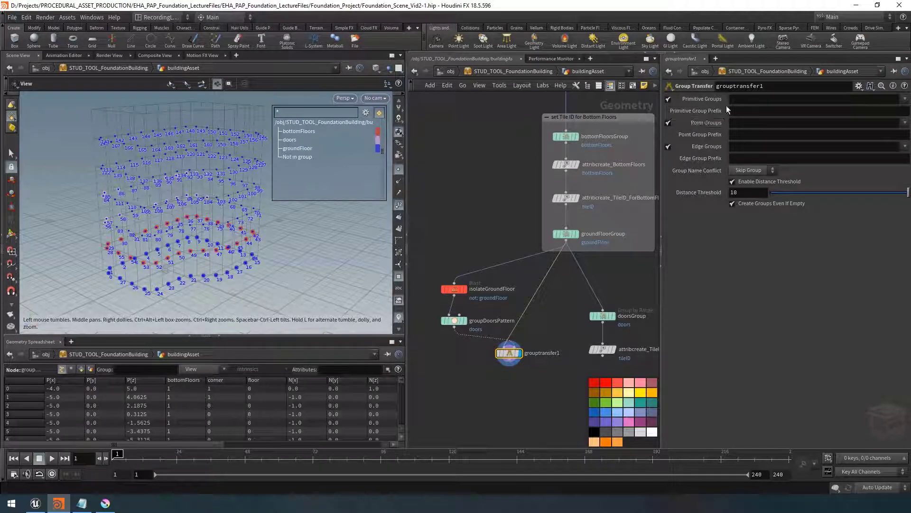
{"action": "left_click", "coordinate": [669, 99]}
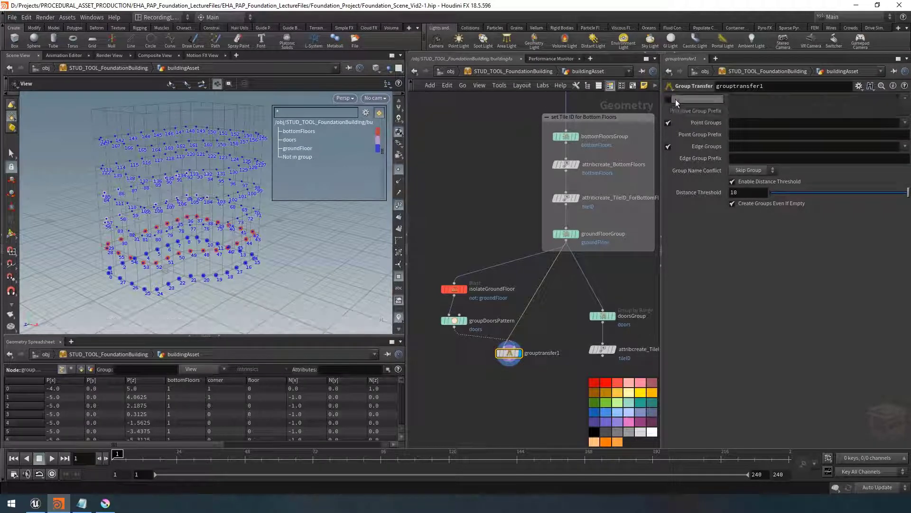
{"action": "left_click", "coordinate": [669, 146]}
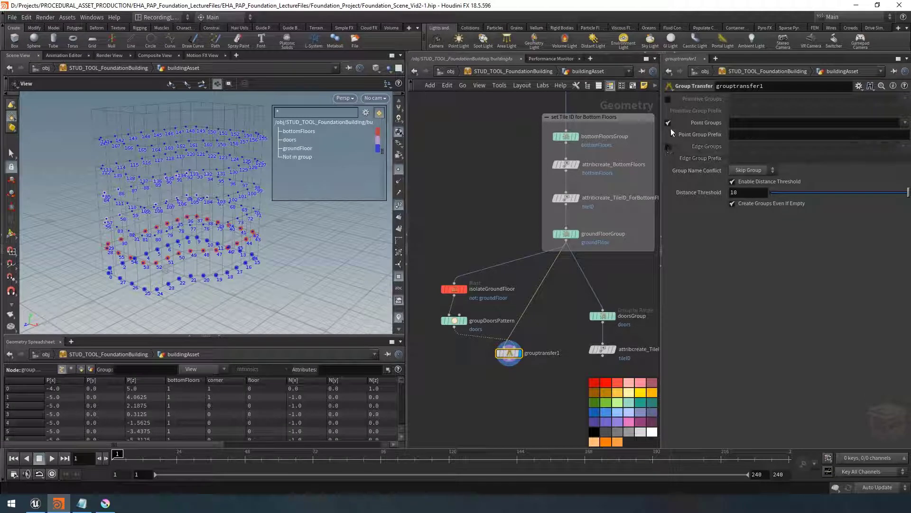
{"action": "left_click", "coordinate": [904, 123]}
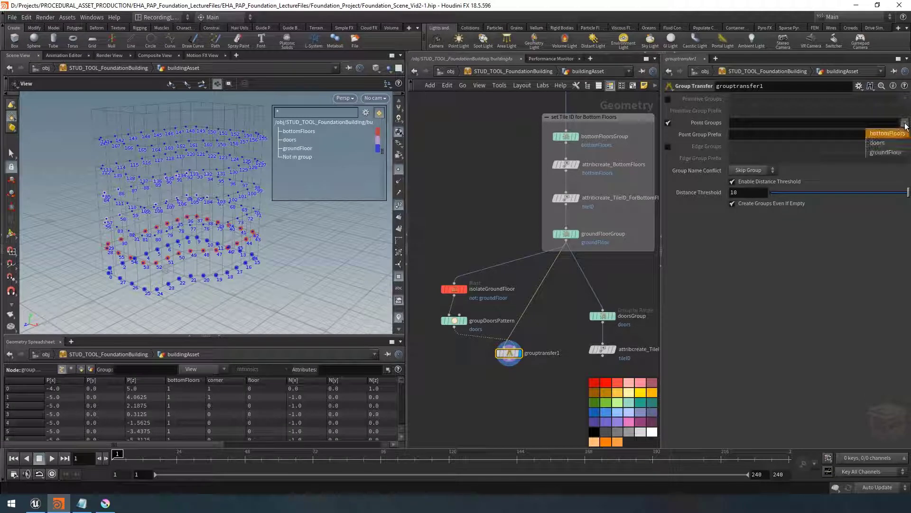
{"action": "left_click", "coordinate": [890, 144]}
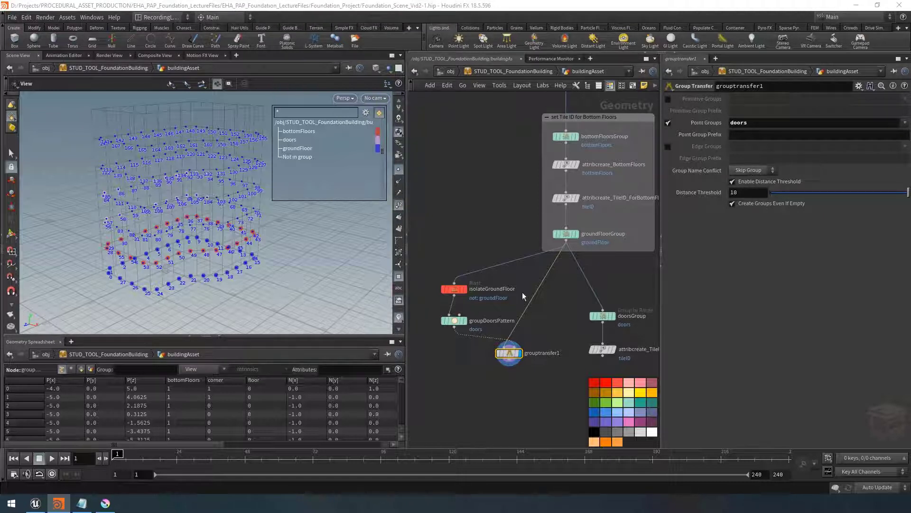
{"action": "left_click", "coordinate": [754, 173]}
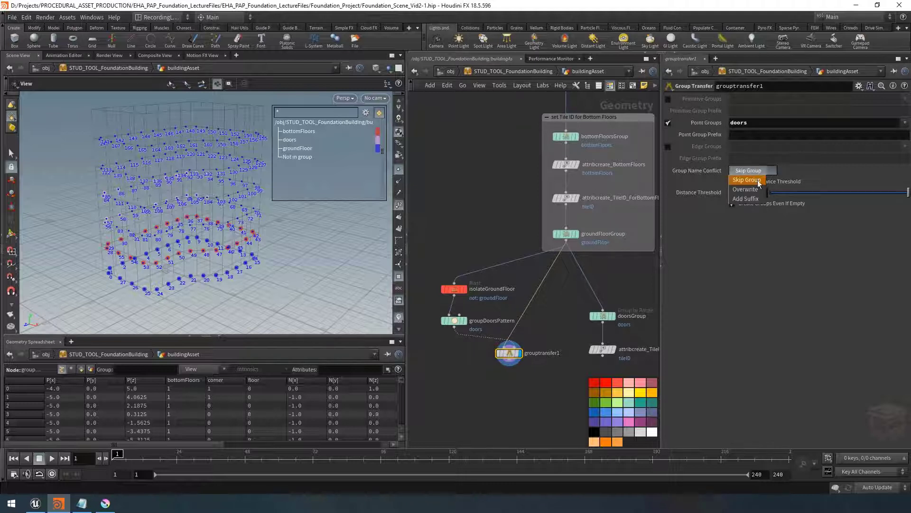
{"action": "left_click", "coordinate": [755, 190]}
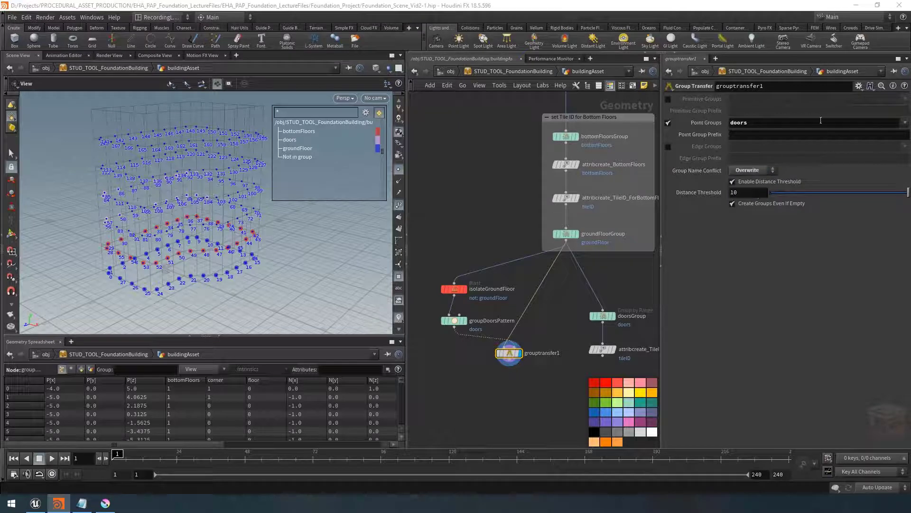
Change the doors group's viewport display colour to yellow FFFF00
{"action": "left_click_drag", "start_coordinate": [147, 198], "coordinate": [153, 197]}
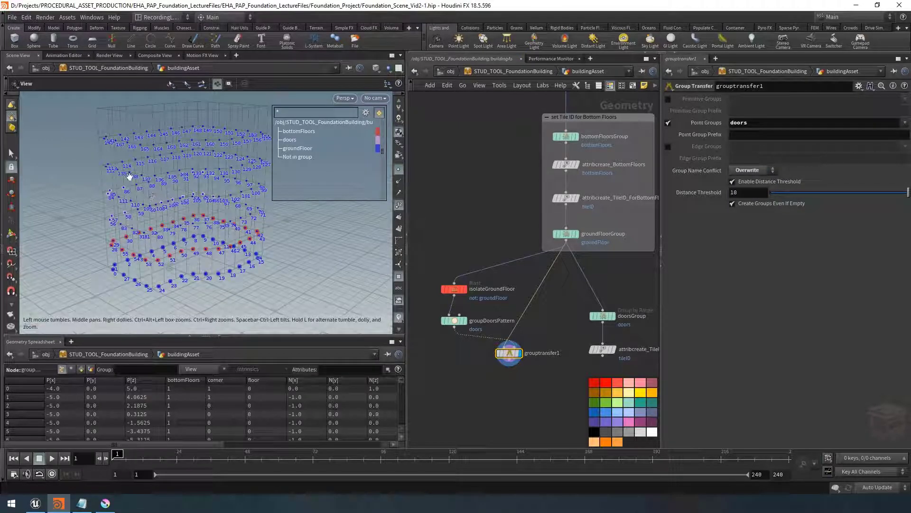
{"action": "left_click_drag", "start_coordinate": [124, 167], "coordinate": [176, 206]}
{"action": "middle_click_drag", "start_coordinate": [177, 206], "coordinate": [175, 214]}
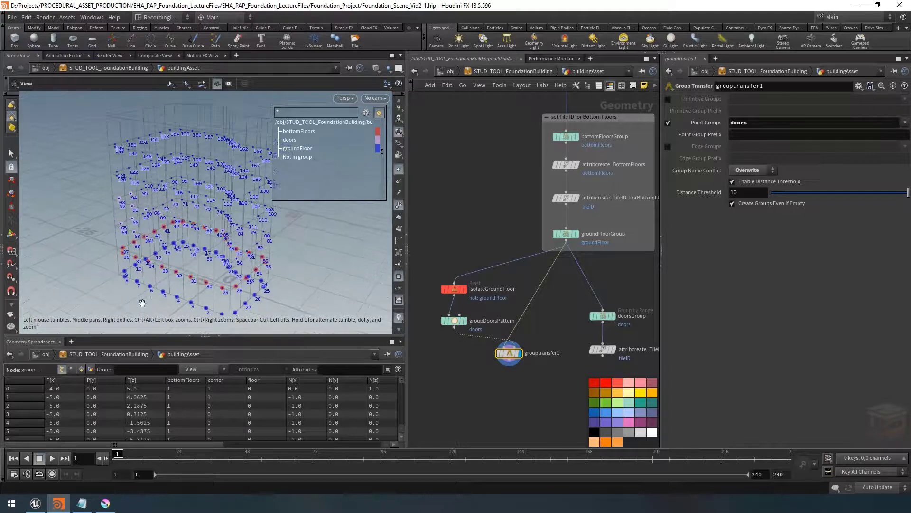
{"action": "left_click", "coordinate": [379, 139]}
{"action": "left_click", "coordinate": [374, 88]}
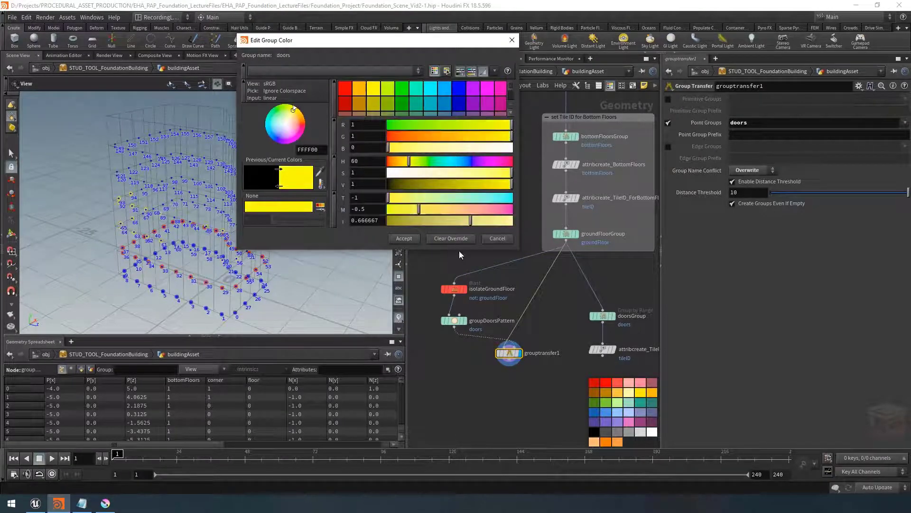
{"action": "left_click", "coordinate": [404, 238]}
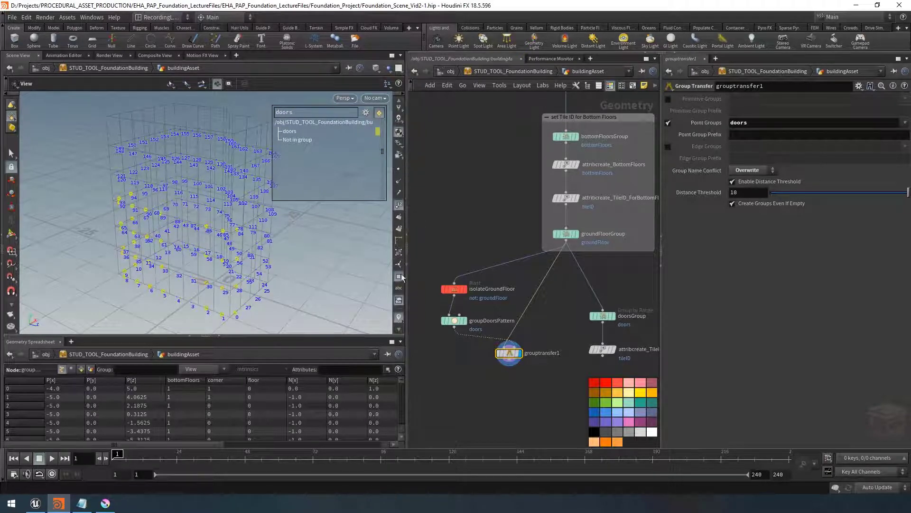
Hide point numbers and compare the groupDoorsPattern and Group Transfer outputs in the viewport
{"action": "left_click", "coordinate": [399, 204]}
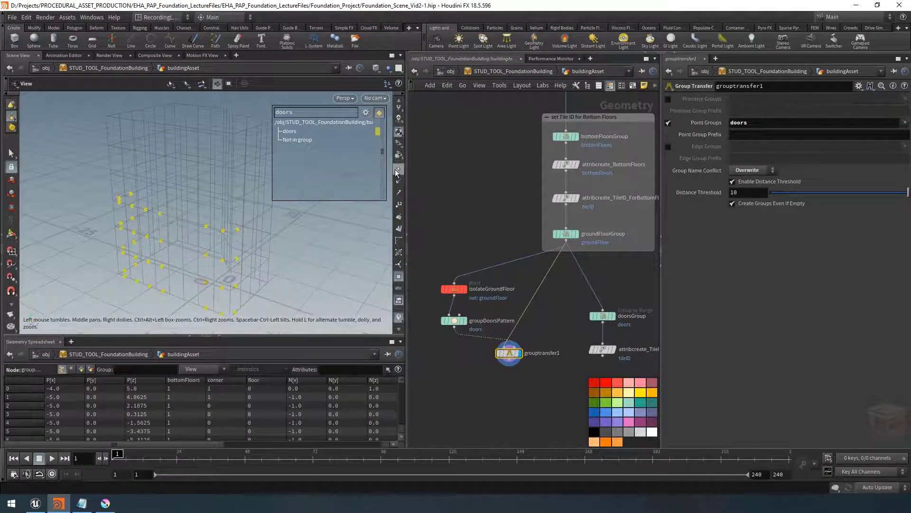
{"action": "left_click_drag", "start_coordinate": [195, 255], "coordinate": [181, 240]}
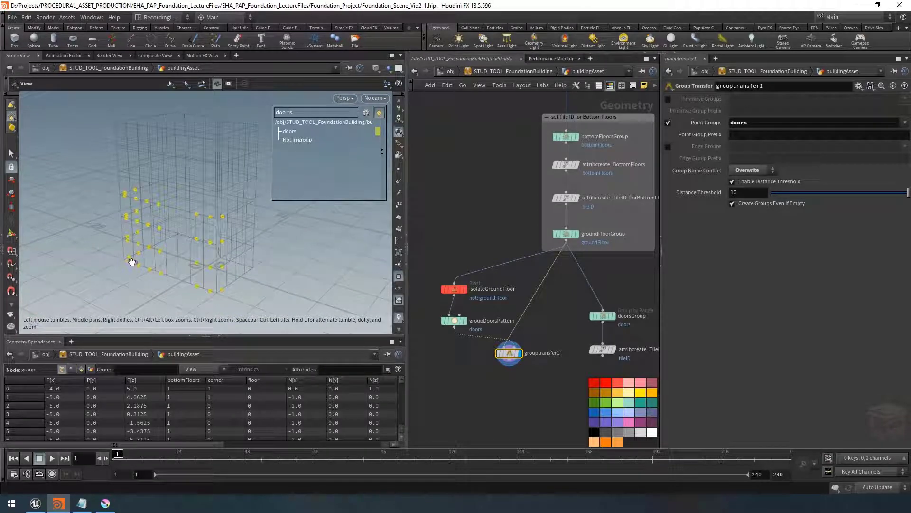
{"action": "left_click", "coordinate": [459, 323]}
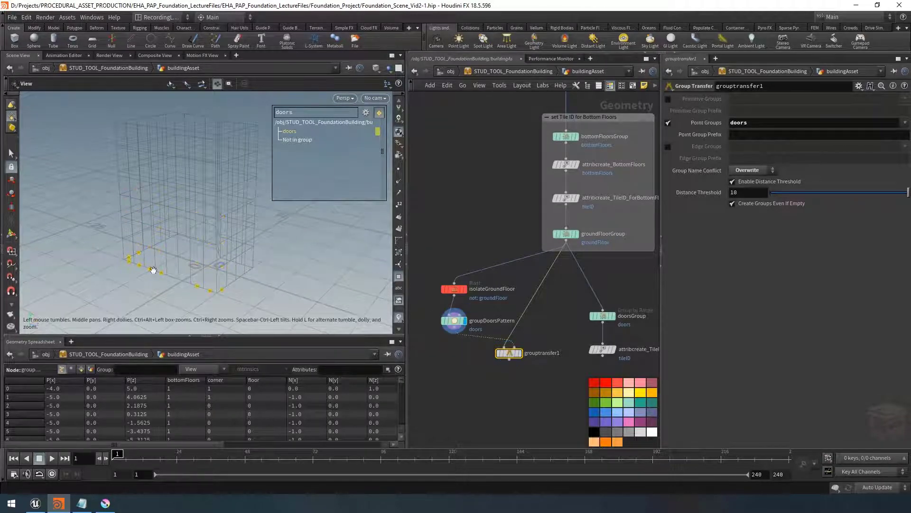
{"action": "left_click", "coordinate": [522, 354]}
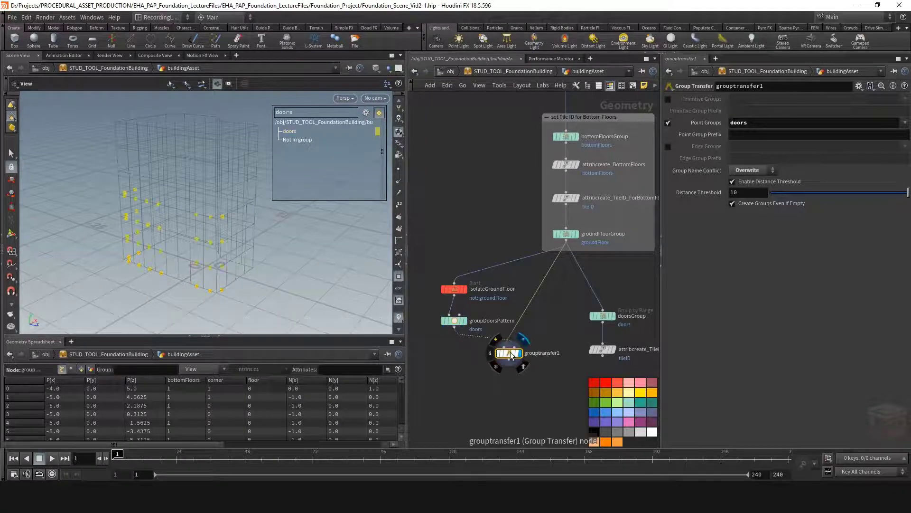
Set the Group Transfer distance threshold to 0.001, then turn off Enable Distance Threshold
{"action": "left_click", "coordinate": [748, 191]}
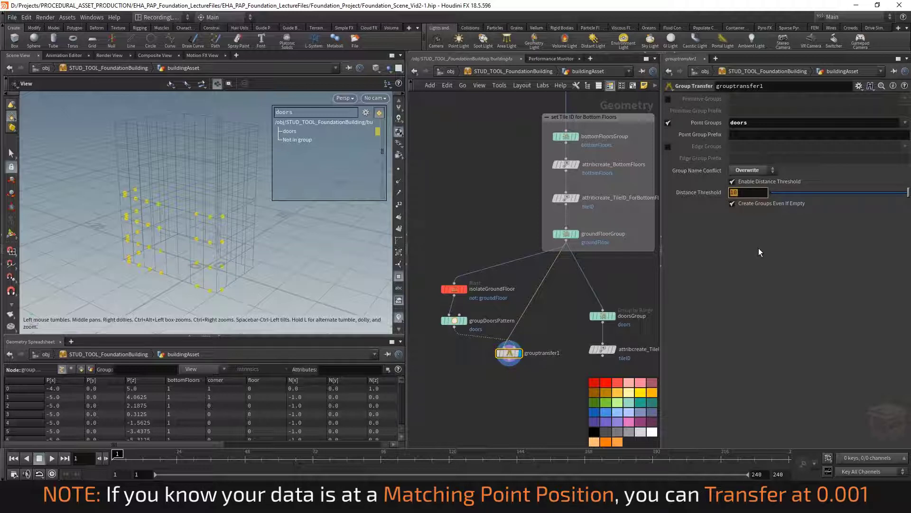
{"action": "type", "text": "0.001"}
{"action": "key", "text": "Return"}
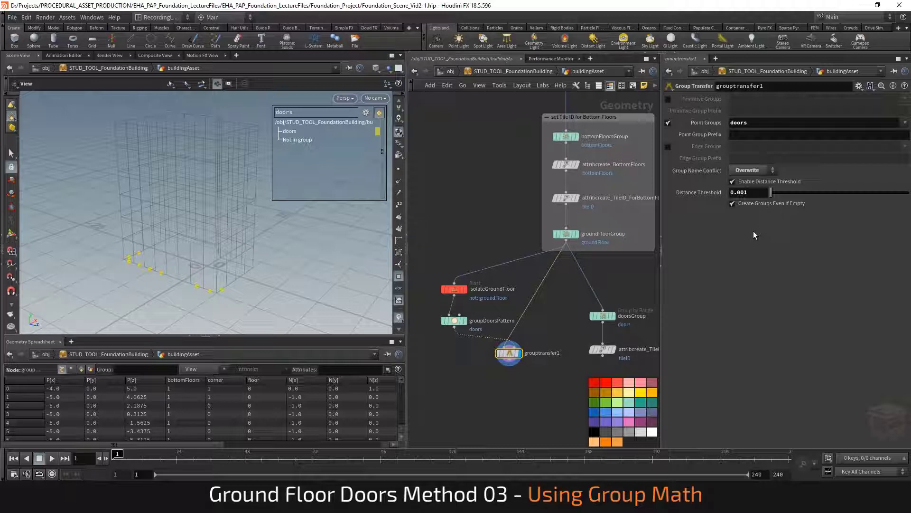
{"action": "left_click", "coordinate": [741, 182]}
{"action": "left_click_drag", "start_coordinate": [244, 278], "coordinate": [192, 295]}
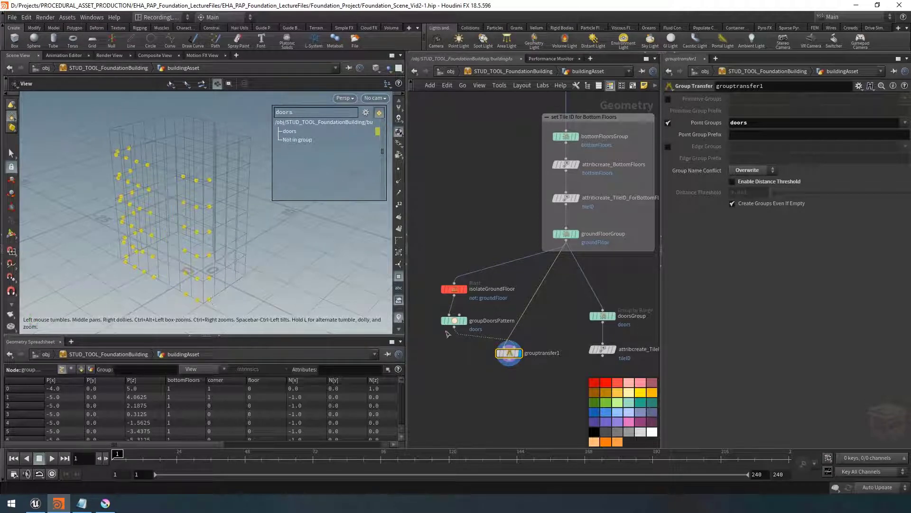
Show all groups in the viewport's group colour list using the * filter
{"action": "middle_click_drag", "start_coordinate": [537, 395], "coordinate": [520, 375]}
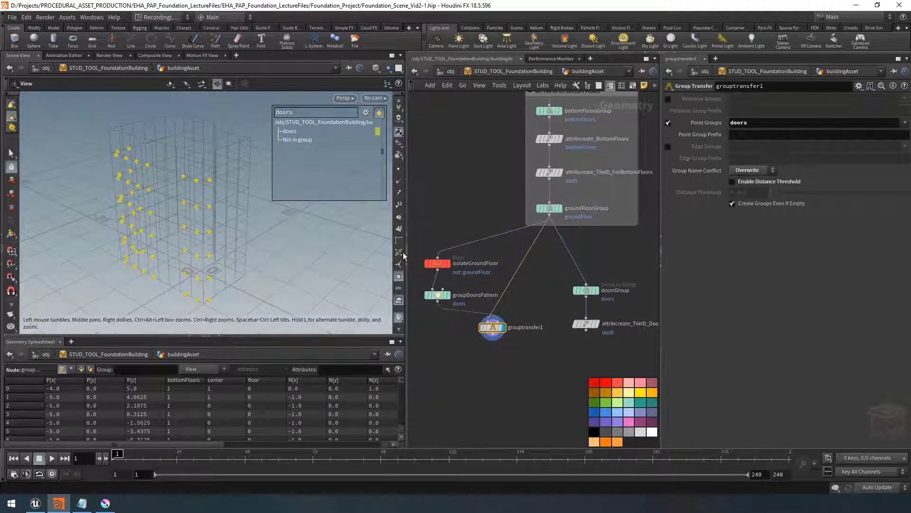
{"action": "type", "text": "*"}
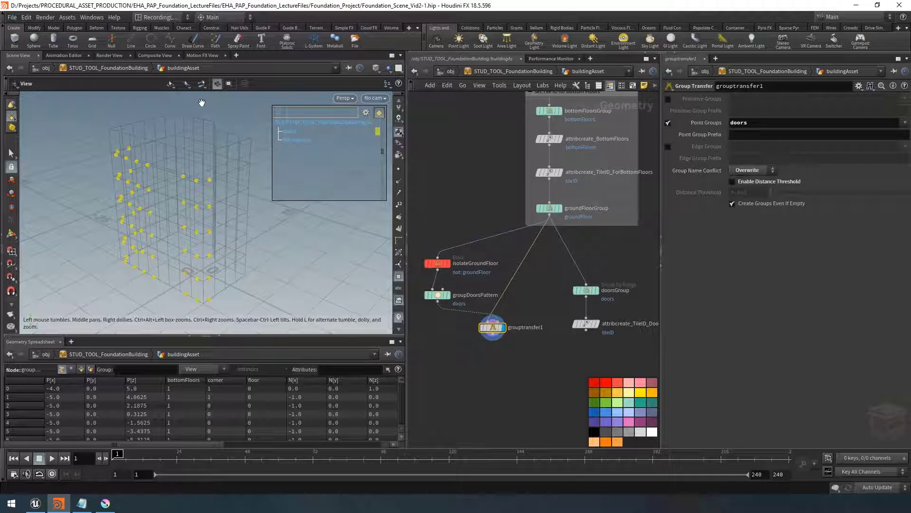
{"action": "left_click_drag", "start_coordinate": [266, 262], "coordinate": [259, 261]}
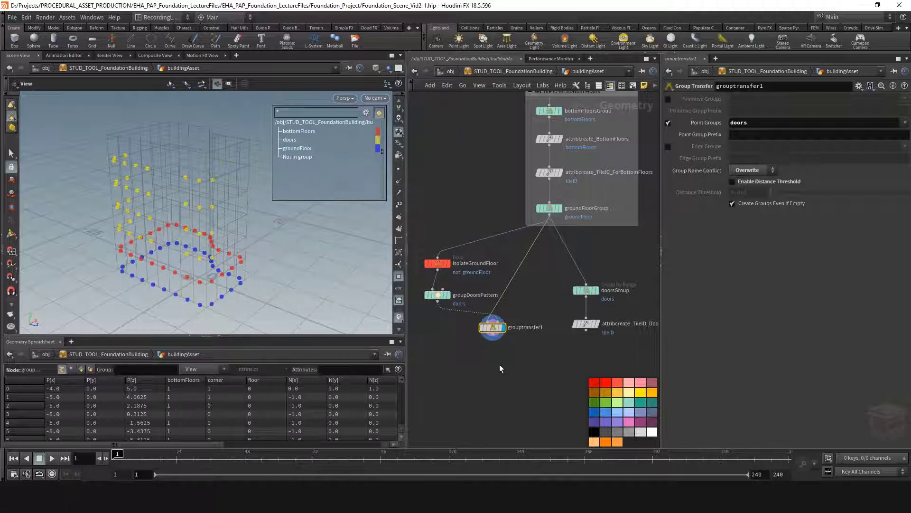
{"action": "scroll", "coordinate": [500, 365], "scroll_direction": "down", "scroll_amount": 2}
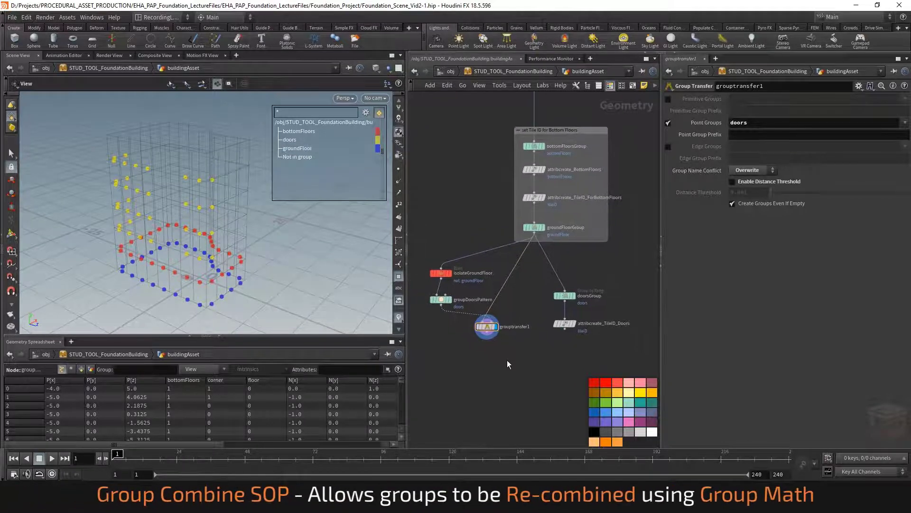
{"action": "key", "text": "Tab"}
{"action": "type", "text": "groupr"}
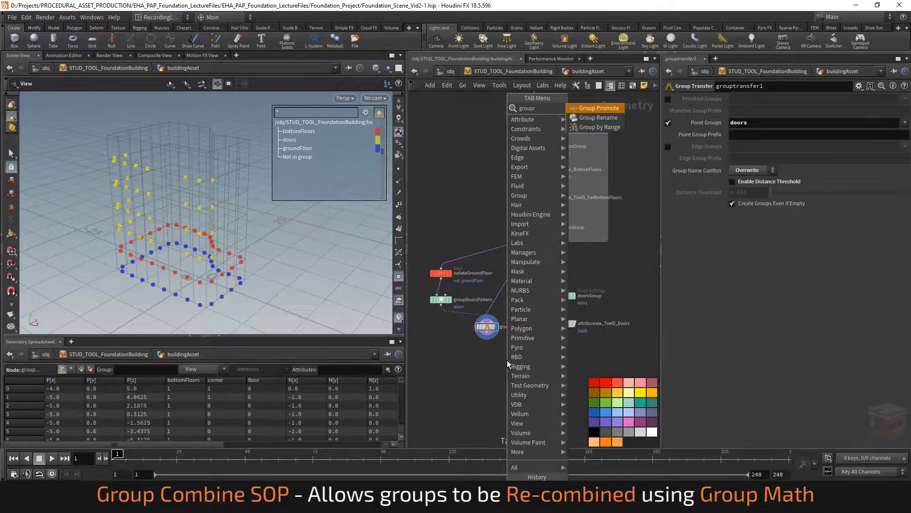
{"action": "key", "text": "Escape"}
Add a Group Combine node below the Group Transfer node and display its output
{"action": "key", "text": "Tab"}
{"action": "type", "text": "groupcombine"}
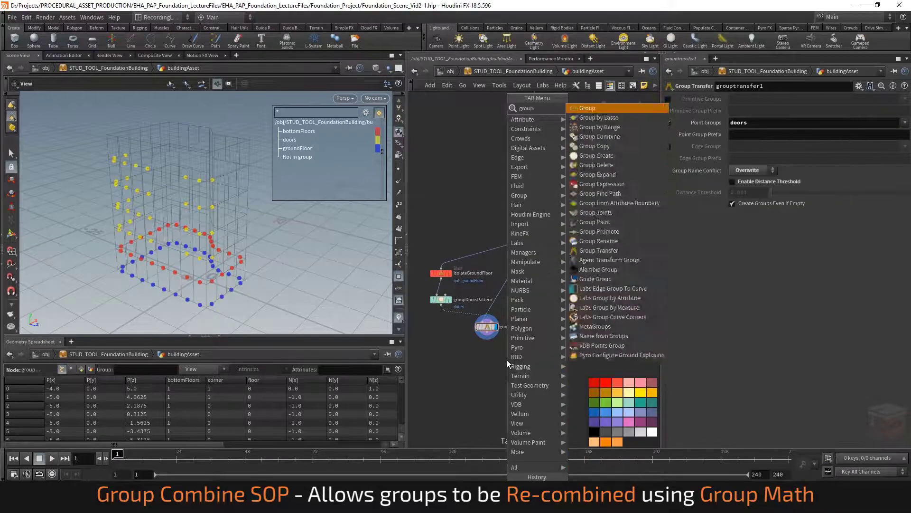
{"action": "key", "text": "Return"}
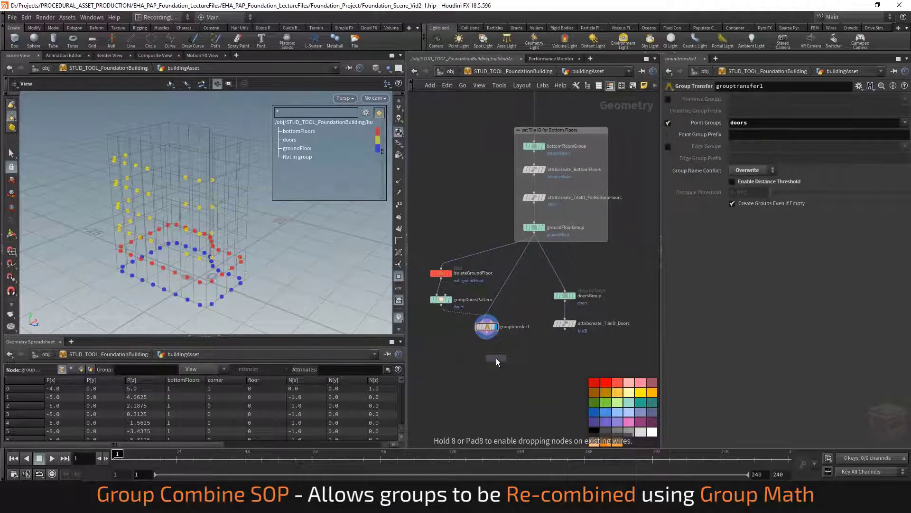
{"action": "left_click", "coordinate": [497, 360]}
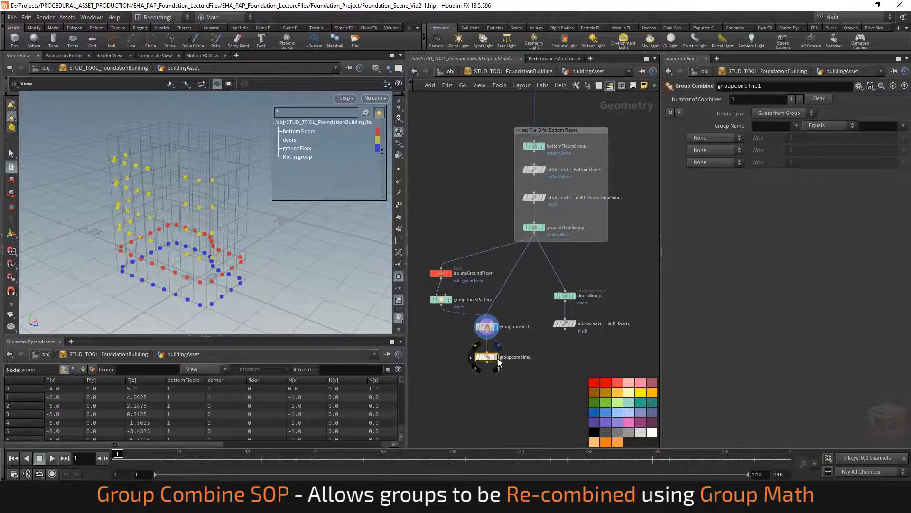
{"action": "left_click", "coordinate": [497, 358]}
In the Group Combine, name the output group doors and choose doors as the first operand
{"action": "left_click_drag", "start_coordinate": [198, 284], "coordinate": [132, 262]}
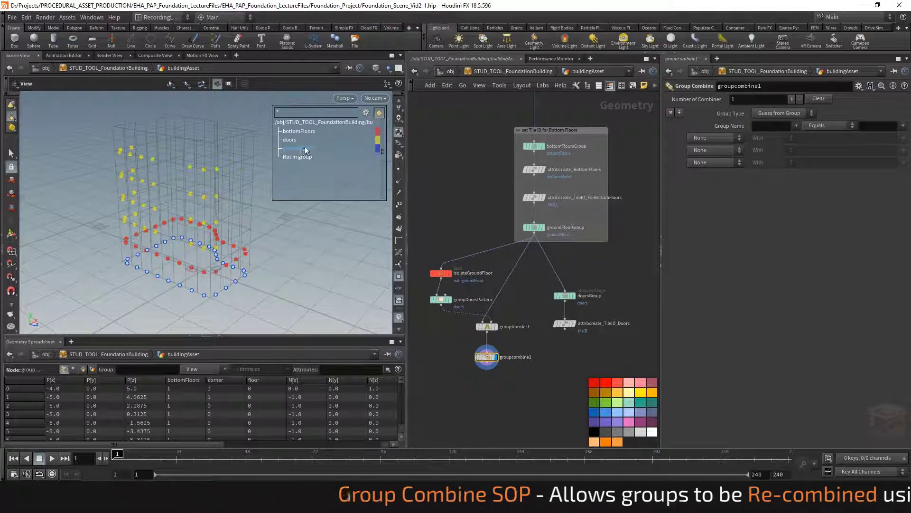
{"action": "left_click_drag", "start_coordinate": [662, 196], "coordinate": [577, 199]}
{"action": "left_click_drag", "start_coordinate": [408, 207], "coordinate": [369, 215]}
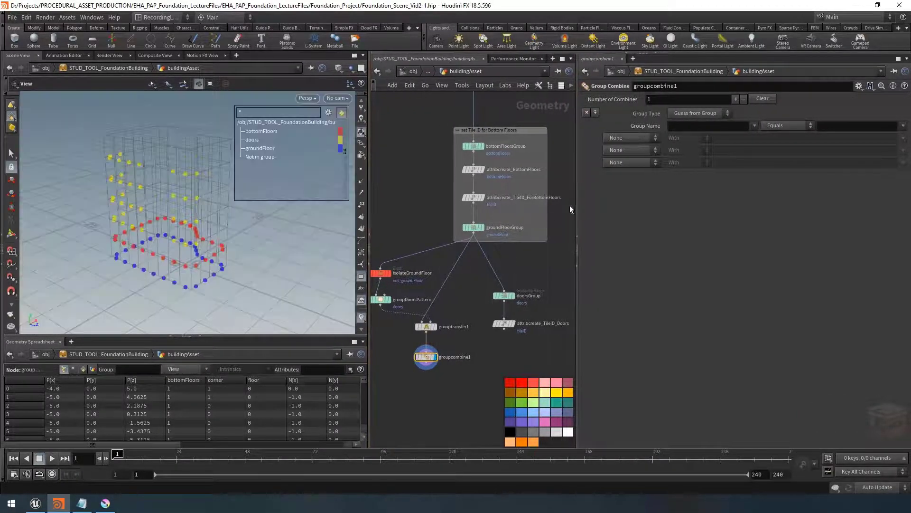
{"action": "left_click_drag", "start_coordinate": [578, 204], "coordinate": [588, 204]}
{"action": "middle_click_drag", "start_coordinate": [531, 357], "coordinate": [550, 348]}
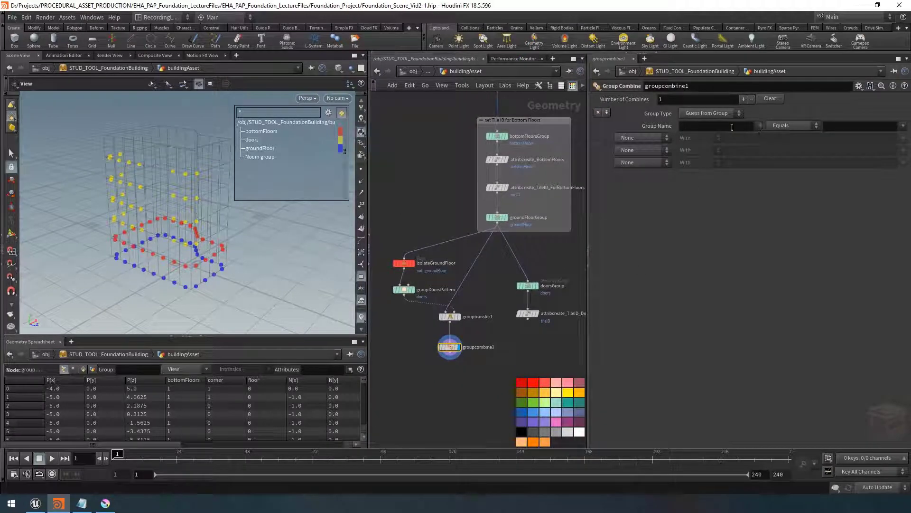
{"action": "left_click", "coordinate": [696, 126]}
{"action": "type", "text": "doors"}
{"action": "key", "text": "Return"}
{"action": "left_click", "coordinate": [903, 126]}
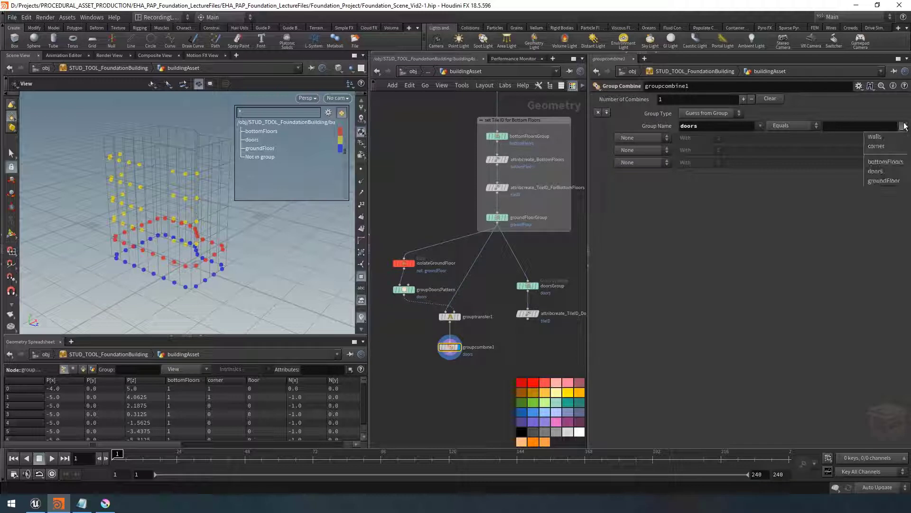
{"action": "left_click", "coordinate": [886, 172]}
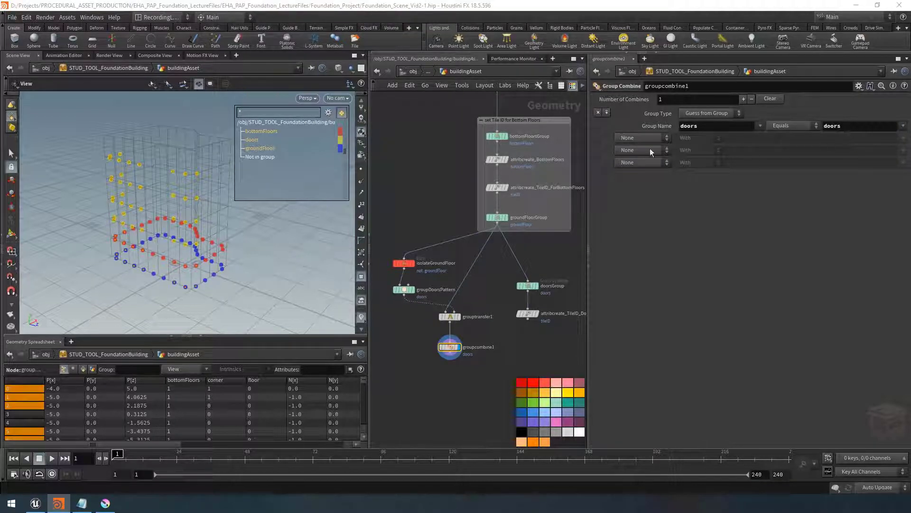
Intersect the doors group with the groundFloor group in the Group Combine
{"action": "left_click", "coordinate": [642, 138]}
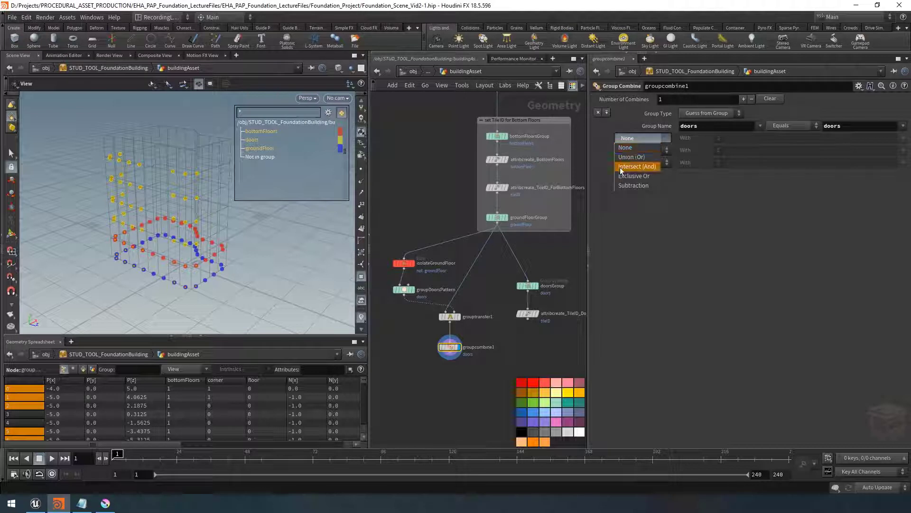
{"action": "left_click", "coordinate": [649, 167]}
{"action": "left_click", "coordinate": [902, 137]}
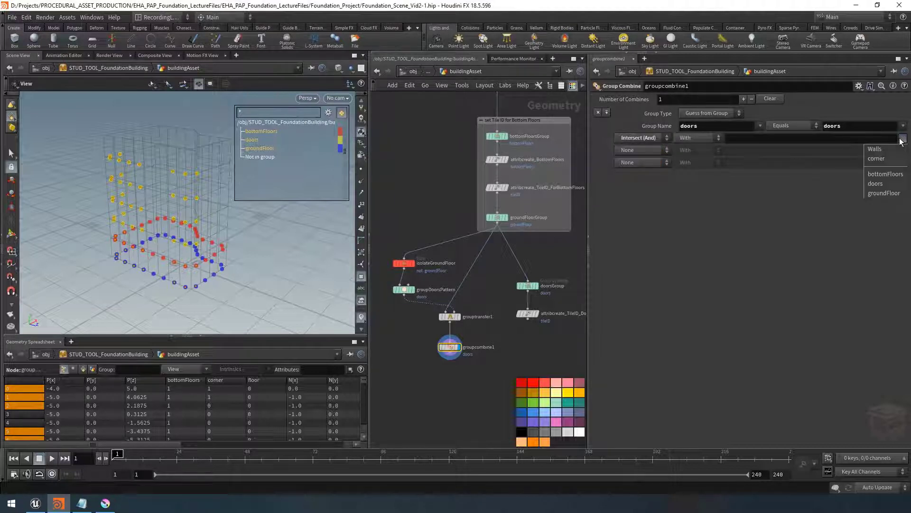
{"action": "left_click", "coordinate": [884, 193]}
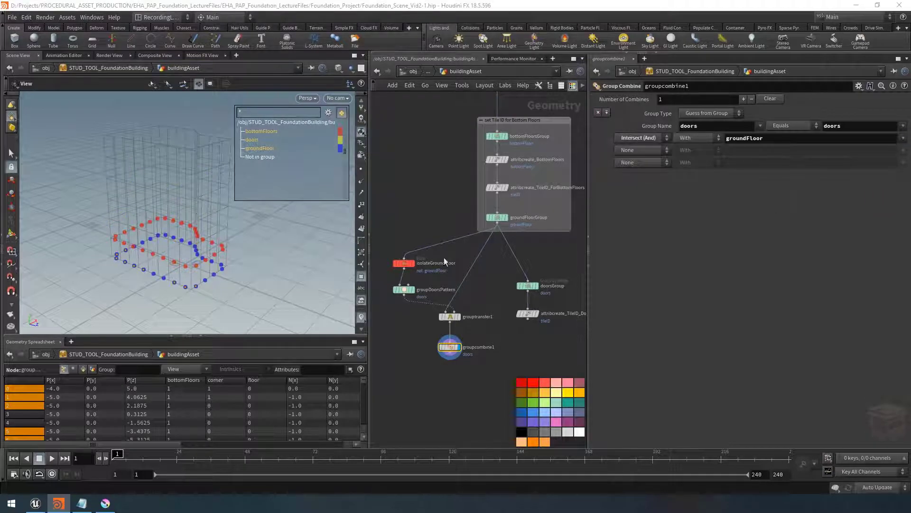
{"action": "left_click_drag", "start_coordinate": [124, 276], "coordinate": [137, 272]}
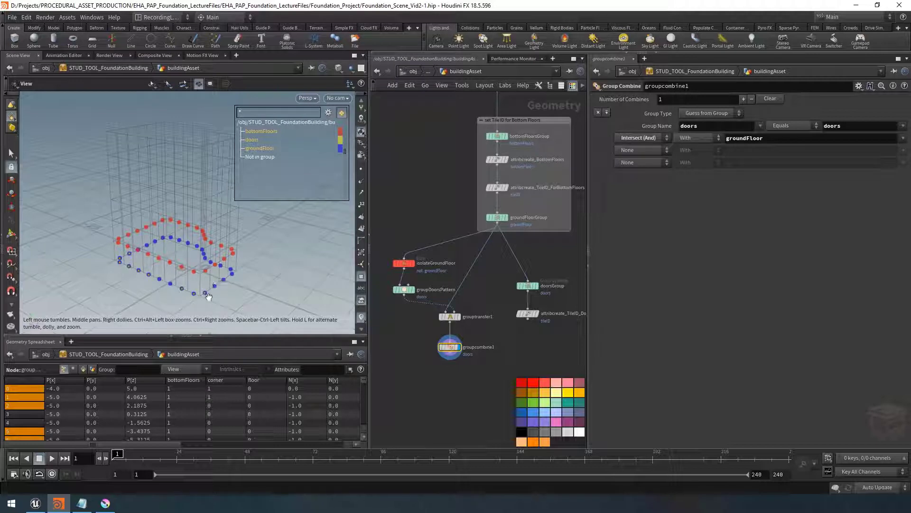
{"action": "middle_click_drag", "start_coordinate": [535, 344], "coordinate": [534, 333]}
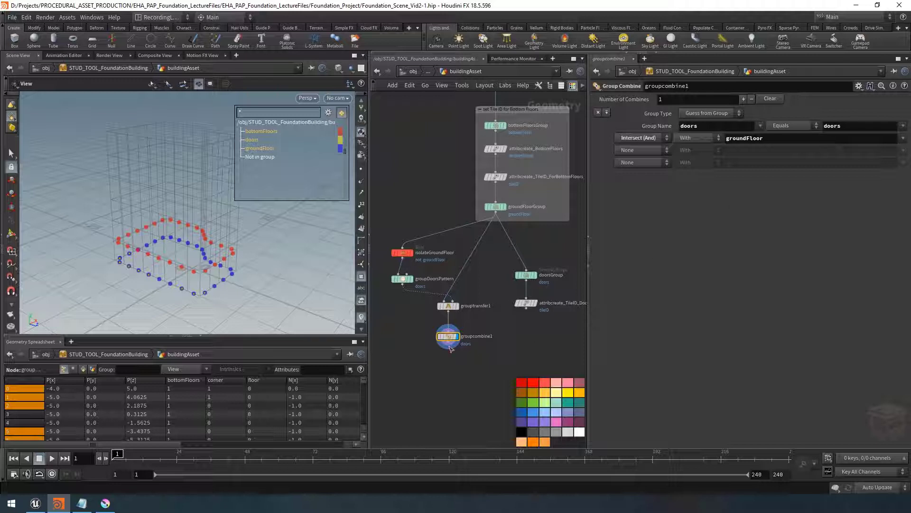
Try changing the Group Combine's first operand to doors2, then revert it to doors
{"action": "mouse_move", "coordinate": [447, 336]}
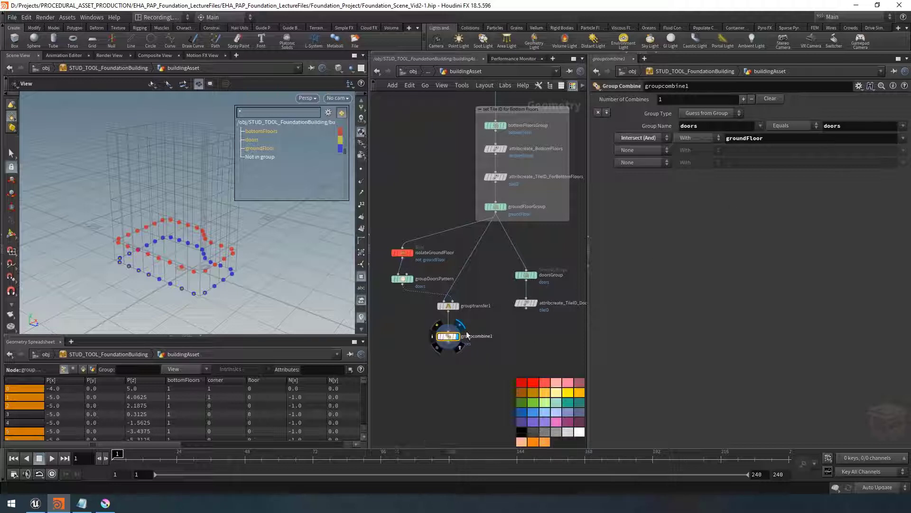
{"action": "left_click", "coordinate": [849, 126]}
{"action": "type", "text": "2"}
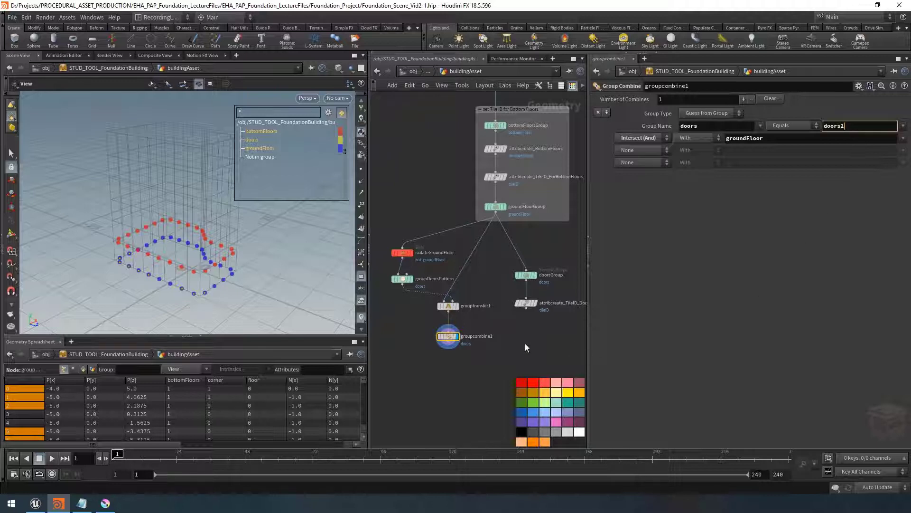
{"action": "key", "text": "Return"}
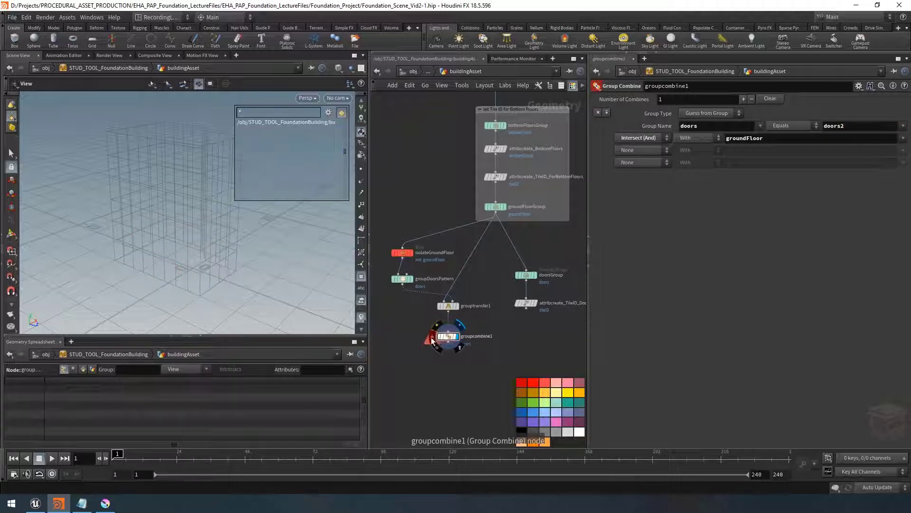
{"action": "left_click", "coordinate": [432, 341]}
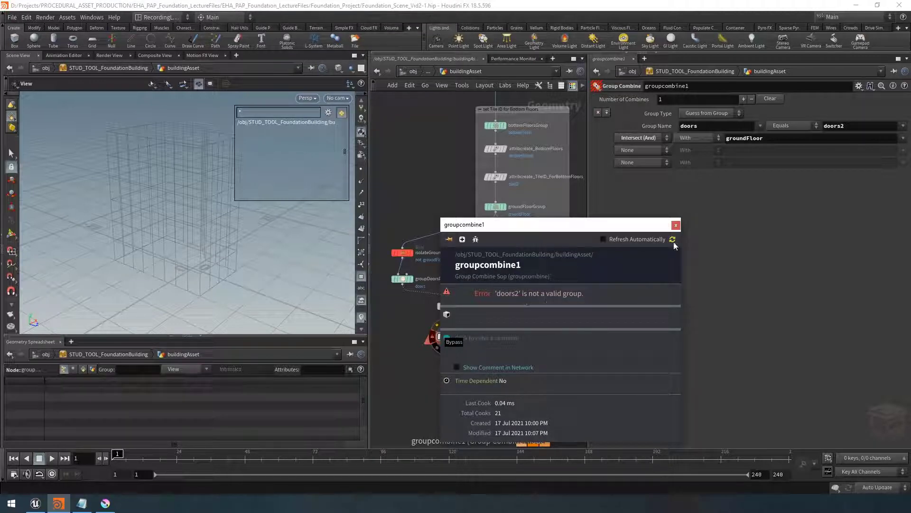
{"action": "left_click", "coordinate": [676, 225]}
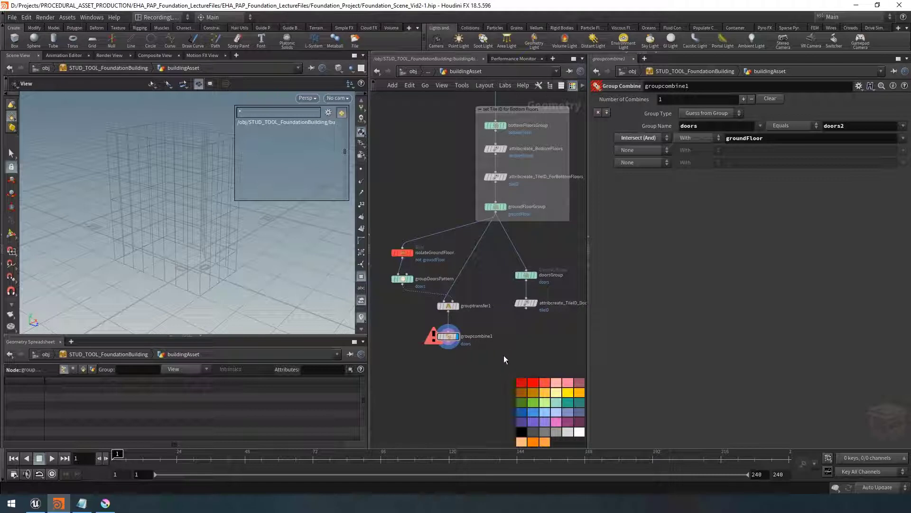
{"action": "left_click", "coordinate": [859, 127]}
{"action": "key", "text": "BackSpace"}
{"action": "key", "text": "Return"}
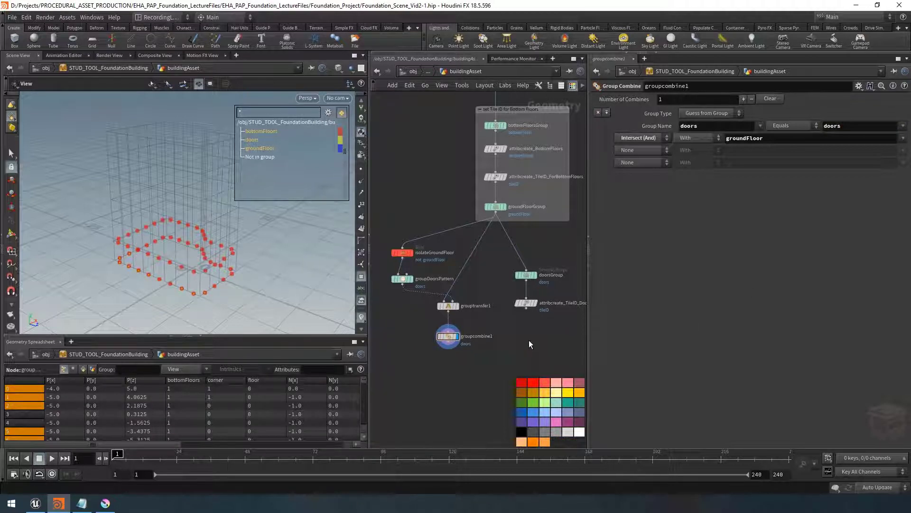
Inspect the Group Combine node's info for its point groups
{"action": "middle_click_drag", "start_coordinate": [530, 349], "coordinate": [522, 359]}
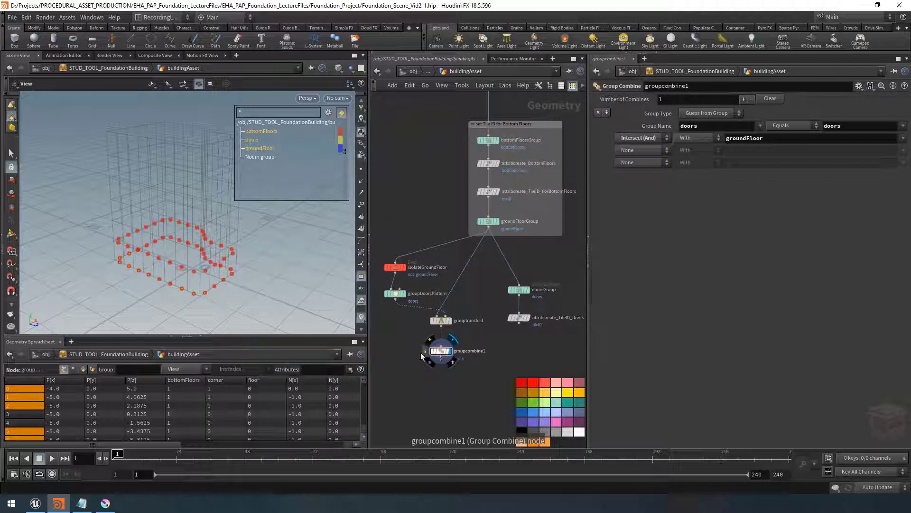
{"action": "left_click", "coordinate": [430, 351]}
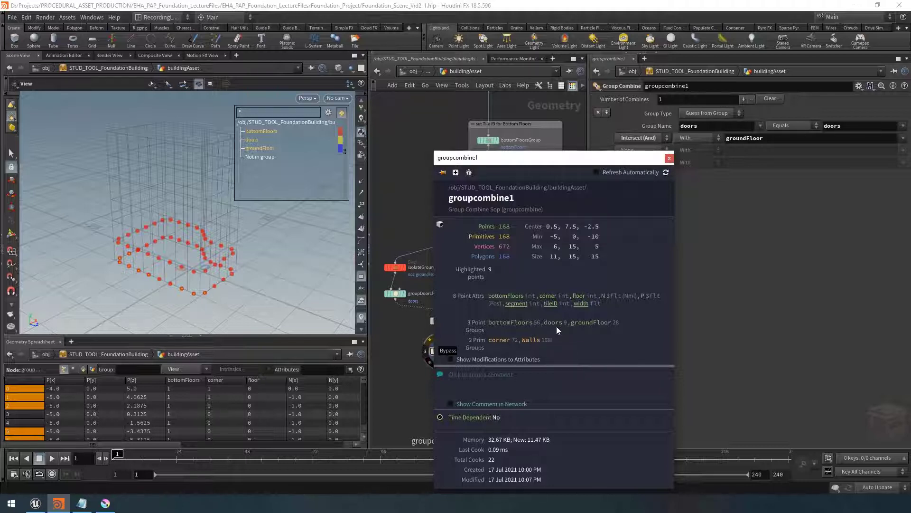
{"action": "left_click", "coordinate": [670, 158]}
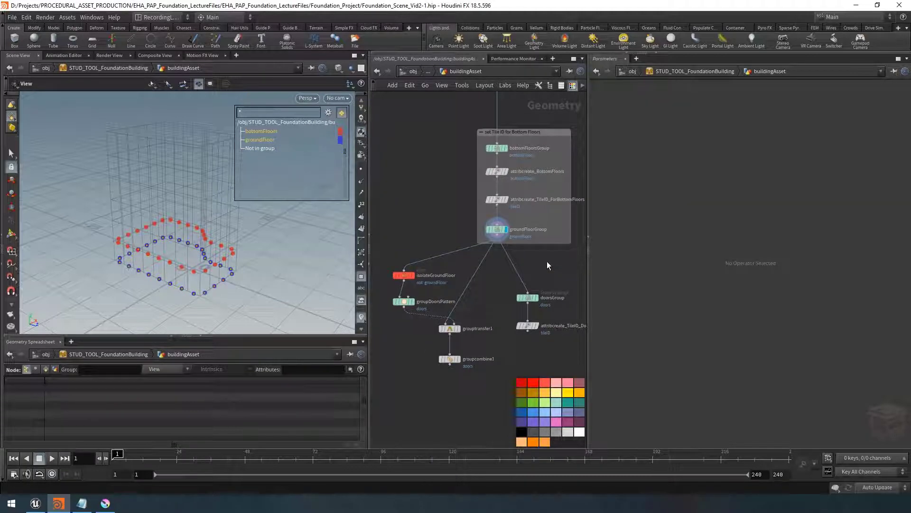
Add an Attribute Wrangle node wired below the groundFloorGroup node
{"action": "key", "text": "Tab"}
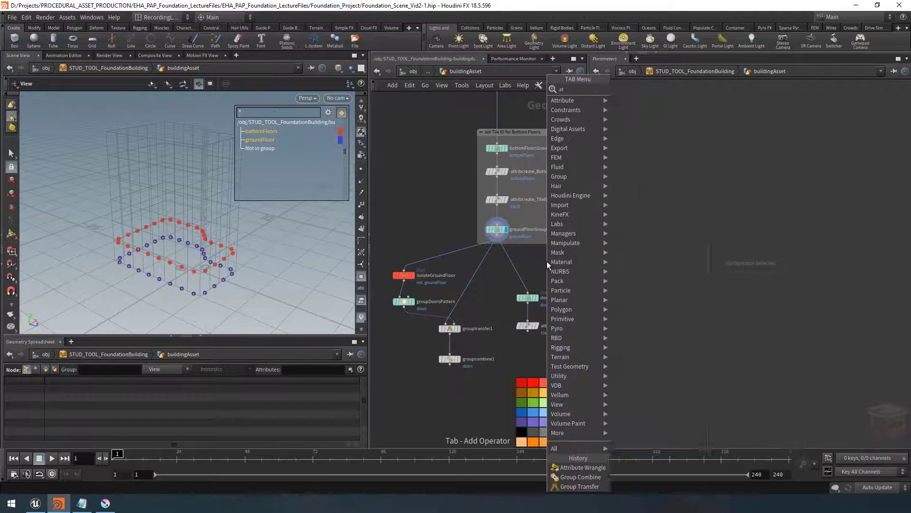
{"action": "type", "text": "attribwrangle"}
{"action": "key", "text": "Return"}
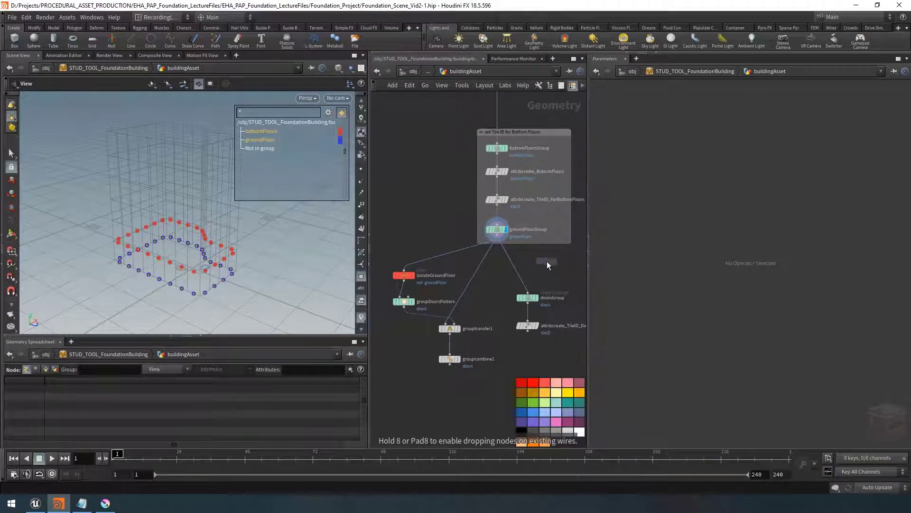
{"action": "left_click", "coordinate": [497, 274]}
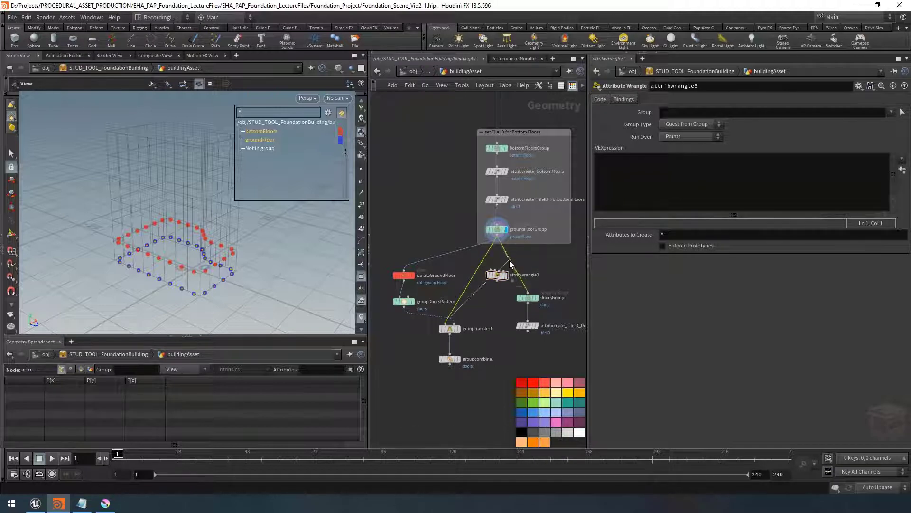
{"action": "left_click_drag", "start_coordinate": [498, 275], "coordinate": [501, 269]}
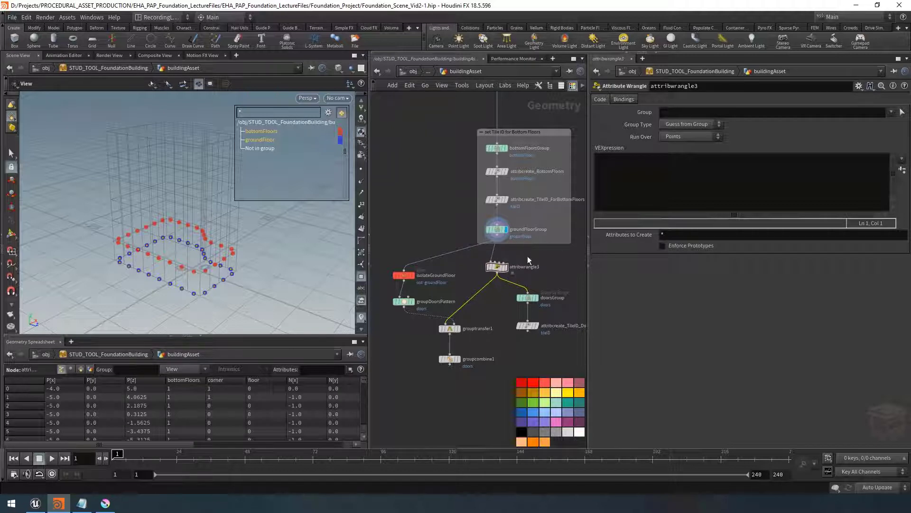
{"action": "left_click_drag", "start_coordinate": [498, 272], "coordinate": [498, 267]}
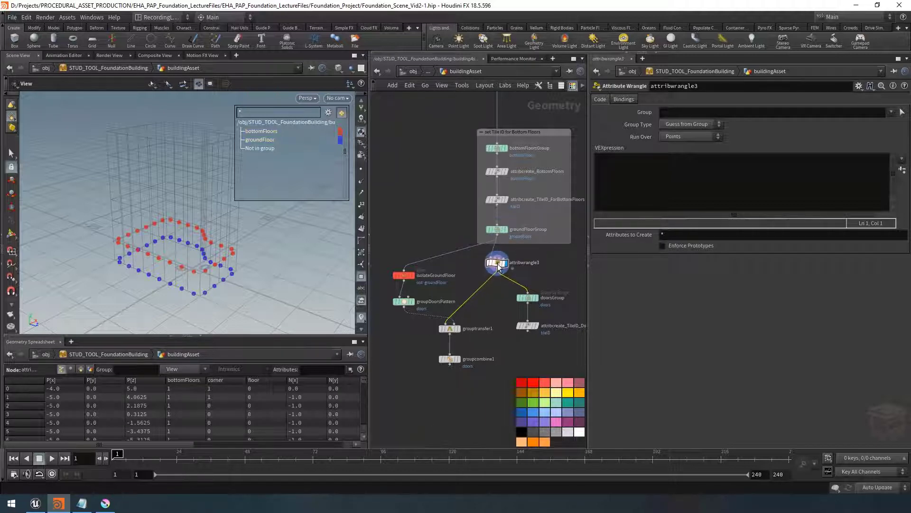
{"action": "left_click", "coordinate": [627, 176]}
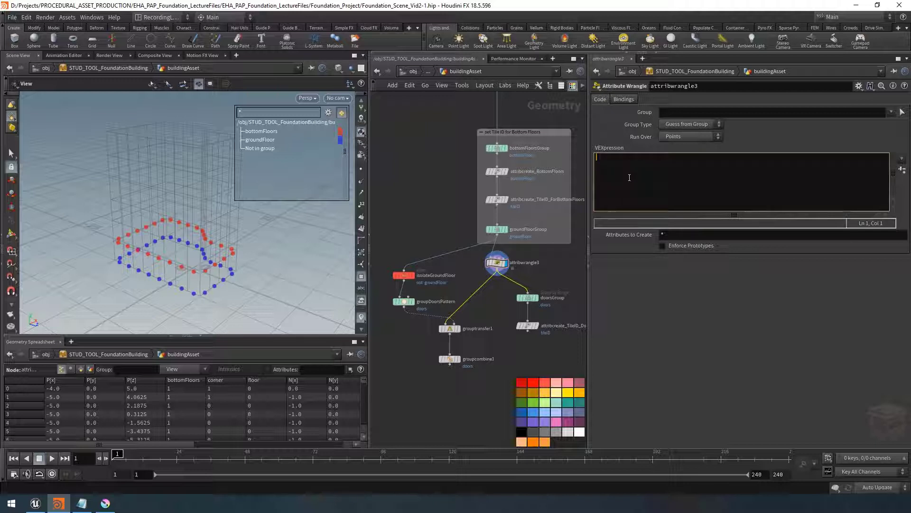
{"action": "type", "text": "@group"}
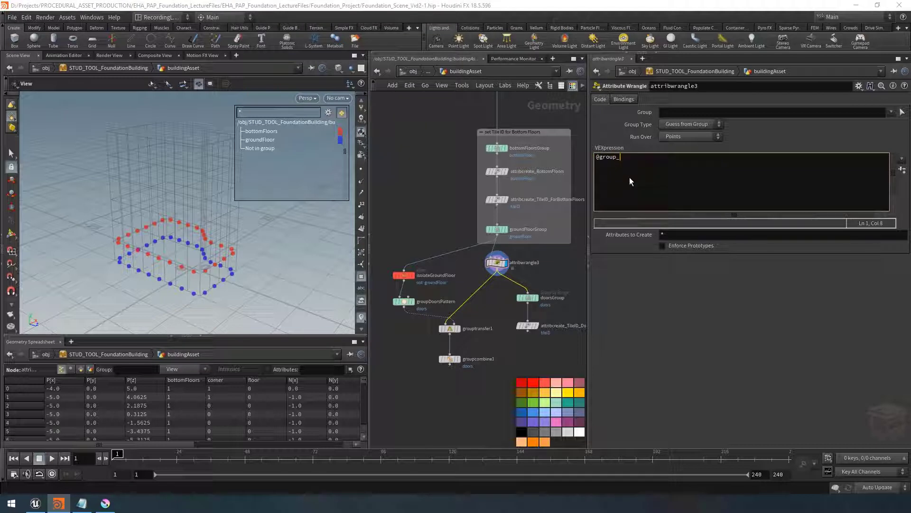
{"action": "type", "text": "_doors;"}
{"action": "left_click", "coordinate": [553, 263]}
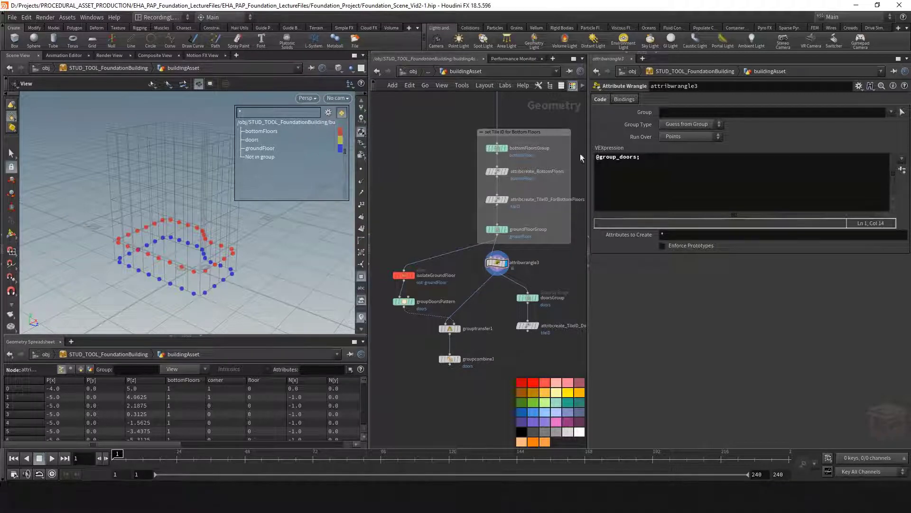
Inspect the wrangle node's info for the groups it outputs
{"action": "left_click_drag", "start_coordinate": [648, 158], "coordinate": [576, 162]}
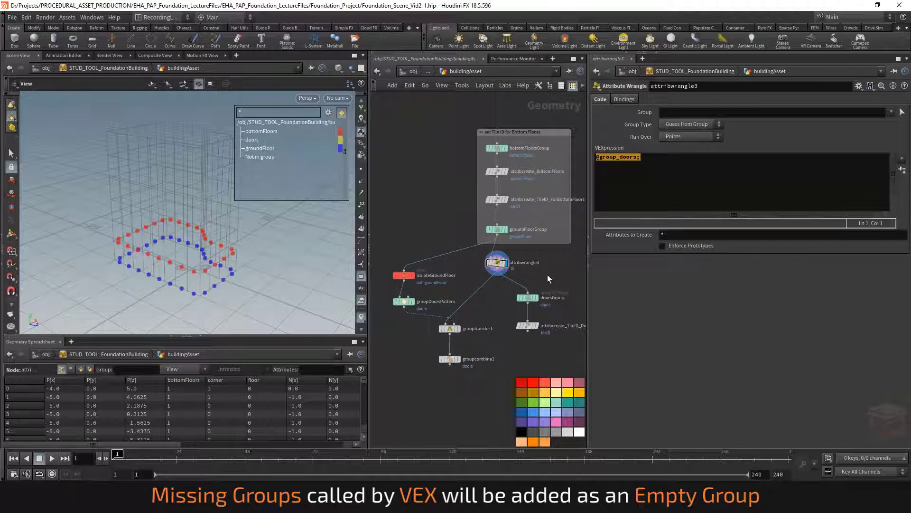
{"action": "left_click", "coordinate": [481, 263]}
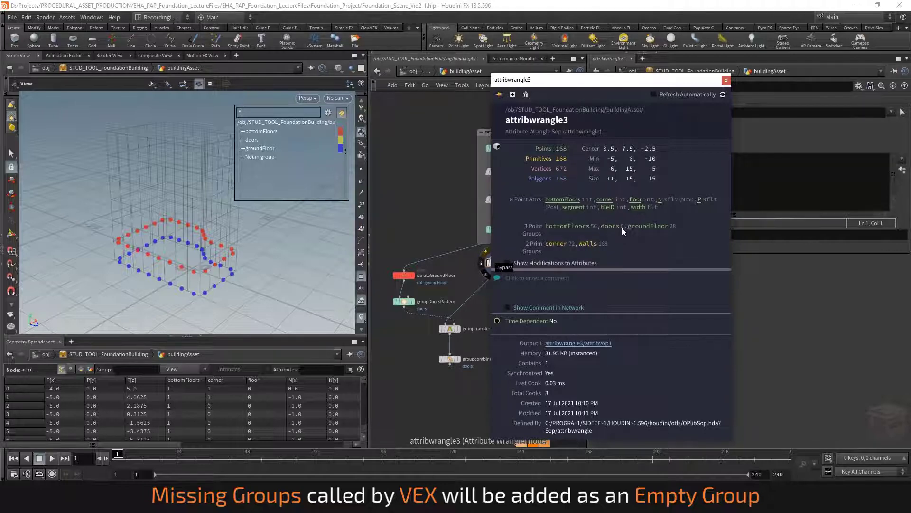
{"action": "left_click", "coordinate": [726, 80]}
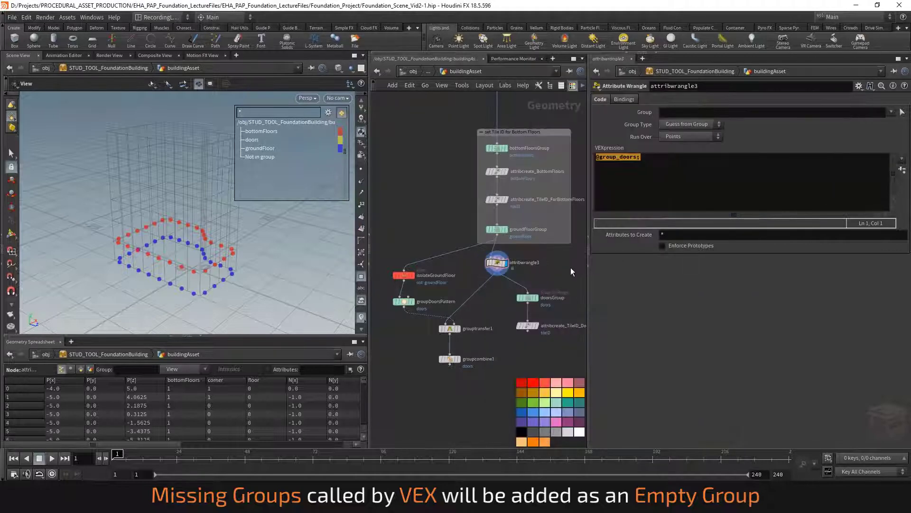
Rename the Attribute Wrangle node to dummyGroup
{"action": "left_click", "coordinate": [459, 358]}
{"action": "left_click", "coordinate": [449, 360]}
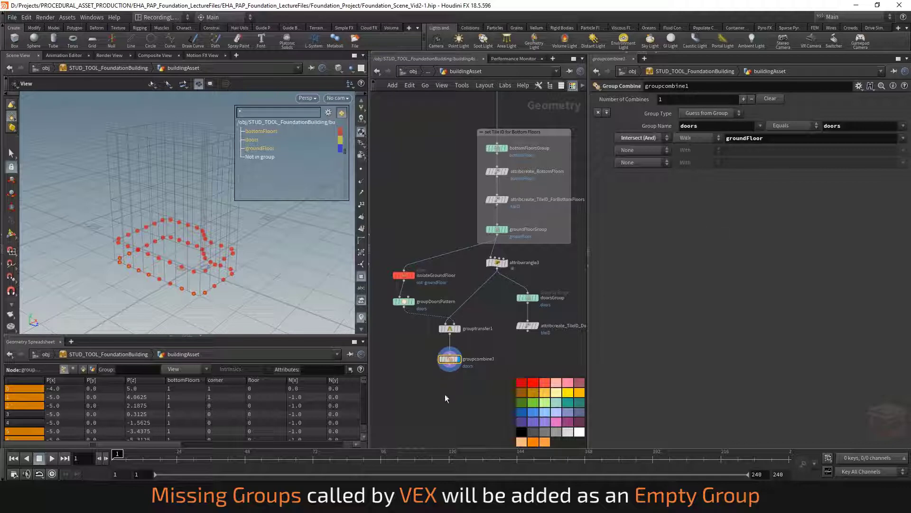
{"action": "left_click", "coordinate": [497, 263]}
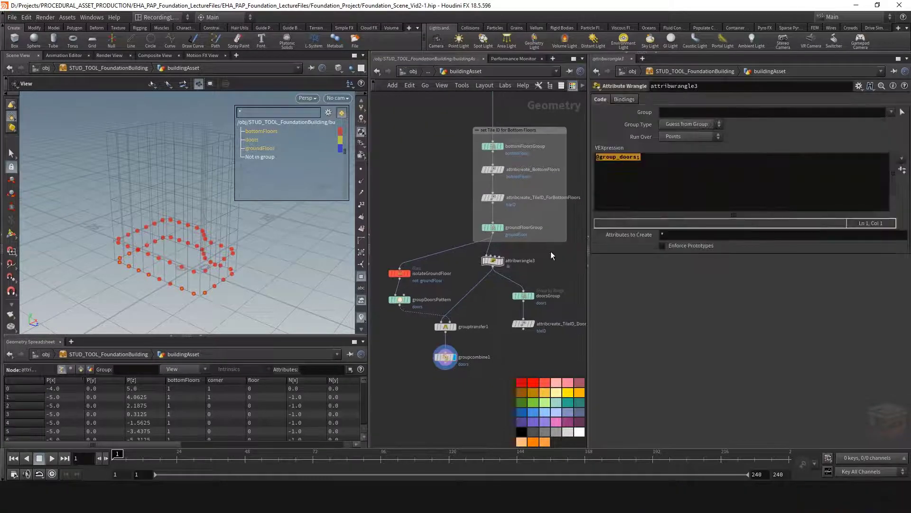
{"action": "double_click", "coordinate": [510, 262]}
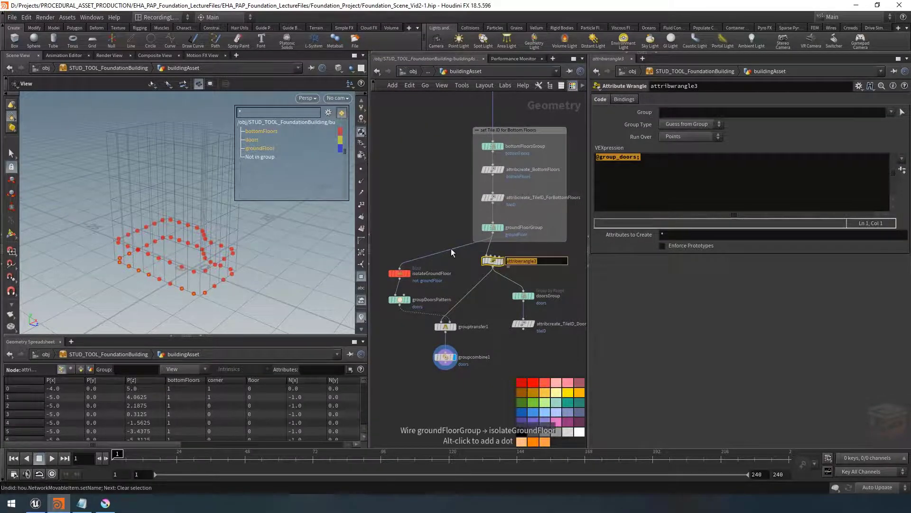
{"action": "type", "text": "dummyGroup"}
{"action": "key", "text": "Return"}
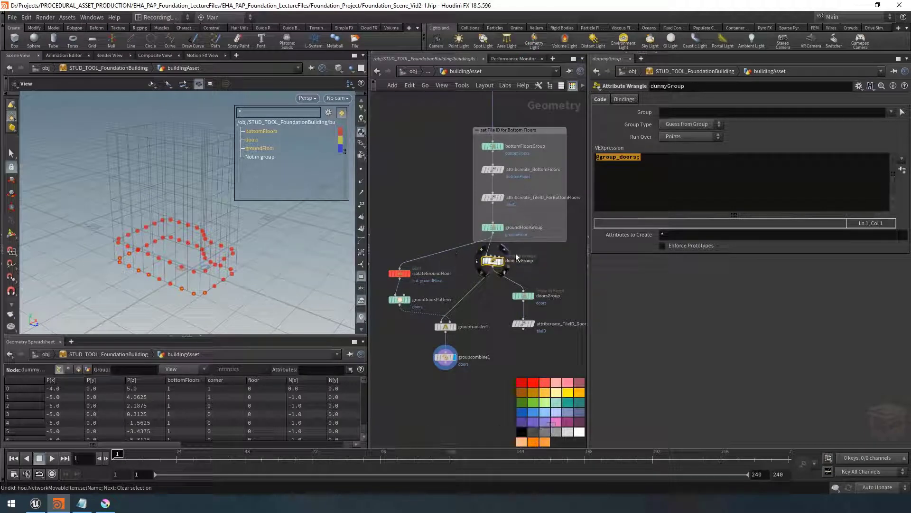
Rename the Group Transfer node to transferDoorsFromNearbyPoints
{"action": "left_click", "coordinate": [634, 162]}
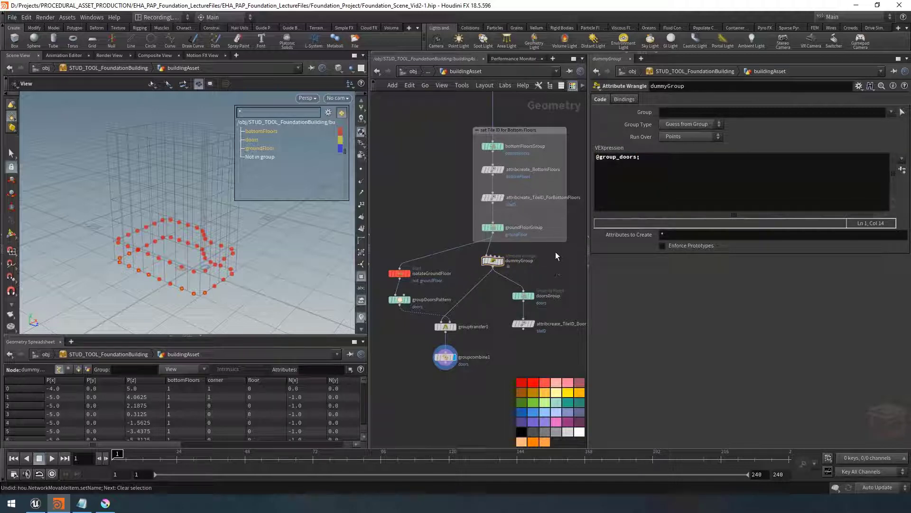
{"action": "left_click", "coordinate": [493, 260]}
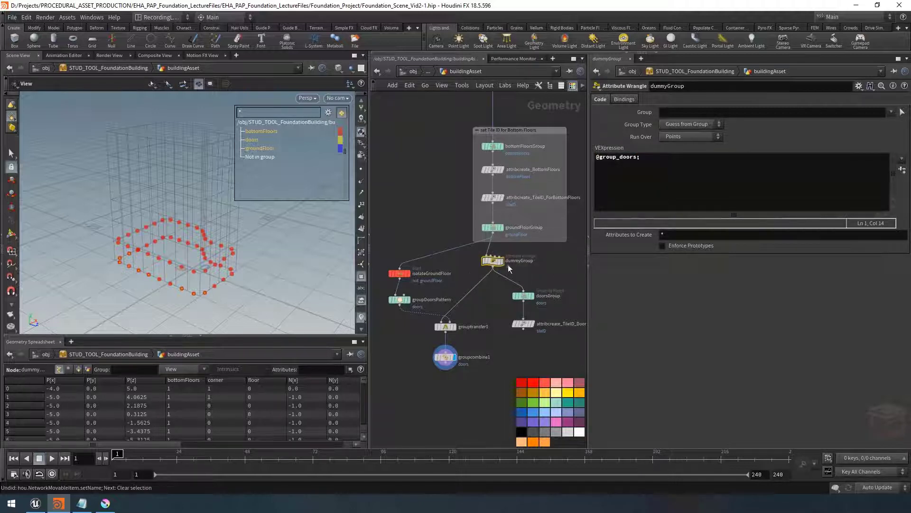
{"action": "left_click", "coordinate": [545, 413]}
{"action": "scroll", "coordinate": [552, 262], "scroll_direction": "down", "scroll_amount": 1}
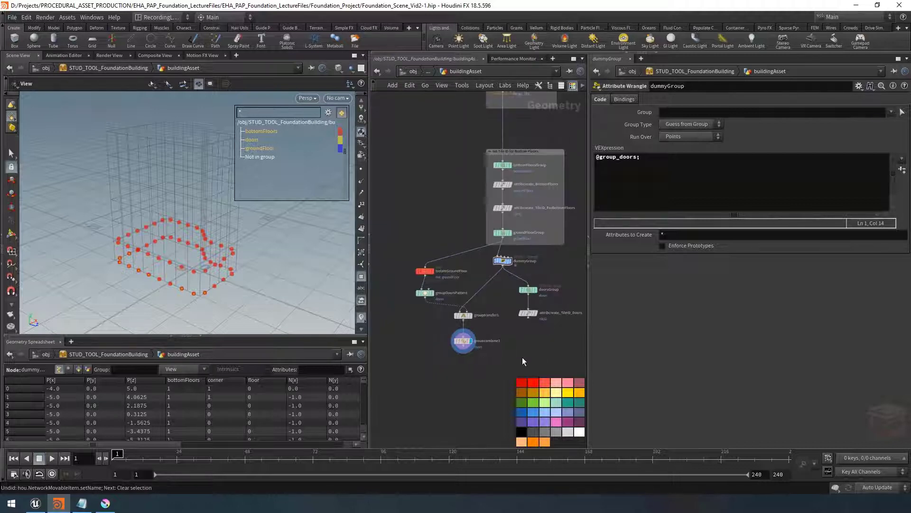
{"action": "middle_click_drag", "start_coordinate": [522, 358], "coordinate": [530, 352]}
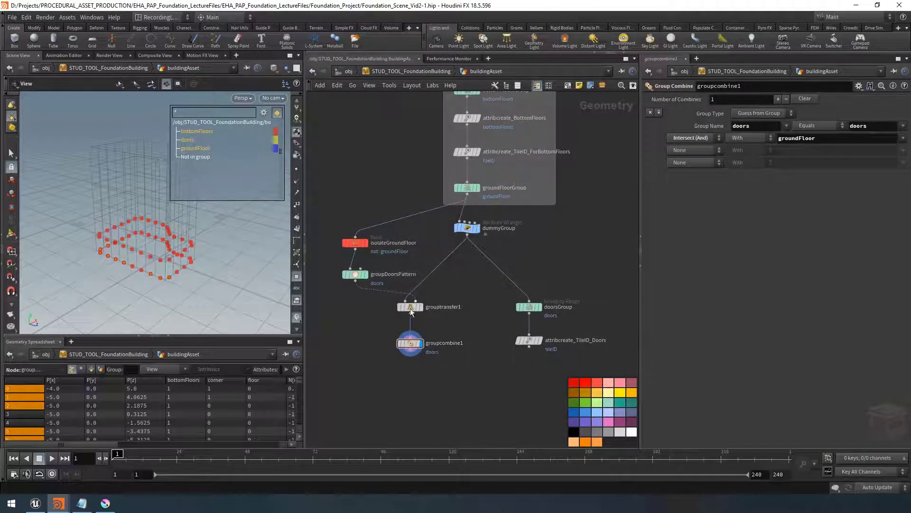
{"action": "double_click", "coordinate": [444, 307]}
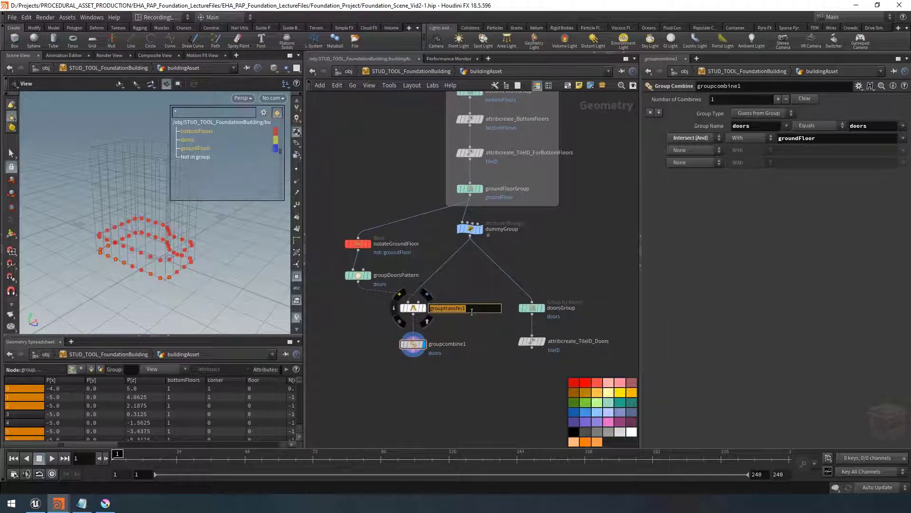
{"action": "type", "text": "tra"}
{"action": "type", "text": "nsferDoors"}
{"action": "type", "text": "FromNearbyPoint"}
{"action": "key", "text": "Return"}
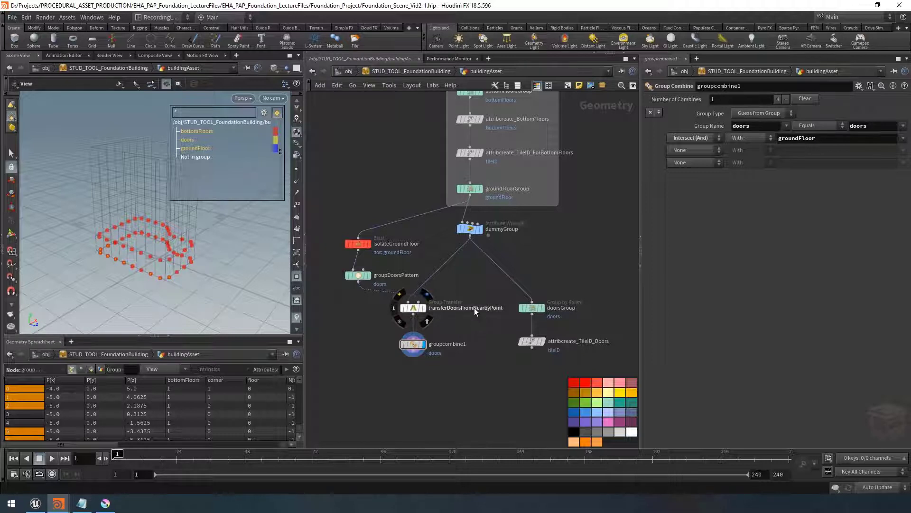
{"action": "double_click", "coordinate": [504, 309]}
{"action": "type", "text": "s"}
{"action": "key", "text": "Return"}
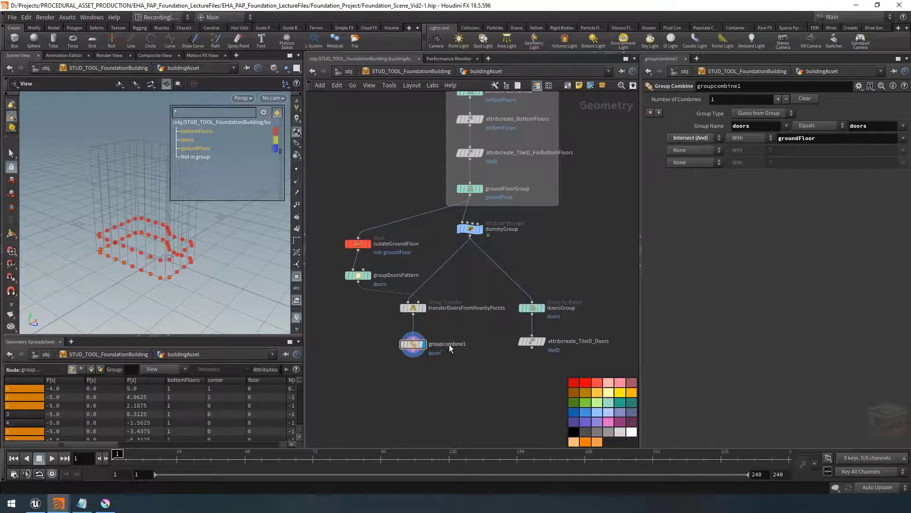
Rename the Group Combine node to intersectWithBottomFloors
{"action": "double_click", "coordinate": [450, 344]}
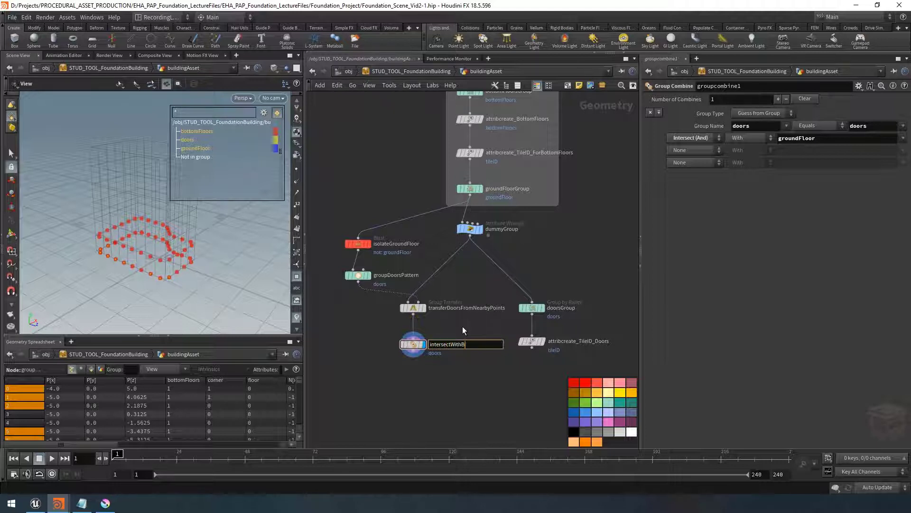
{"action": "type", "text": "intersectWithBottomFloors"}
{"action": "key", "text": "Return"}
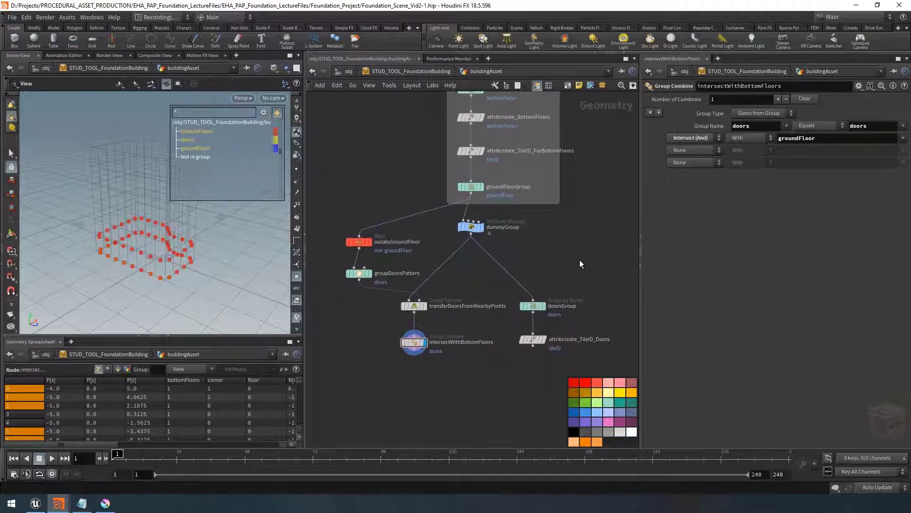
Open the building asset's parameter window and show only the doors group in the viewport
{"action": "left_click", "coordinate": [51, 507]}
{"action": "left_click", "coordinate": [133, 464]}
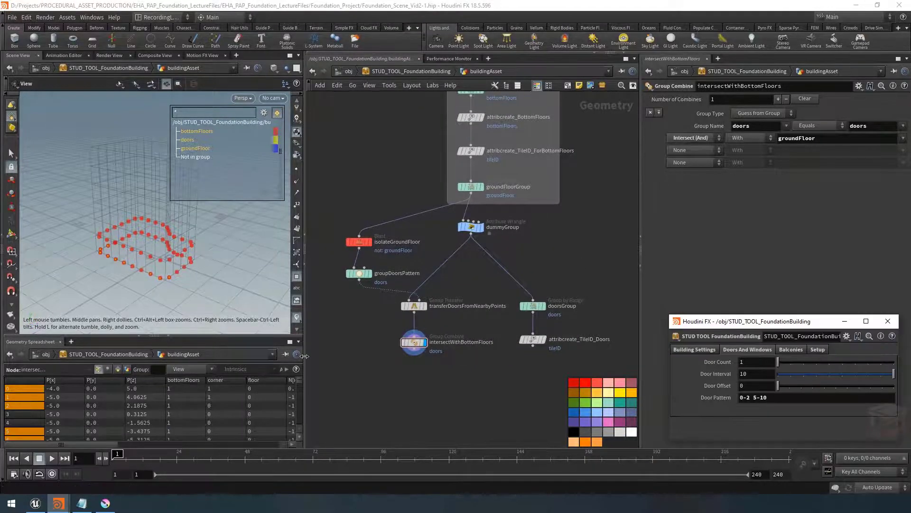
{"action": "left_click_drag", "start_coordinate": [162, 243], "coordinate": [138, 223]}
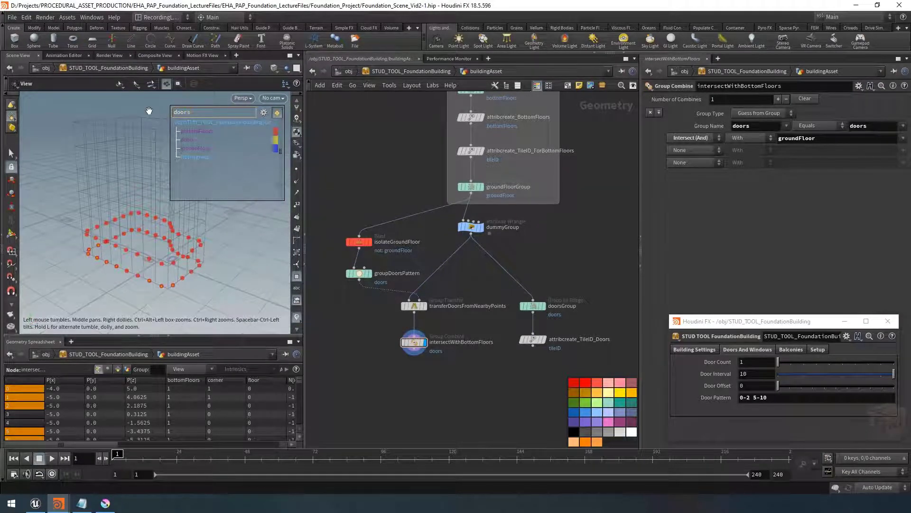
{"action": "key", "text": "Return"}
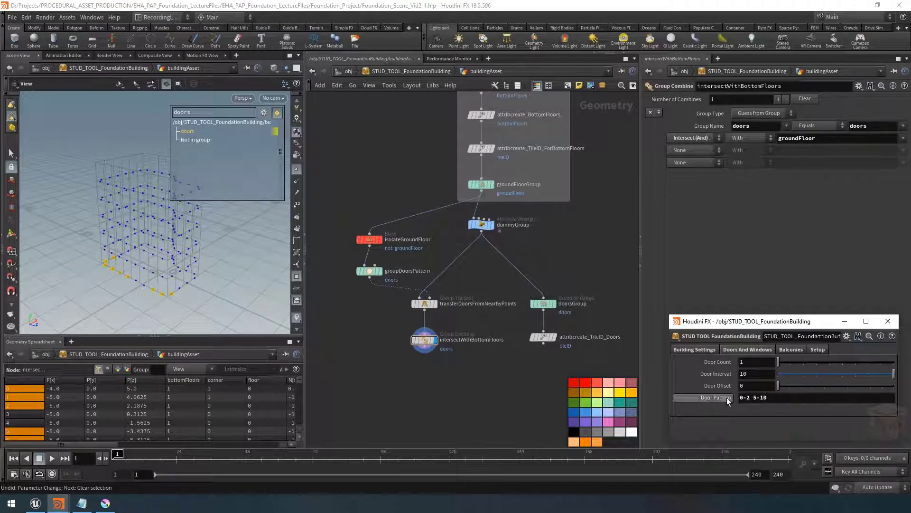
Try setting the Door Pattern to 0-2 12-20, then undo the change
{"action": "left_click_drag", "start_coordinate": [769, 396], "coordinate": [752, 398]}
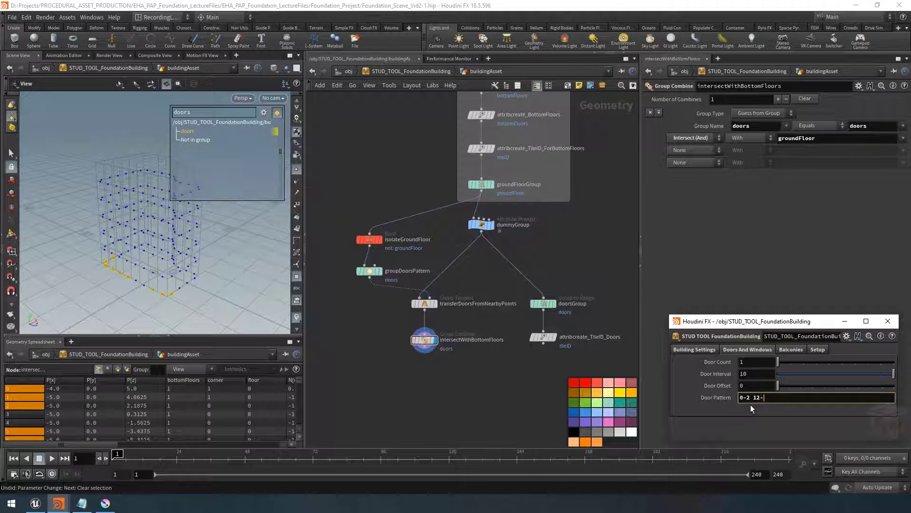
{"action": "type", "text": "12-20"}
{"action": "key", "text": "Return"}
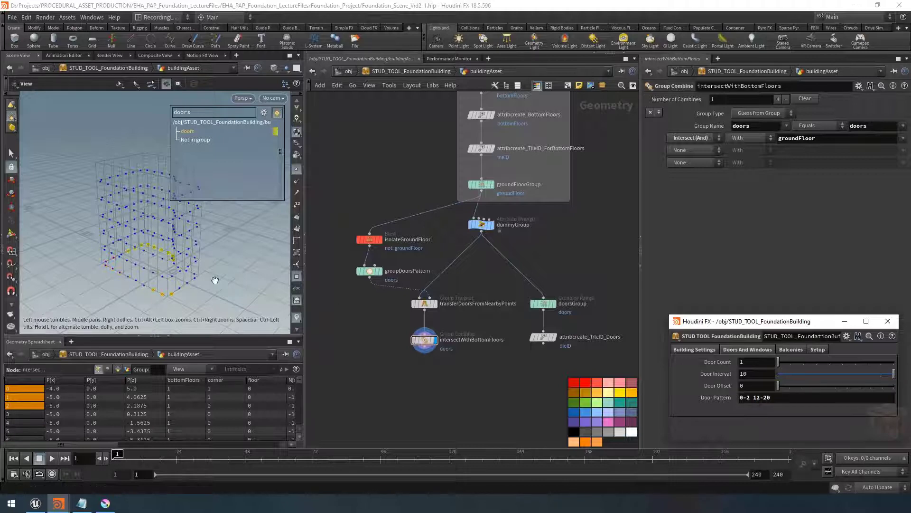
{"action": "left_click_drag", "start_coordinate": [137, 250], "coordinate": [185, 268]}
{"action": "key", "text": "ctrl+z"}
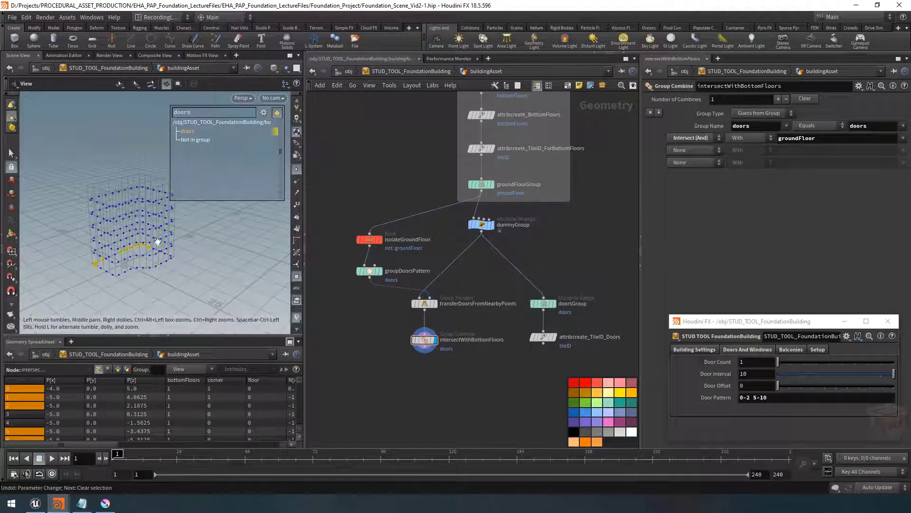
{"action": "left_click_drag", "start_coordinate": [158, 235], "coordinate": [164, 273]}
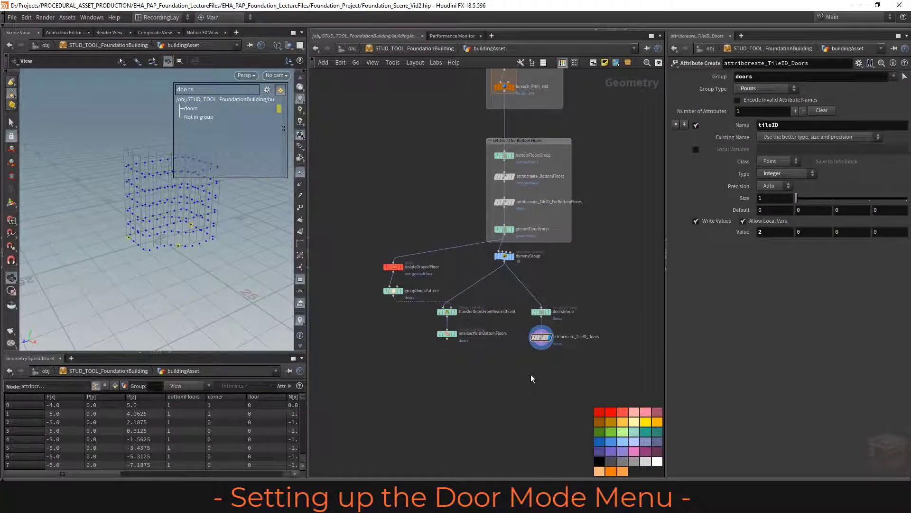
Move attribcreate_TileID_Doors down and add a Switch node above it
{"action": "left_click", "coordinate": [456, 335]}
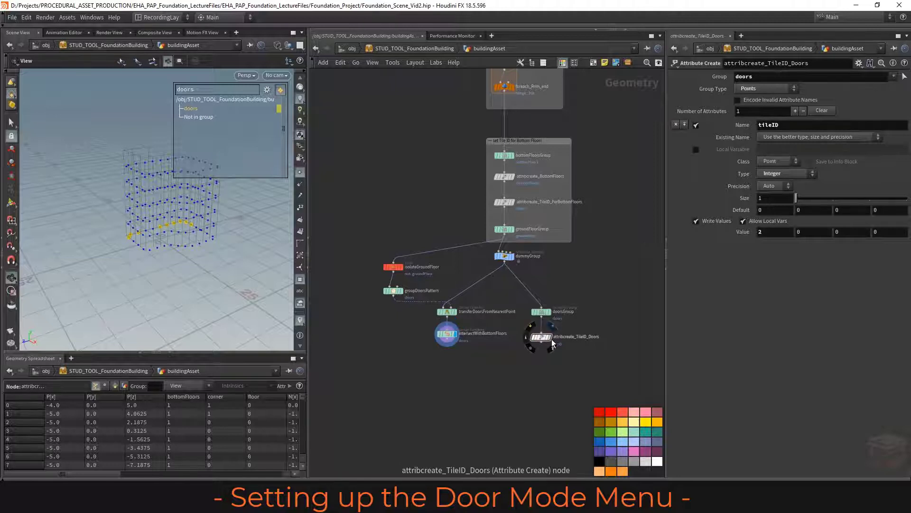
{"action": "left_click", "coordinate": [552, 339]}
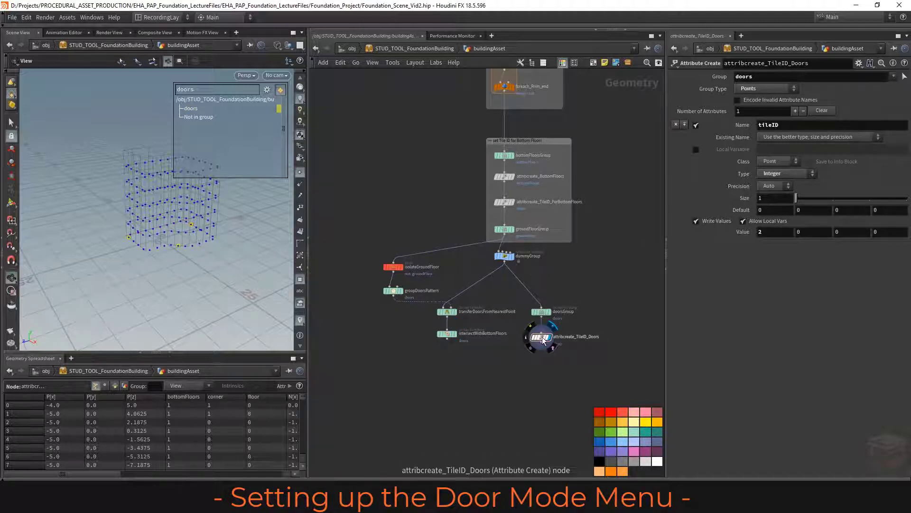
{"action": "left_click_drag", "start_coordinate": [544, 340], "coordinate": [509, 429]}
{"action": "scroll", "coordinate": [499, 375], "scroll_direction": "up", "scroll_amount": 3}
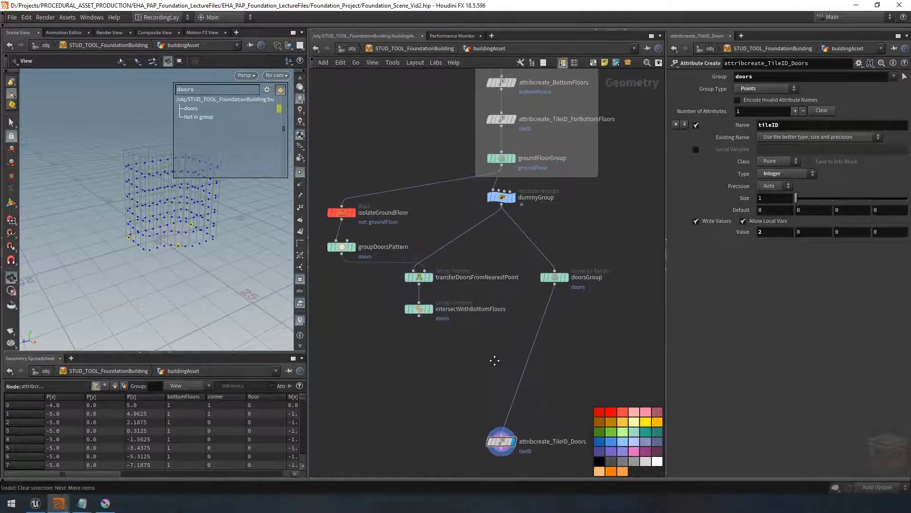
{"action": "key", "text": "Tab"}
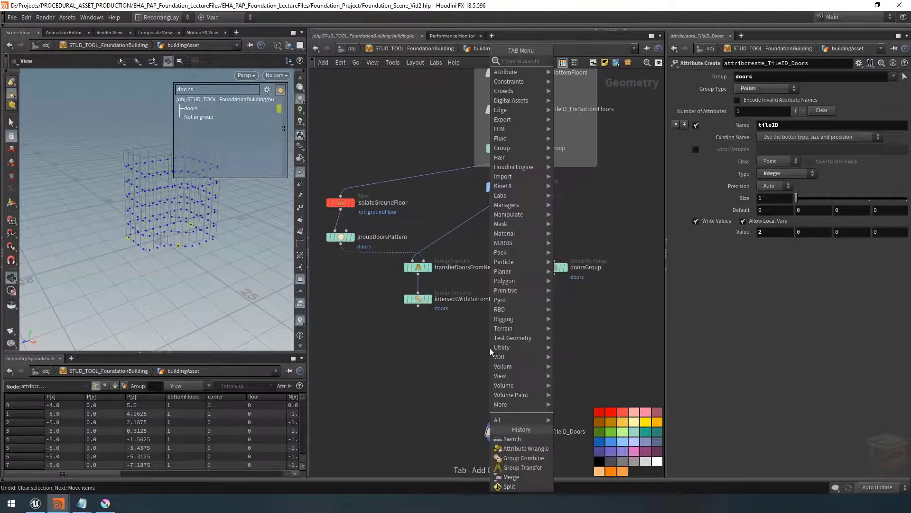
{"action": "type", "text": "swti"}
{"action": "key", "text": "BackSpace"}
{"action": "key", "text": "BackSpace"}
{"action": "key", "text": "BackSpace"}
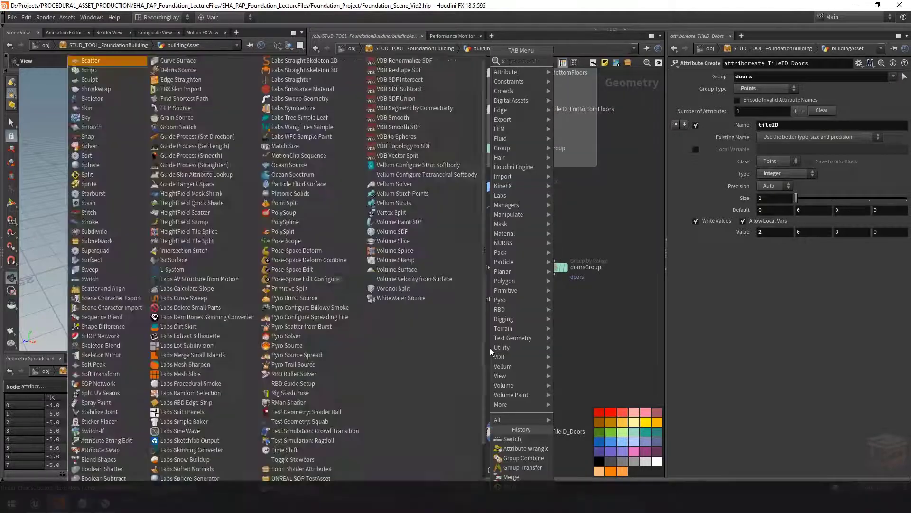
{"action": "type", "text": "witch"}
{"action": "key", "text": "Return"}
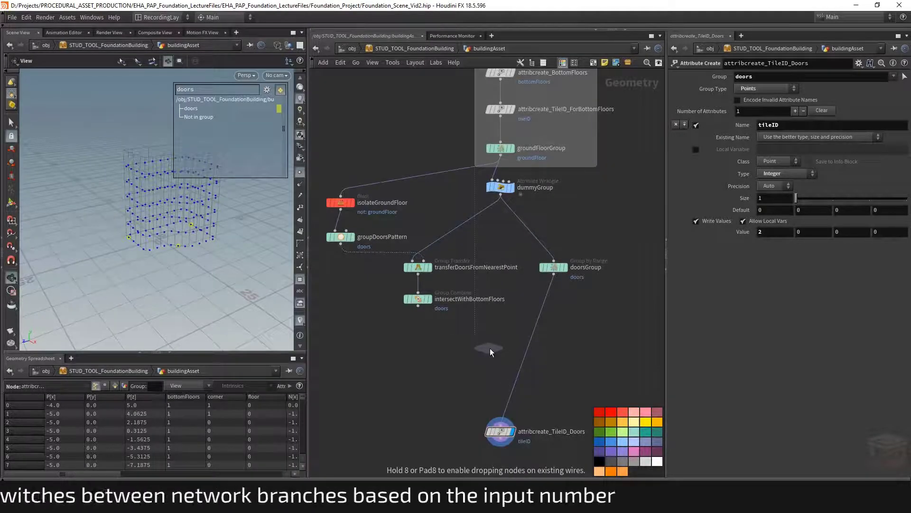
{"action": "left_click", "coordinate": [501, 348]}
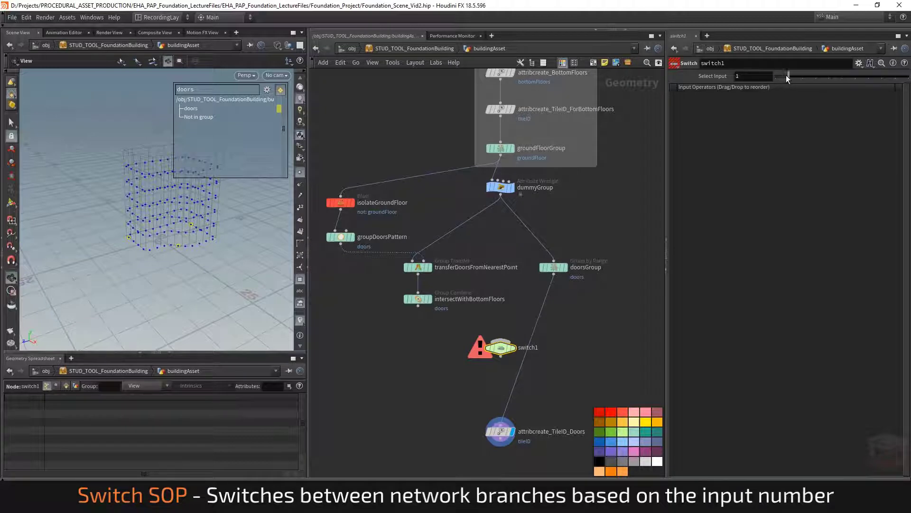
Wire intersectWithBottomFloors and doorsGroup into the Switch node as its two inputs
{"action": "left_click", "coordinate": [418, 305]}
{"action": "left_click", "coordinate": [540, 346]}
{"action": "left_click", "coordinate": [553, 273]}
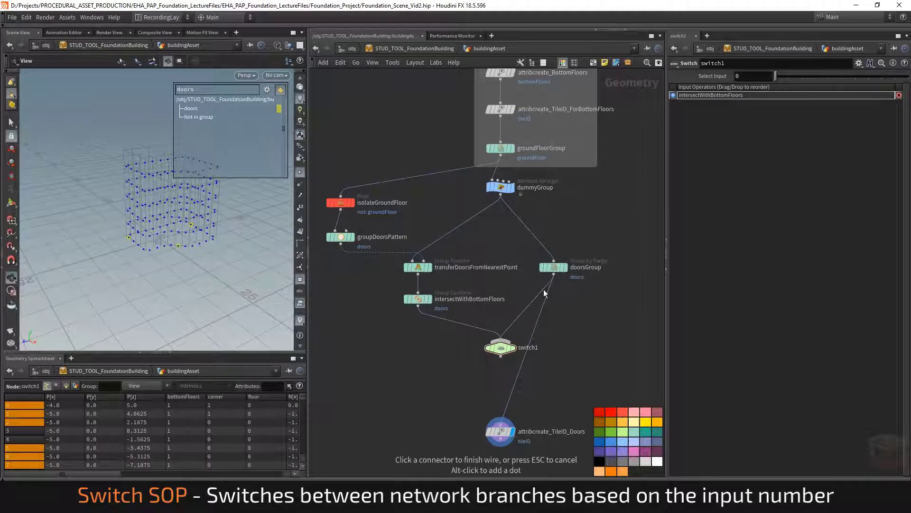
{"action": "left_click", "coordinate": [502, 339]}
Connect the Switch output to attribcreate_TileID_Doors and move that node up beneath the Switch
{"action": "left_click", "coordinate": [517, 374]}
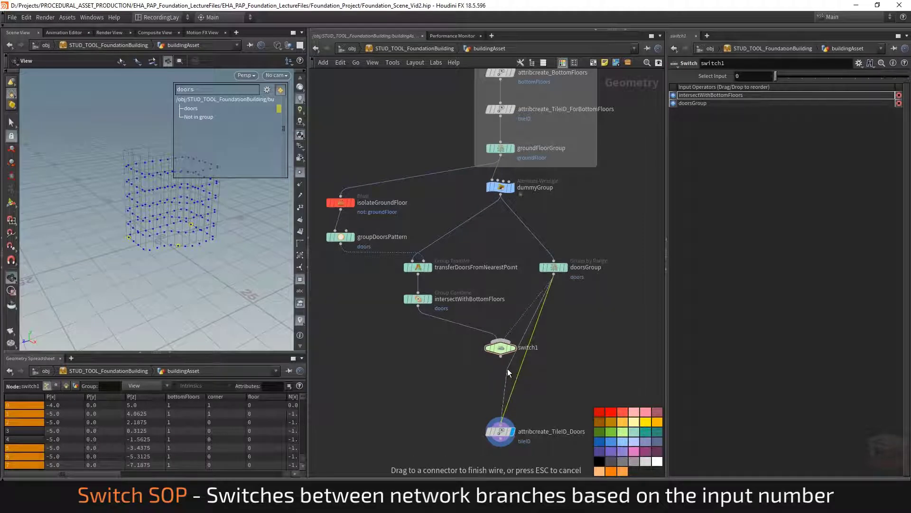
{"action": "left_click", "coordinate": [500, 357]}
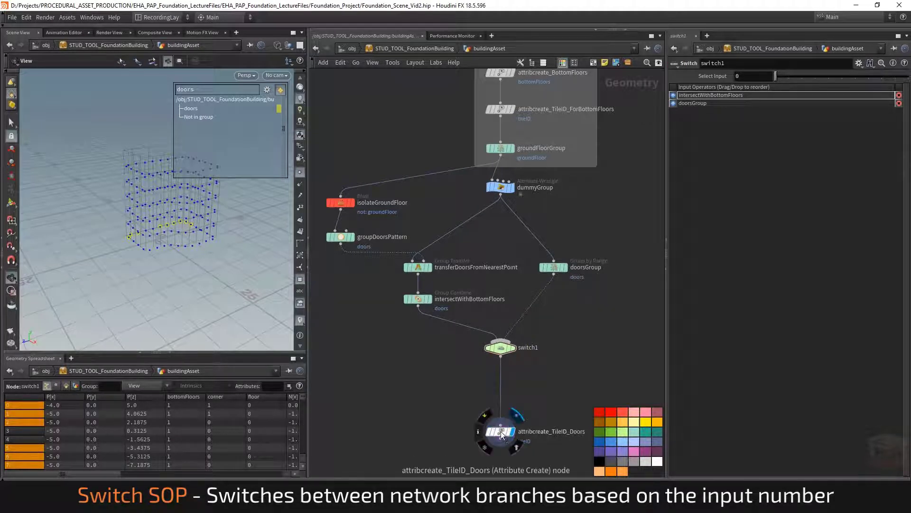
{"action": "left_click_drag", "start_coordinate": [522, 424], "coordinate": [523, 382]}
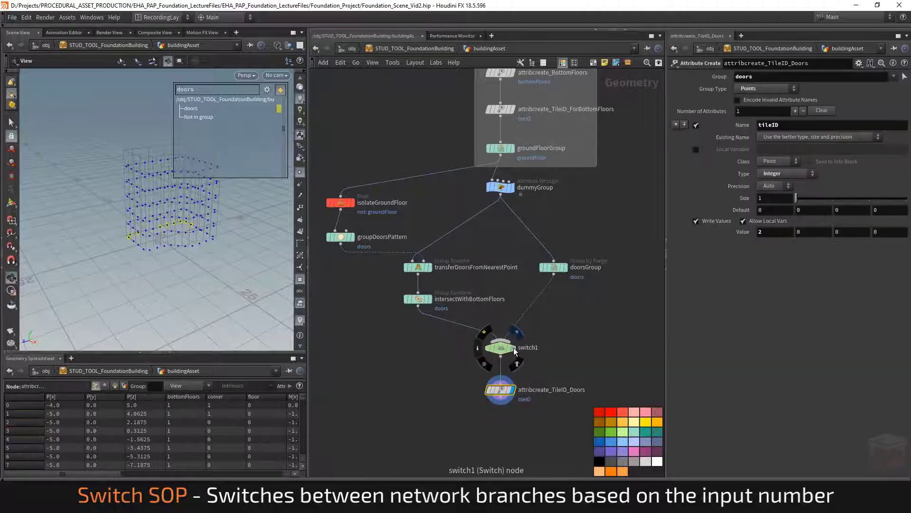
{"action": "left_click", "coordinate": [500, 348]}
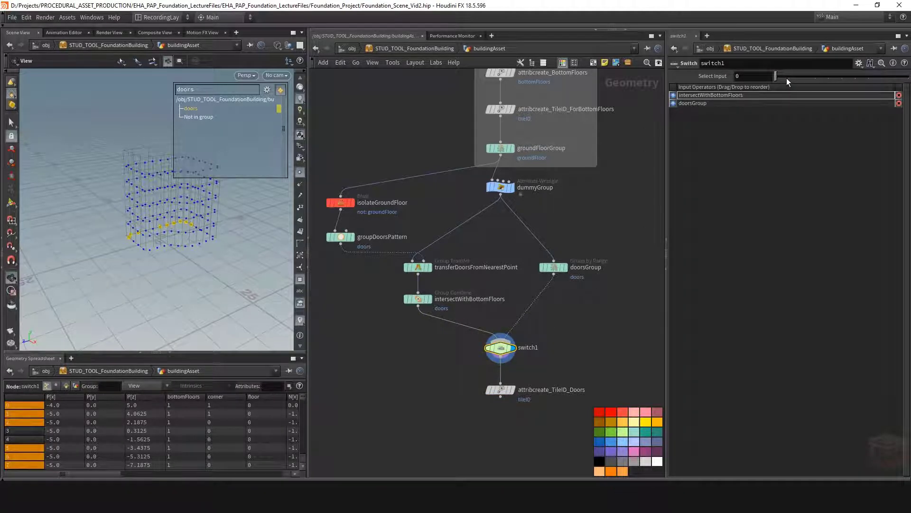
Toggle the Switch's Select Input between 1 and 0 to compare both door groupings in the viewport
{"action": "mouse_move", "coordinate": [787, 77]}
{"action": "left_mouse_down"}
{"action": "mouse_move", "coordinate": [777, 79]}
{"action": "mouse_move", "coordinate": [785, 78]}
{"action": "left_mouse_up"}
{"action": "right_click_drag", "start_coordinate": [174, 223], "coordinate": [196, 235]}
{"action": "middle_click_drag", "start_coordinate": [196, 235], "coordinate": [178, 250]}
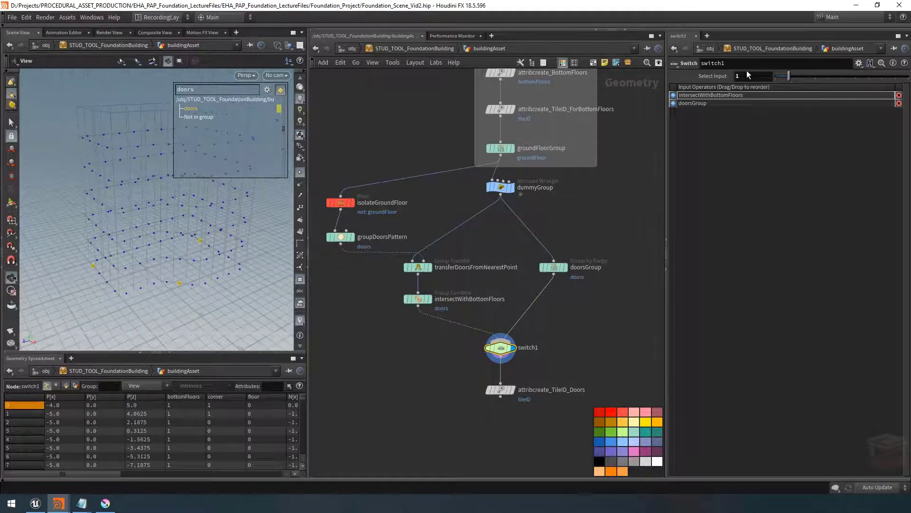
{"action": "left_click", "coordinate": [775, 79]}
{"action": "left_click_drag", "start_coordinate": [787, 76], "coordinate": [780, 76]}
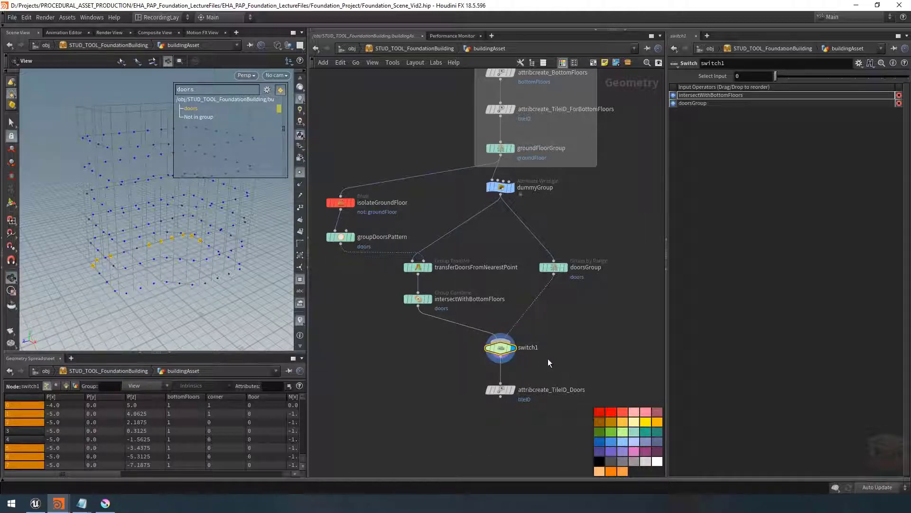
Open the Type Properties of the building asset
{"action": "middle_click_drag", "start_coordinate": [507, 358], "coordinate": [518, 353]}
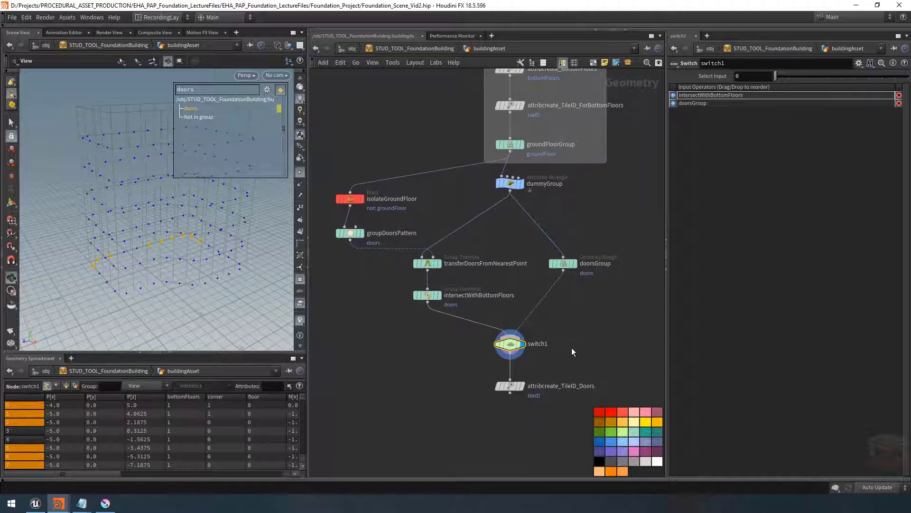
{"action": "middle_click_drag", "start_coordinate": [572, 348], "coordinate": [619, 333]}
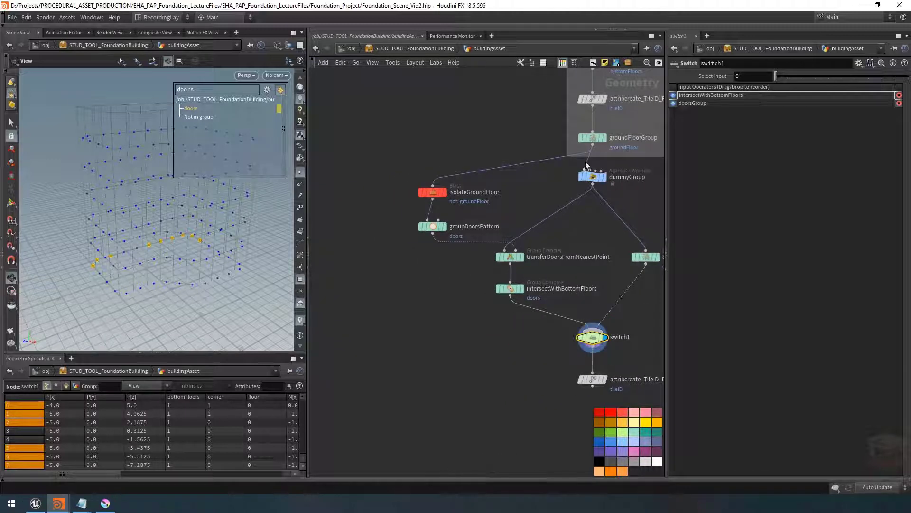
{"action": "right_click", "coordinate": [412, 47]}
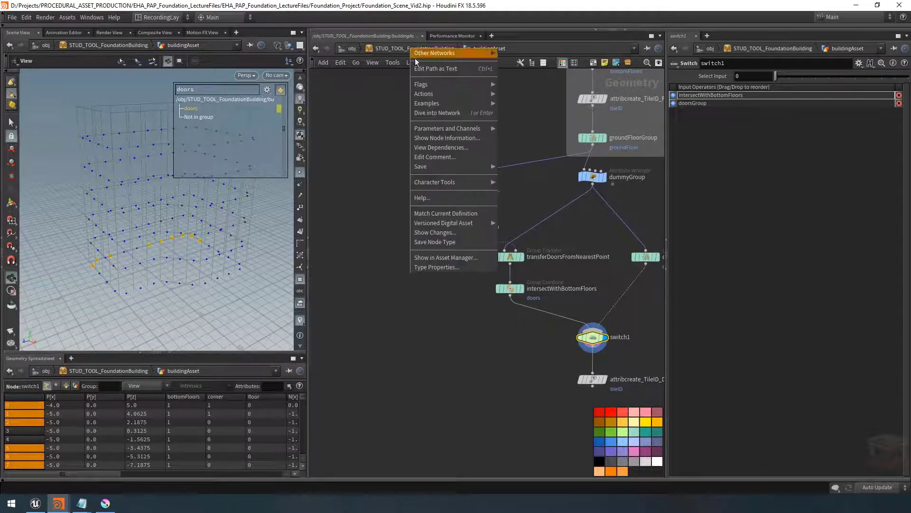
{"action": "left_click", "coordinate": [448, 269]}
{"action": "left_click_drag", "start_coordinate": [388, 79], "coordinate": [407, 87]}
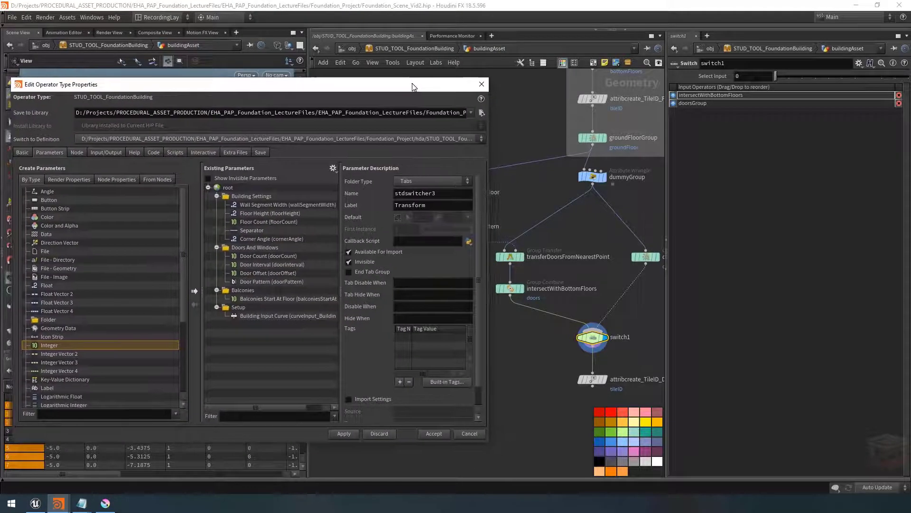
Open the building asset's parameter window next to the Type Properties dialog
{"action": "right_click", "coordinate": [394, 47]}
{"action": "mouse_move", "coordinate": [448, 126]}
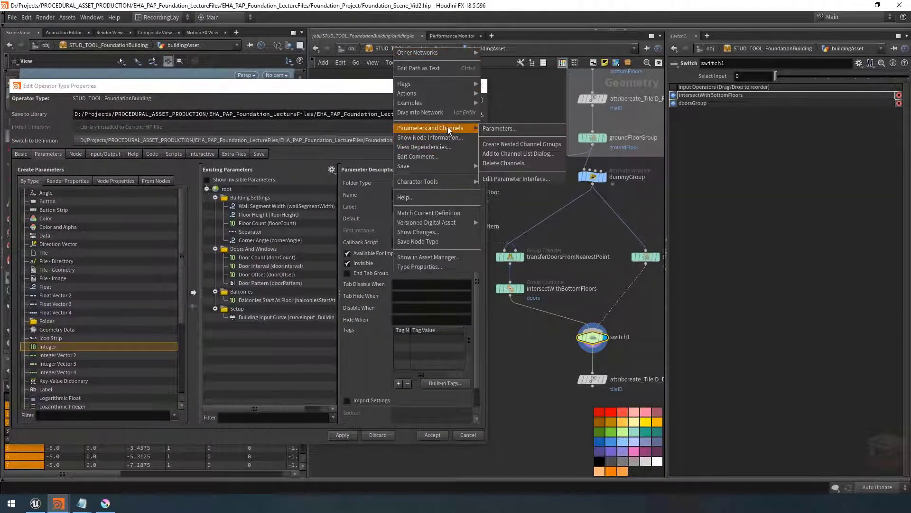
{"action": "left_click", "coordinate": [548, 127]}
{"action": "mouse_move", "coordinate": [58, 502]}
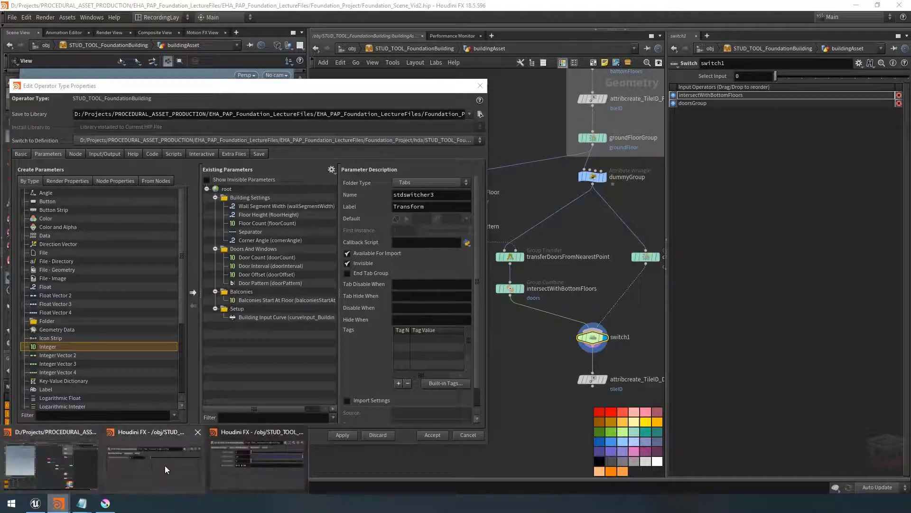
{"action": "left_click", "coordinate": [242, 462]}
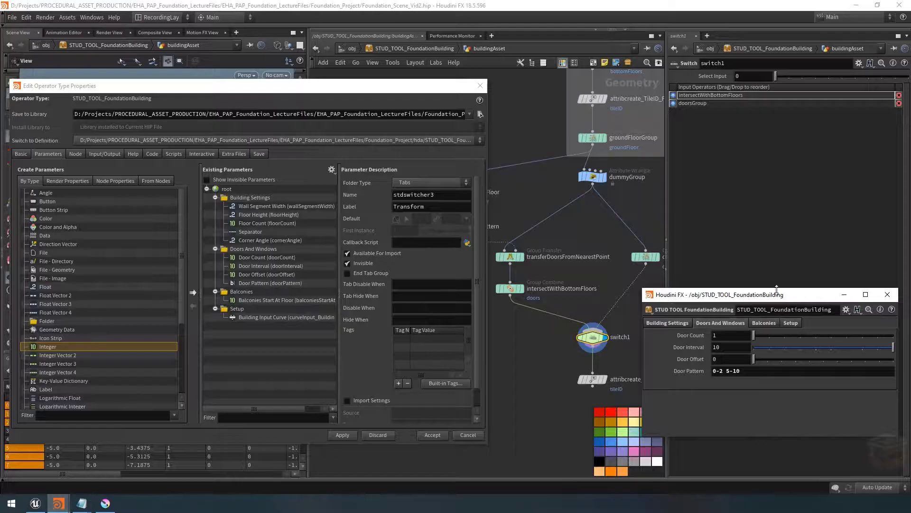
{"action": "left_click_drag", "start_coordinate": [776, 288], "coordinate": [783, 325]}
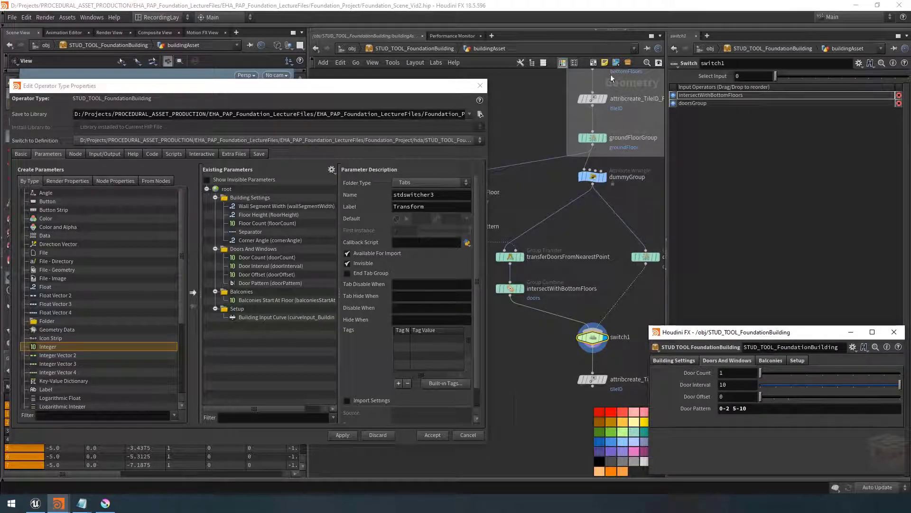
{"action": "left_click", "coordinate": [564, 65]}
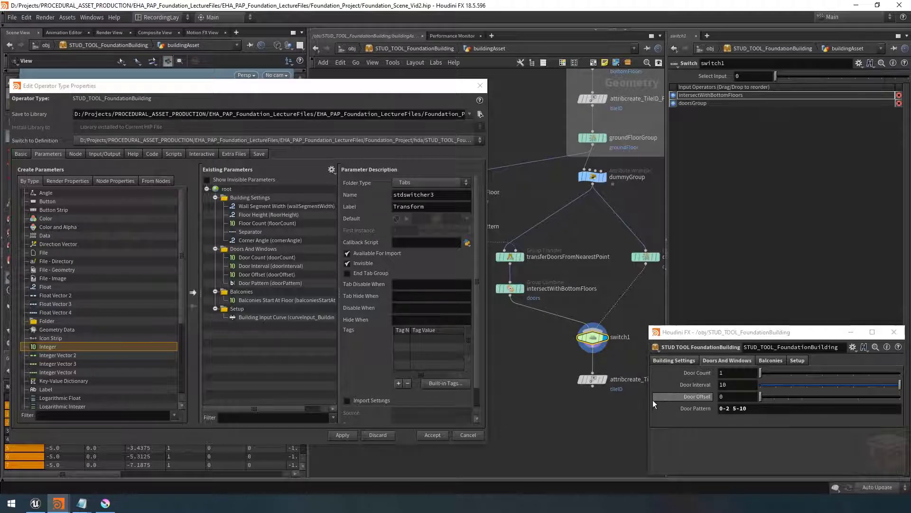
{"action": "mouse_move", "coordinate": [592, 339]}
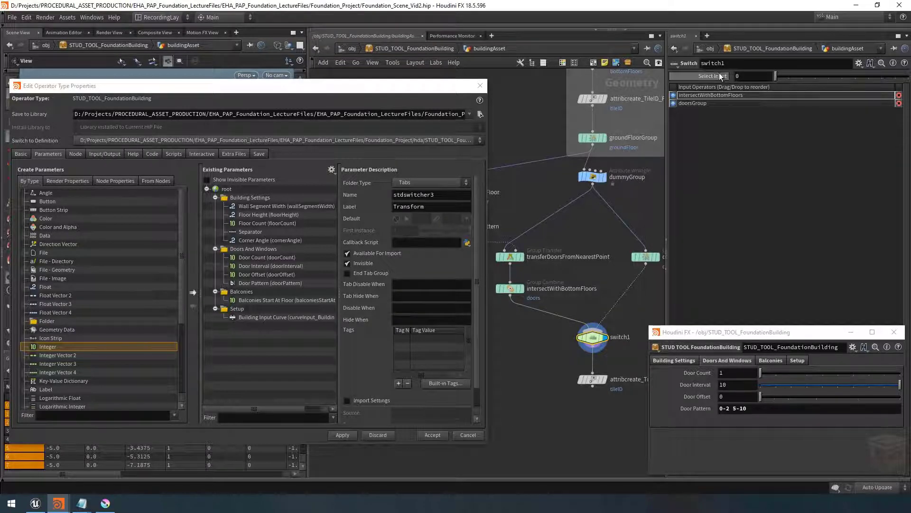
Promote the Switch's Select Input parameter into the Doors And Windows folder and apply
{"action": "left_click_drag", "start_coordinate": [722, 77], "coordinate": [255, 253]}
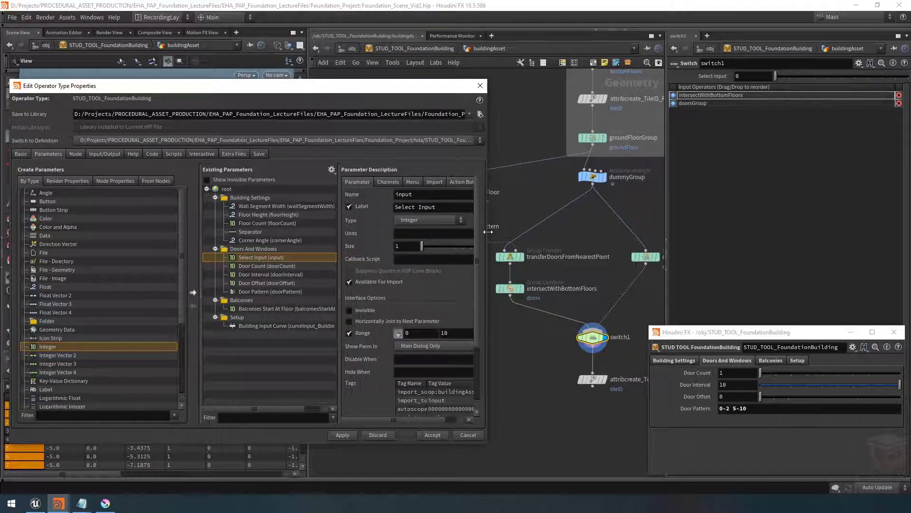
{"action": "left_click_drag", "start_coordinate": [487, 231], "coordinate": [522, 232]}
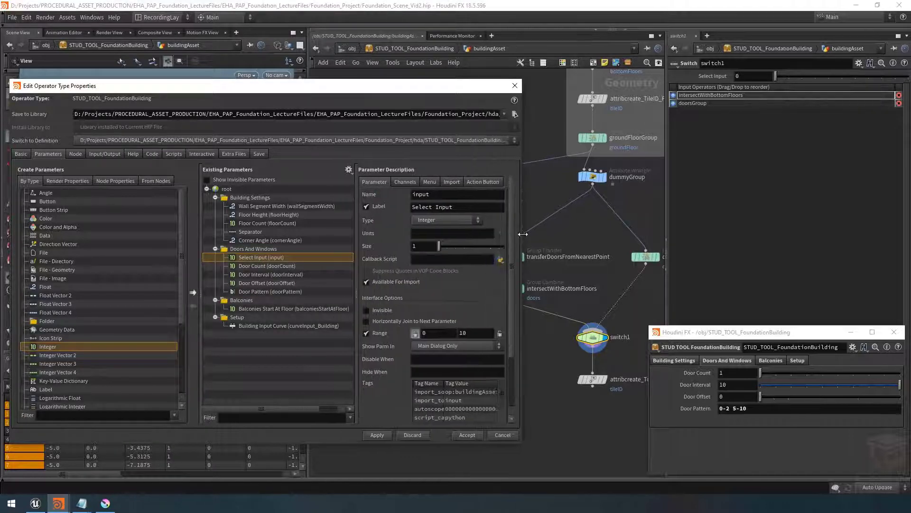
{"action": "left_click", "coordinate": [373, 435]}
{"action": "left_click_drag", "start_coordinate": [770, 374], "coordinate": [764, 374]}
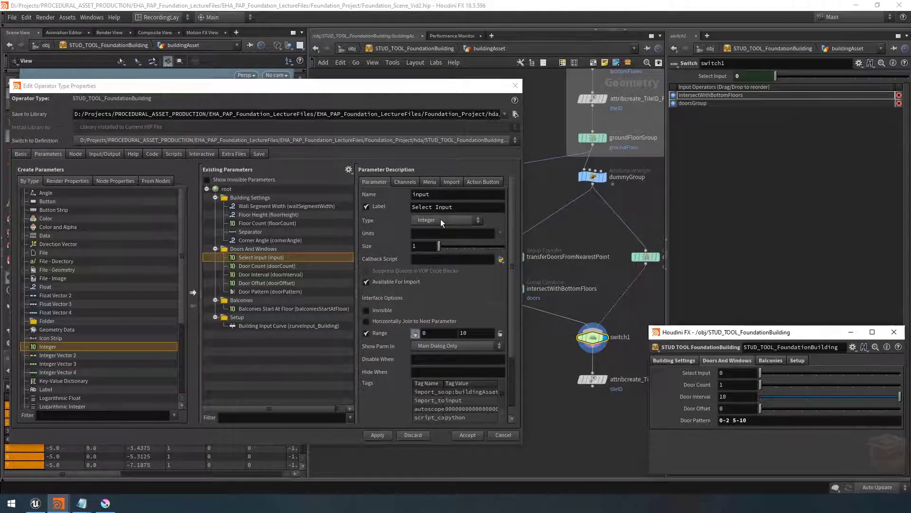
Rename the promoted parameter doorMode, label it Door Mode, and change its type to Ordered Menu
{"action": "double_click", "coordinate": [449, 195]}
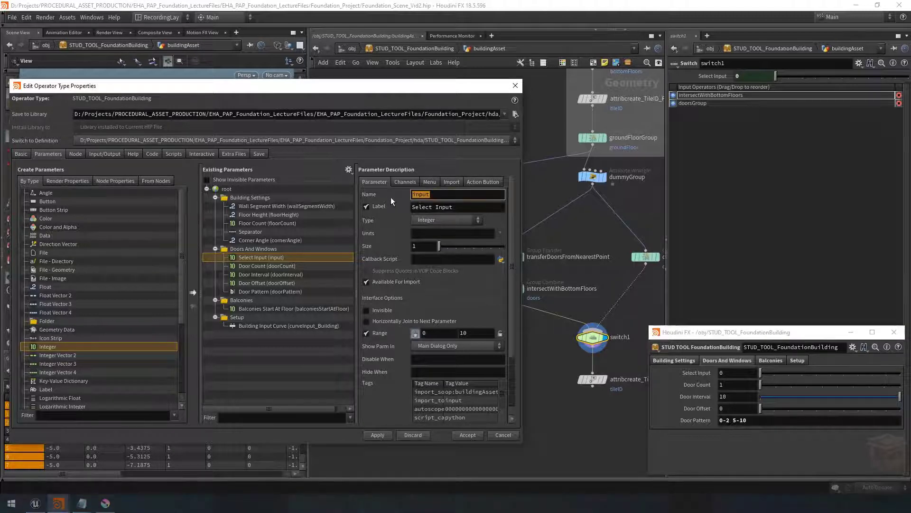
{"action": "type", "text": "doorMode"}
{"action": "key", "text": "Tab"}
{"action": "type", "text": "D"}
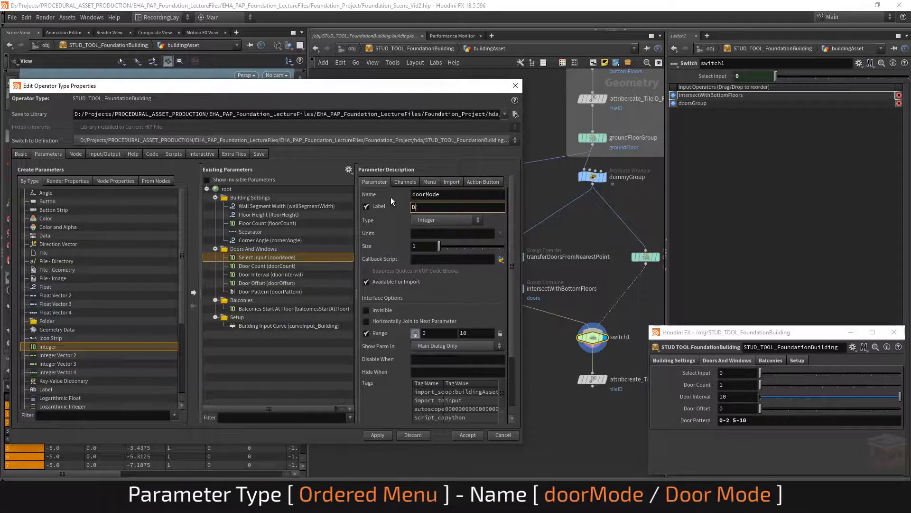
{"action": "type", "text": "oor Mode"}
{"action": "key", "text": "Return"}
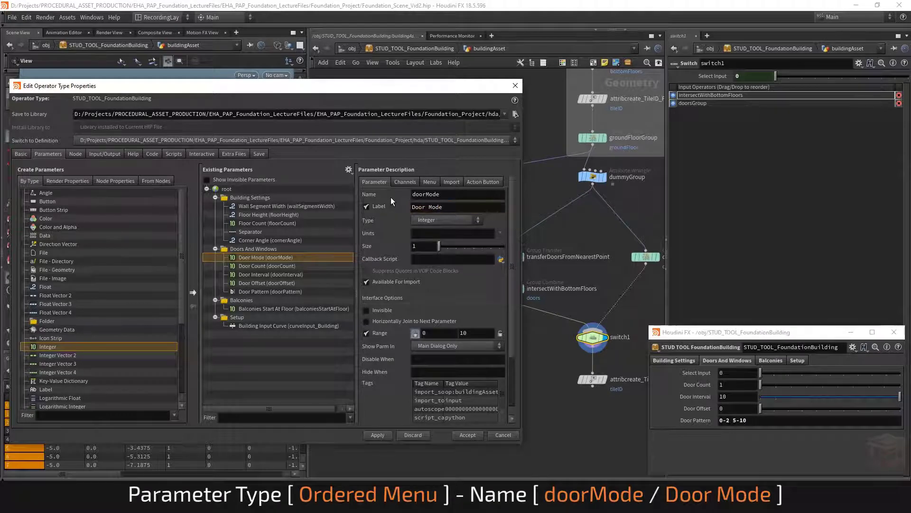
{"action": "left_click", "coordinate": [437, 219]}
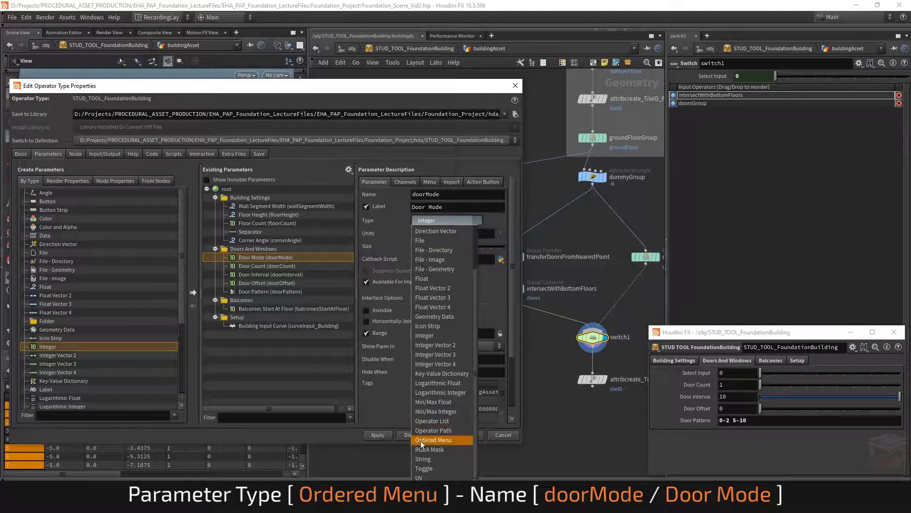
{"action": "left_click", "coordinate": [446, 441]}
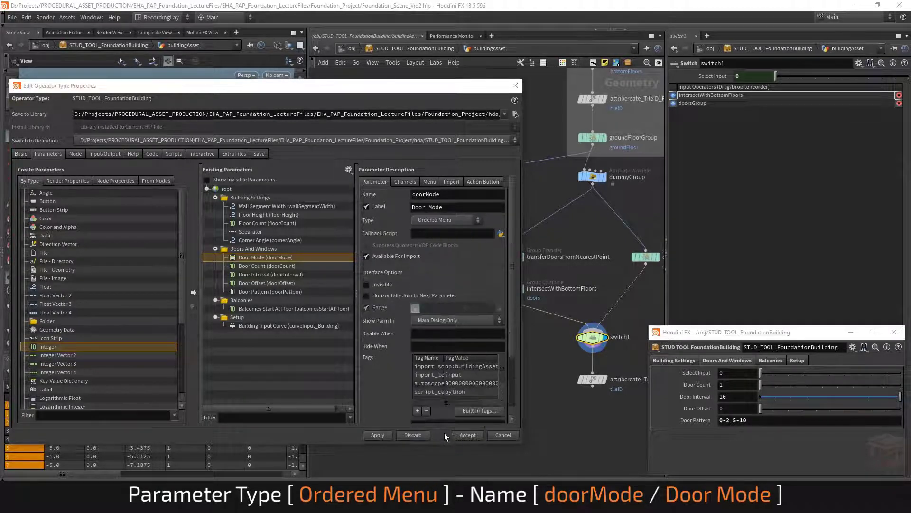
Add menu items 0 "By Range" and 1 "By Pattern" to Door Mode, then apply and accept the asset changes
{"action": "left_click", "coordinate": [428, 182]}
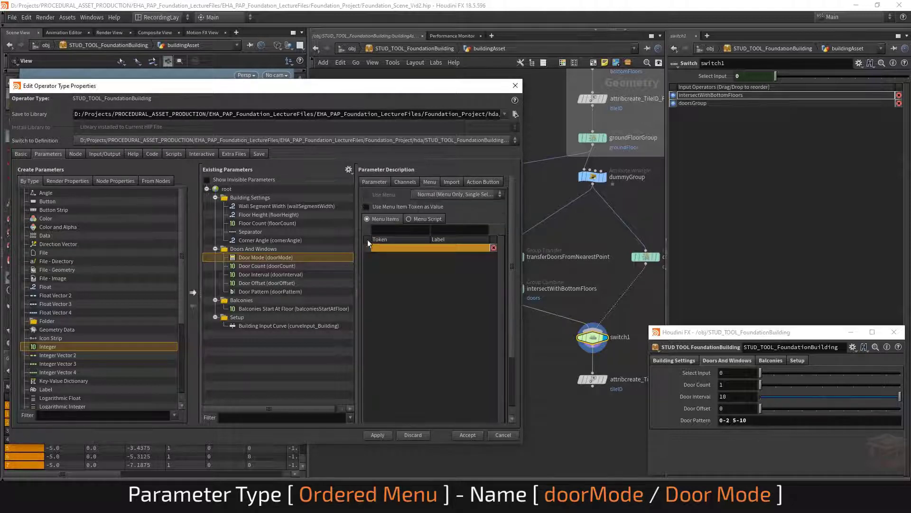
{"action": "left_click", "coordinate": [409, 245]}
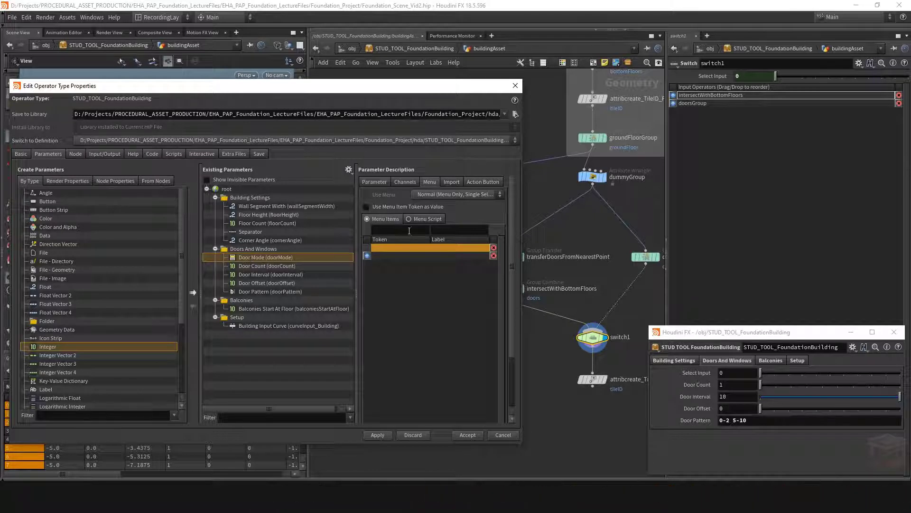
{"action": "left_click", "coordinate": [409, 230]}
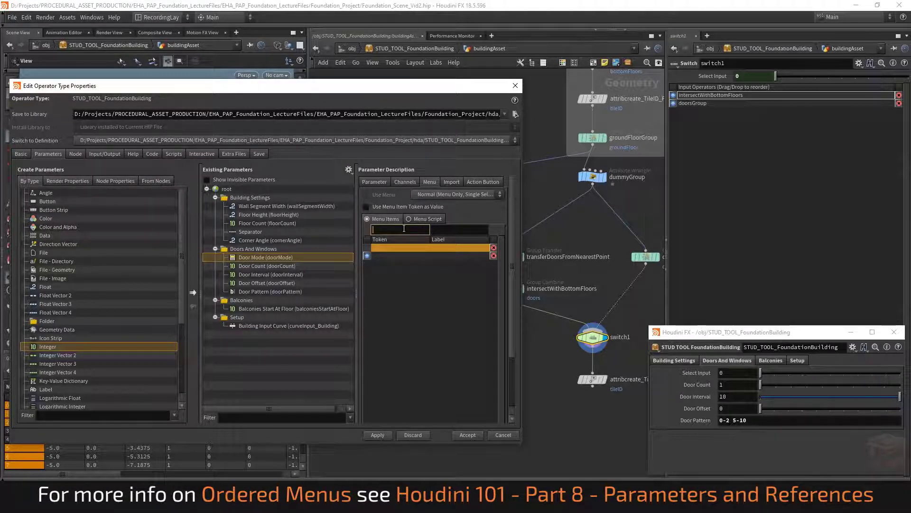
{"action": "type", "text": "0"}
{"action": "key", "text": "Tab"}
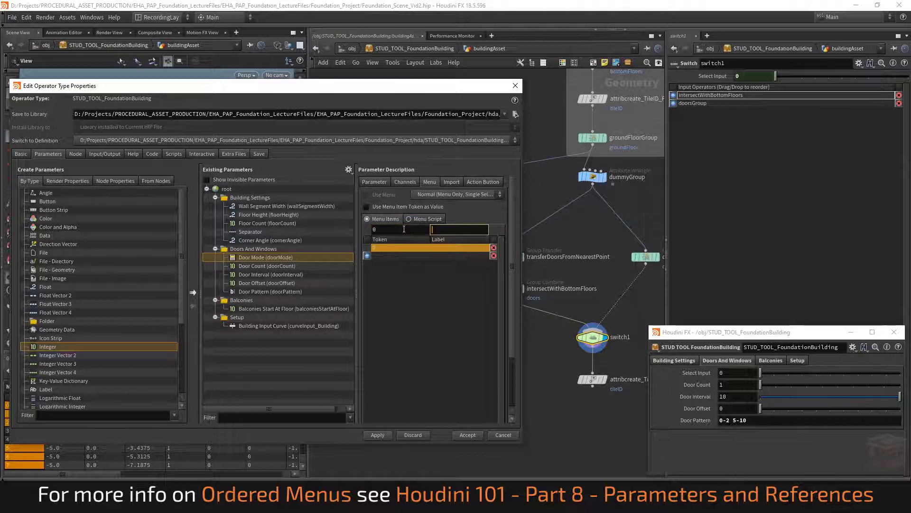
{"action": "type", "text": "By Range"}
{"action": "key", "text": "Return"}
{"action": "type", "text": "1"}
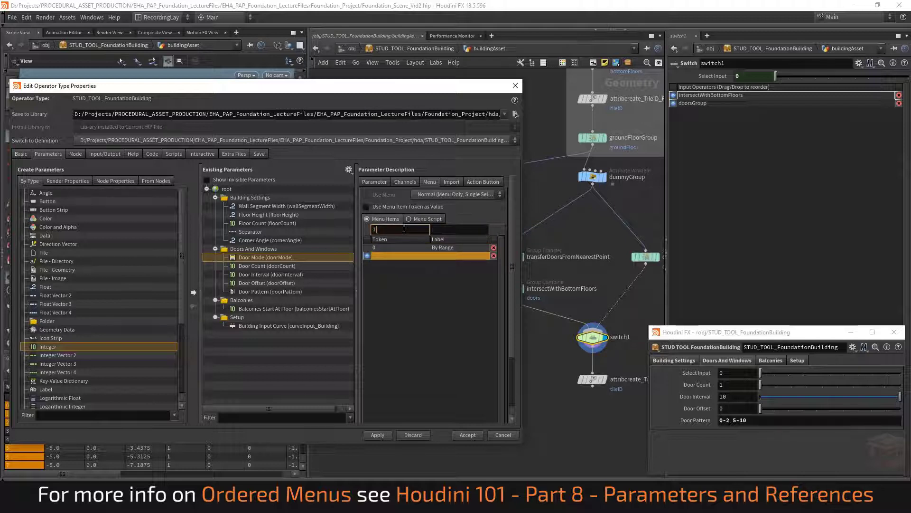
{"action": "key", "text": "Tab"}
{"action": "type", "text": "B"}
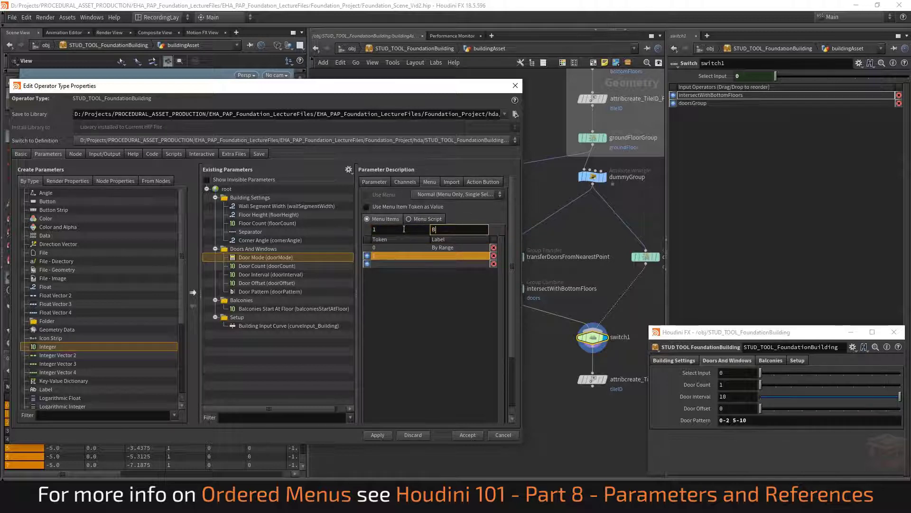
{"action": "type", "text": "y Pattern"}
{"action": "key", "text": "Return"}
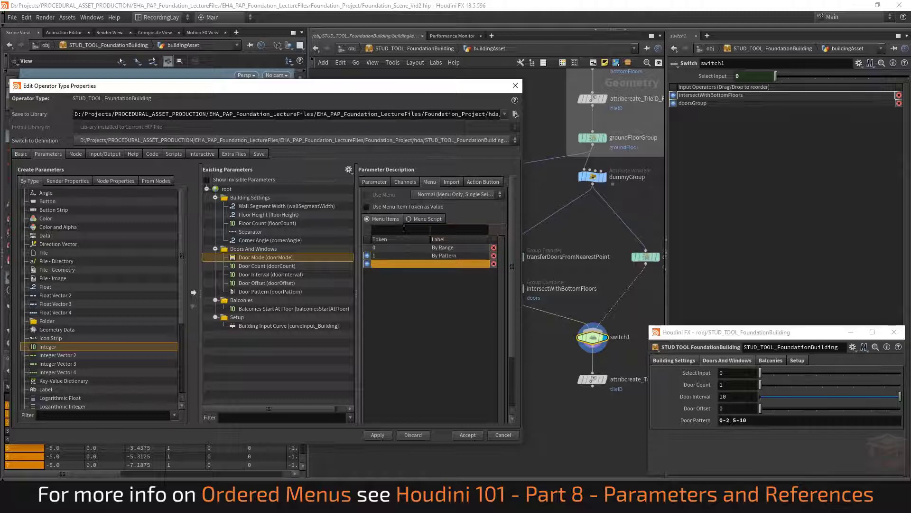
{"action": "left_click", "coordinate": [402, 182]}
{"action": "left_click", "coordinate": [373, 181]}
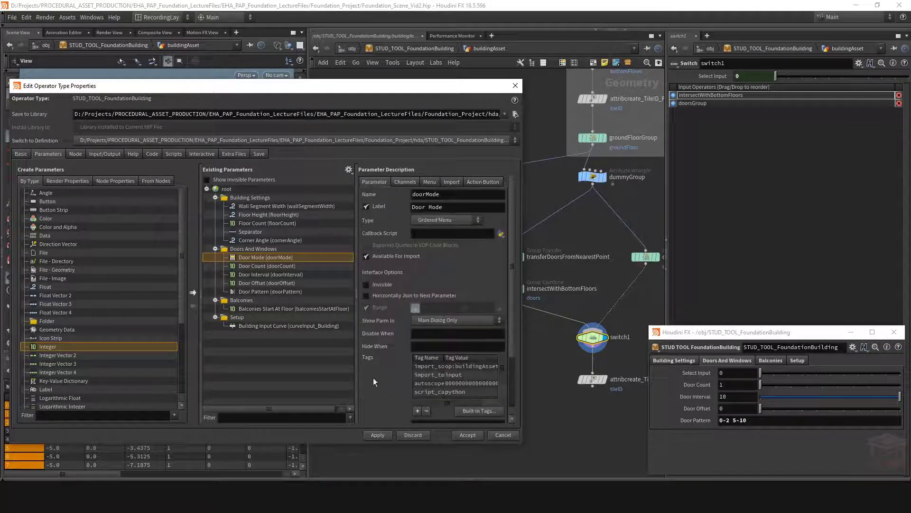
{"action": "left_click", "coordinate": [378, 435]}
{"action": "left_click", "coordinate": [465, 434]}
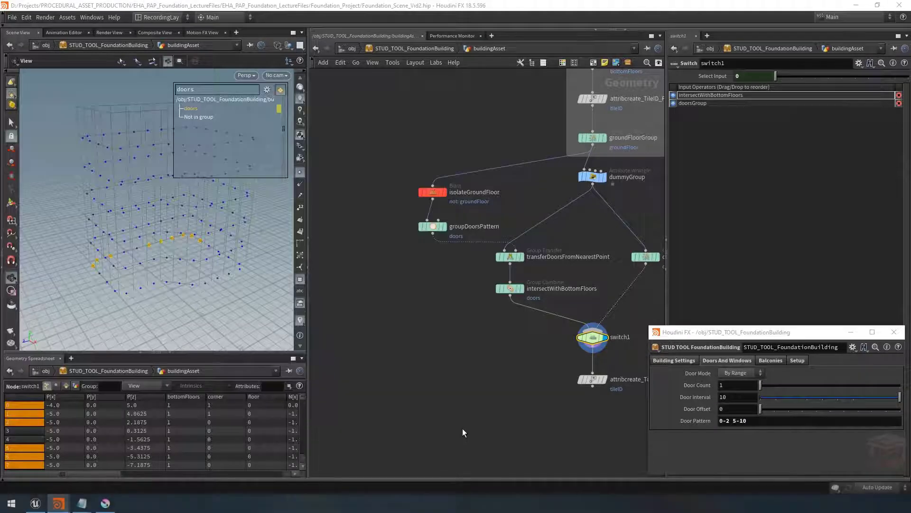
Set the asset's Door Mode to By Pattern
{"action": "left_click", "coordinate": [747, 372]}
{"action": "left_click", "coordinate": [735, 392]}
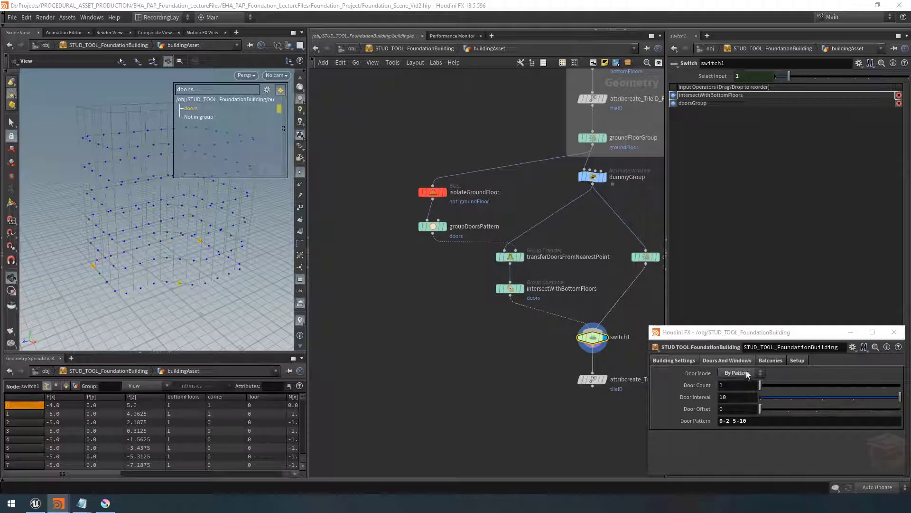
Set Door Mode to By Range and reorder the Switch inputs so doorsGroup comes first
{"action": "left_click", "coordinate": [746, 372]}
{"action": "left_click", "coordinate": [745, 382]}
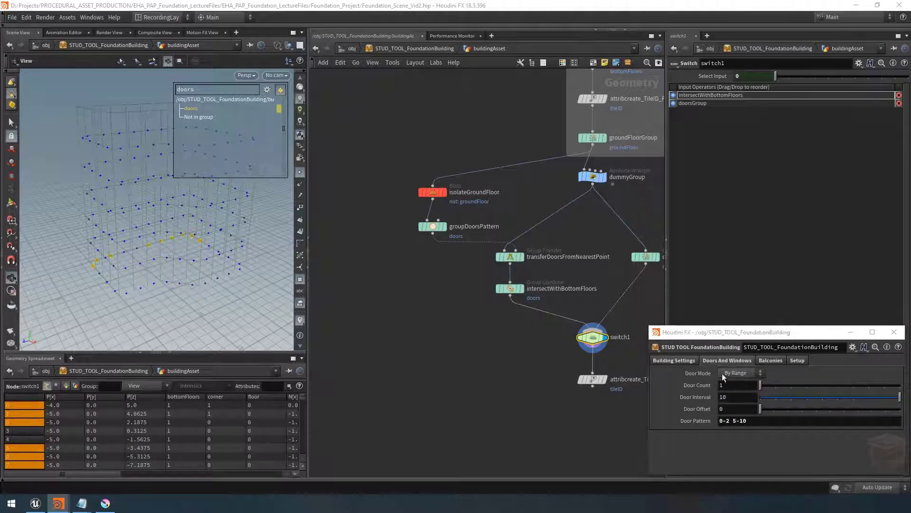
{"action": "middle_click_drag", "start_coordinate": [616, 357], "coordinate": [537, 355]}
{"action": "scroll", "coordinate": [534, 365], "scroll_direction": "up", "scroll_amount": 3}
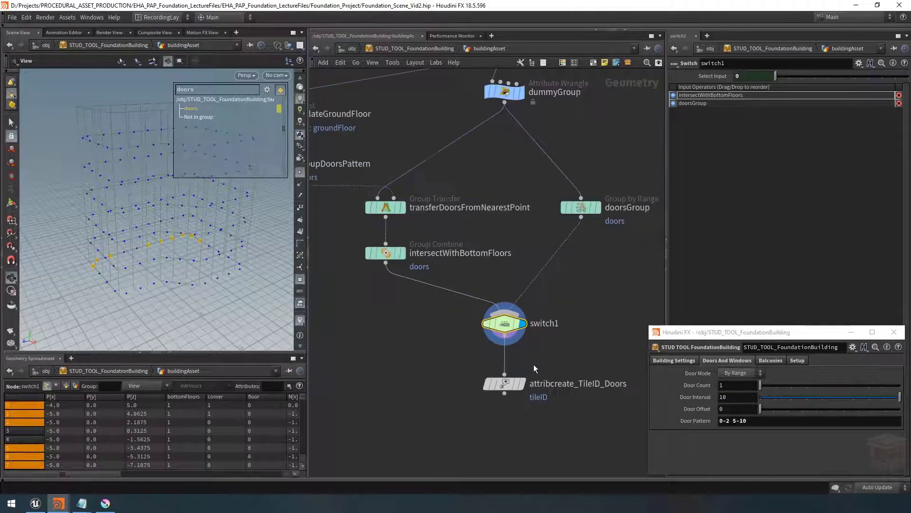
{"action": "middle_click_drag", "start_coordinate": [455, 348], "coordinate": [460, 356]}
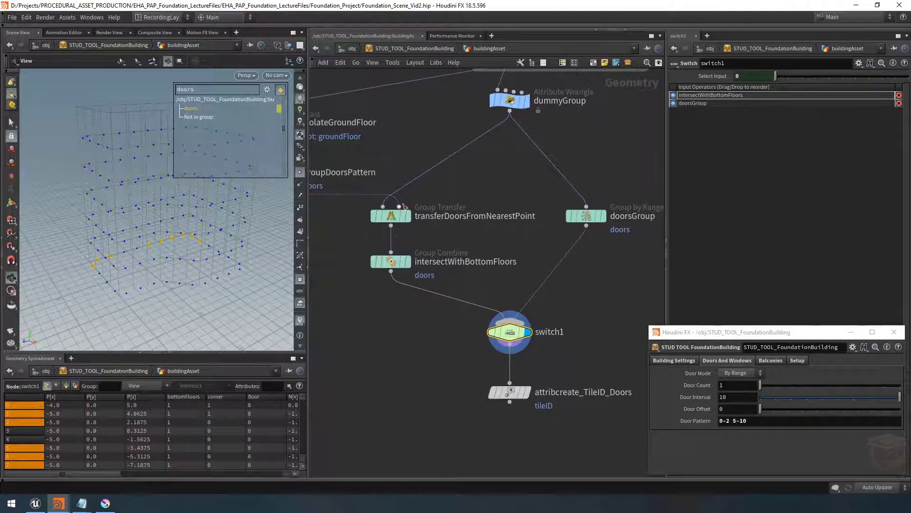
{"action": "mouse_move", "coordinate": [521, 335]}
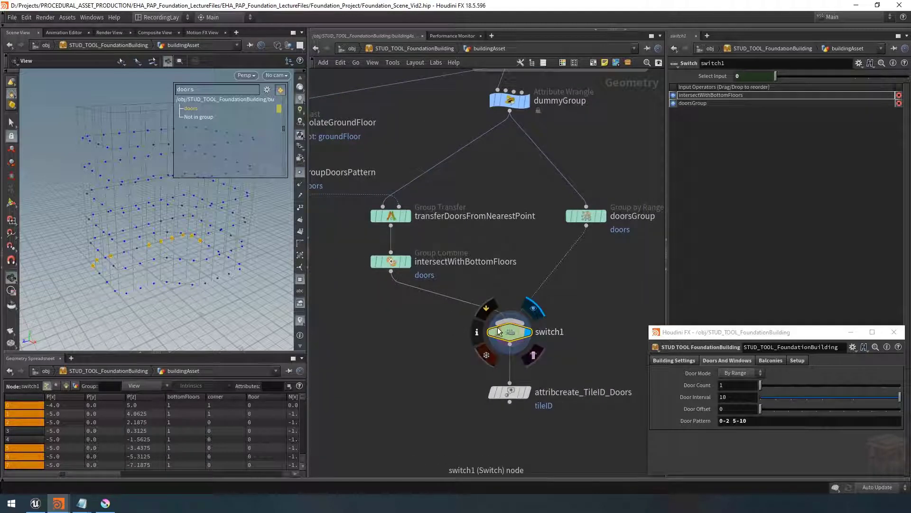
{"action": "left_click", "coordinate": [745, 373]}
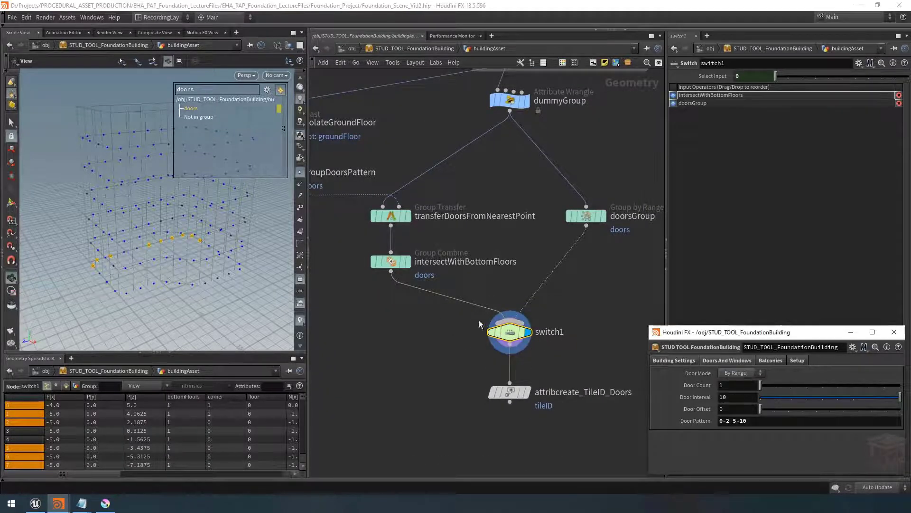
{"action": "left_click_drag", "start_coordinate": [595, 300], "coordinate": [474, 348]}
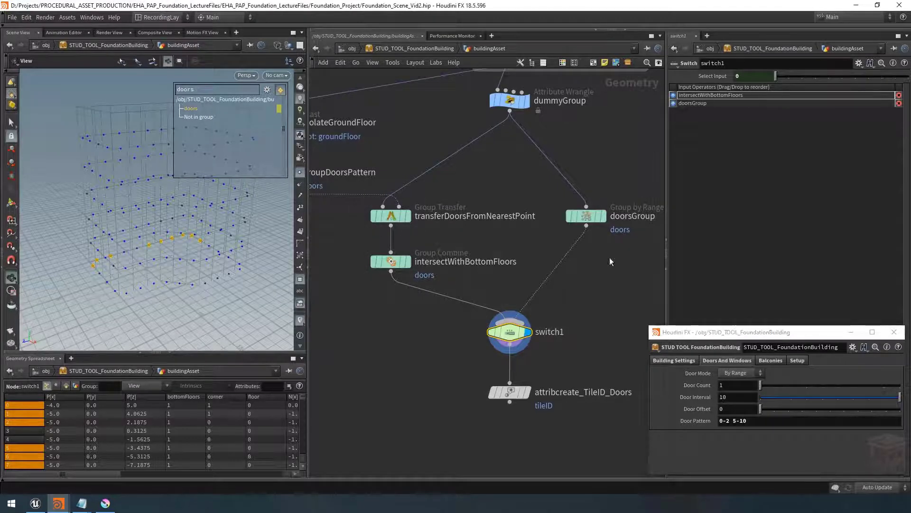
{"action": "left_click", "coordinate": [674, 103]}
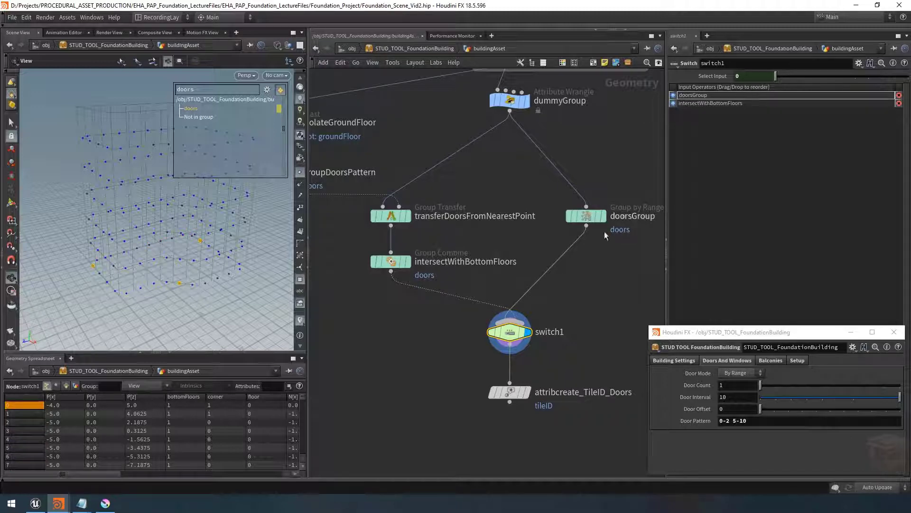
{"action": "scroll", "coordinate": [500, 314], "scroll_direction": "up", "scroll_amount": 5}
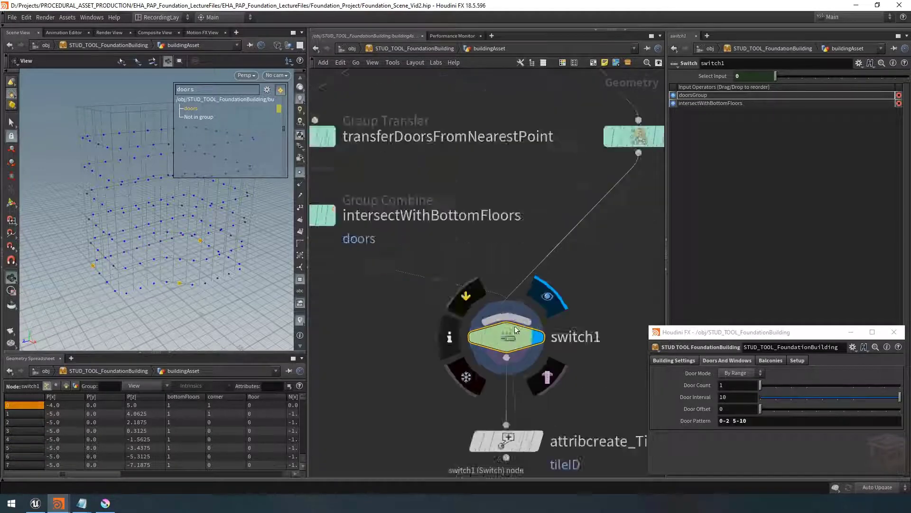
{"action": "scroll", "coordinate": [576, 250], "scroll_direction": "down", "scroll_amount": 3}
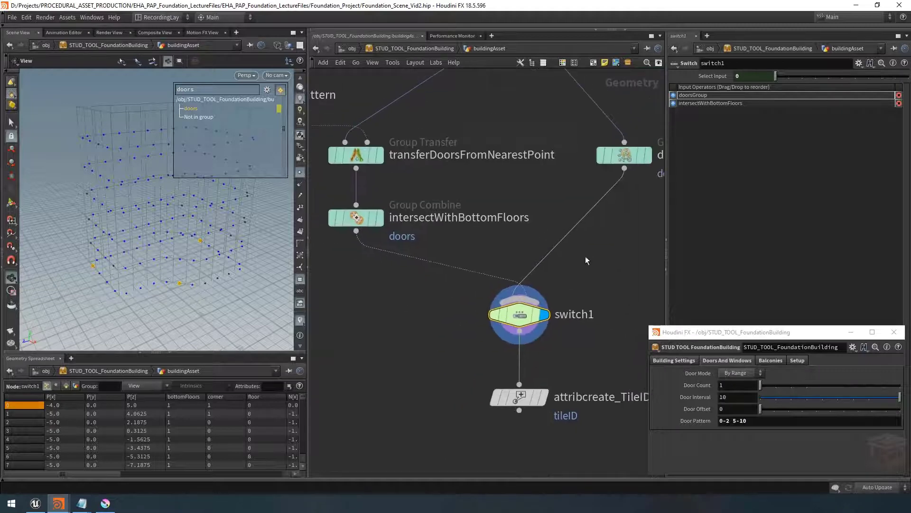
{"action": "left_click", "coordinate": [673, 104]}
{"action": "left_click", "coordinate": [673, 104]}
{"action": "scroll", "coordinate": [595, 266], "scroll_direction": "down", "scroll_amount": 3}
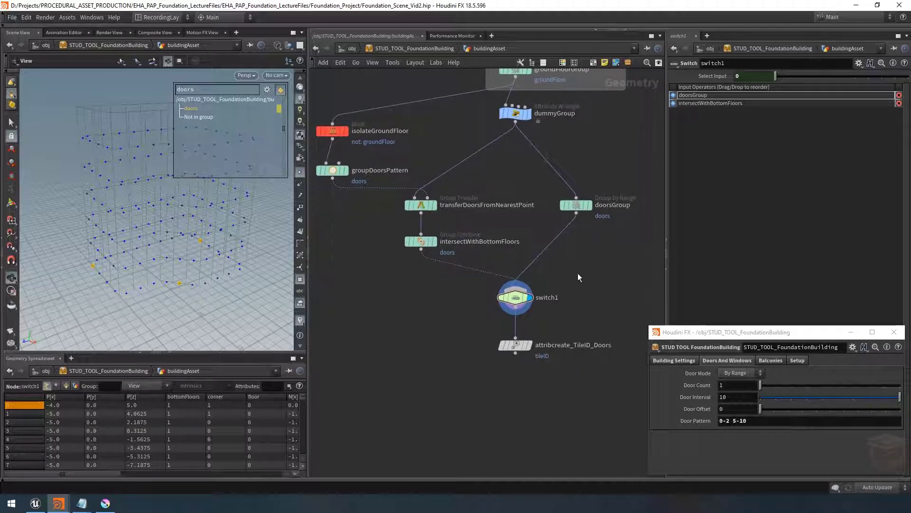
Rename the Switch node to doorsMode
{"action": "mouse_move", "coordinate": [521, 297]}
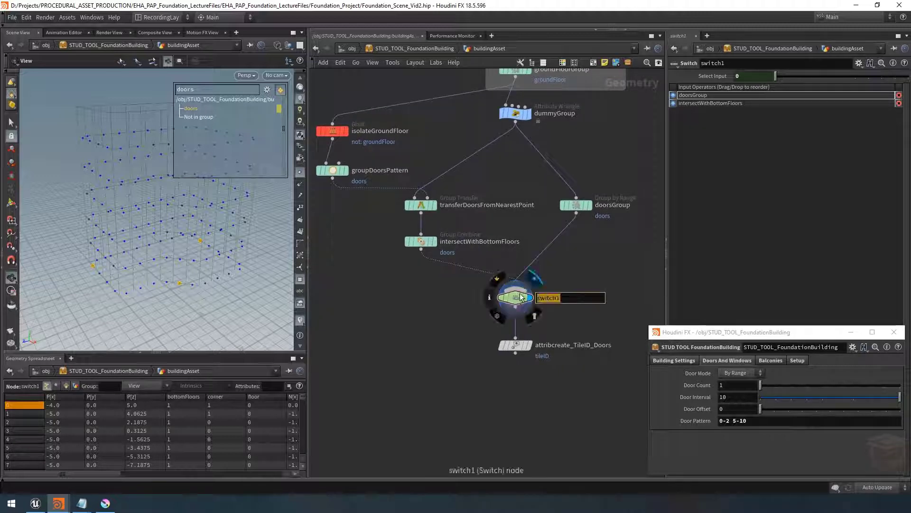
{"action": "type", "text": "door"}
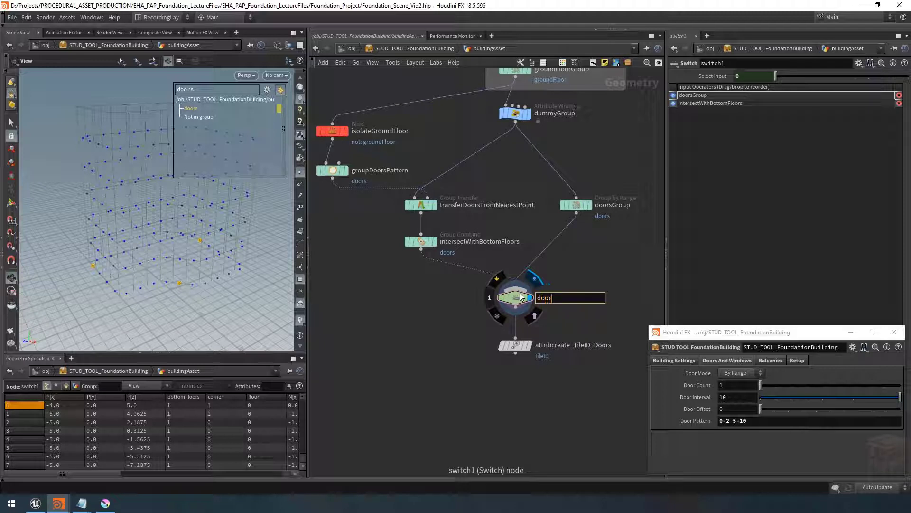
{"action": "type", "text": "sMode"}
{"action": "key", "text": "Return"}
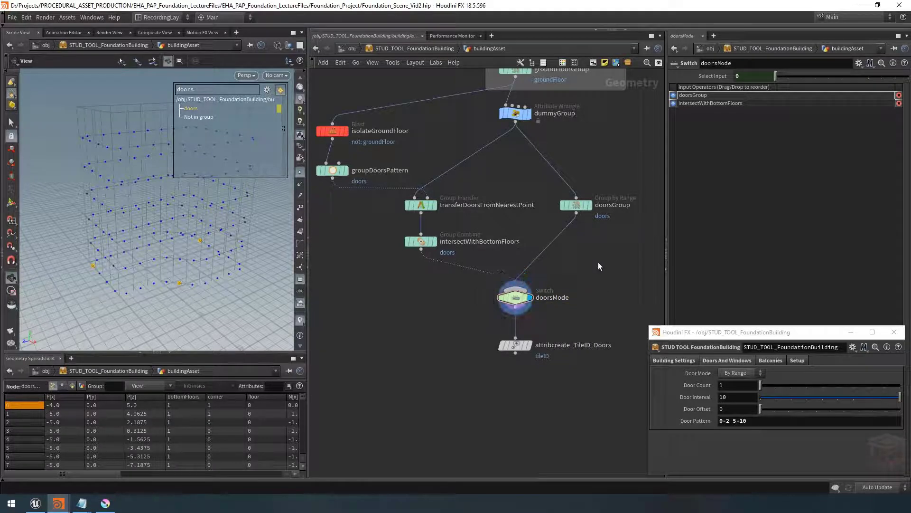
Switch the asset's Door Mode to By Pattern and back to By Range
{"action": "scroll", "coordinate": [598, 262], "scroll_direction": "down", "scroll_amount": 4}
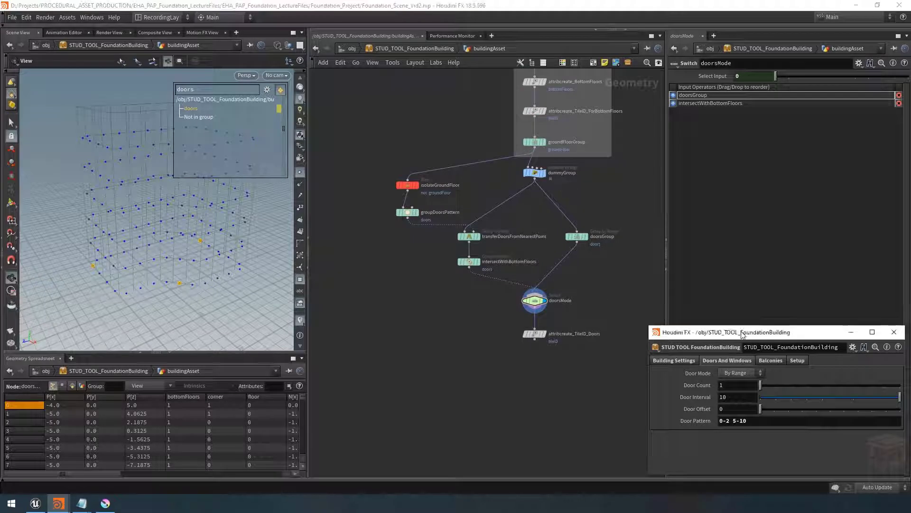
{"action": "left_click_drag", "start_coordinate": [744, 335], "coordinate": [333, 257]}
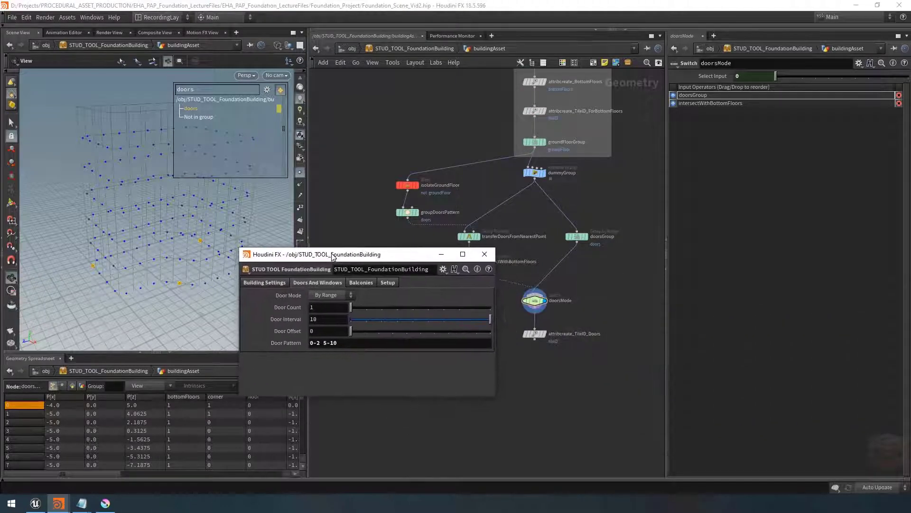
{"action": "left_click", "coordinate": [341, 295]}
{"action": "left_click", "coordinate": [328, 314]}
{"action": "left_click", "coordinate": [338, 296]}
{"action": "left_click", "coordinate": [336, 304]}
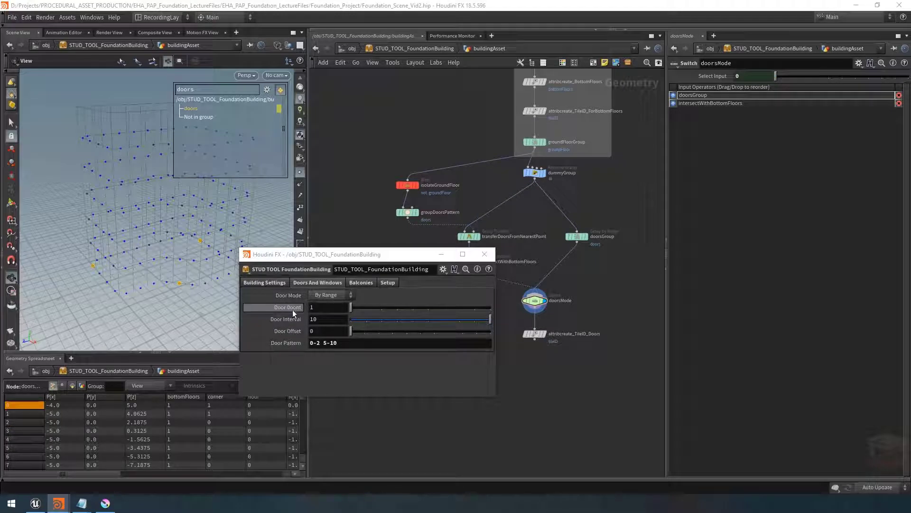
Open the asset's Type Properties and select the Door Mode parameter's name doorMode
{"action": "left_click_drag", "start_coordinate": [351, 256], "coordinate": [753, 304]}
{"action": "right_click", "coordinate": [647, 318]}
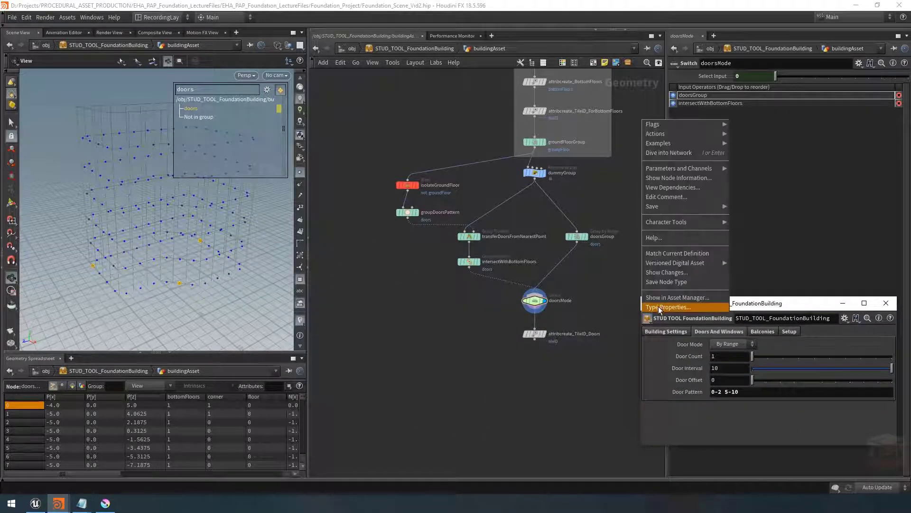
{"action": "left_click", "coordinate": [659, 307]}
{"action": "left_click_drag", "start_coordinate": [405, 94], "coordinate": [480, 97]}
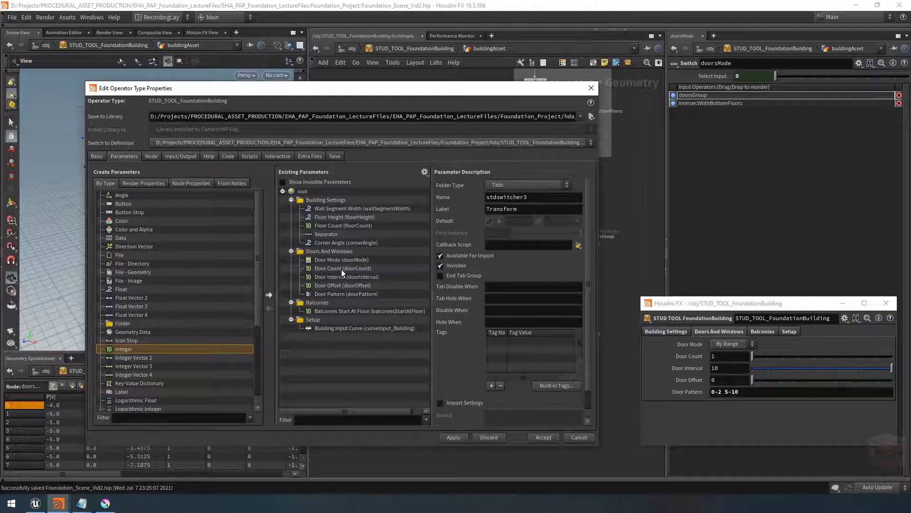
{"action": "left_click", "coordinate": [335, 259]}
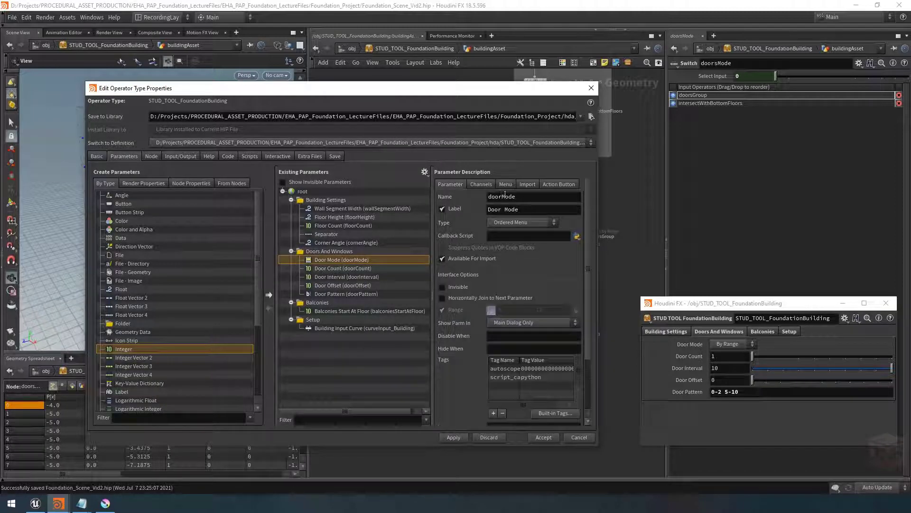
{"action": "double_click", "coordinate": [527, 197]}
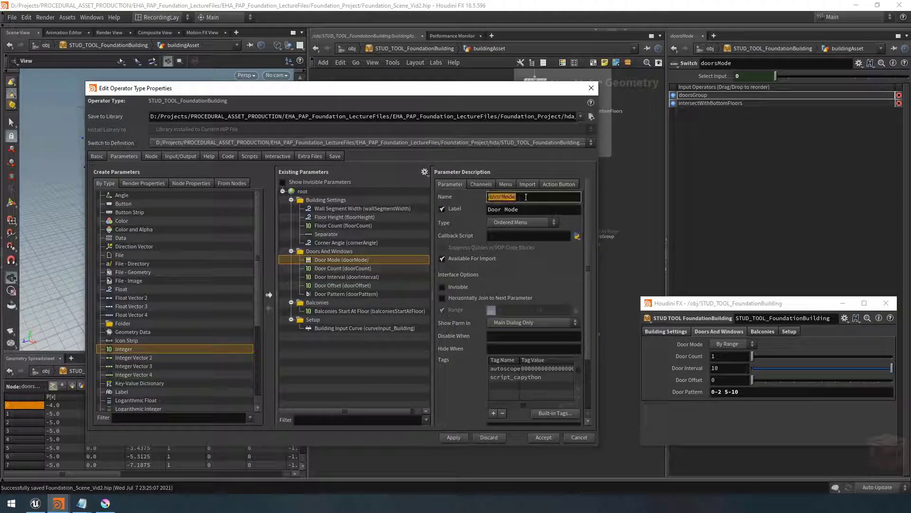
{"action": "left_click", "coordinate": [528, 197]}
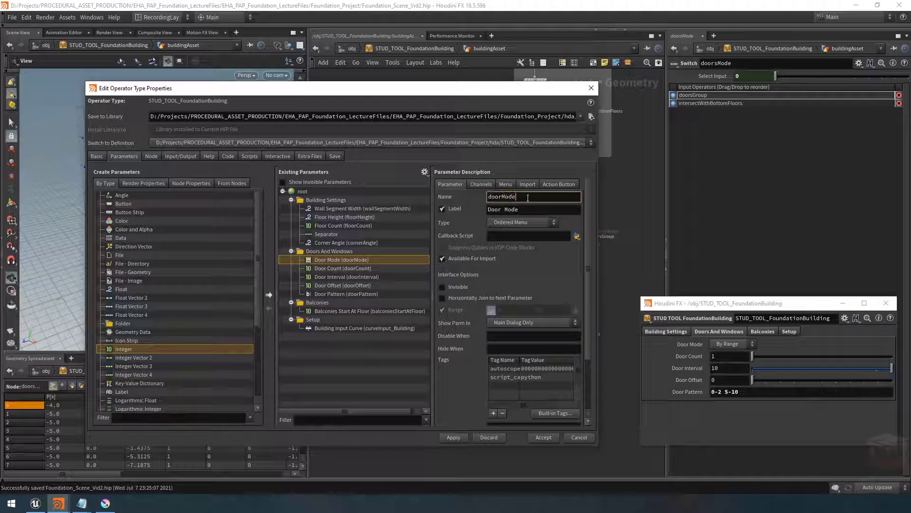
Set the Door Count parameter's Hide When condition to { doorMode != 0 }
{"action": "left_click", "coordinate": [327, 269]}
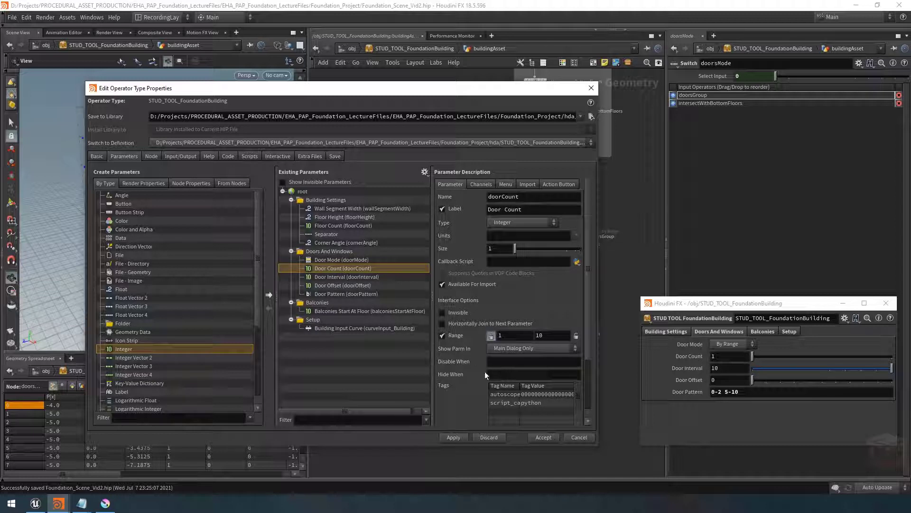
{"action": "left_click", "coordinate": [513, 374]}
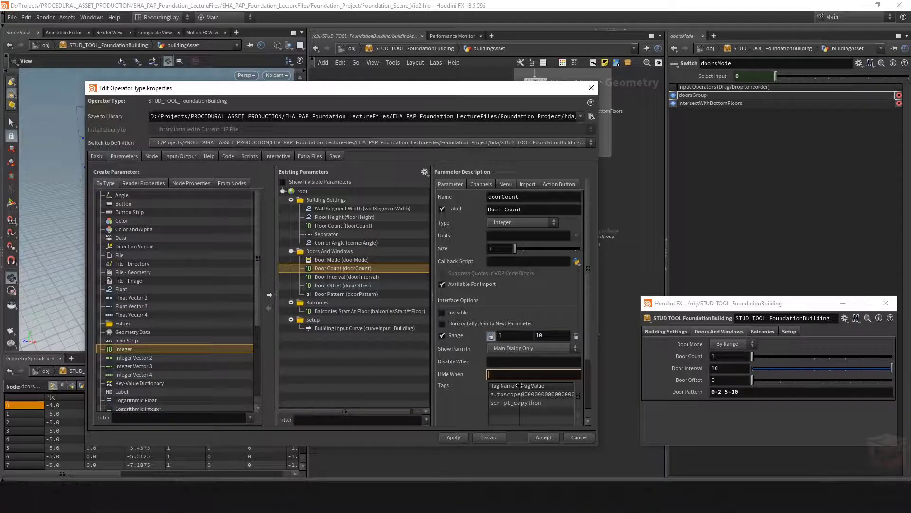
{"action": "type", "text": "{}"}
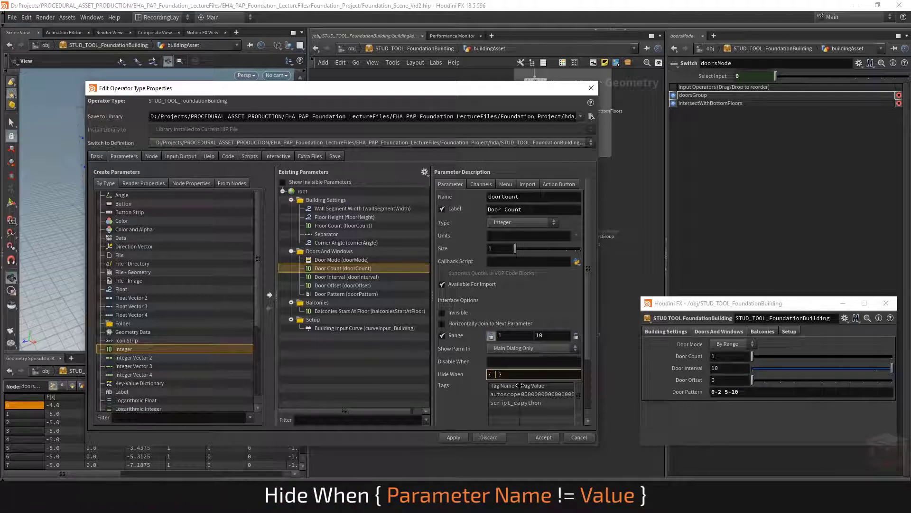
{"action": "type", "text": "  doorMode != 0"}
{"action": "key", "text": "Return"}
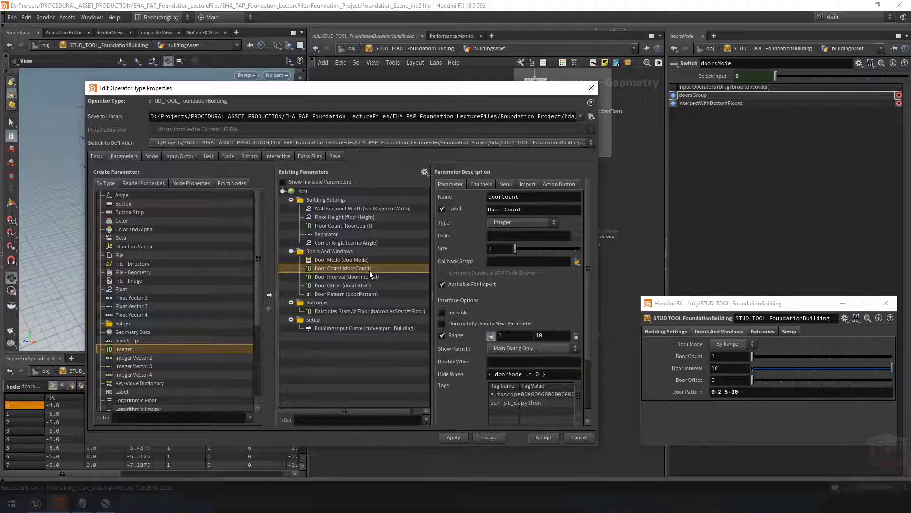
Copy the same Hide When condition into the Door Interval and Door Offset parameters
{"action": "triple_click", "coordinate": [503, 375]}
{"action": "key", "text": "ctrl+c"}
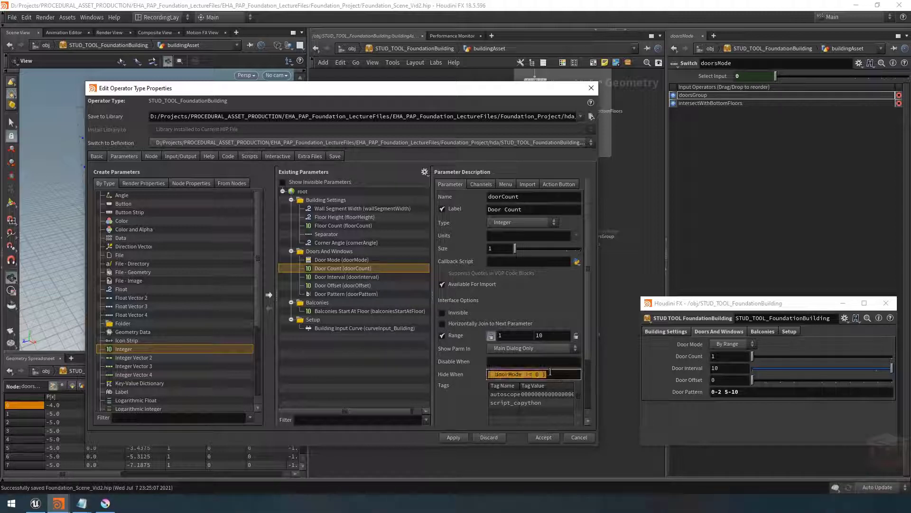
{"action": "left_click", "coordinate": [354, 277]}
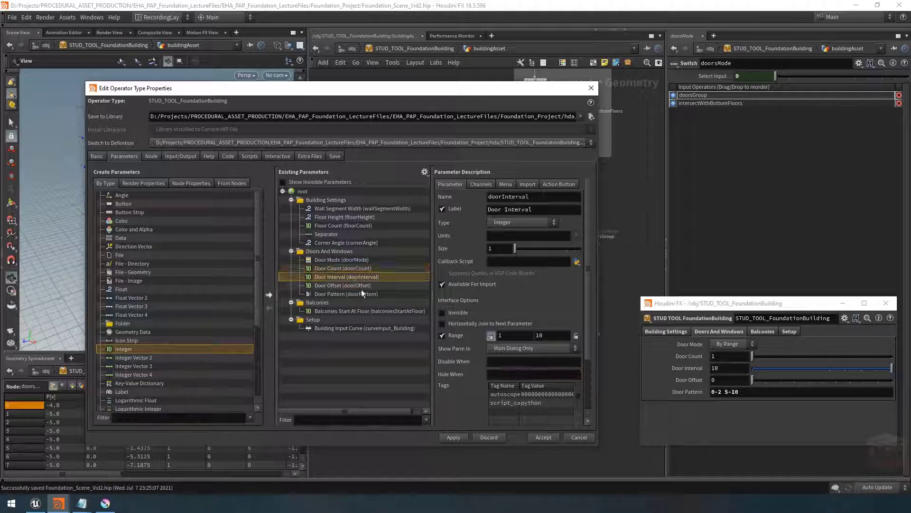
{"action": "left_click", "coordinate": [498, 375]}
{"action": "key", "text": "ctrl+v"}
{"action": "left_click", "coordinate": [351, 285]}
{"action": "left_click", "coordinate": [525, 375]}
{"action": "key", "text": "ctrl+v"}
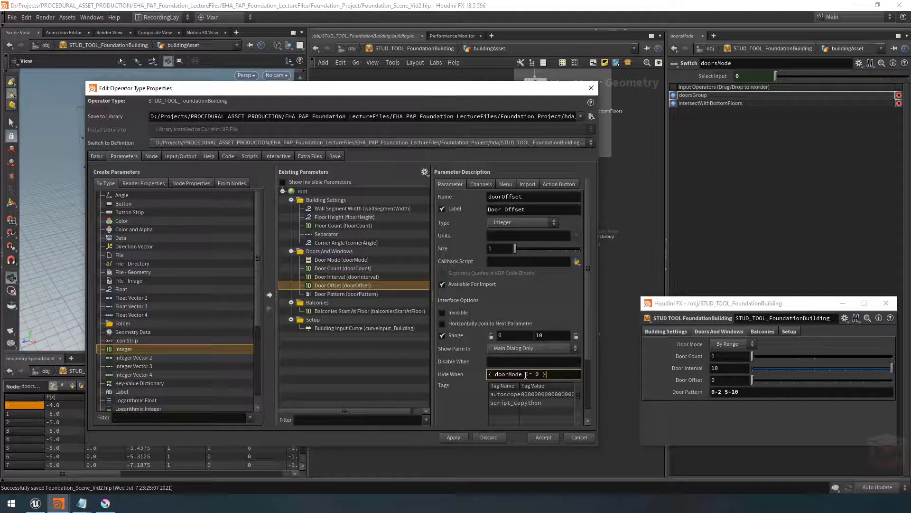
Give Door Pattern the Hide When condition { doorMode != 1 } and apply the changes
{"action": "left_click", "coordinate": [335, 295]}
{"action": "left_click", "coordinate": [495, 394]}
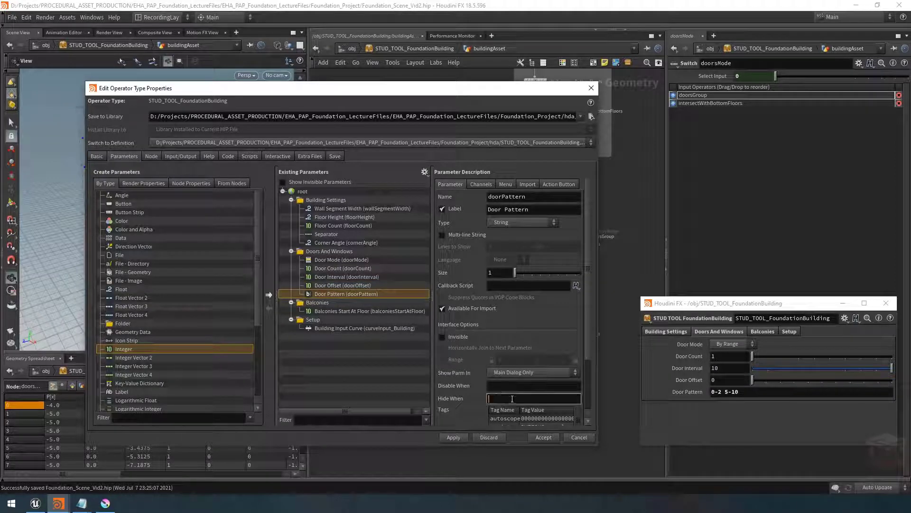
{"action": "key", "text": "ctrl+v"}
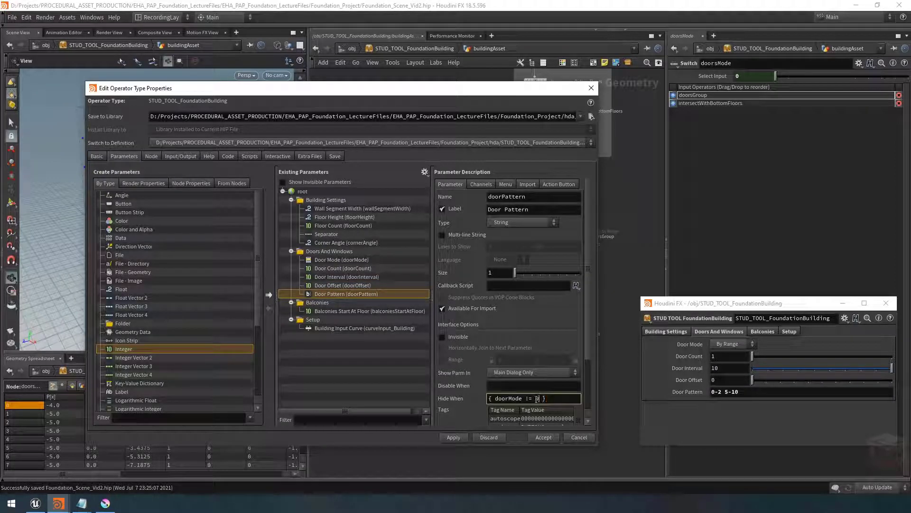
{"action": "double_click", "coordinate": [537, 399]}
{"action": "left_click", "coordinate": [452, 438]}
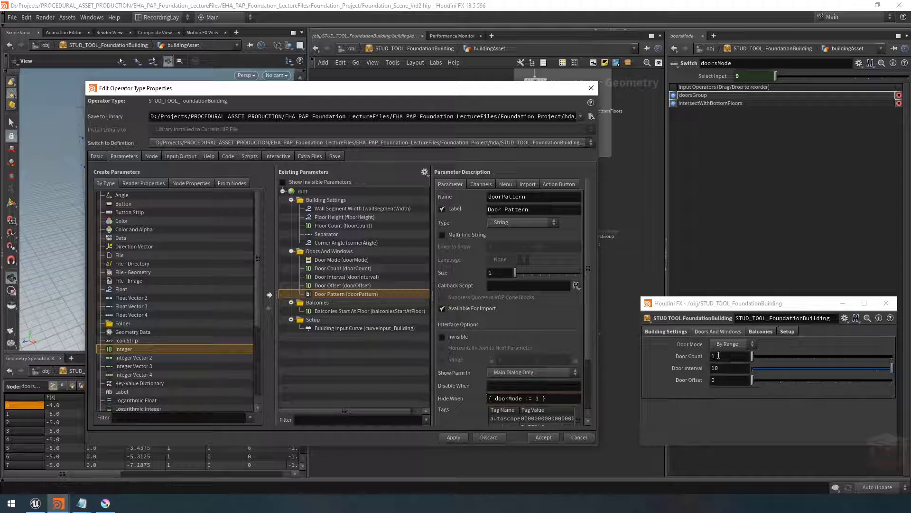
Switch Door Mode between By Pattern and By Range to check which parameters are shown
{"action": "left_click", "coordinate": [742, 342]}
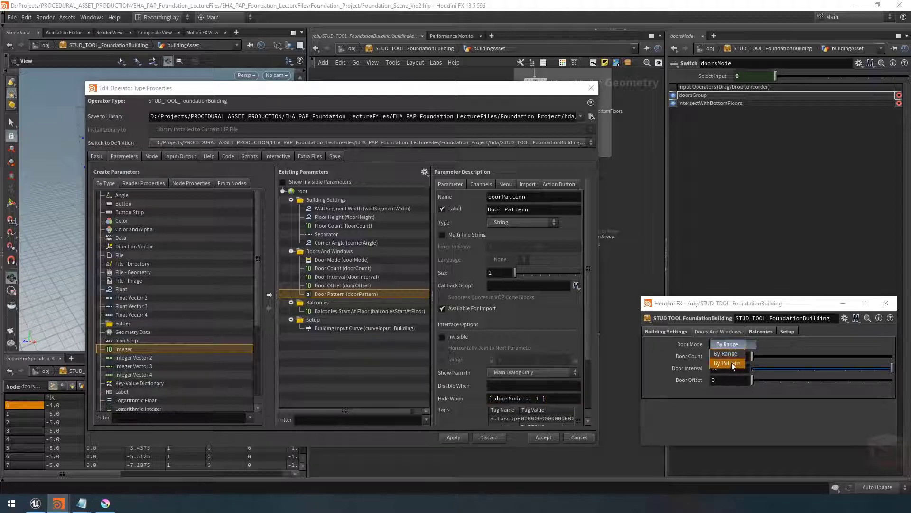
{"action": "left_click", "coordinate": [731, 363]}
{"action": "left_click", "coordinate": [741, 344]}
{"action": "left_click", "coordinate": [743, 352]}
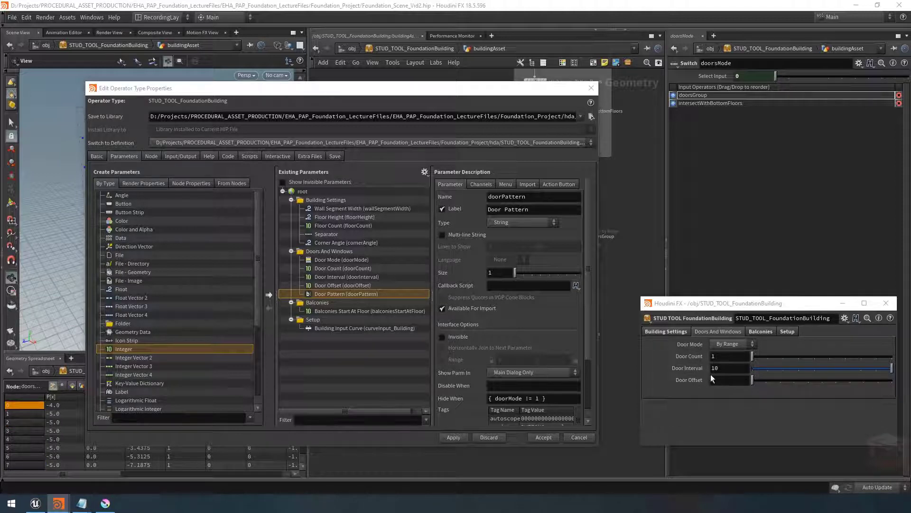
{"action": "left_click", "coordinate": [738, 348]}
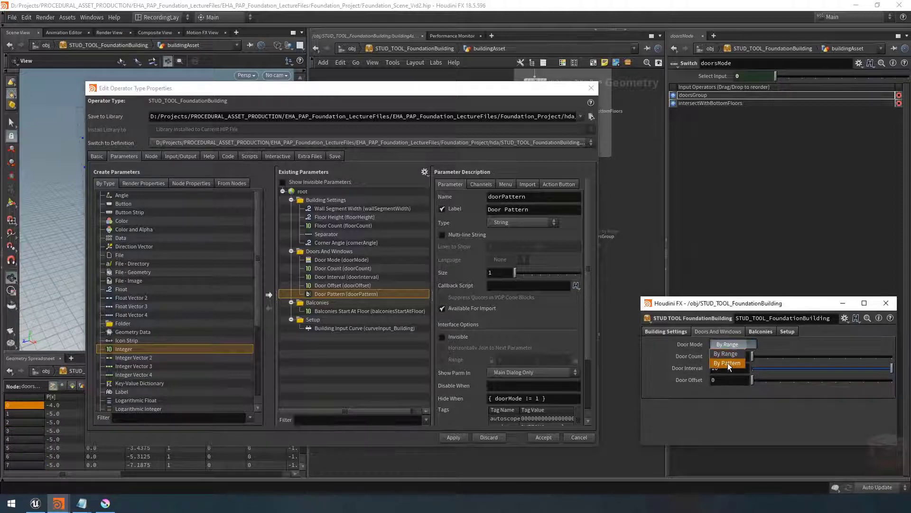
{"action": "left_click", "coordinate": [728, 360]}
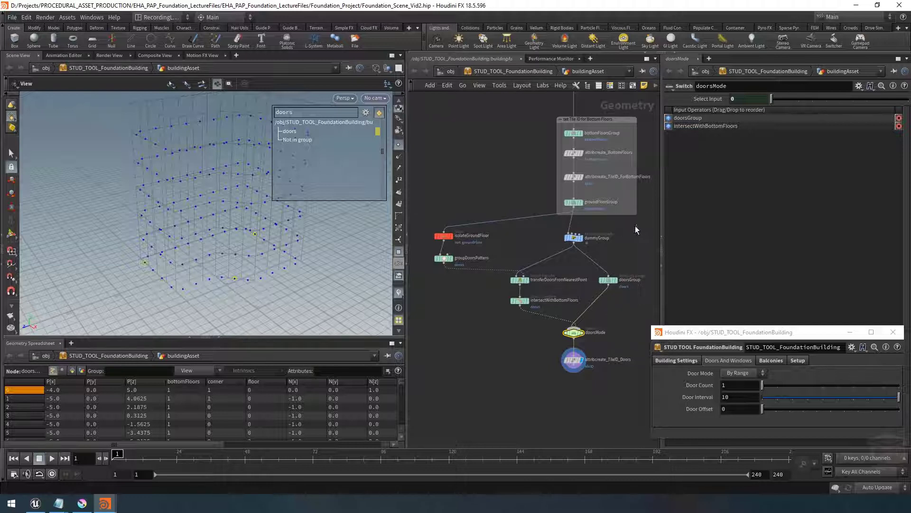
Enclose the dummyGroup node in a new network box and color the box blue
{"action": "left_click_drag", "start_coordinate": [636, 225], "coordinate": [540, 256]}
{"action": "middle_click_drag", "start_coordinate": [615, 242], "coordinate": [604, 235]}
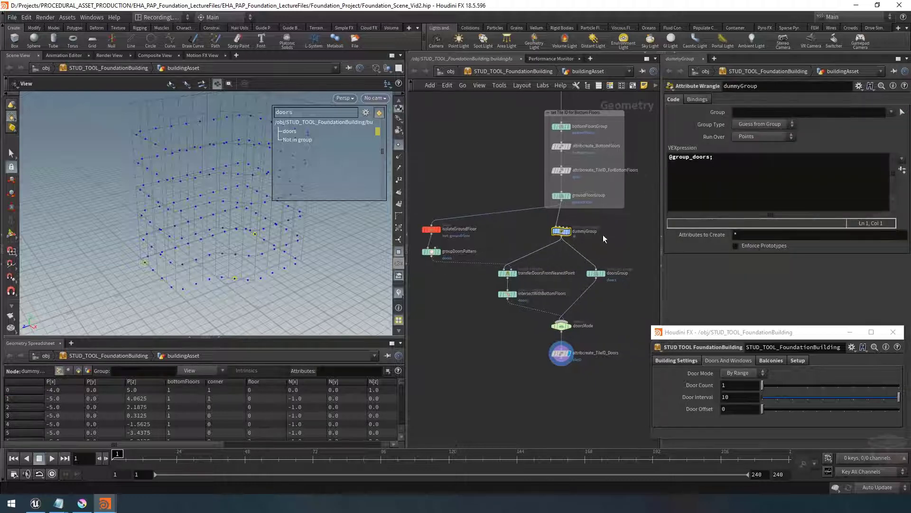
{"action": "left_click", "coordinate": [632, 86]}
{"action": "left_click_drag", "start_coordinate": [595, 237], "coordinate": [625, 245]}
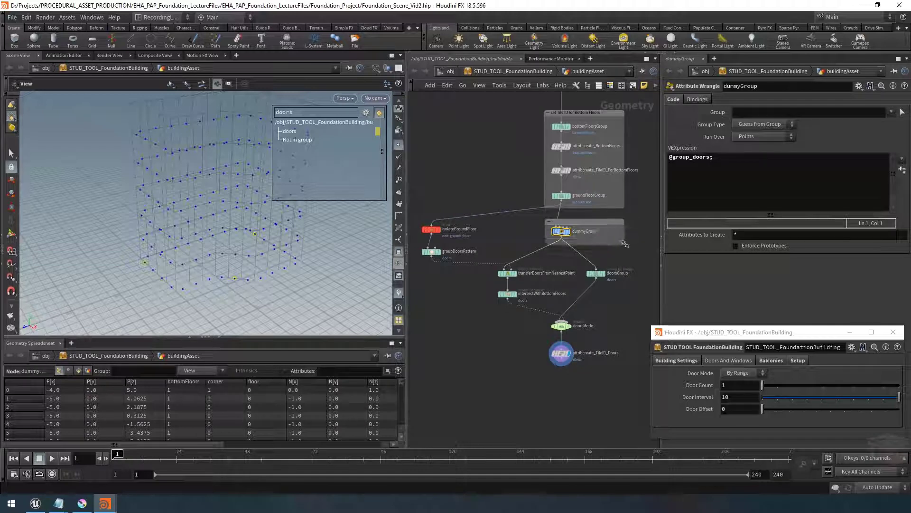
{"action": "left_click", "coordinate": [611, 236]}
{"action": "left_click", "coordinate": [609, 85]}
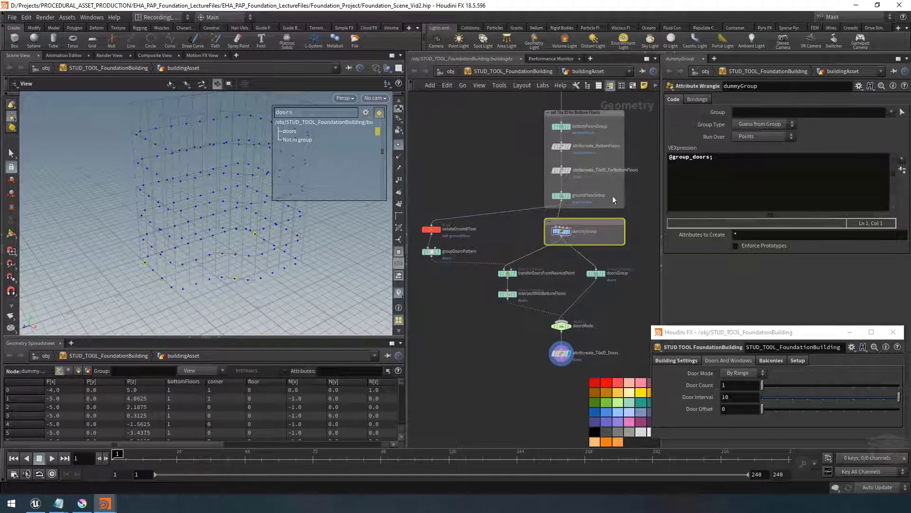
{"action": "left_click", "coordinate": [608, 412]}
Rename the dummyGroup network box to backup Groups and center the node inside it
{"action": "scroll", "coordinate": [579, 221], "scroll_direction": "up", "scroll_amount": 2}
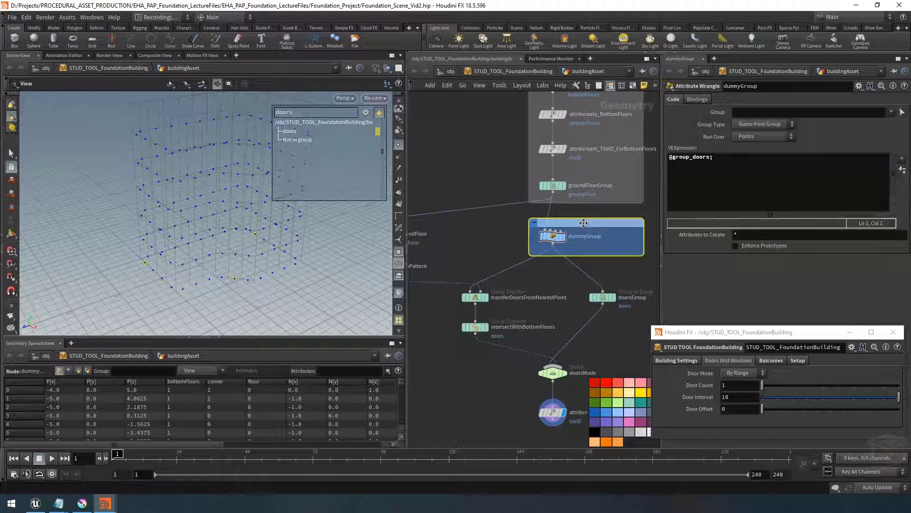
{"action": "double_click", "coordinate": [580, 221]}
{"action": "type", "text": "backup Group"}
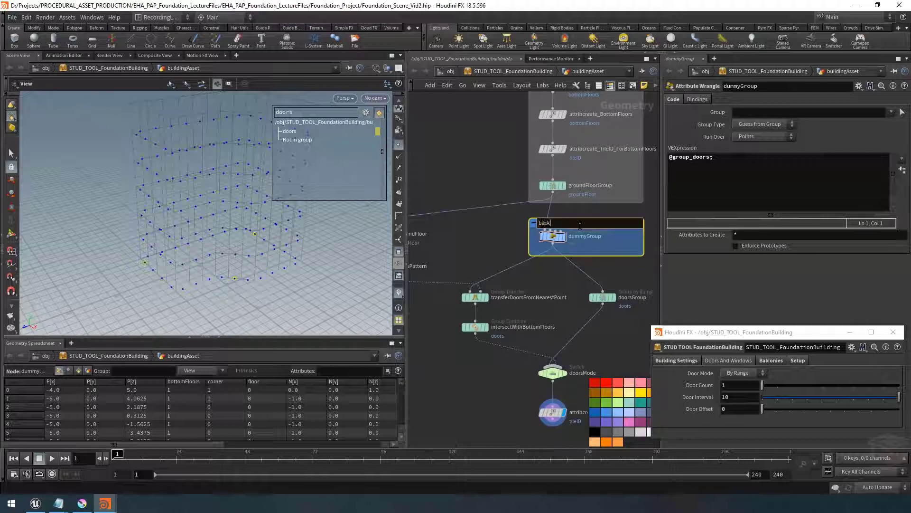
{"action": "key", "text": "Return"}
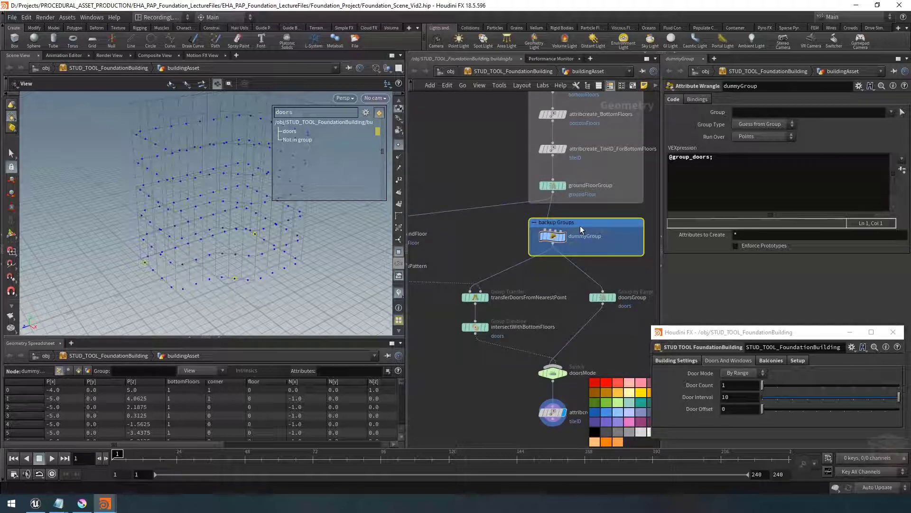
{"action": "left_click_drag", "start_coordinate": [554, 237], "coordinate": [553, 246]}
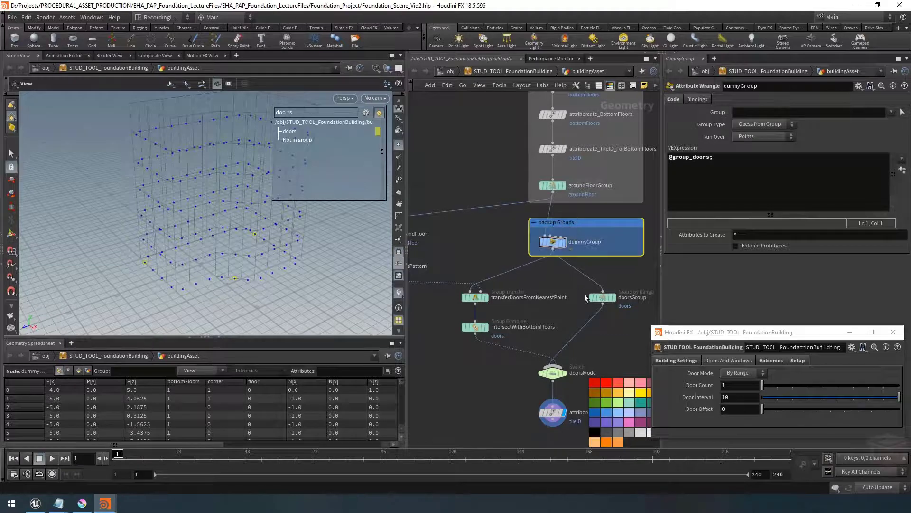
Wrap the door-method nodes from transferDoorsFromNearestPoint down to attribcreate_TileID_Doors in a network box named DoorsGroup
{"action": "scroll", "coordinate": [596, 272], "scroll_direction": "down", "scroll_amount": 5}
{"action": "left_click_drag", "start_coordinate": [635, 274], "coordinate": [508, 367]}
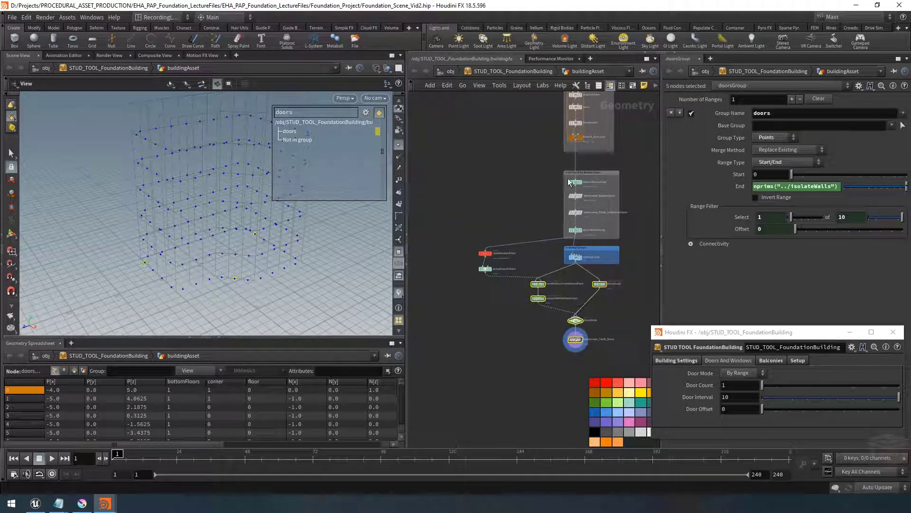
{"action": "left_click", "coordinate": [633, 86]}
{"action": "scroll", "coordinate": [565, 279], "scroll_direction": "up", "scroll_amount": 3}
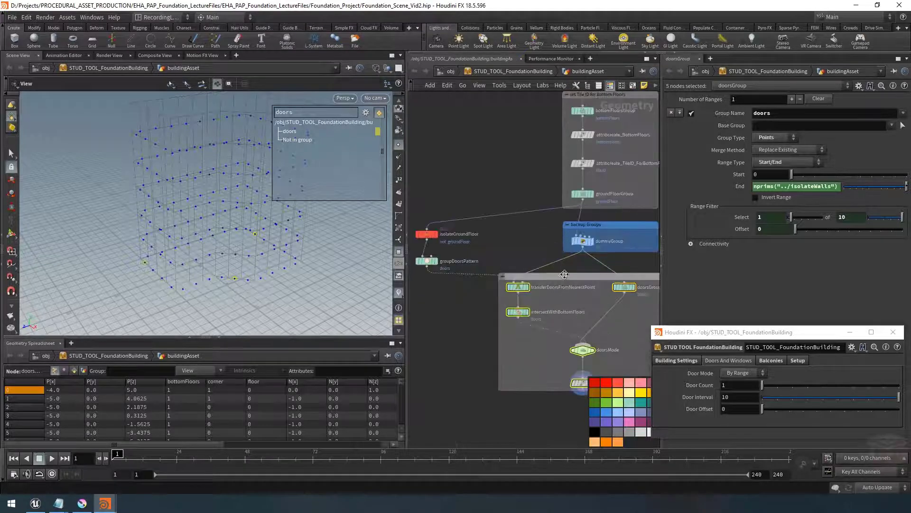
{"action": "double_click", "coordinate": [564, 271]}
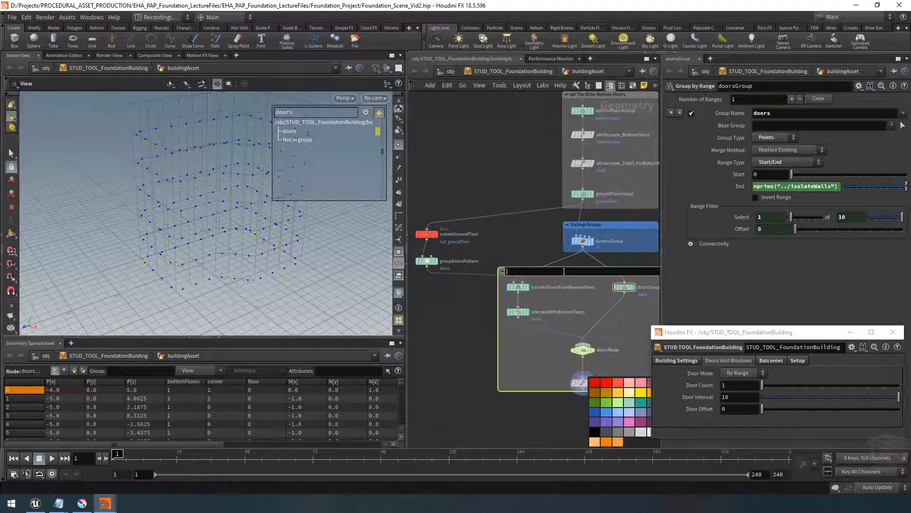
{"action": "type", "text": "DoorsGroup"}
{"action": "key", "text": "Return"}
Add a dot on the wire entering the DoorsGroup box and rearrange the box and its nodes
{"action": "middle_click_drag", "start_coordinate": [609, 312], "coordinate": [564, 271]}
{"action": "left_click_drag", "start_coordinate": [564, 232], "coordinate": [563, 267]}
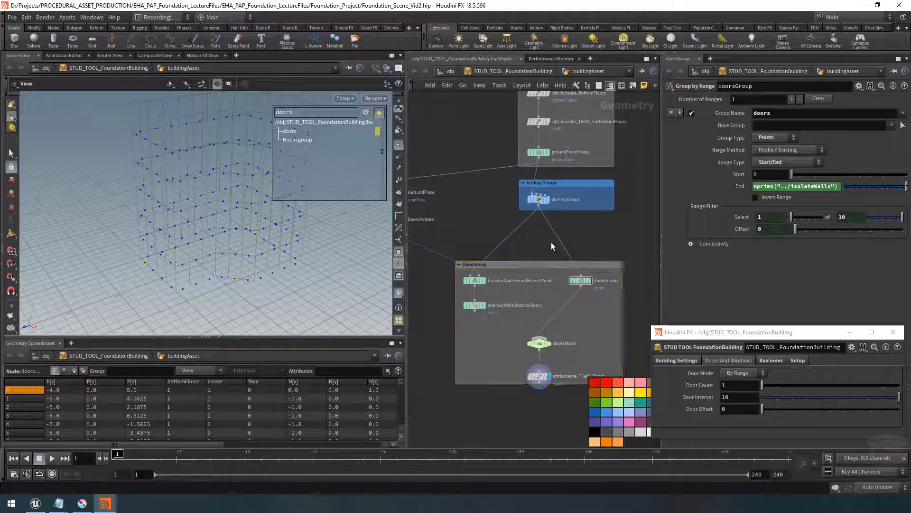
{"action": "left_click", "coordinate": [512, 236], "text": "alt"}
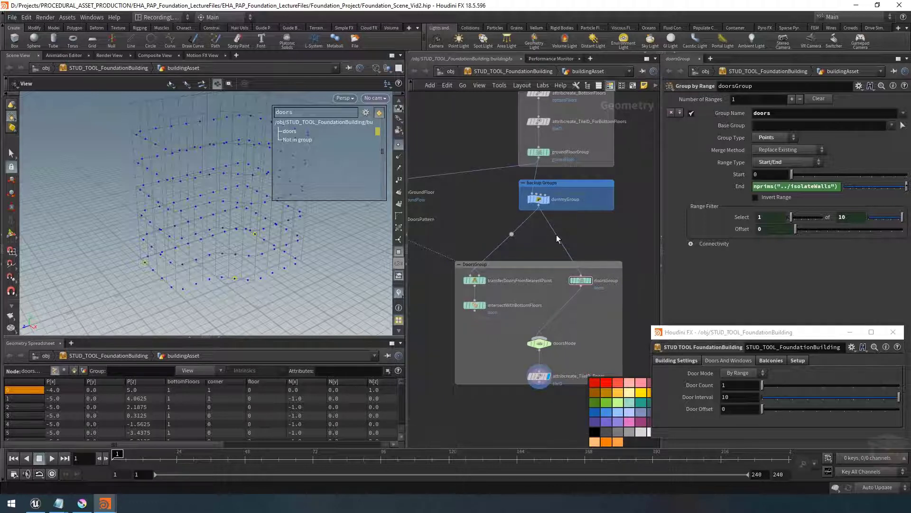
{"action": "left_click", "coordinate": [512, 239]}
{"action": "left_click_drag", "start_coordinate": [511, 247], "coordinate": [540, 252]}
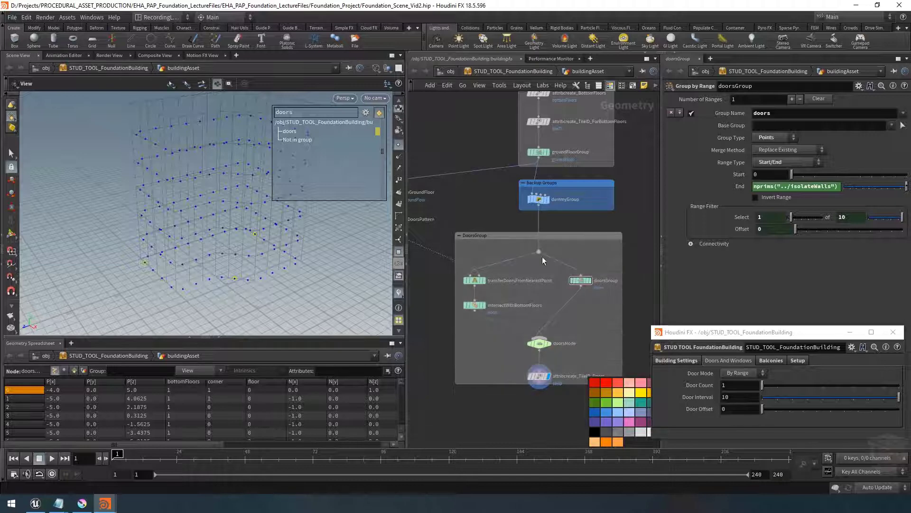
{"action": "middle_click_drag", "start_coordinate": [588, 332], "coordinate": [583, 307]}
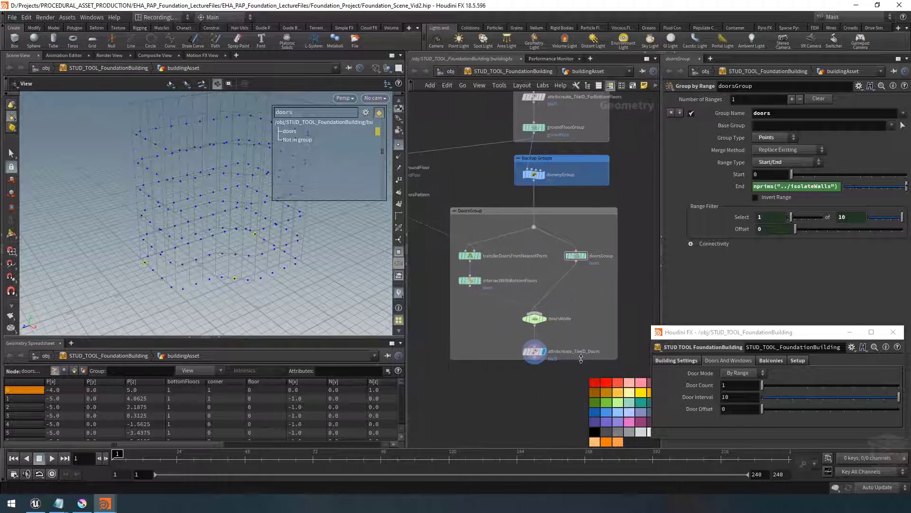
{"action": "left_click_drag", "start_coordinate": [581, 358], "coordinate": [581, 372]}
{"action": "left_click", "coordinate": [534, 351]}
{"action": "scroll", "coordinate": [489, 345], "scroll_direction": "down", "scroll_amount": 3}
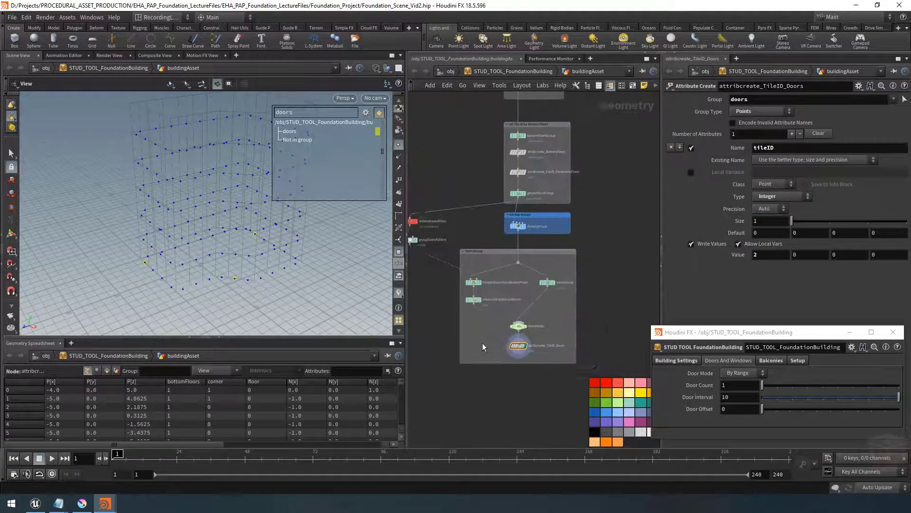
{"action": "middle_click_drag", "start_coordinate": [489, 345], "coordinate": [532, 311]}
Wrap the isolateGroundFloor and groupDoorsPattern nodes in their own network box and resize it
{"action": "left_click_drag", "start_coordinate": [459, 192], "coordinate": [507, 304]}
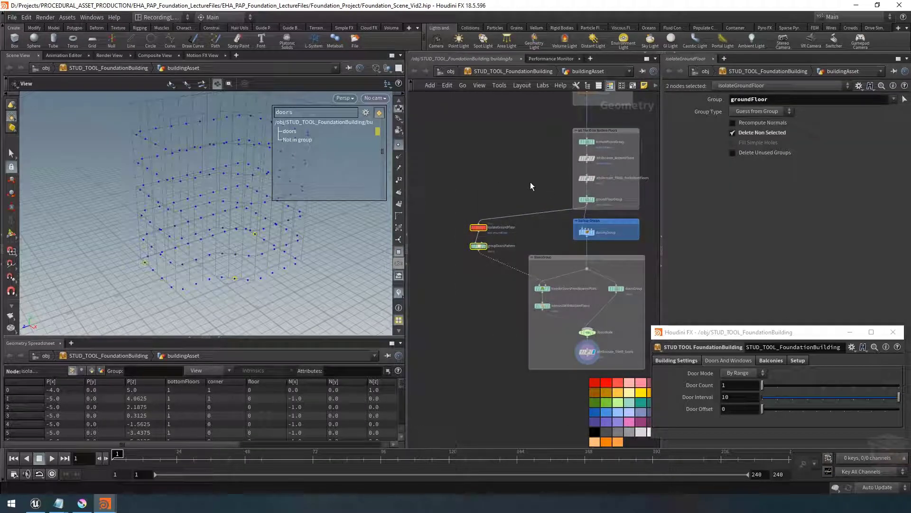
{"action": "key", "text": "shift+o"}
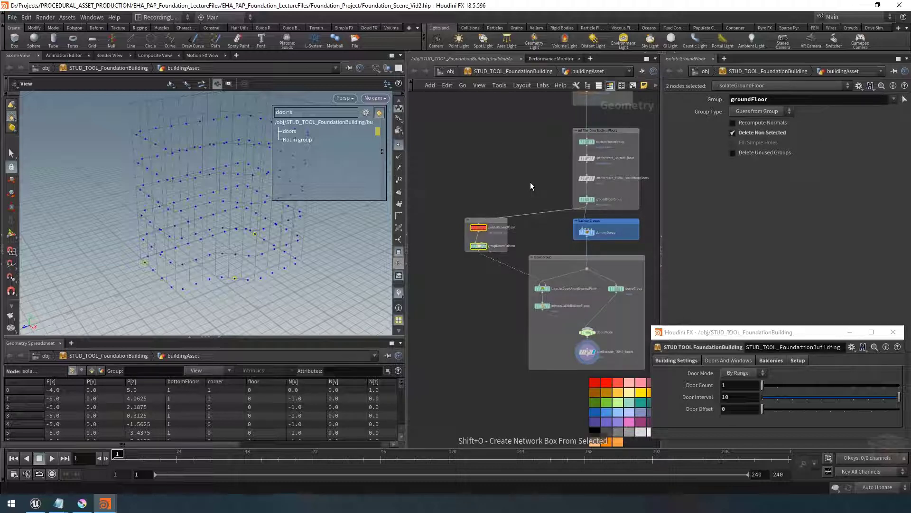
{"action": "left_click_drag", "start_coordinate": [506, 252], "coordinate": [521, 400]}
{"action": "left_click_drag", "start_coordinate": [478, 219], "coordinate": [477, 208]}
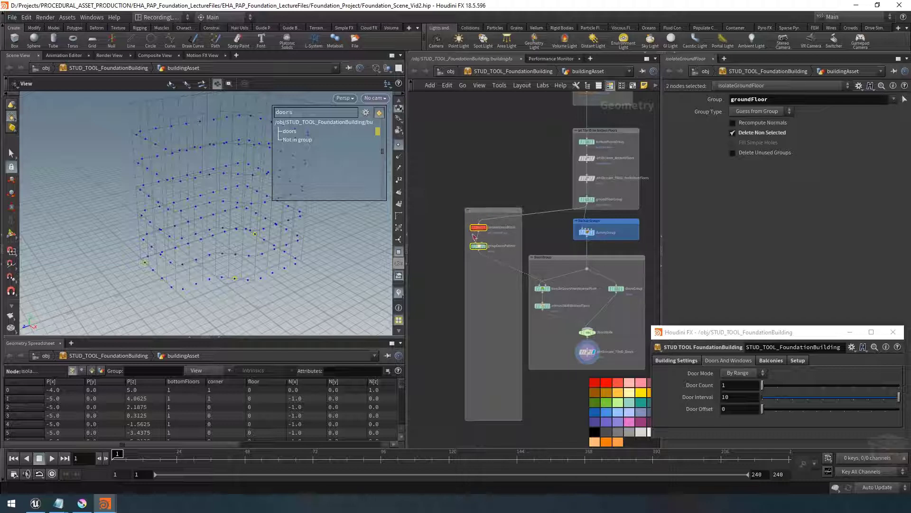
{"action": "left_click_drag", "start_coordinate": [464, 258], "coordinate": [458, 258]}
{"action": "left_click", "coordinate": [478, 181]}
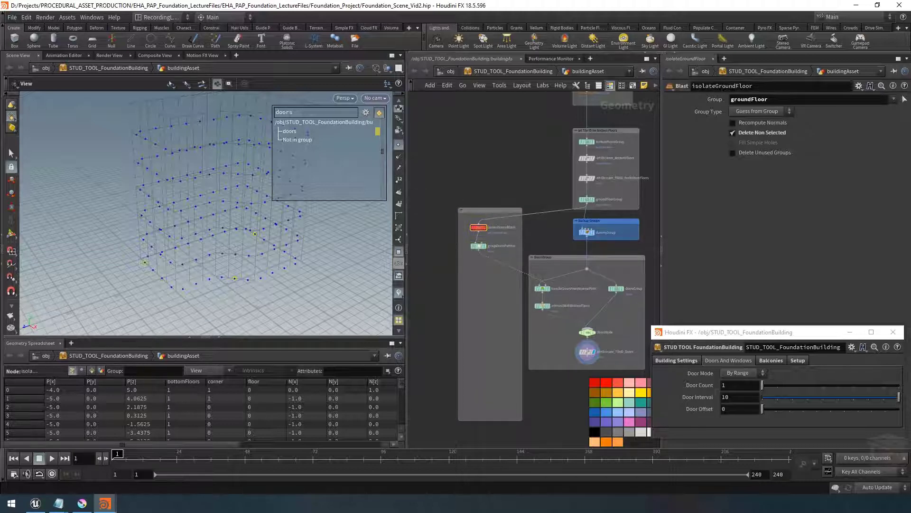
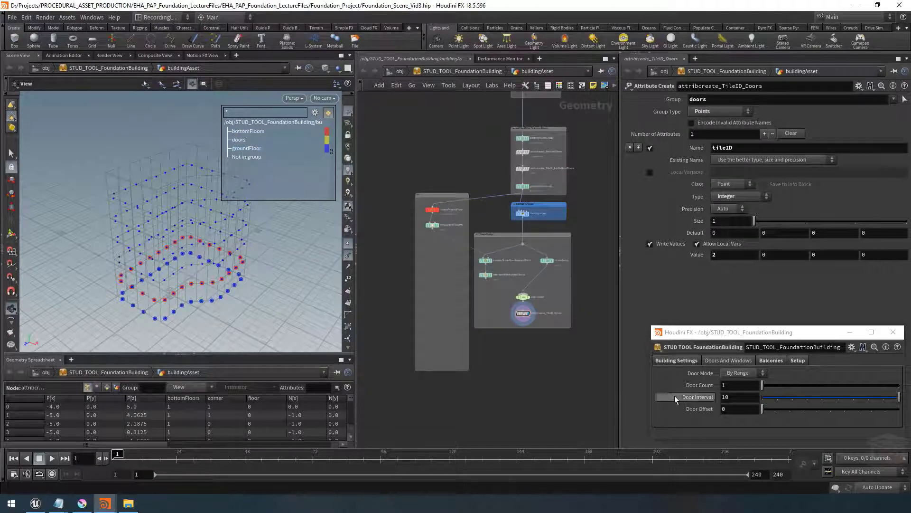
Switch the asset's Door Mode to By Pattern and review the Balconies Start At Floor setting
{"action": "left_click", "coordinate": [747, 374]}
{"action": "left_click", "coordinate": [746, 383]}
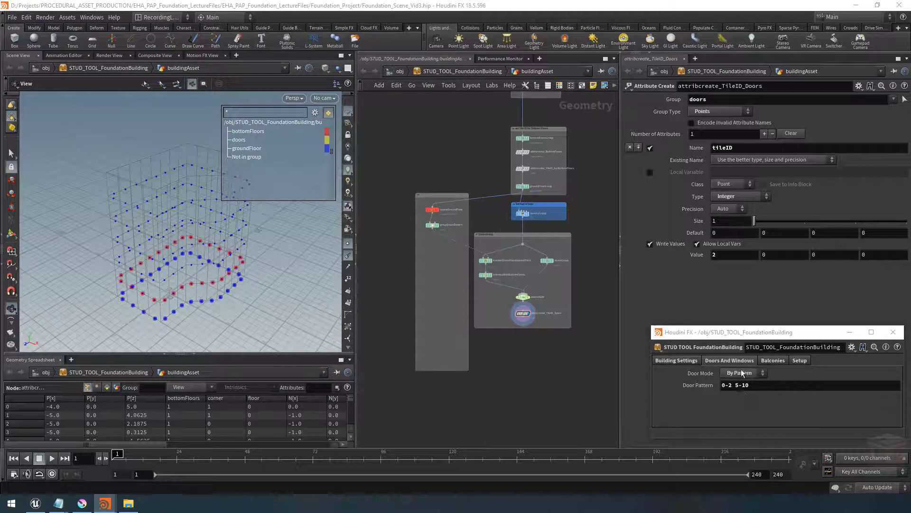
{"action": "left_click", "coordinate": [741, 373]}
{"action": "left_click", "coordinate": [739, 384]}
{"action": "left_click", "coordinate": [767, 360]}
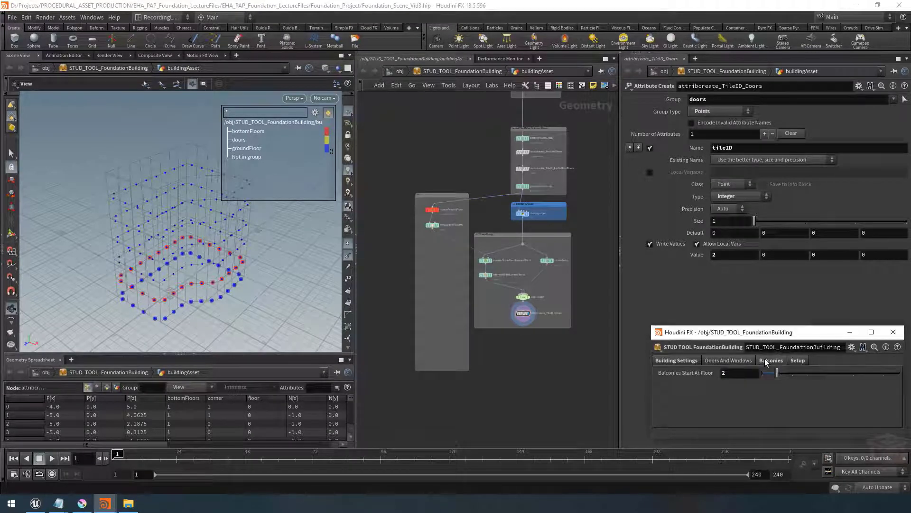
{"action": "mouse_move", "coordinate": [778, 373]}
{"action": "left_mouse_down"}
{"action": "mouse_move", "coordinate": [811, 374]}
{"action": "mouse_move", "coordinate": [776, 375]}
{"action": "left_mouse_up"}
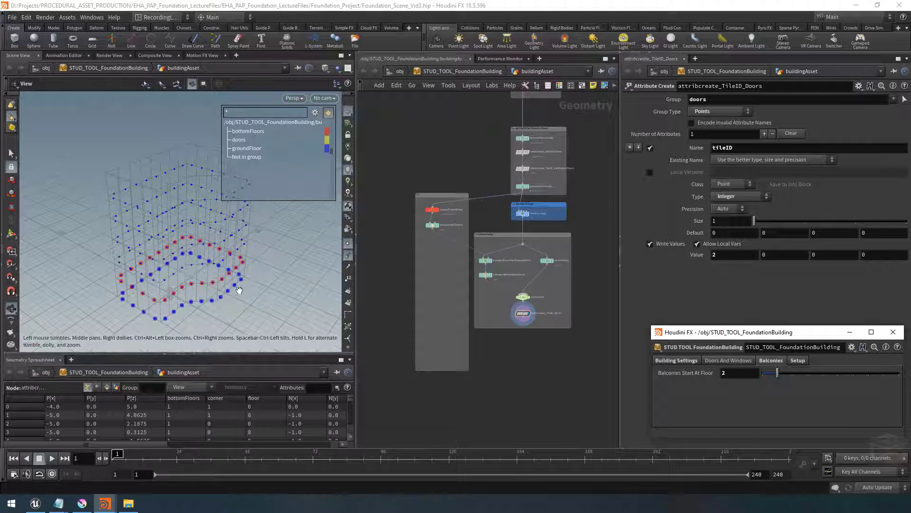
Temporarily enable the tileID visualizer in the viewport display options to inspect the points' tile IDs
{"action": "key", "text": "d"}
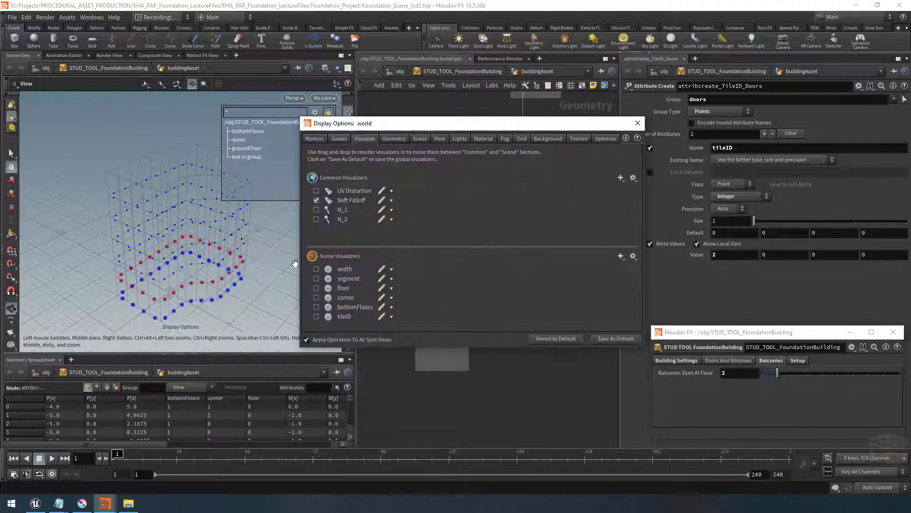
{"action": "left_click", "coordinate": [316, 316]}
{"action": "left_click_drag", "start_coordinate": [204, 266], "coordinate": [224, 280]}
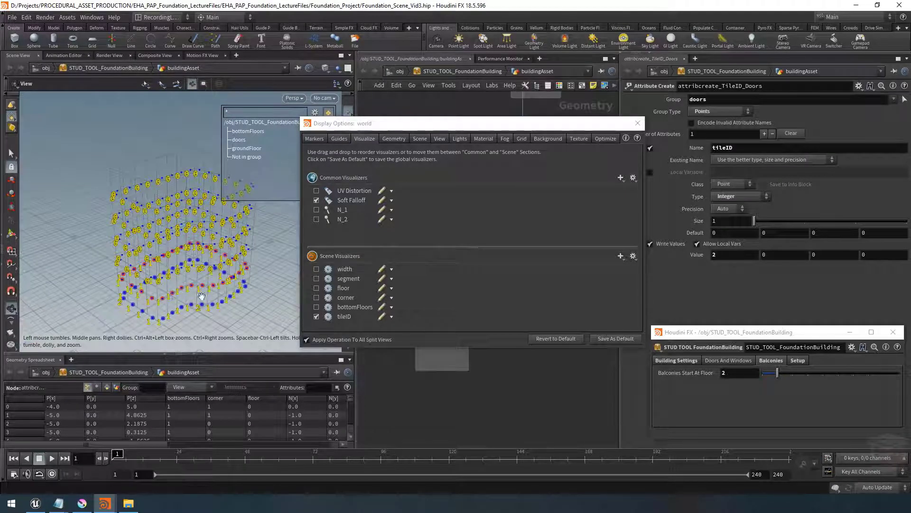
{"action": "left_click", "coordinate": [316, 317]}
{"action": "left_click", "coordinate": [637, 123]}
Move the tile-building network box up beneath the door and ground-floor boxes and tidy its position
{"action": "scroll", "coordinate": [525, 388], "scroll_direction": "down", "scroll_amount": 5}
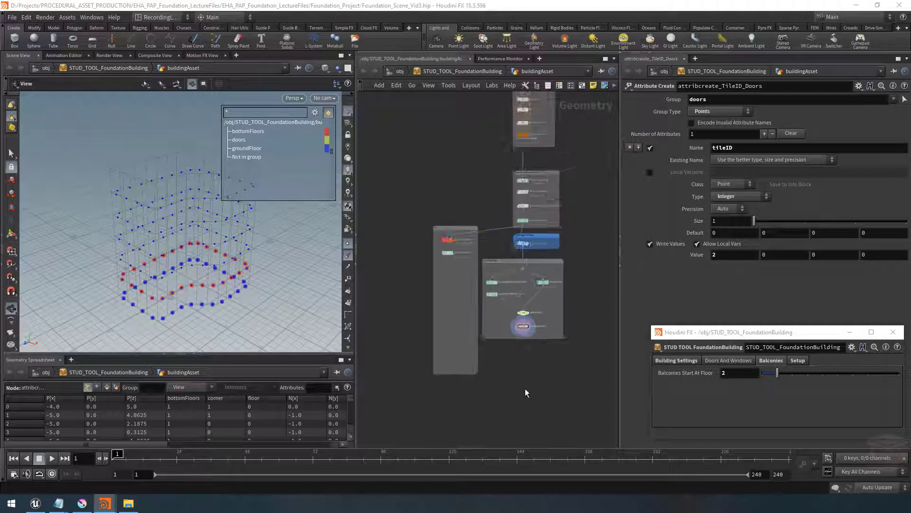
{"action": "middle_click_drag", "start_coordinate": [537, 380], "coordinate": [573, 203]}
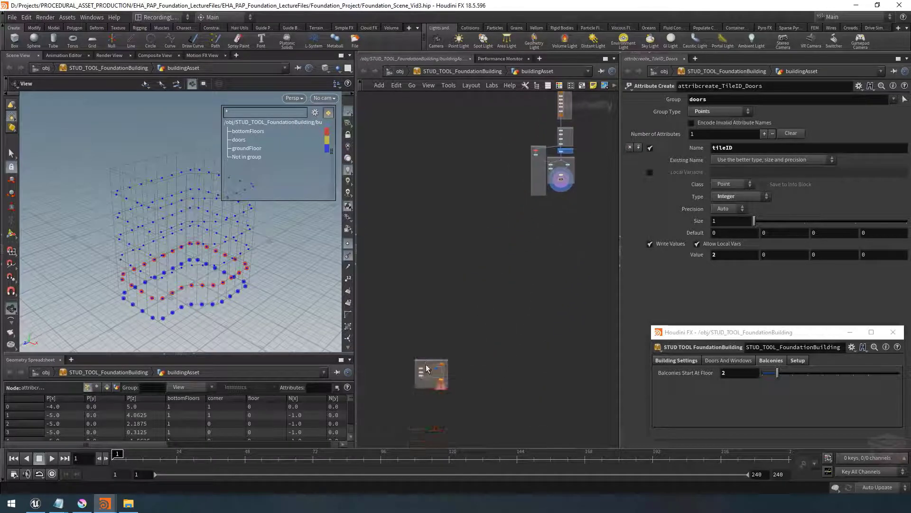
{"action": "left_click_drag", "start_coordinate": [433, 361], "coordinate": [550, 208]}
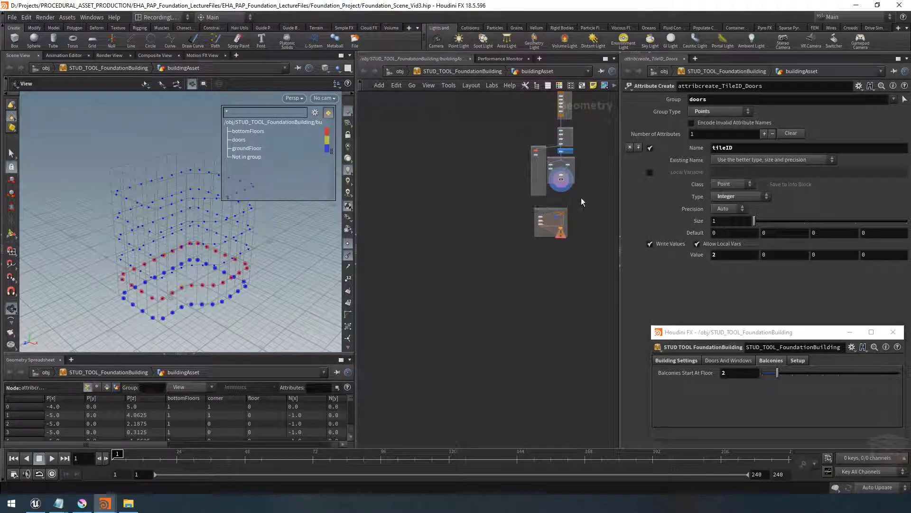
{"action": "middle_click_drag", "start_coordinate": [582, 200], "coordinate": [548, 271]}
{"action": "scroll", "coordinate": [531, 285], "scroll_direction": "up", "scroll_amount": 6}
{"action": "scroll", "coordinate": [530, 286], "scroll_direction": "up", "scroll_amount": 2}
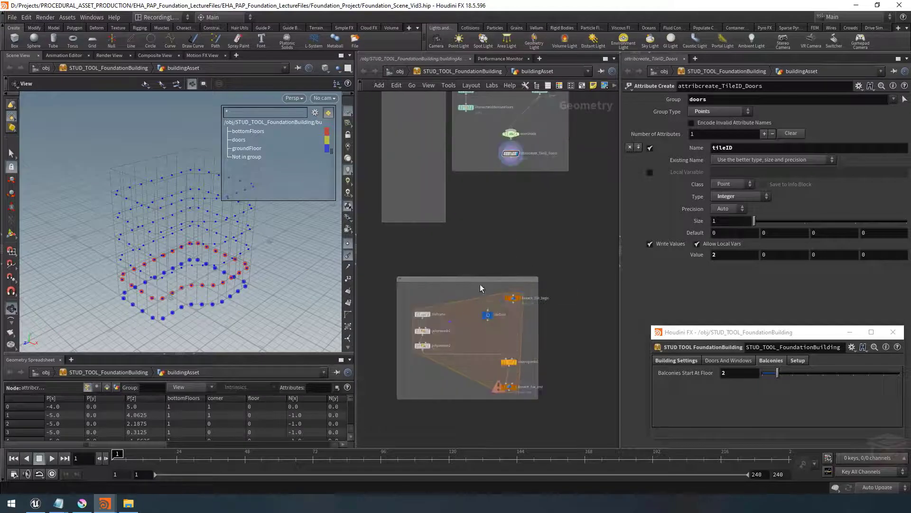
{"action": "left_click_drag", "start_coordinate": [489, 279], "coordinate": [493, 251]}
{"action": "middle_click_drag", "start_coordinate": [514, 233], "coordinate": [508, 263]}
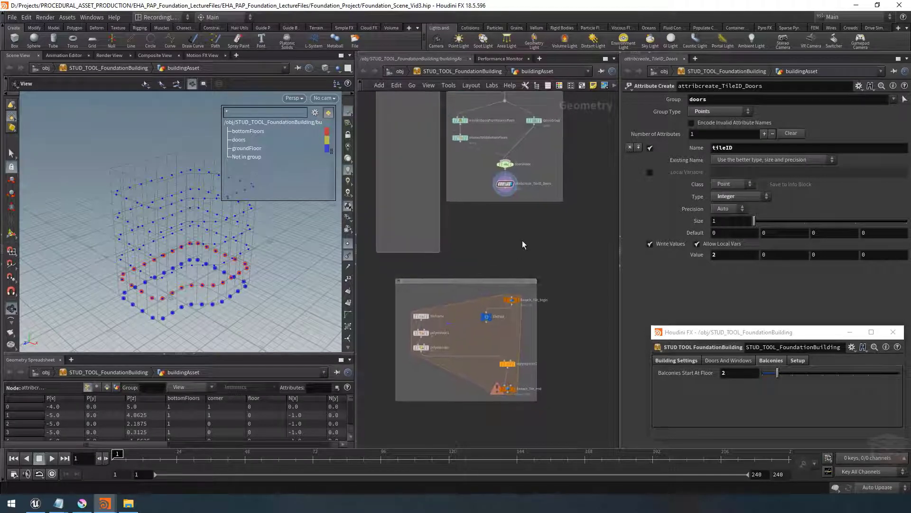
Wire attribcreate_TileID_Doors into foreach_Tile_begin and display the foreach_Tile_end node
{"action": "left_click", "coordinate": [506, 191]}
{"action": "left_click", "coordinate": [512, 294]}
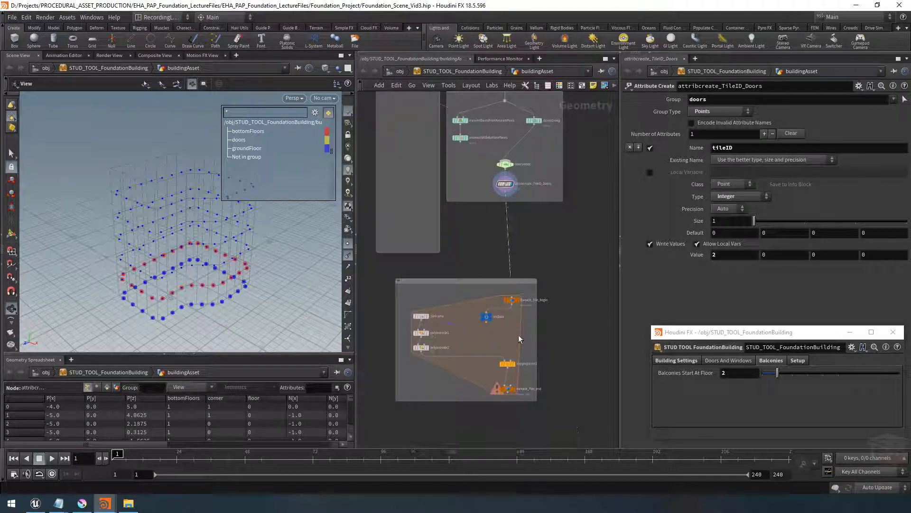
{"action": "left_click", "coordinate": [508, 391]}
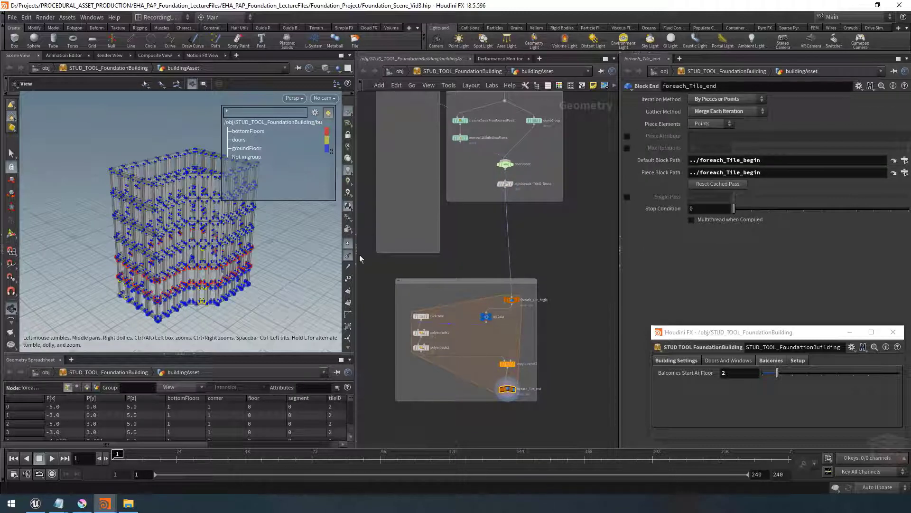
Open a geometry spreadsheet for the tileData node to inspect its point attributes
{"action": "left_click_drag", "start_coordinate": [185, 234], "coordinate": [157, 238]}
{"action": "scroll", "coordinate": [488, 320], "scroll_direction": "up", "scroll_amount": 5}
{"action": "mouse_move", "coordinate": [488, 320]}
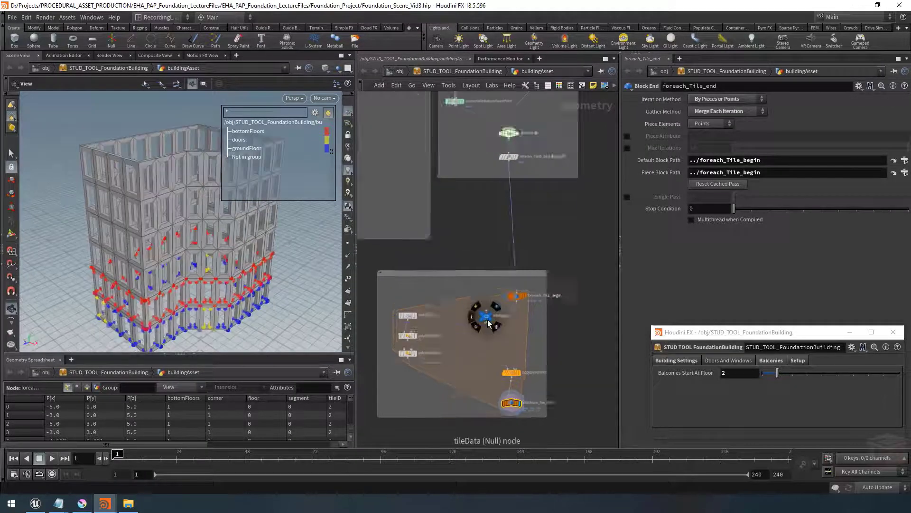
{"action": "right_click", "coordinate": [486, 316]}
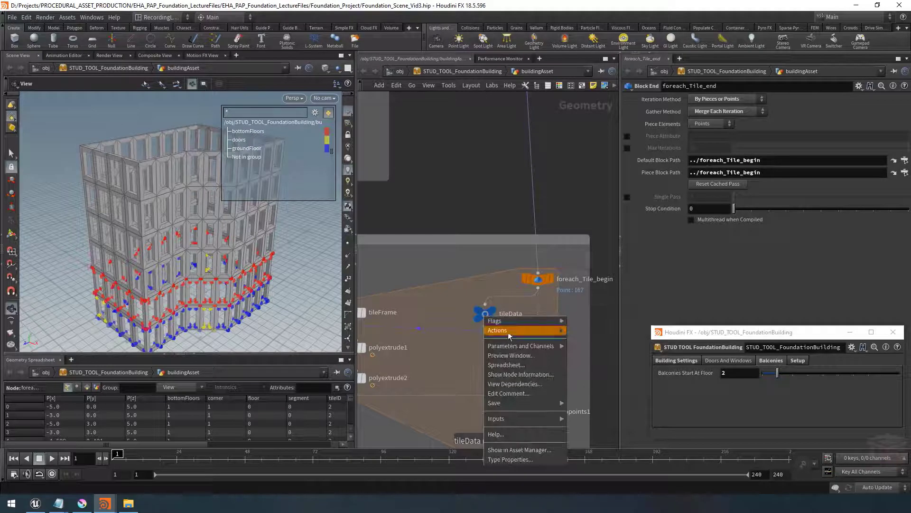
{"action": "left_click", "coordinate": [505, 365]}
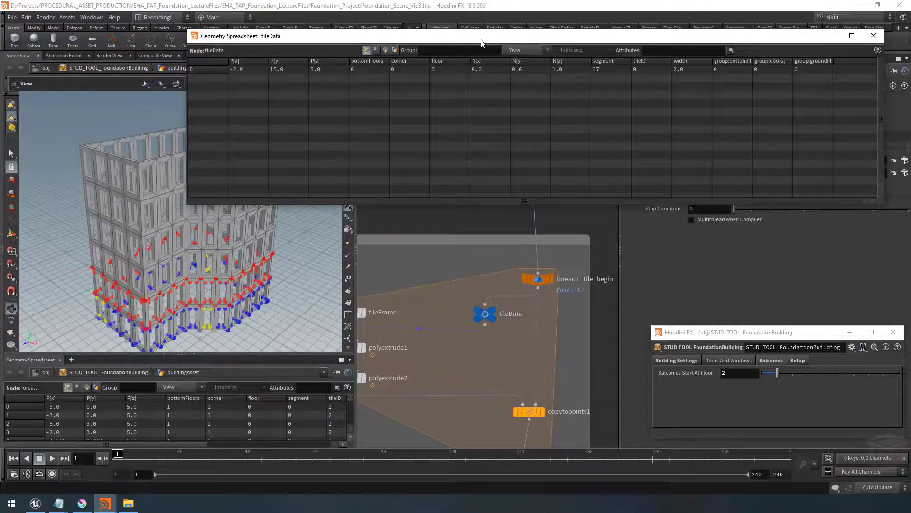
{"action": "left_click_drag", "start_coordinate": [482, 42], "coordinate": [464, 79]}
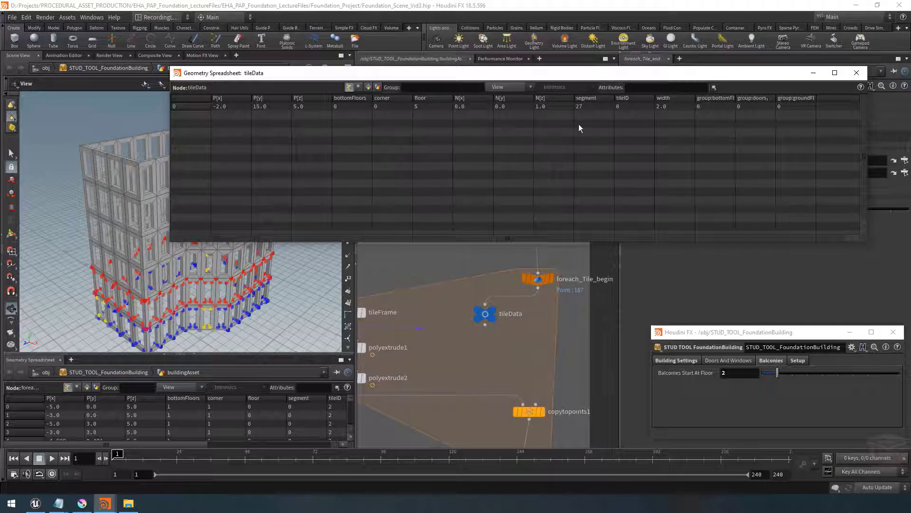
{"action": "left_click", "coordinate": [814, 73]}
{"action": "scroll", "coordinate": [502, 346], "scroll_direction": "down", "scroll_amount": 3}
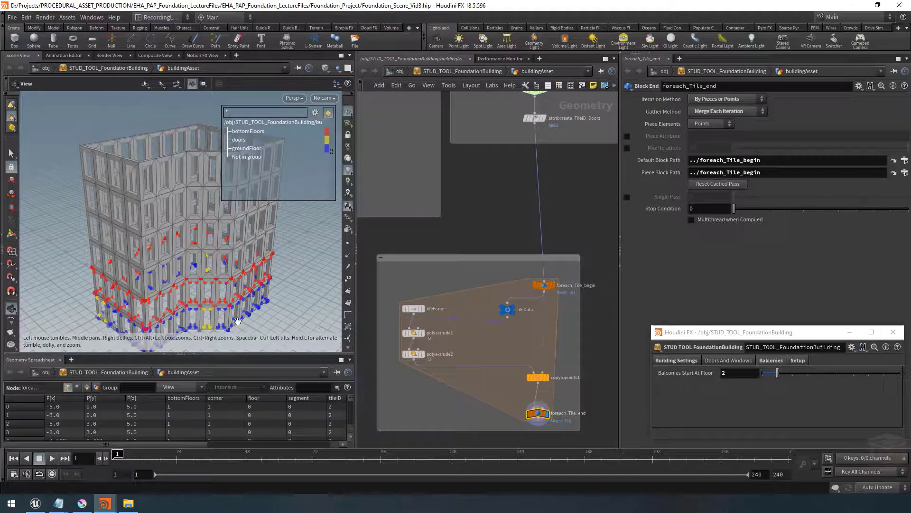
Switch to Unreal Editor and orbit around the example building to compare it
{"action": "left_click", "coordinate": [35, 503]}
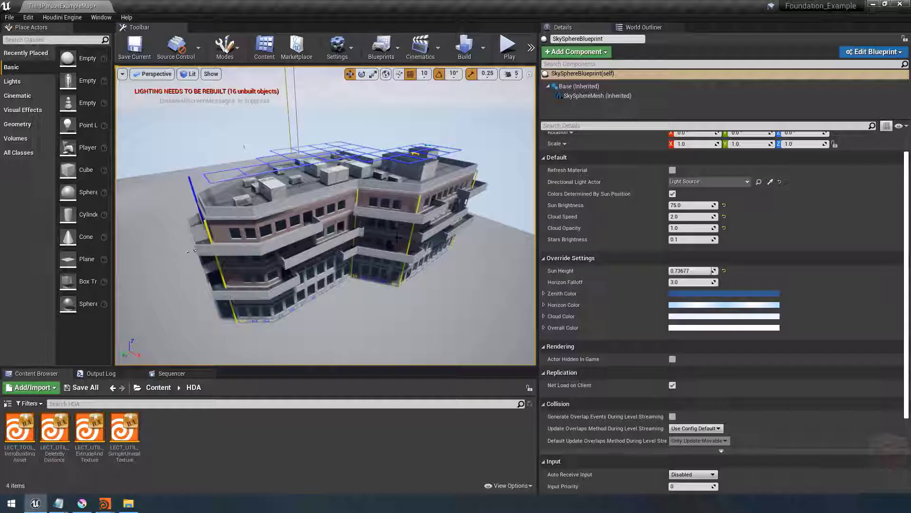
{"action": "right_click_drag", "start_coordinate": [341, 191], "coordinate": [341, 178]}
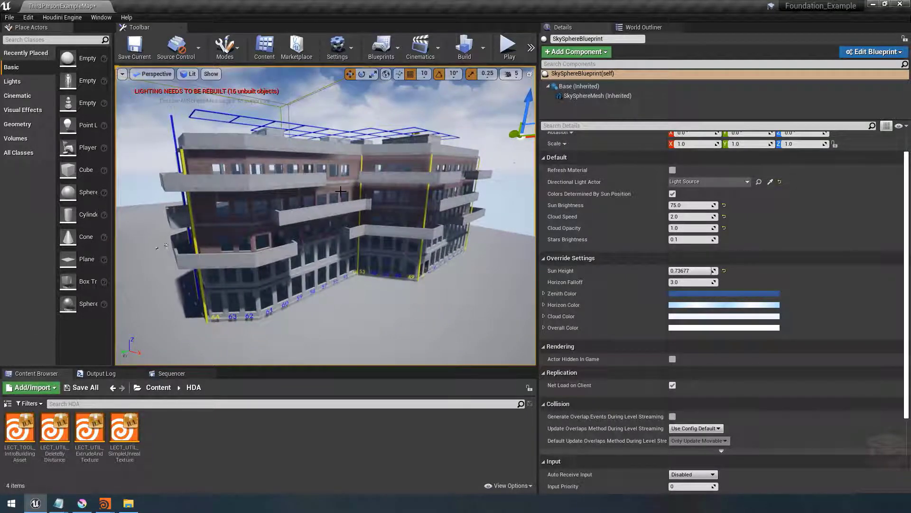
{"action": "left_click_drag", "start_coordinate": [343, 233], "coordinate": [347, 265], "text": "alt"}
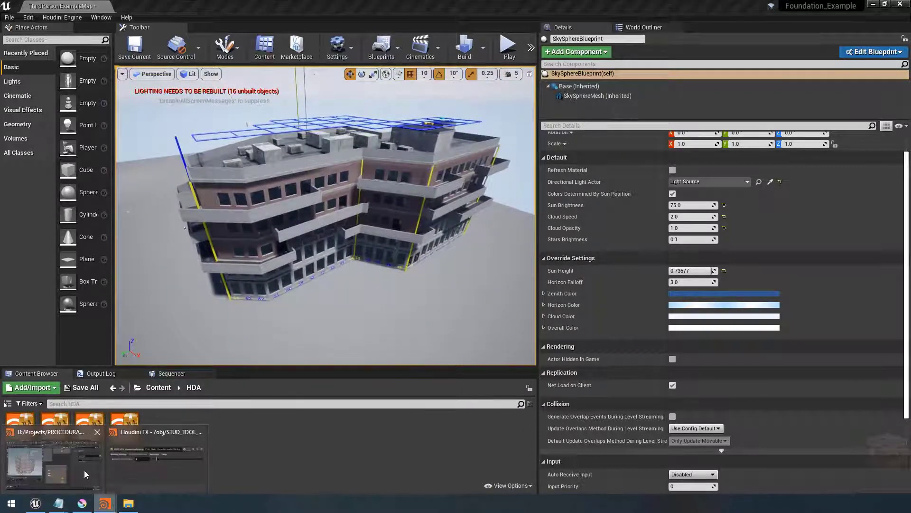
Return to Houdini and save the STUD_TOOL_FoundationBuilding asset's node type definition
{"action": "left_click", "coordinate": [105, 503]}
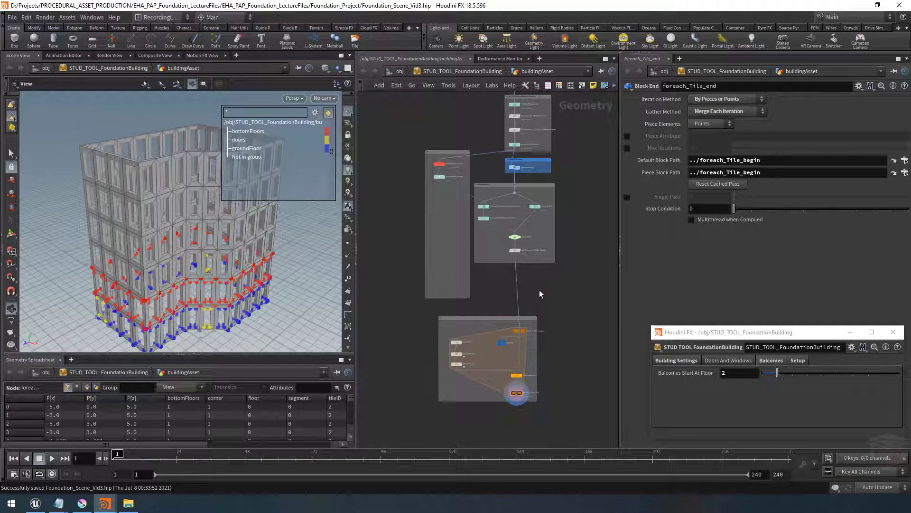
{"action": "right_click", "coordinate": [440, 74]}
{"action": "left_click", "coordinate": [513, 265]}
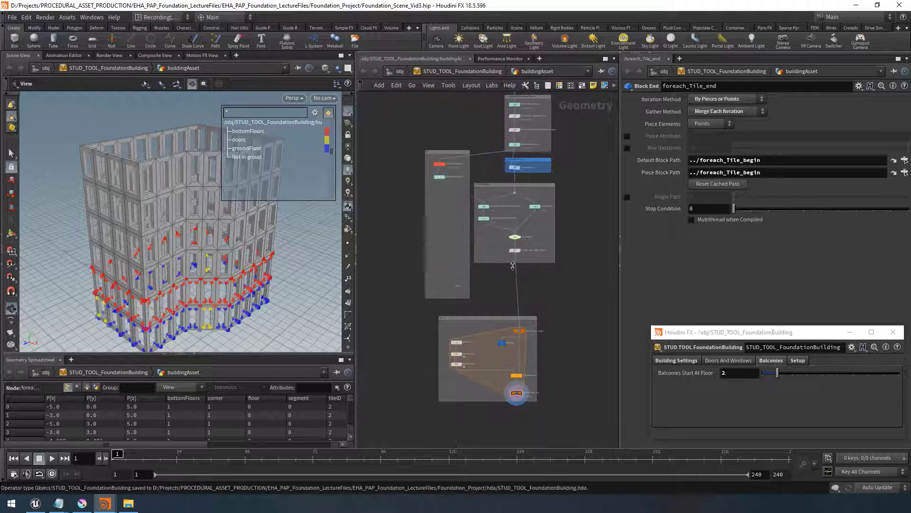
{"action": "scroll", "coordinate": [554, 290], "scroll_direction": "down", "scroll_amount": 2}
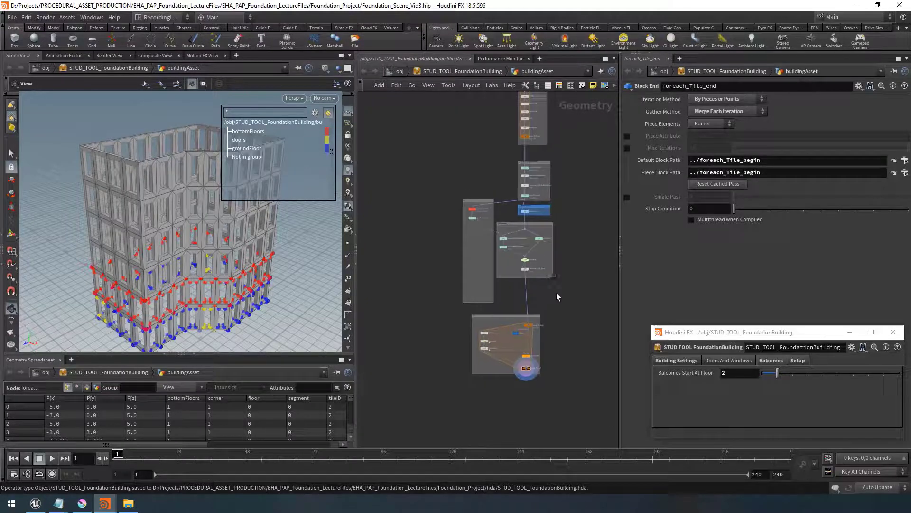